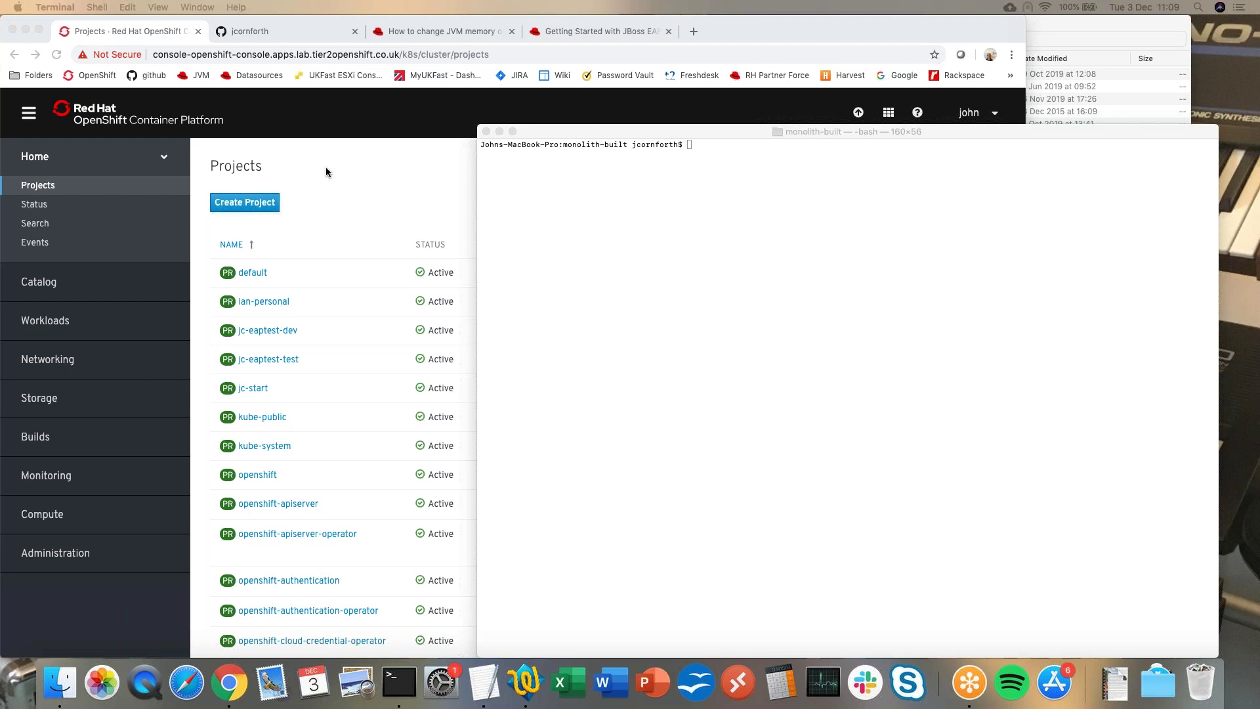
Switch to Chrome, open the OpenShift Developer Catalog and look through the available source-to-image builders.
click(325, 169)
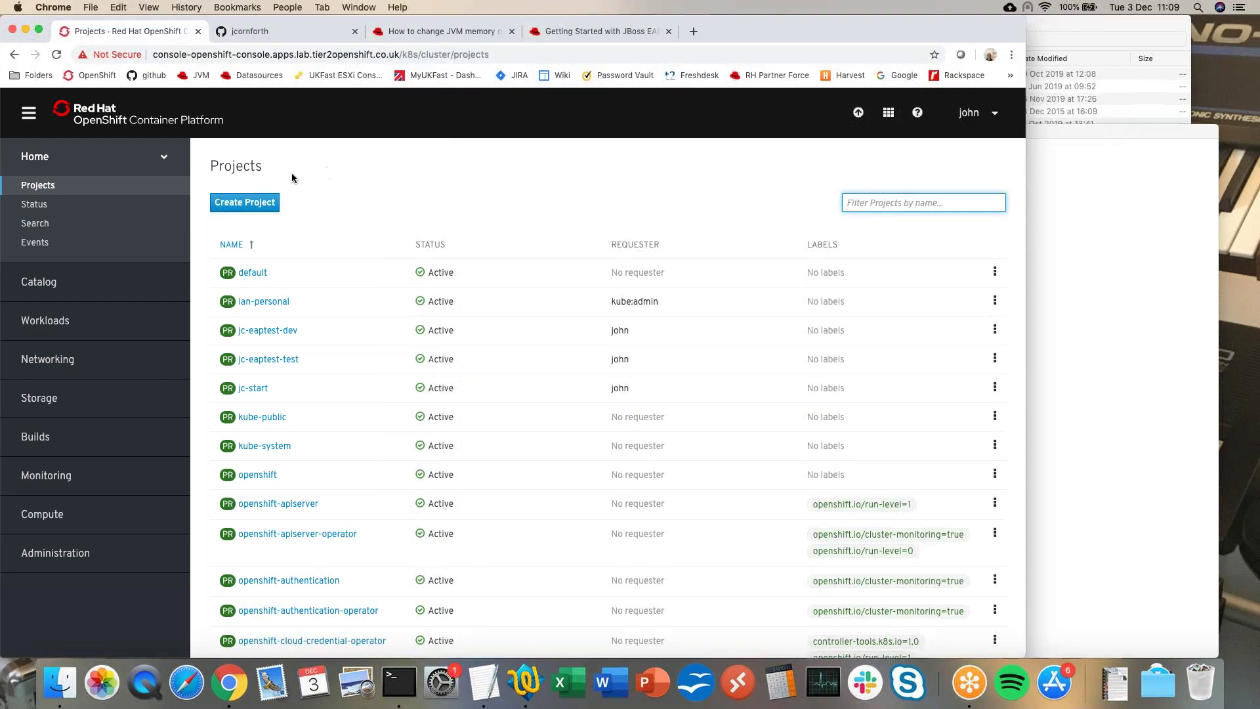
click(66, 283)
click(117, 317)
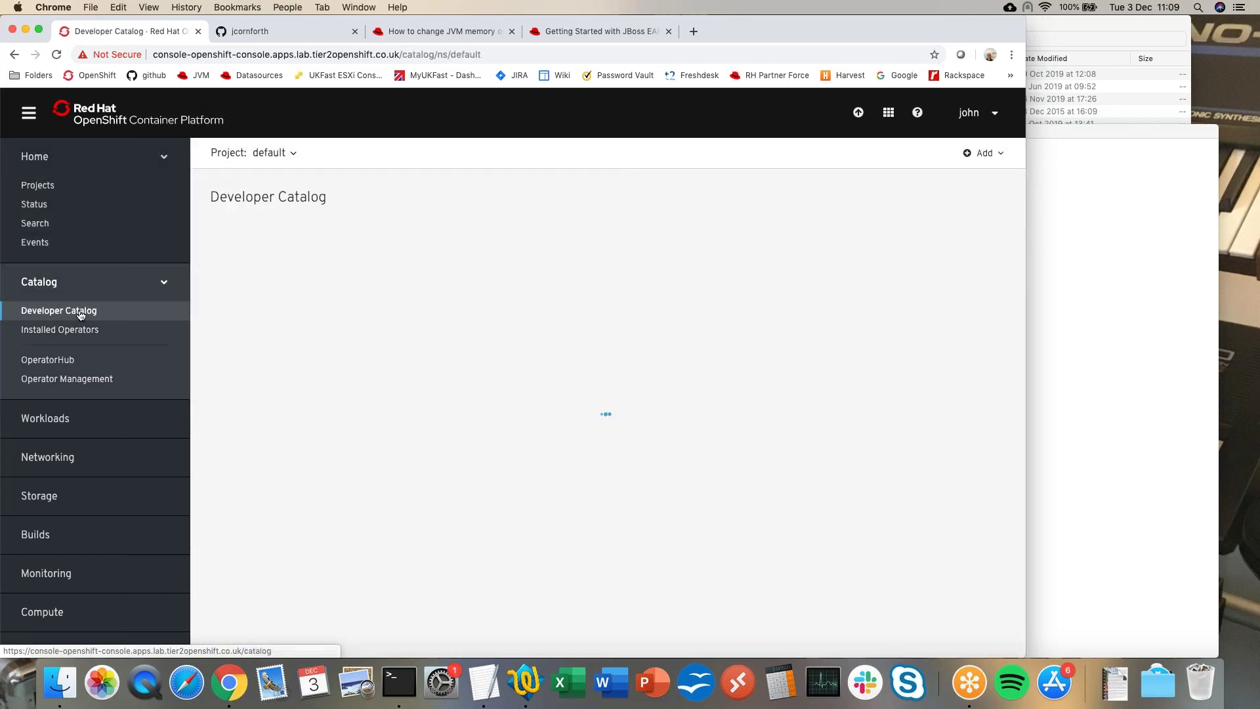
scroll(681, 414, down, 5)
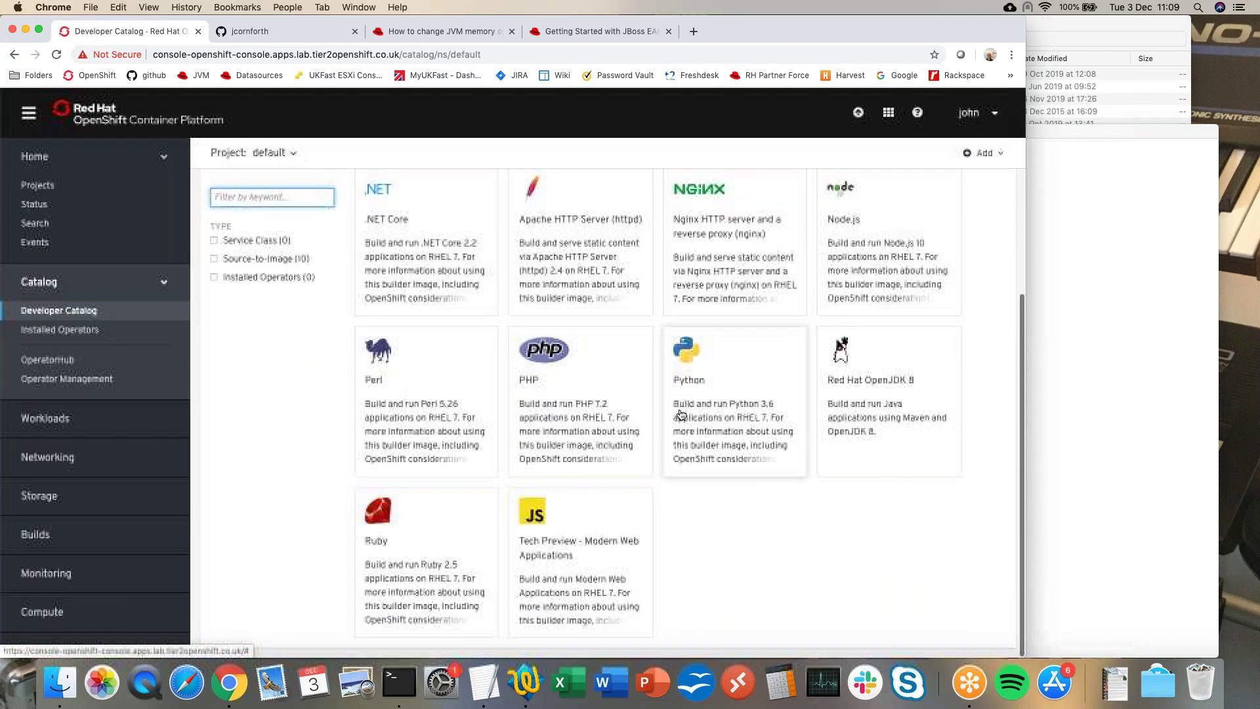
scroll(681, 414, up, 5)
scroll(681, 414, down, 5)
scroll(681, 414, up, 3)
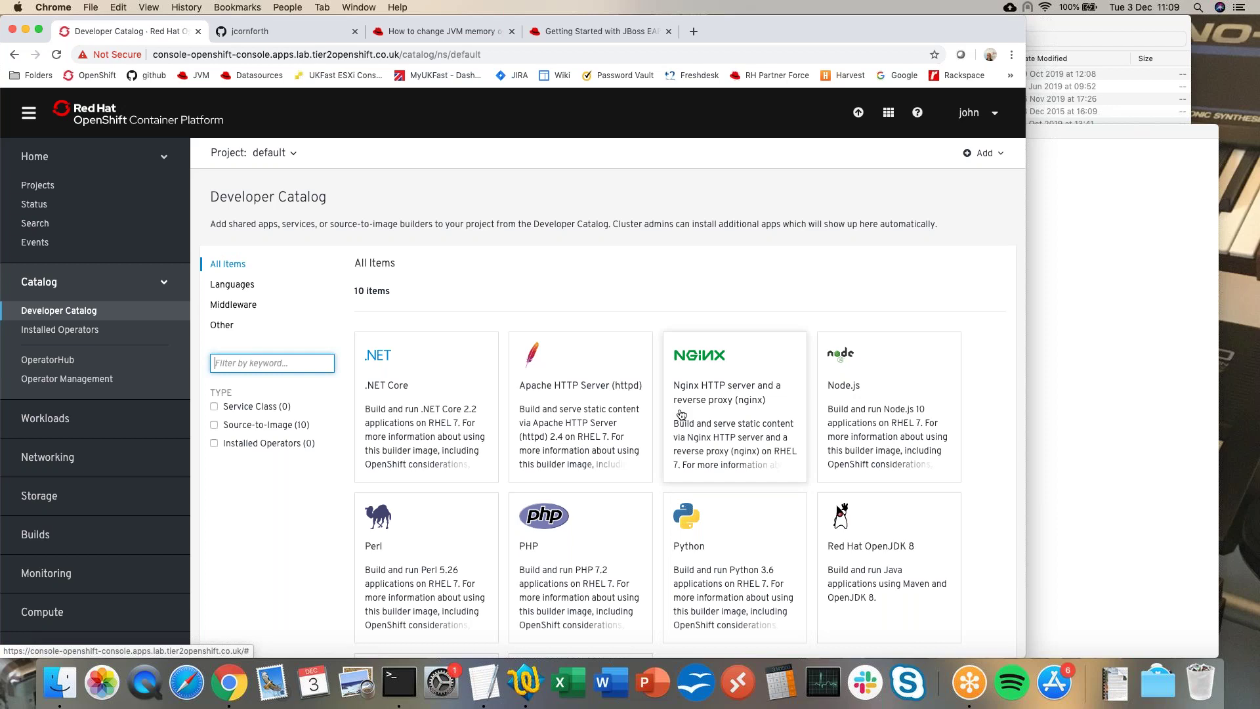
scroll(681, 414, down, 3)
scroll(682, 414, up, 3)
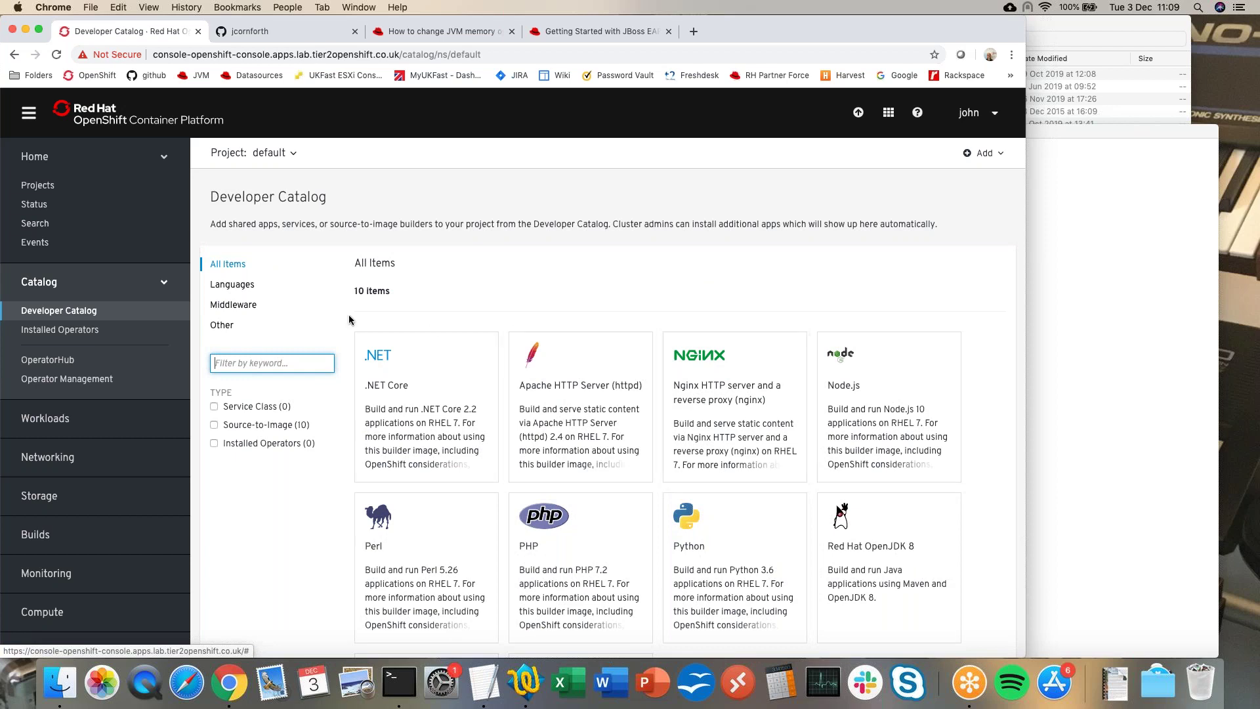
Search for resources of kind Template in the openshift project and locate eap72-basic-s2i in the list.
click(34, 224)
click(280, 239)
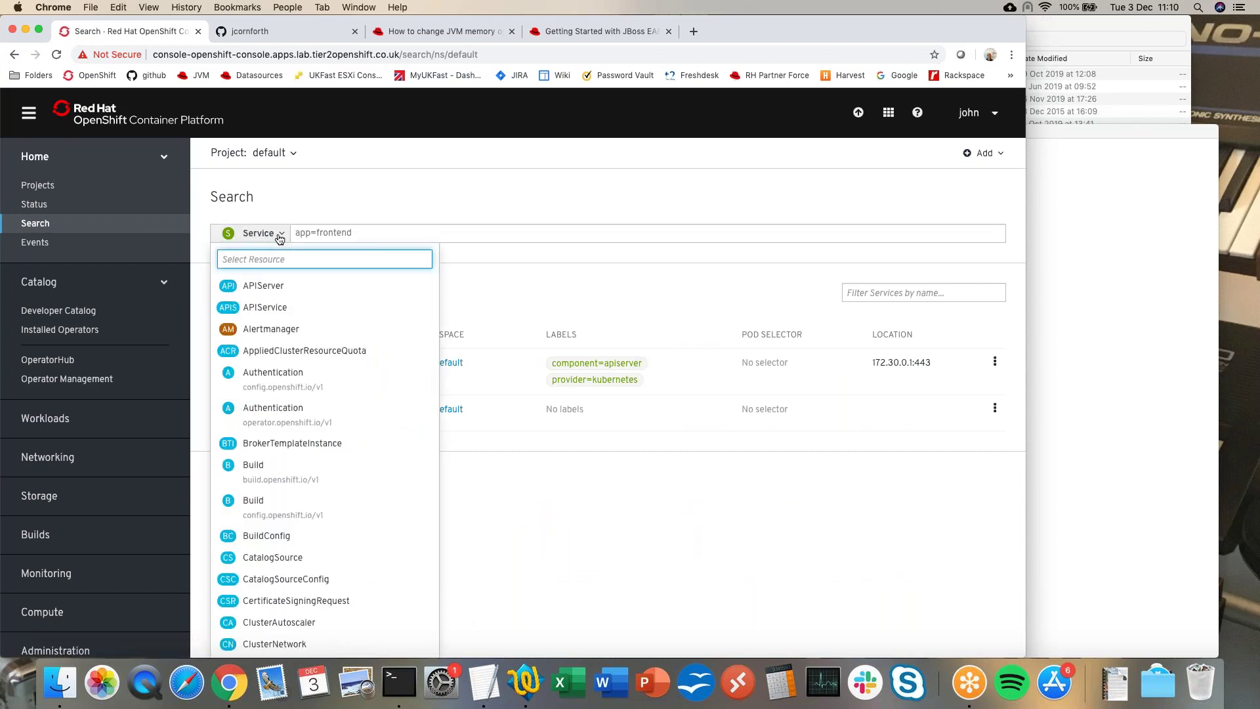
text(template)
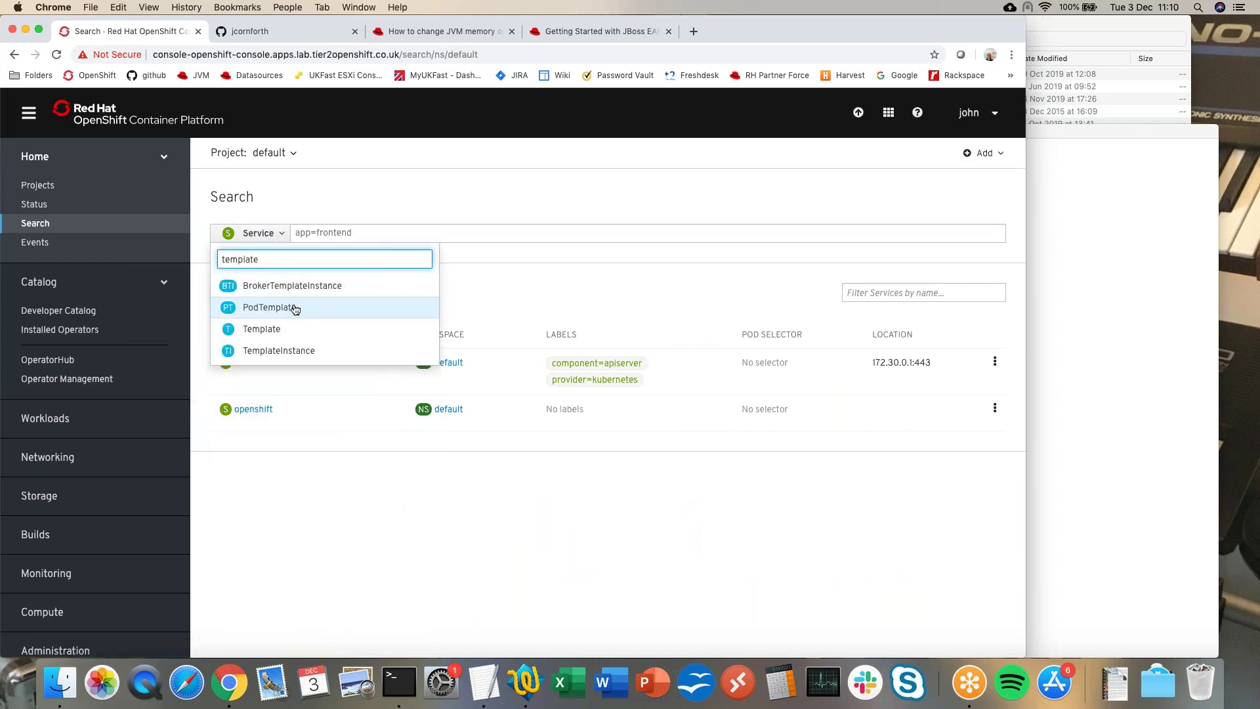
click(289, 336)
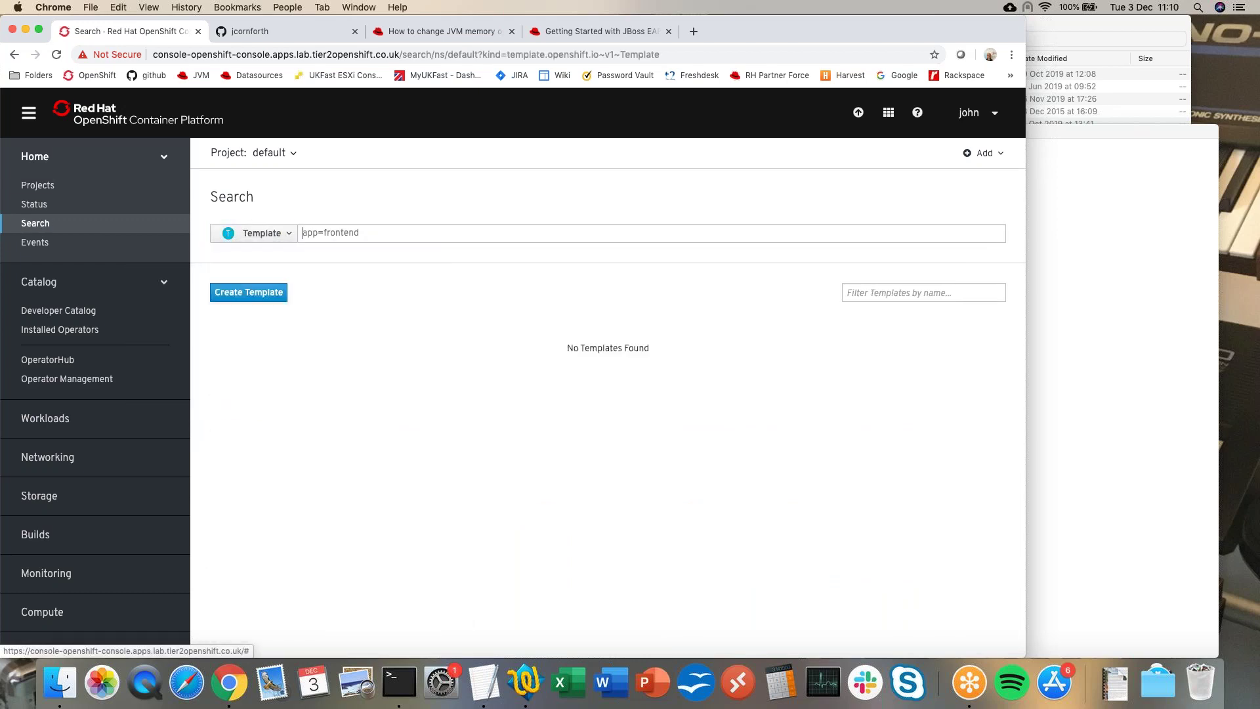
click(291, 150)
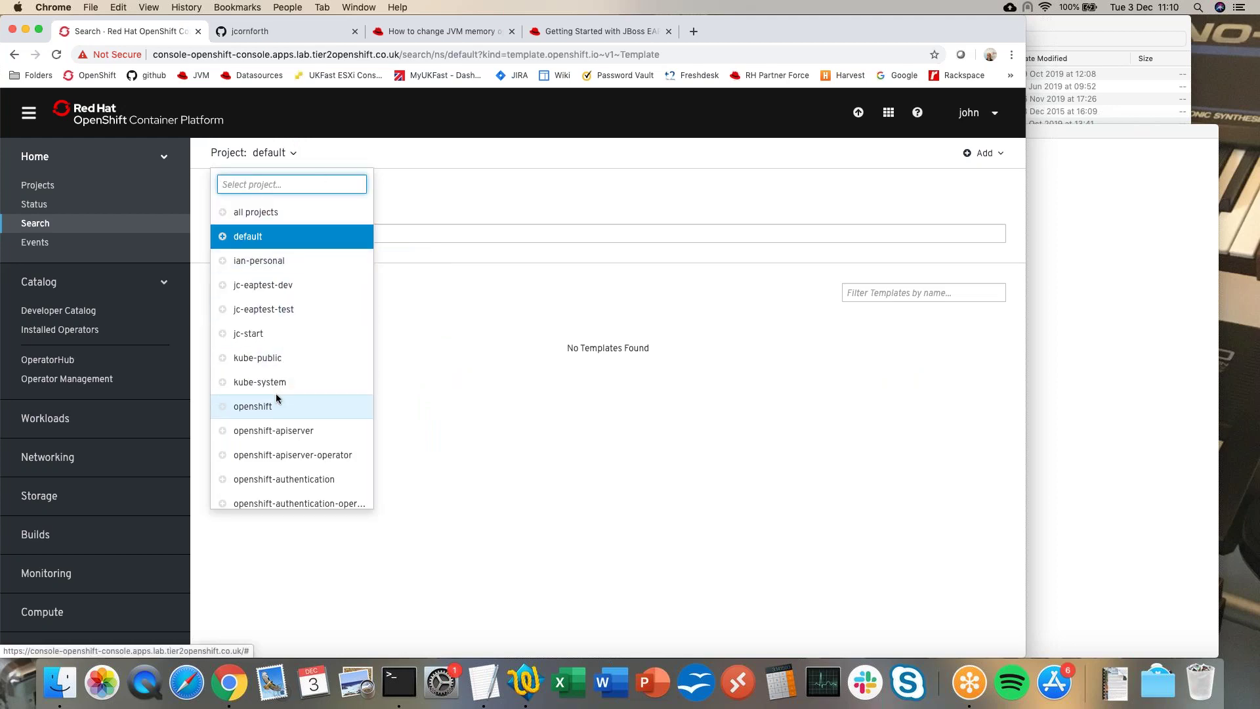
click(260, 408)
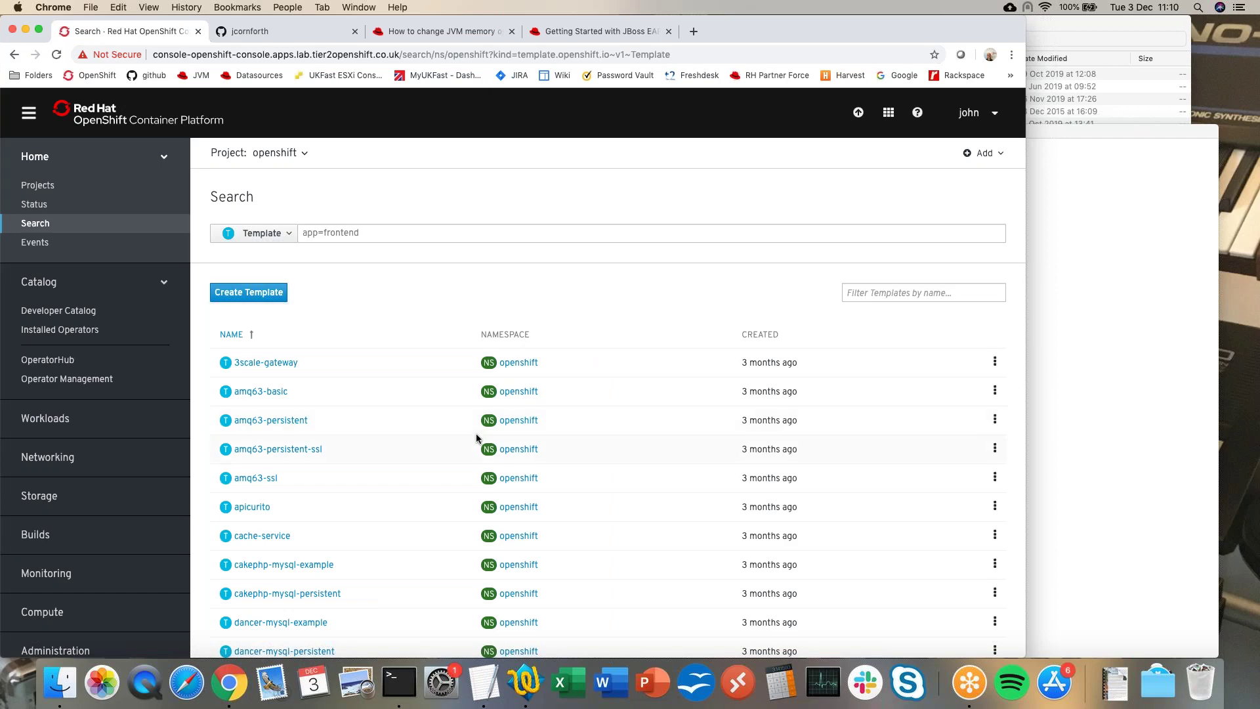
scroll(477, 438, down, 15)
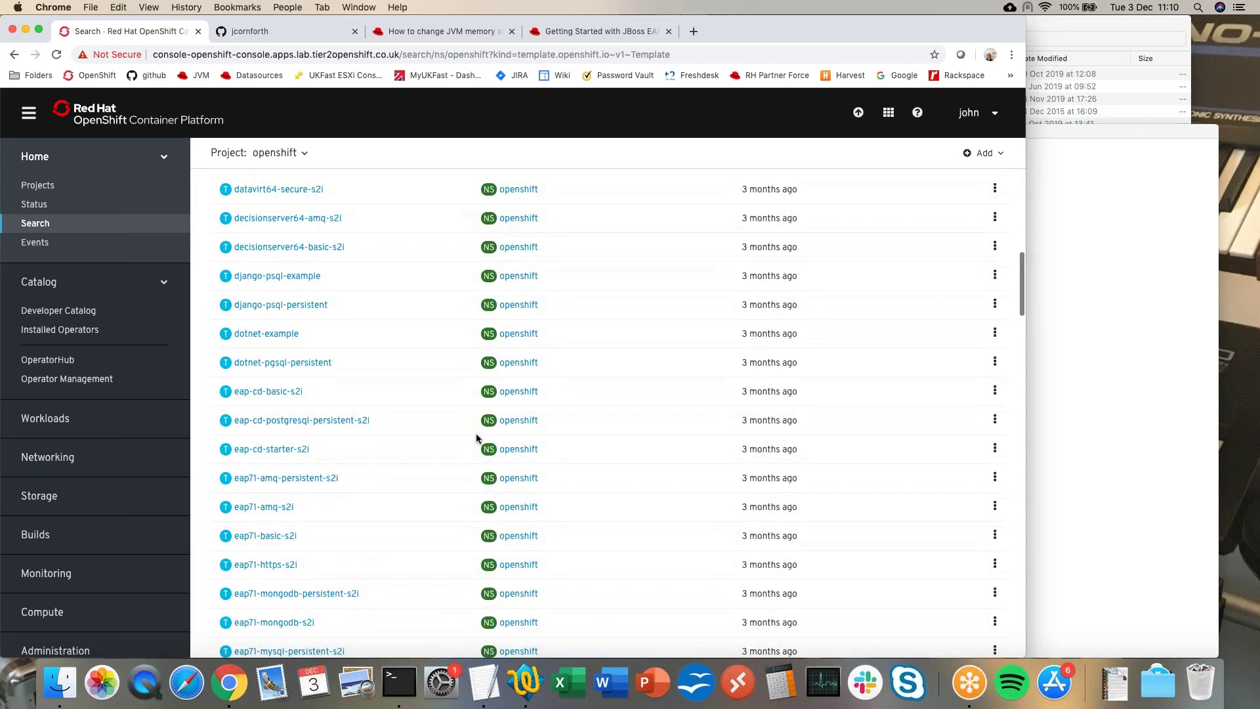
scroll(477, 436, down, 5)
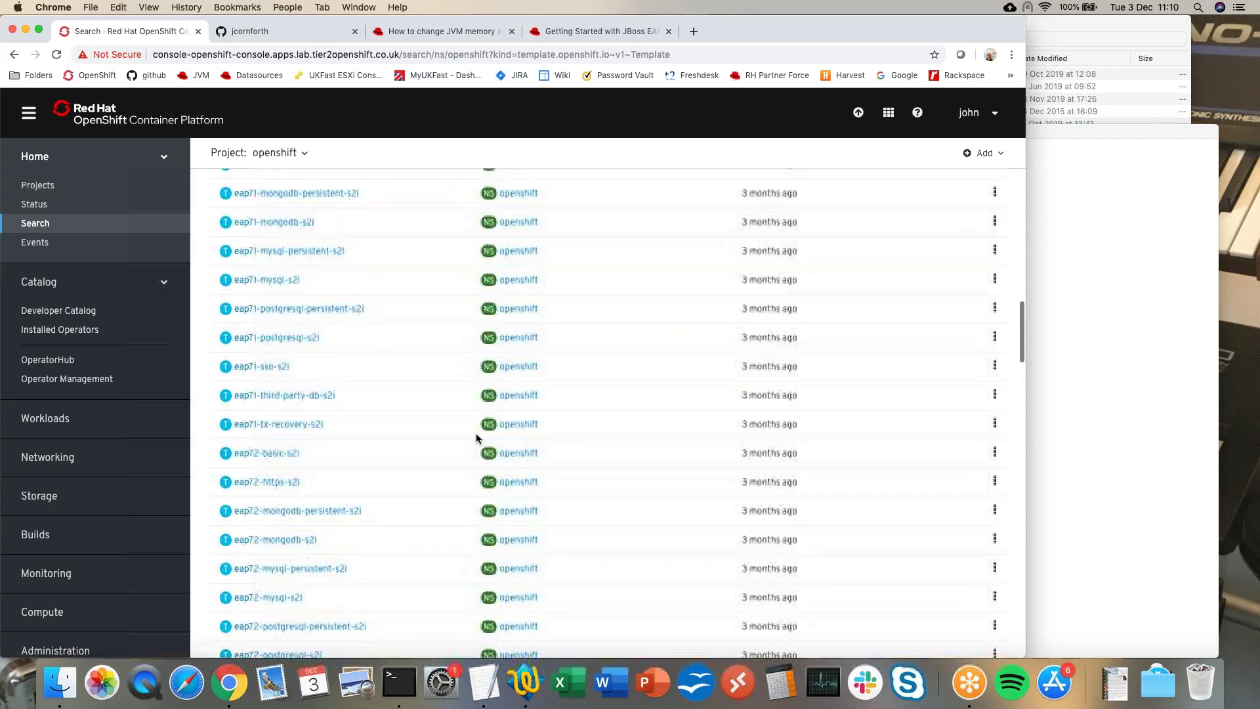
scroll(477, 438, down, 7)
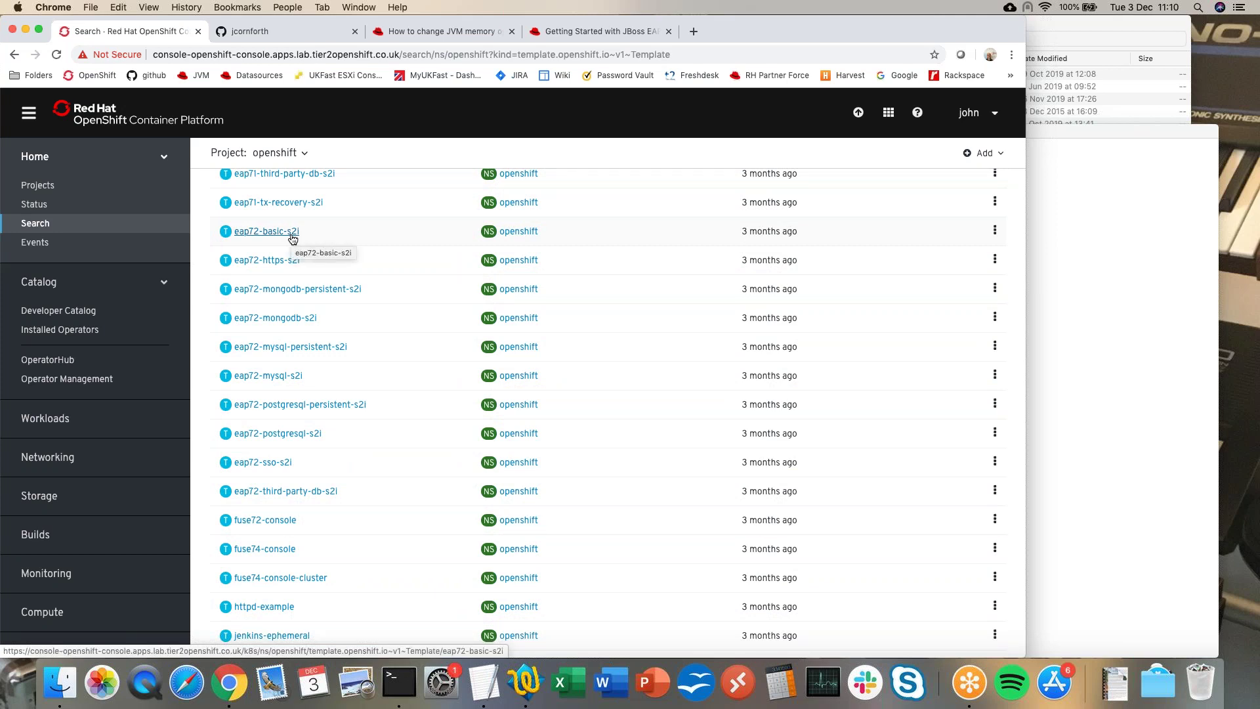
Switch to GitHub, open the monolith repository and view the contents of its src/main/webapp folder.
click(284, 36)
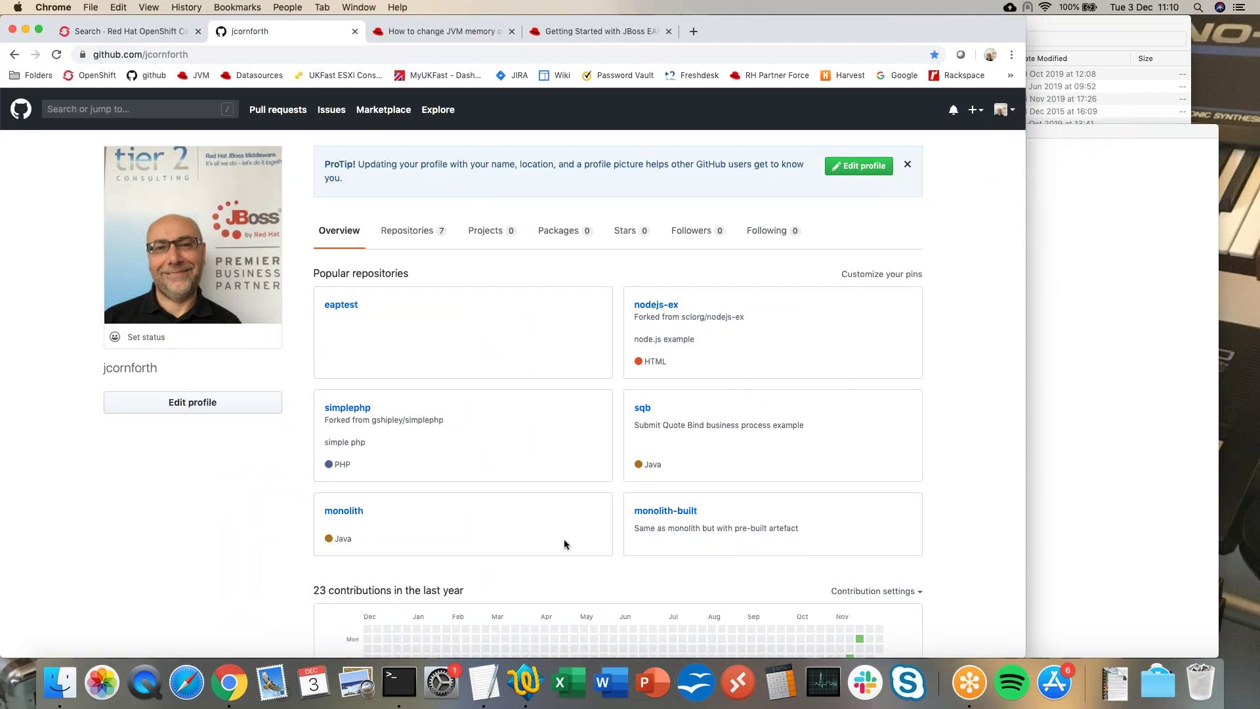
click(344, 512)
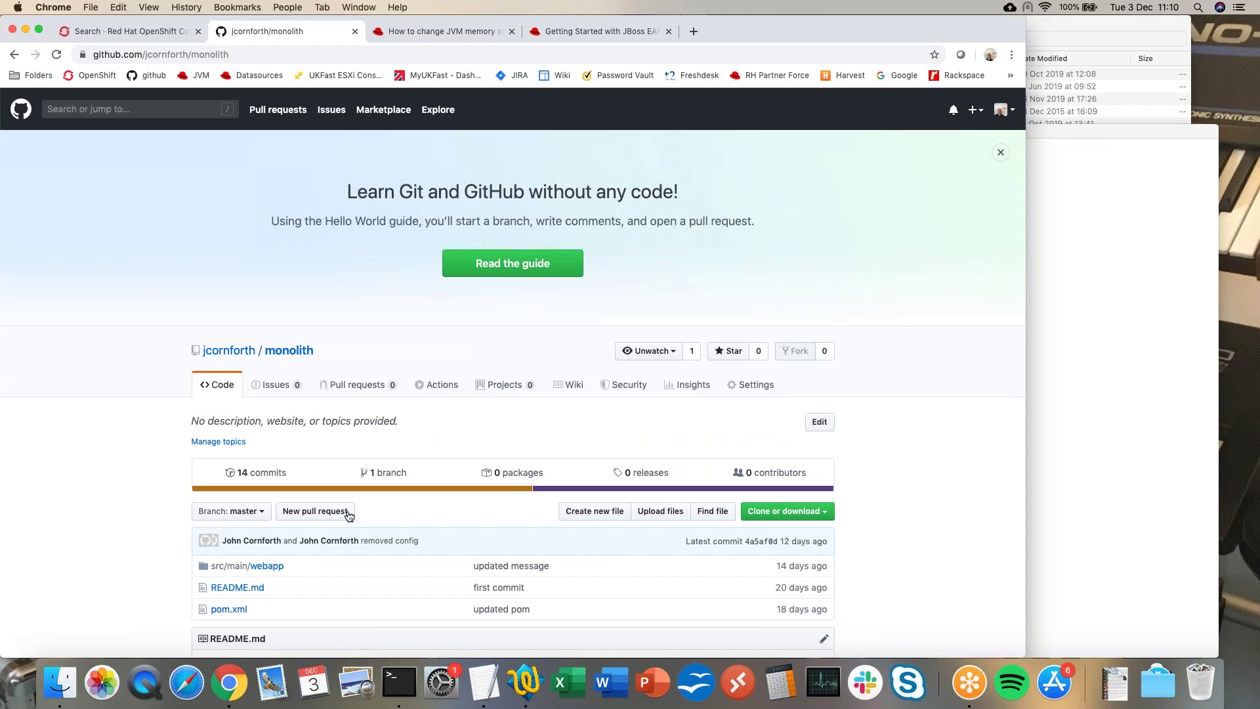
scroll(906, 499, down, 3)
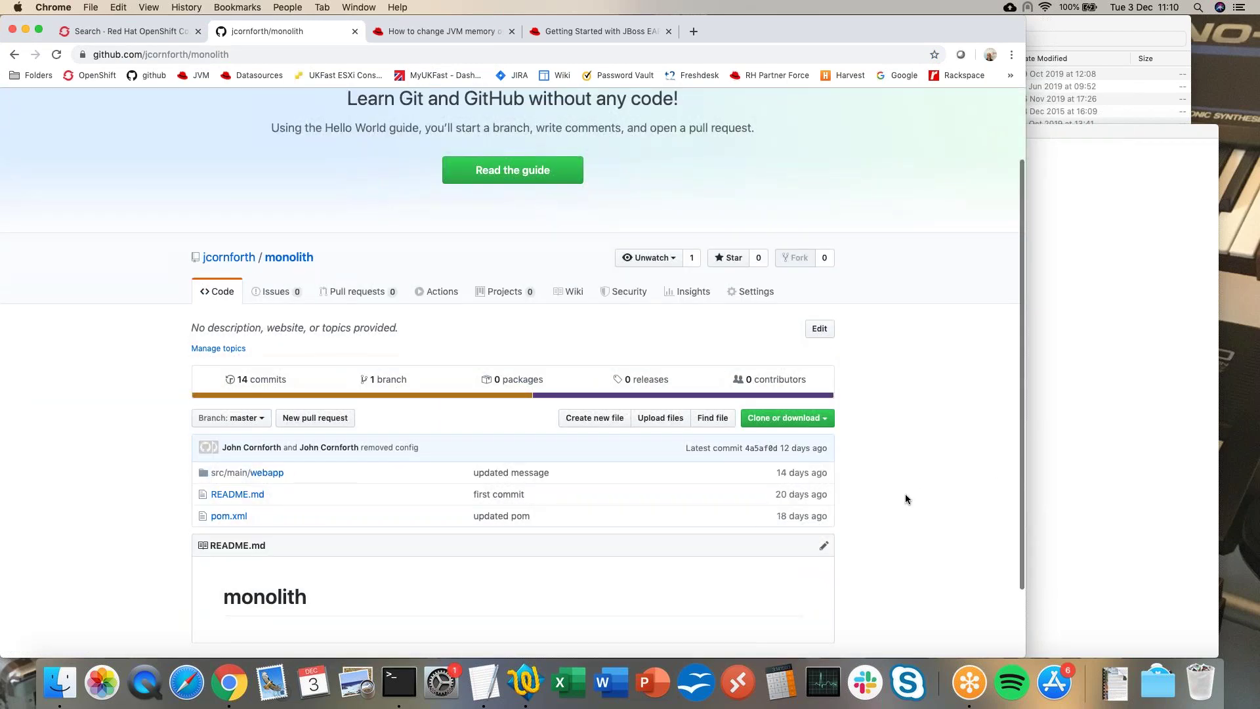
click(272, 473)
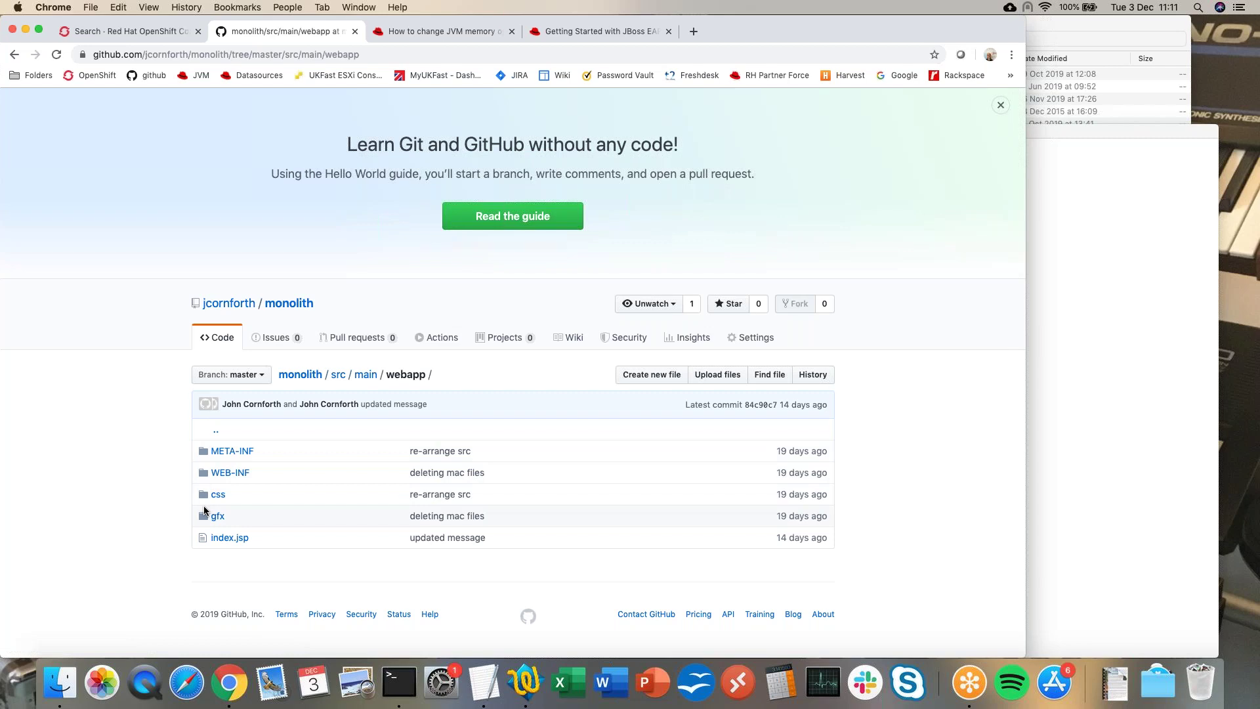
Switch to Terminal and run oc describe for the template eap72-basic-s2i in the openshift namespace.
click(153, 33)
scroll(722, 394, up, 10)
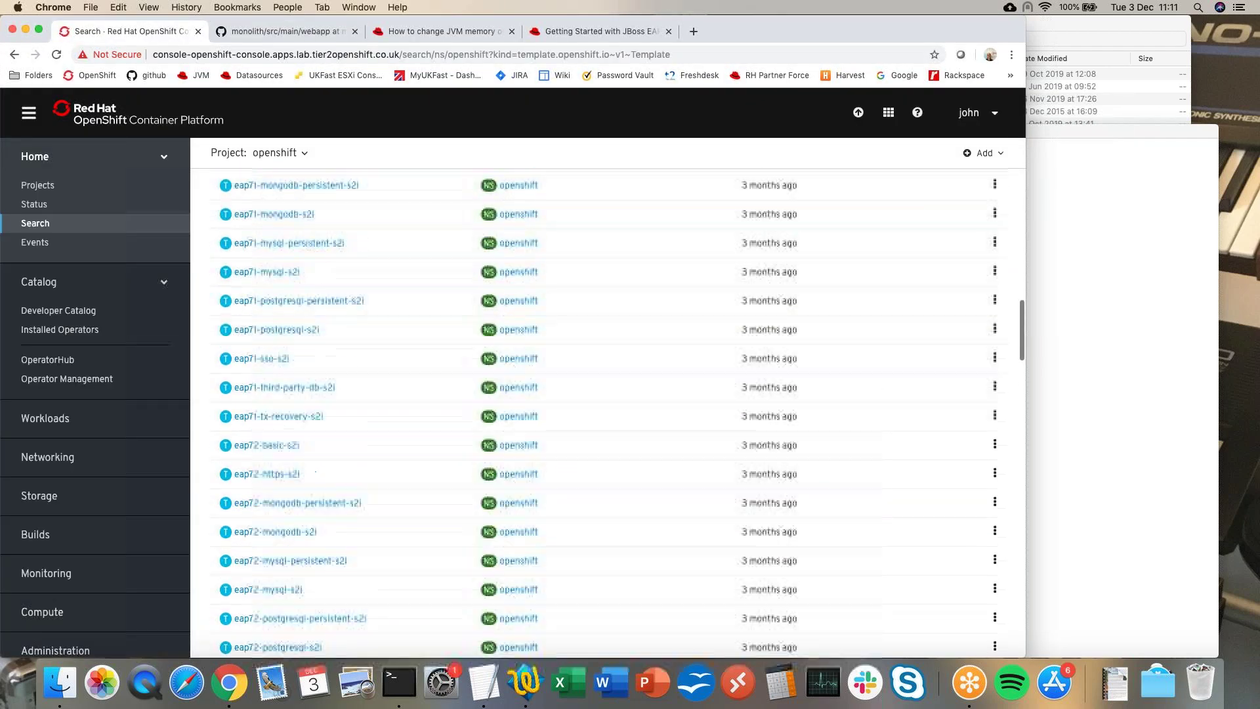
click(1095, 267)
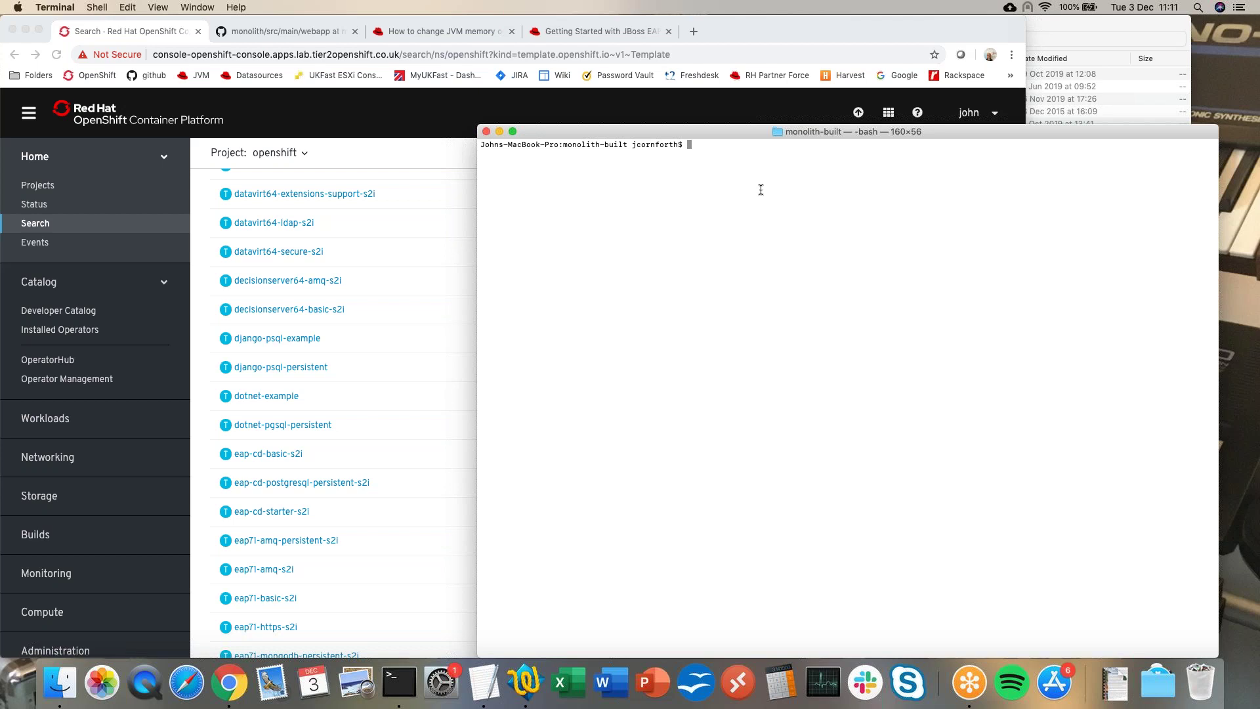
text(oc describe template eap72-basic-s2i -n openshift)
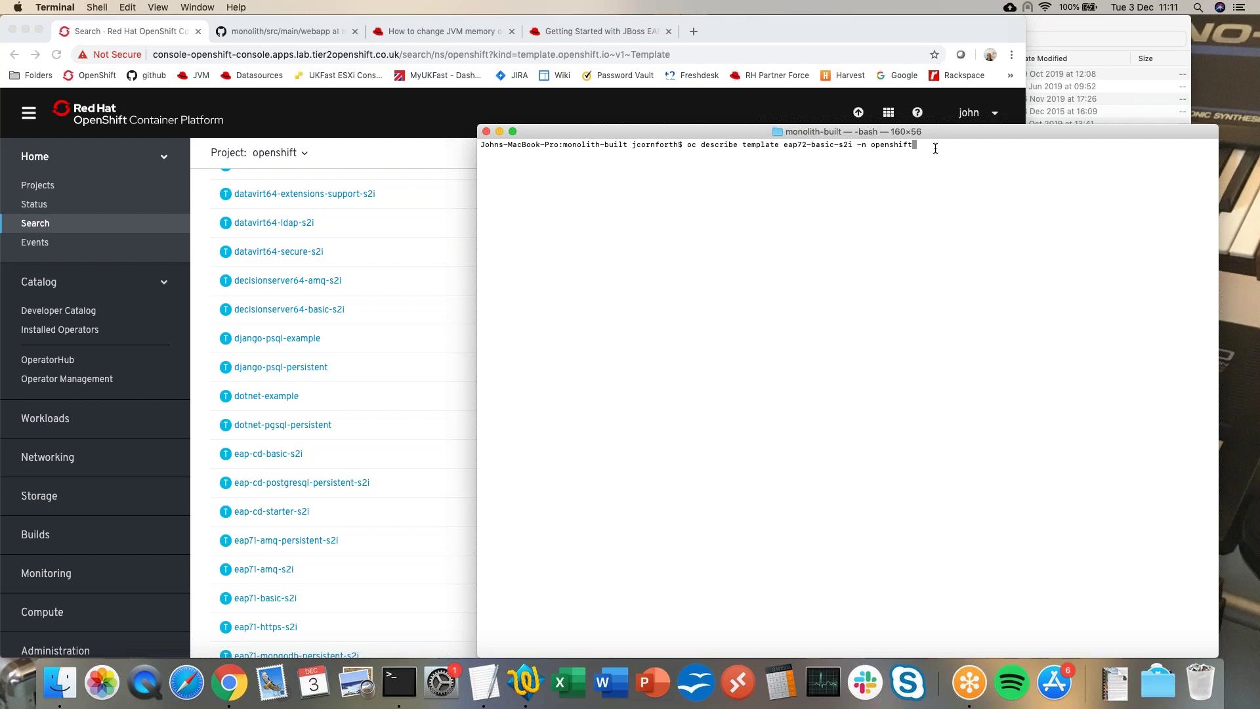
key(Return)
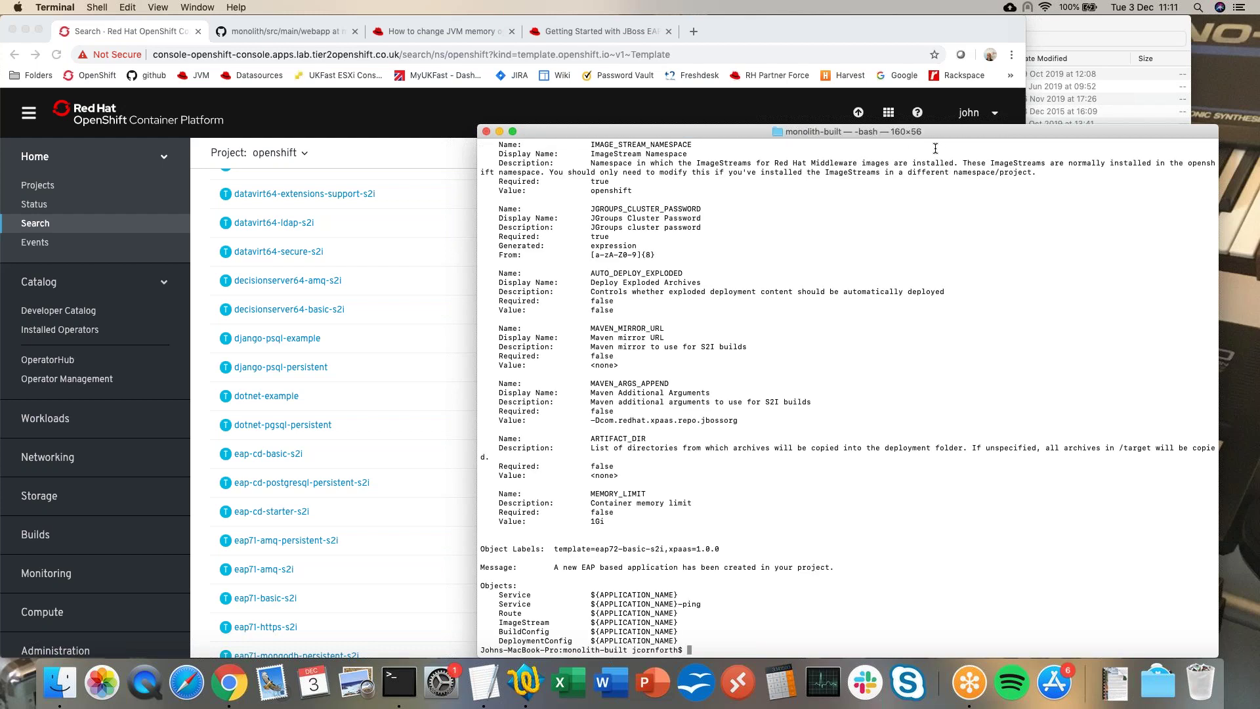
Examine the template's parameters, highlighting SOURCE_REPOSITORY_URL and relating it to the monolith repository on GitHub.
scroll(840, 205, up, 15)
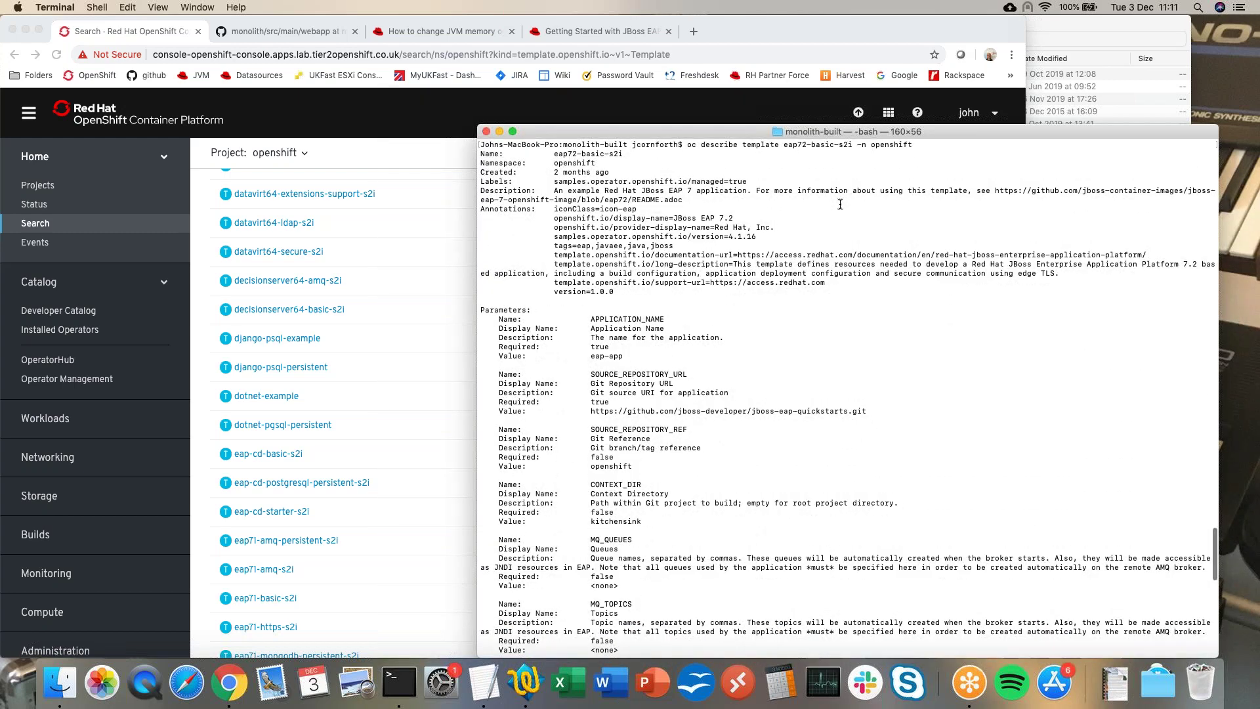
scroll(840, 204, down, 5)
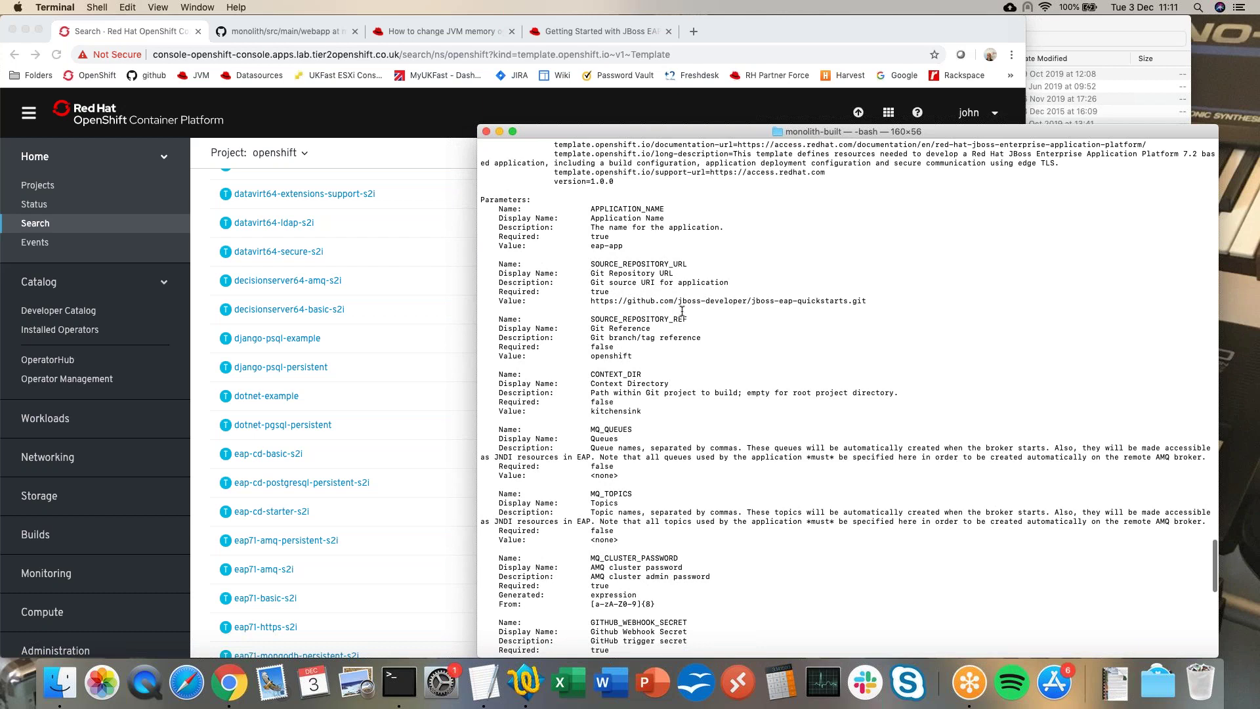
drag(590, 264, 687, 265)
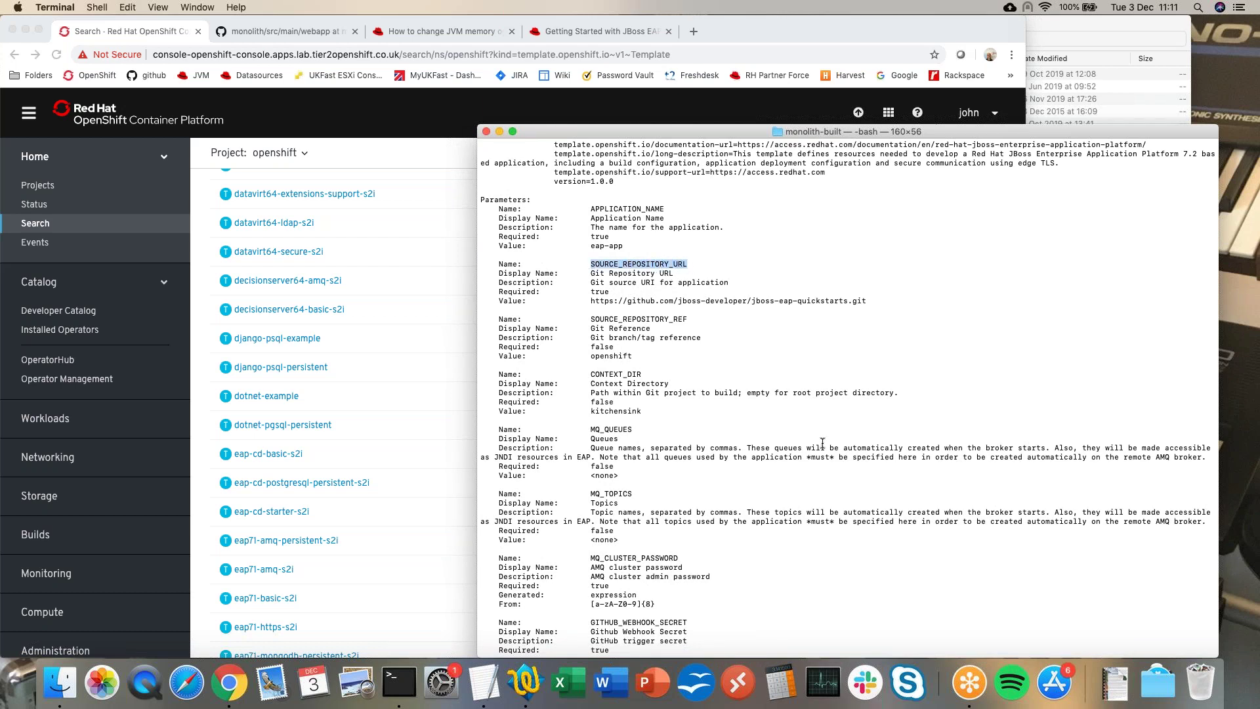
click(281, 32)
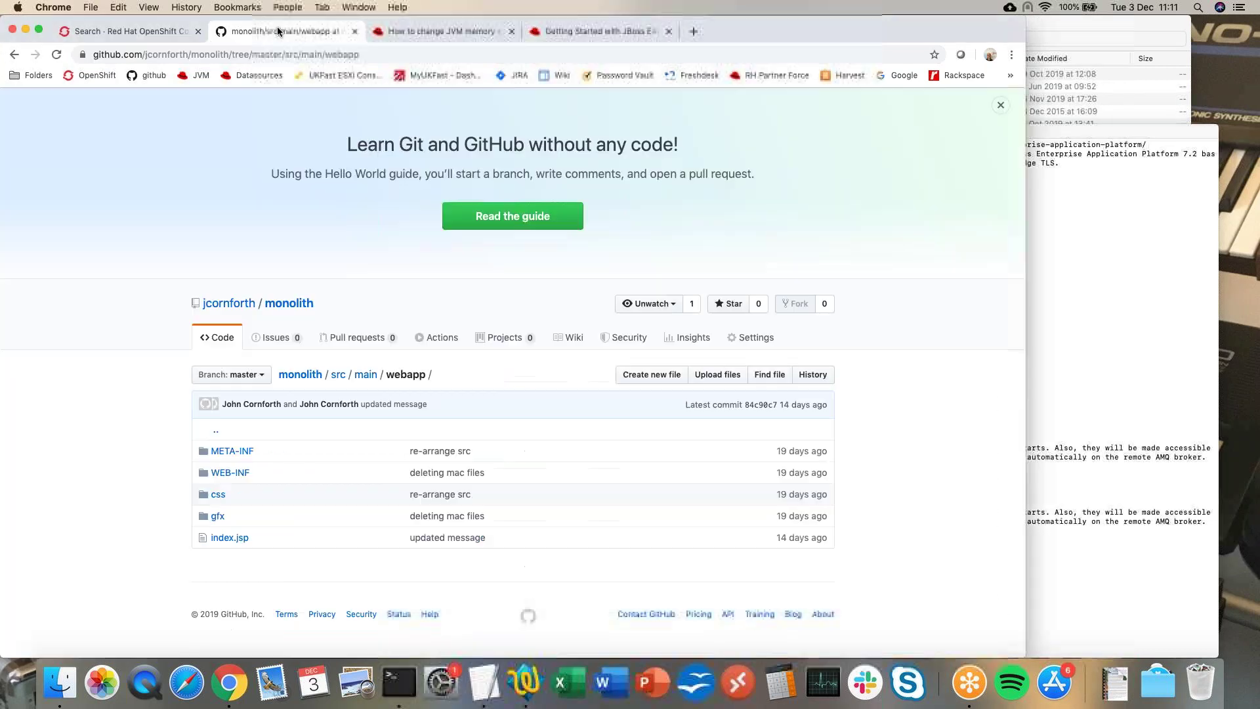
click(106, 37)
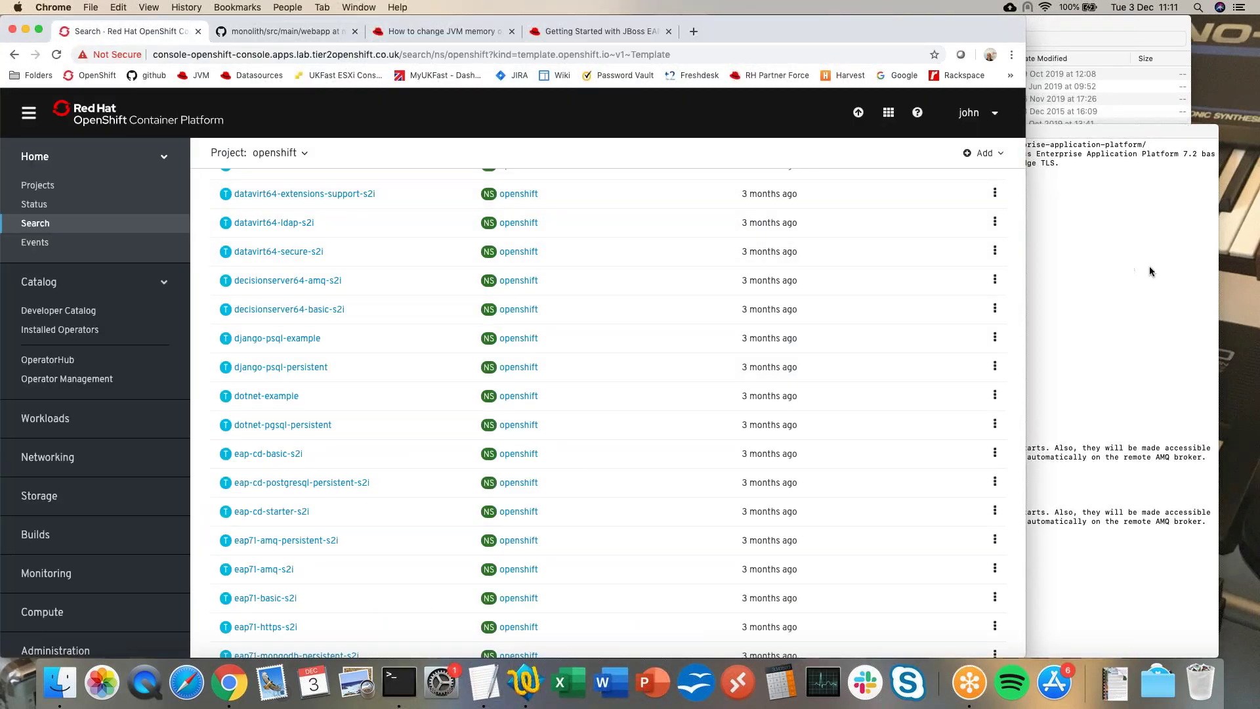
click(1152, 272)
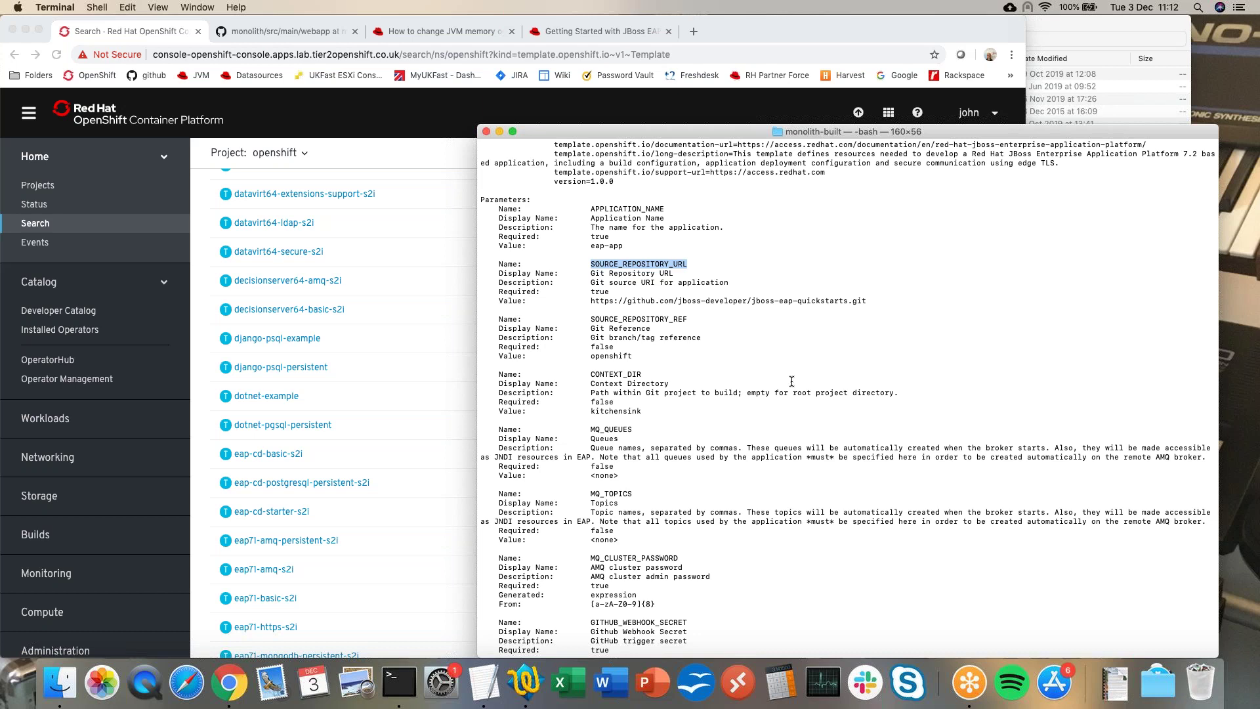
scroll(792, 381, down, 10)
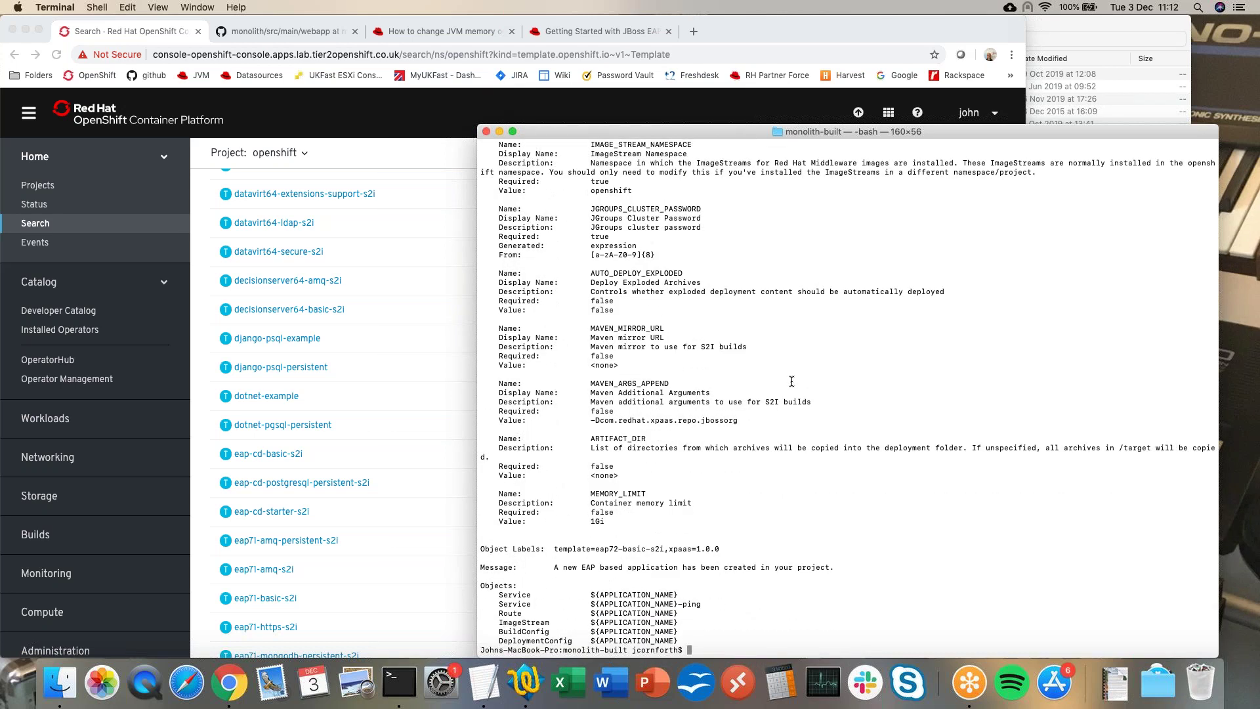
Clear the terminal and create a new OpenShift project named jc-webinar with oc new-project.
text(clear)
key(Return)
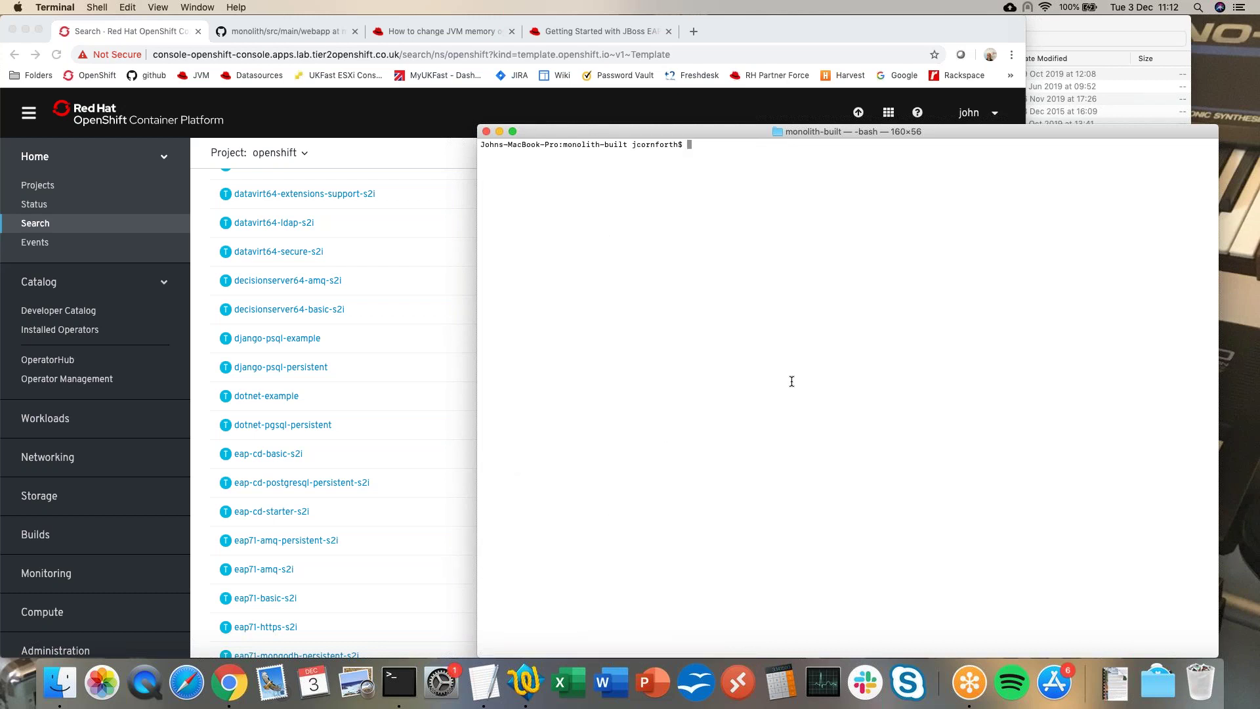
text(pc new-project)
key(Left)
key(Left)
key(Left)
key(Left)
key(Left)
key(Left)
key(Left)
key(Left)
key(Left)
key(Left)
key(Left)
key(Left)
key(Left)
key(BackSpace)
key(Right)
key(Right)
key(Right)
key(Right)
key(Right)
key(Right)
key(Right)
key(Right)
key(Right)
key(Right)
key(Right)
key(Right)
key(Right)
key(Right)
text(jc-webinar)
key(Return)
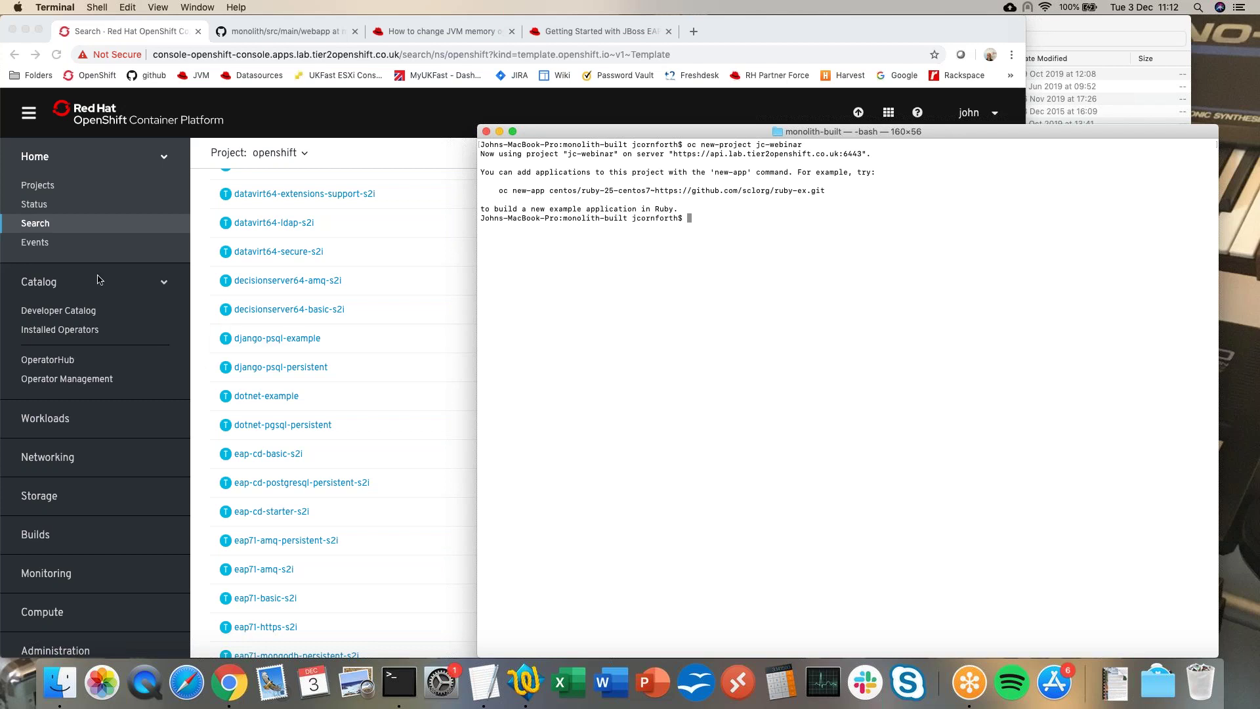
Switch to the OpenShift console in Chrome and open the status page of the jc-webinar project.
click(36, 186)
click(36, 186)
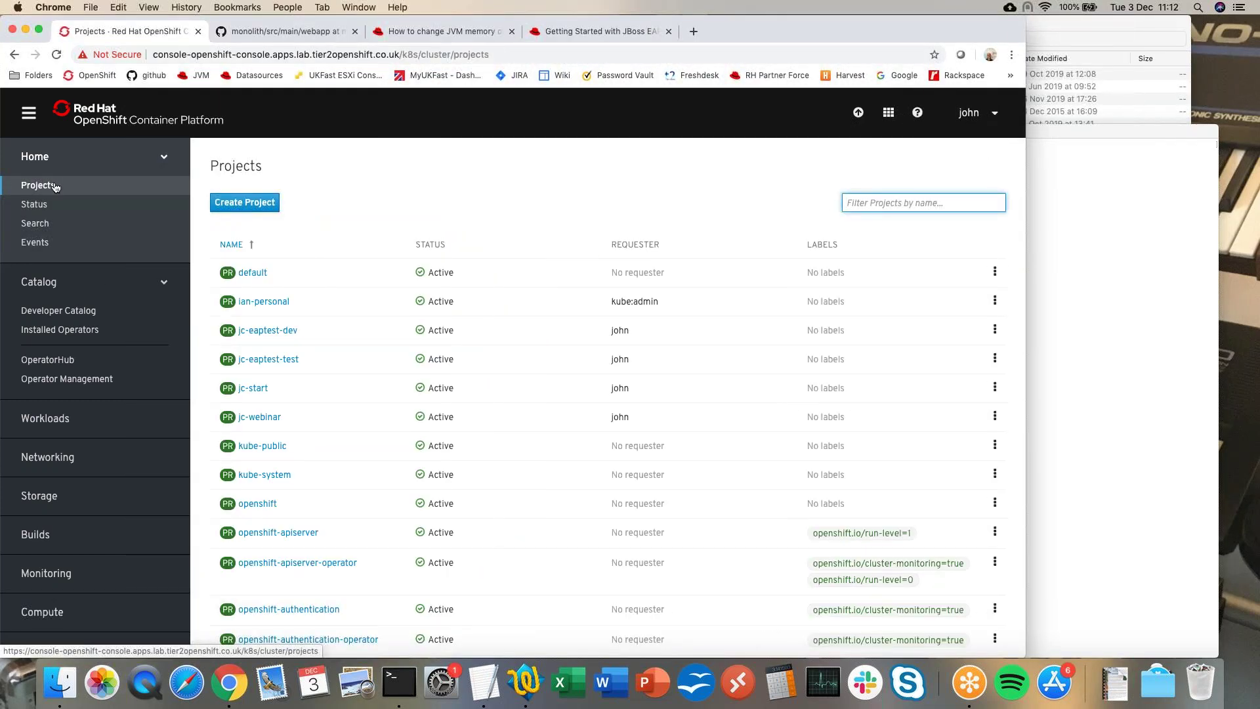
click(274, 419)
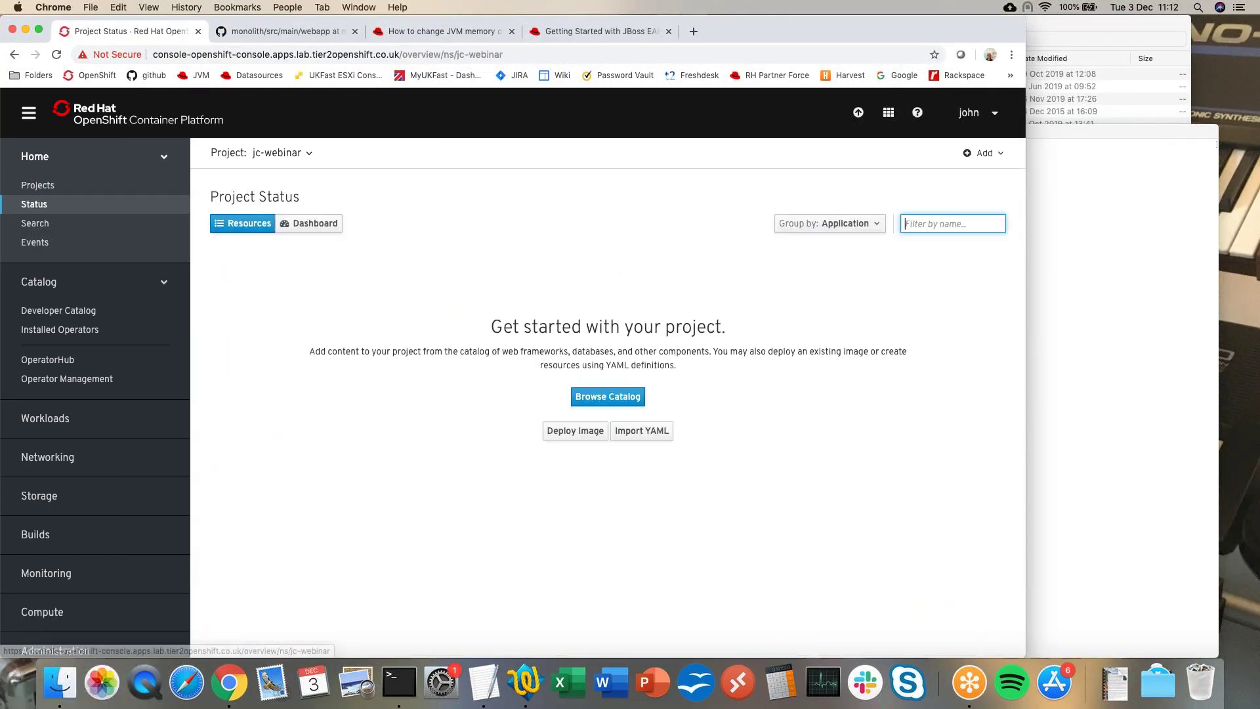
In Terminal, run oc new-app with name monolith-source, template eap72-basic-s2i, the monolith GitHub repository URL, APPLICATION_NAME=monosource, and empty SOURCE_REPOSITORY_REF and CONTEXT_DIR parameters.
click(1149, 430)
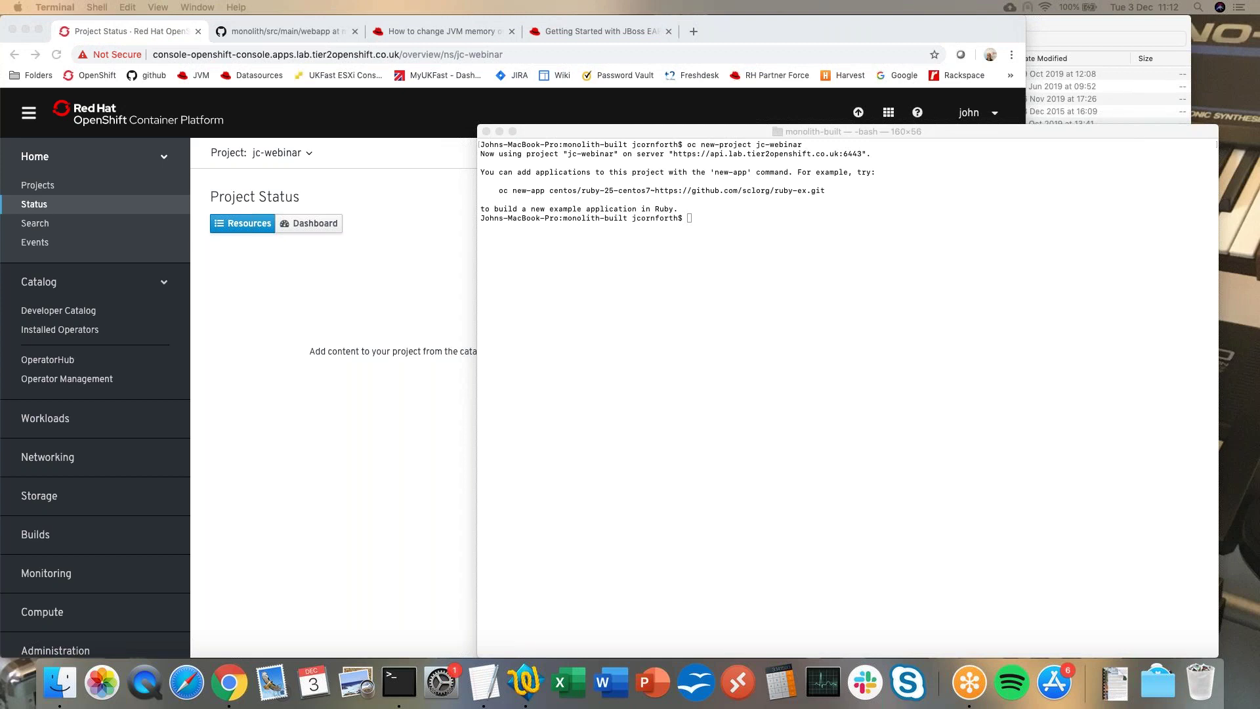
click(722, 237)
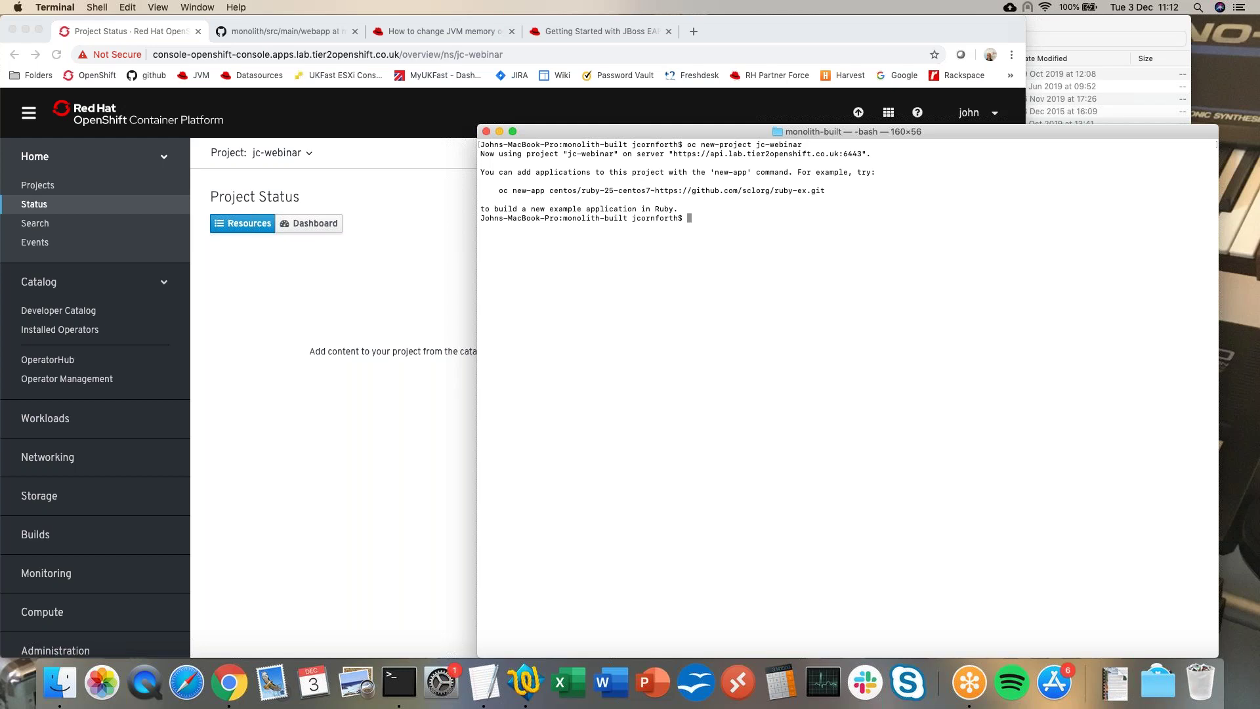
text(oc new-app --name=monolith-source --template=eap72-basic-s2i -p SOURCE_REPOSITORY_URL=https://github.com/jcornforth/monolith.git -p APPLICATION_NAME=monosource -p SOURCE_REPOSITORY_REF= -p CONTEXT_DIR=)
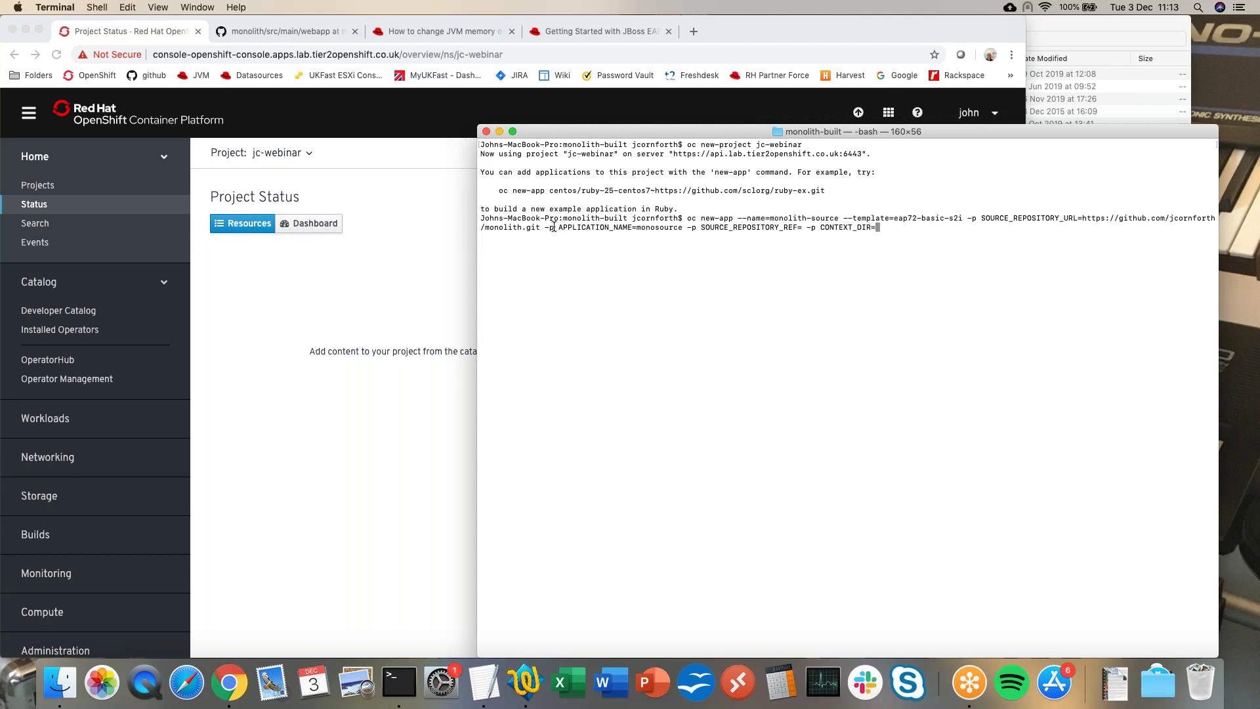
drag(557, 227, 634, 225)
click(683, 227)
key(Return)
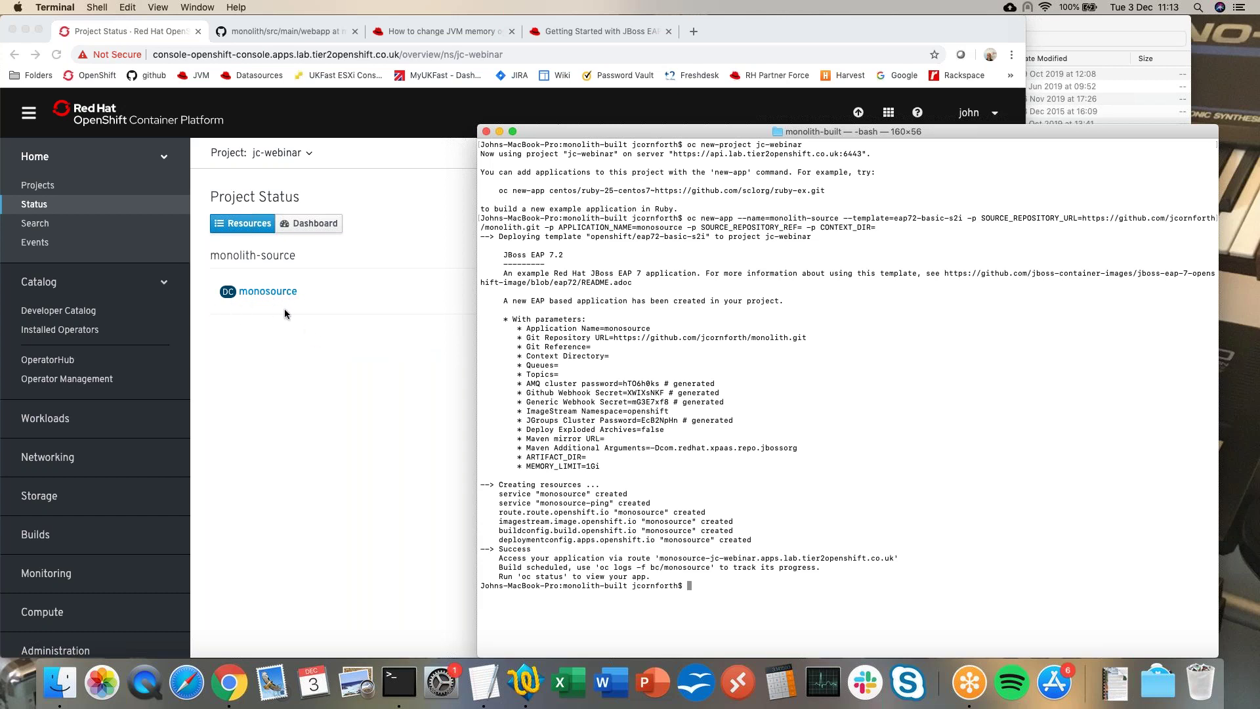
Switch to the OpenShift console in Chrome and view the logs of build monosource-1 from the monosource build config.
click(350, 336)
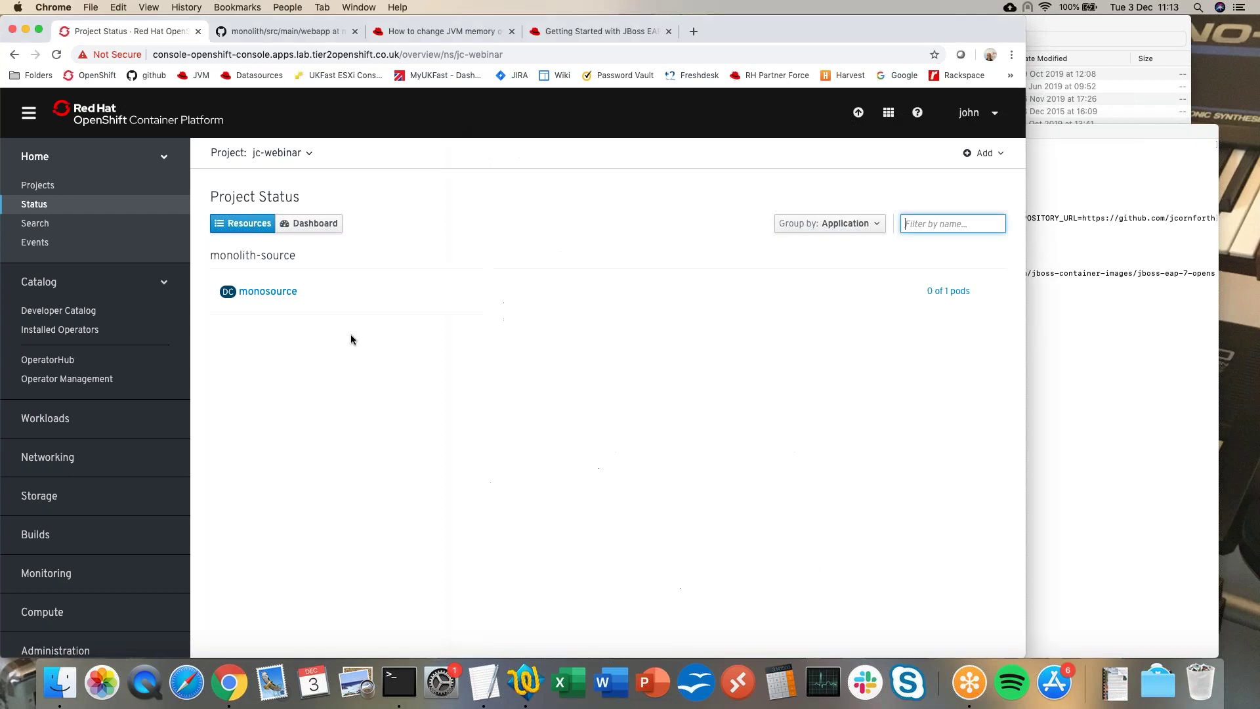
click(44, 536)
scroll(49, 525, down, 3)
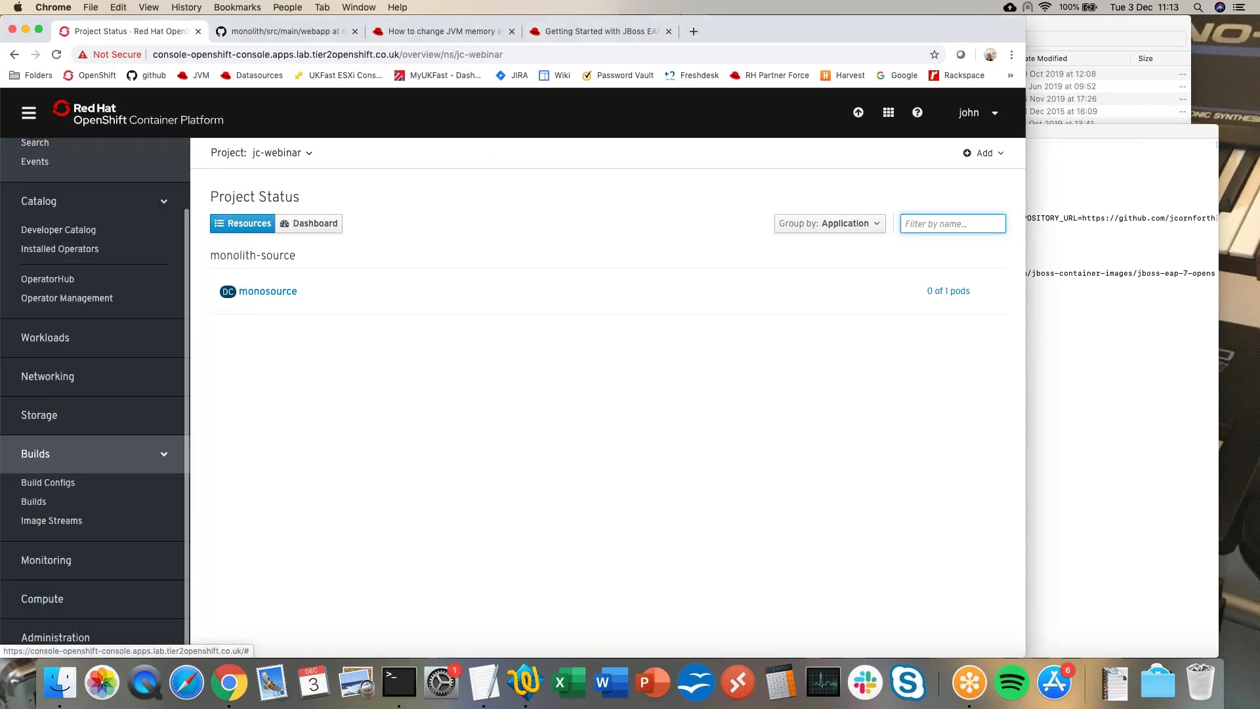
click(50, 487)
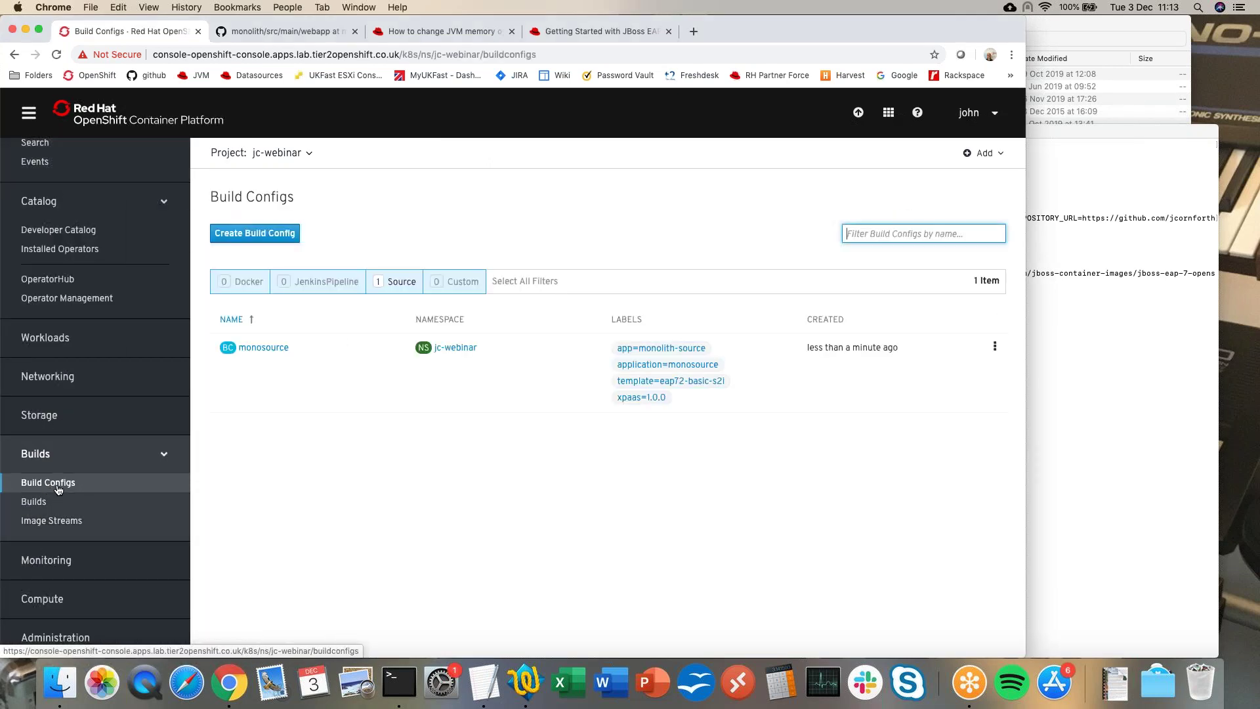
click(264, 349)
click(370, 243)
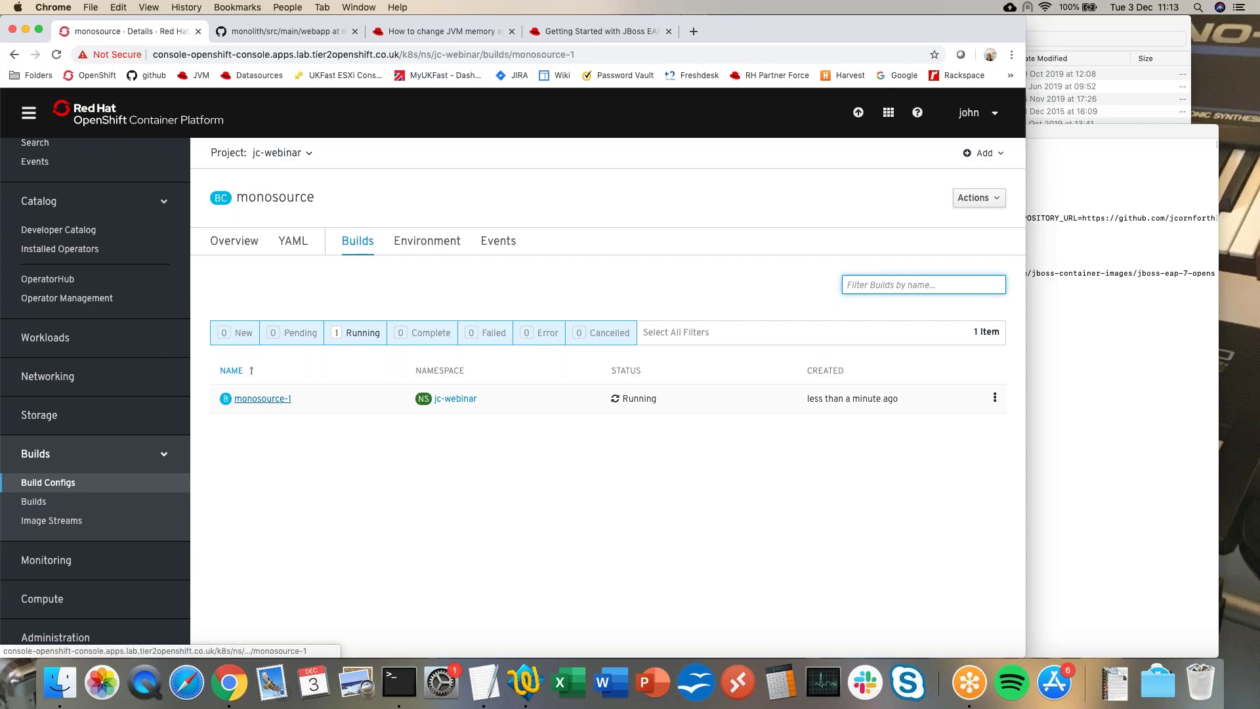
click(275, 402)
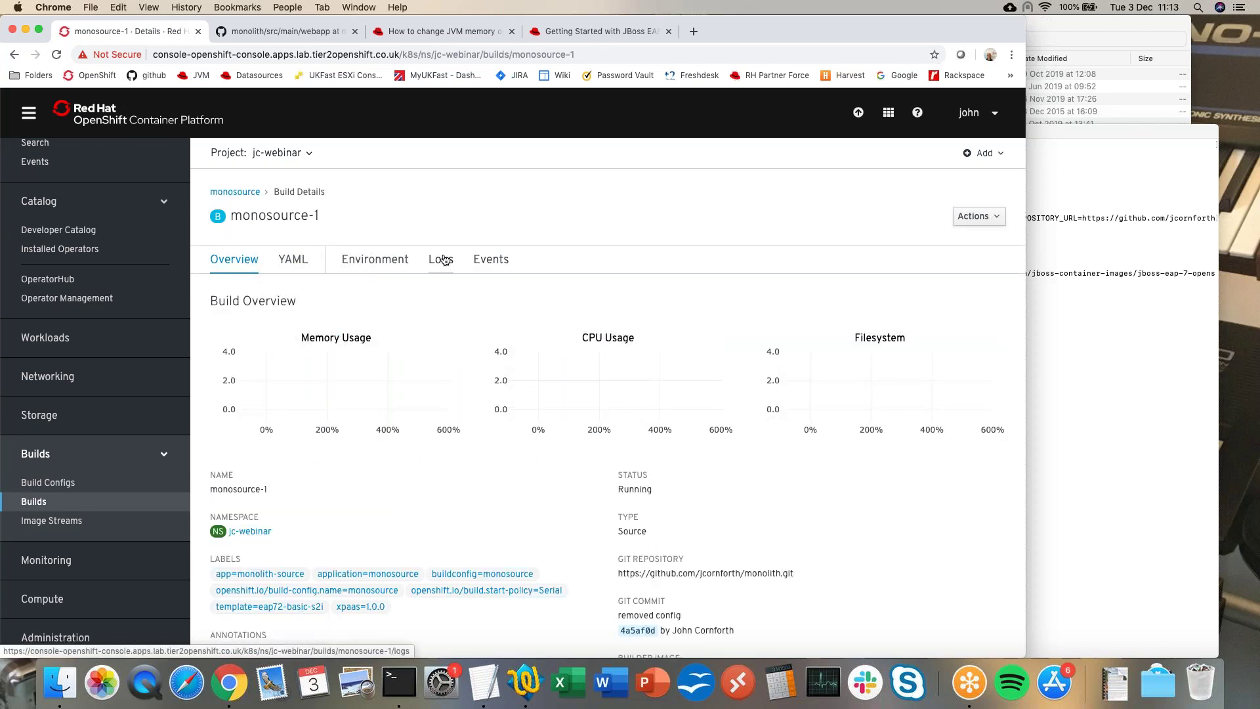
click(443, 260)
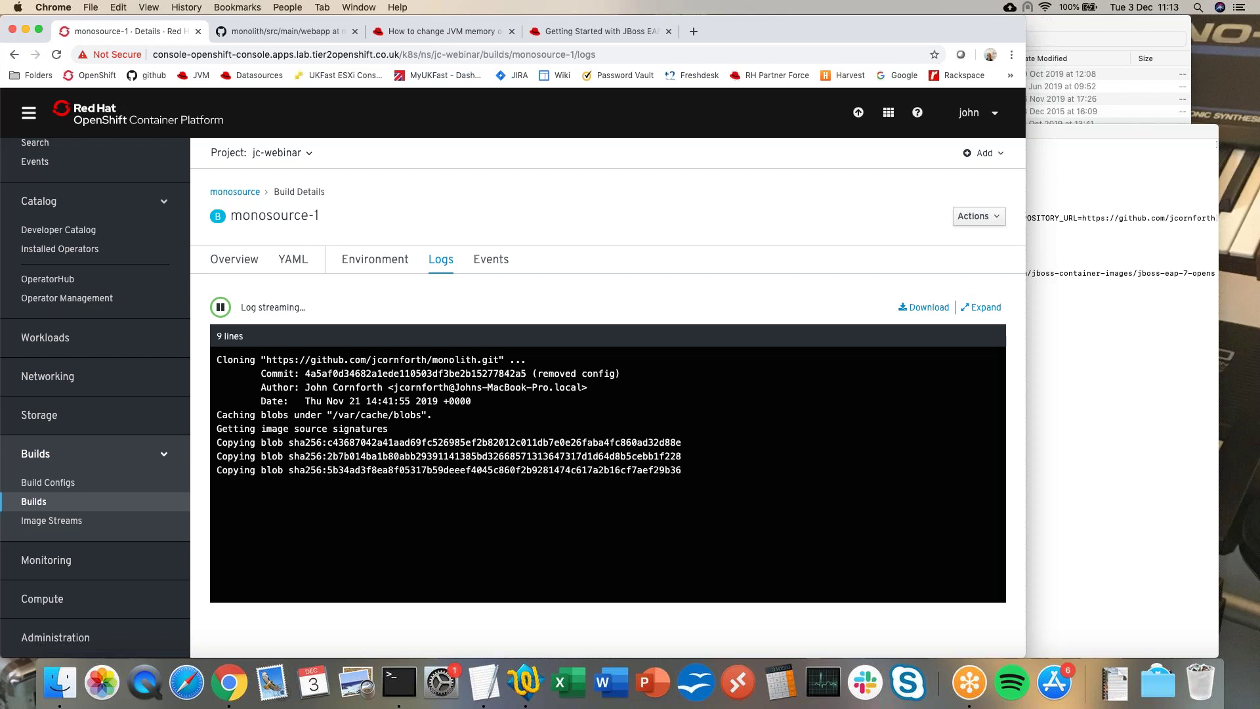
Compare the new-app output in Terminal with the monolith source on GitHub and return to the build log in Chrome.
click(1133, 301)
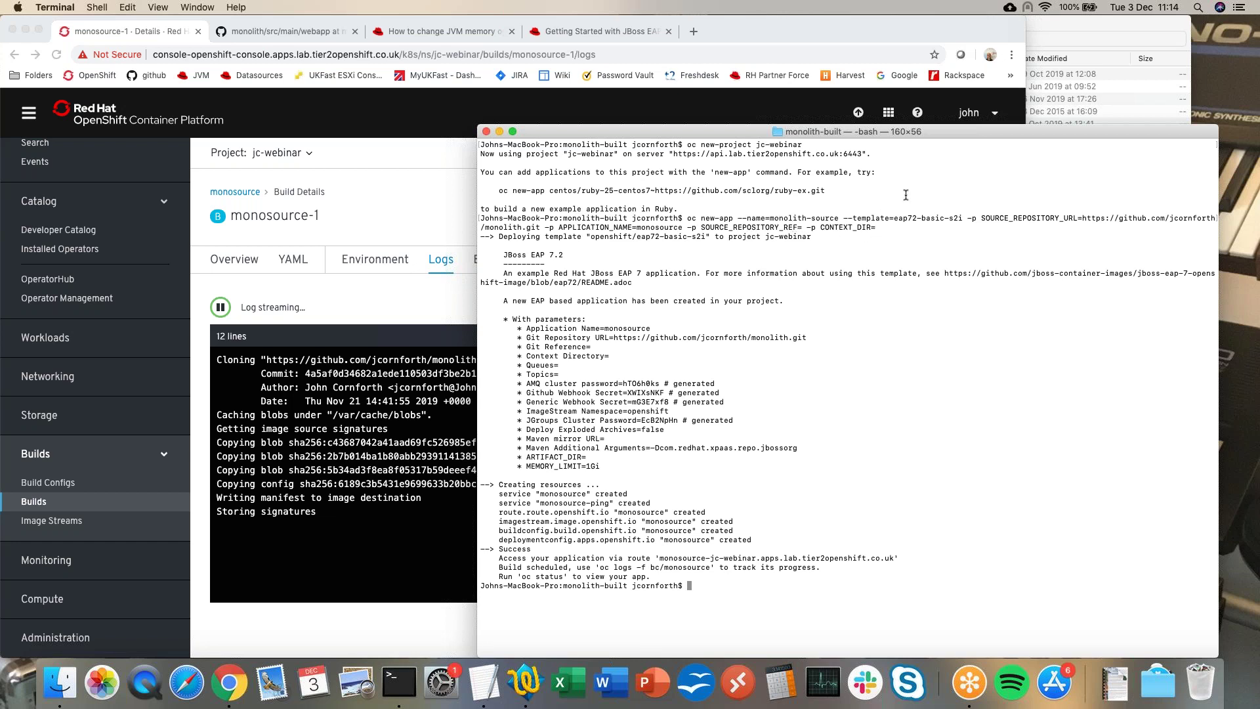
click(293, 25)
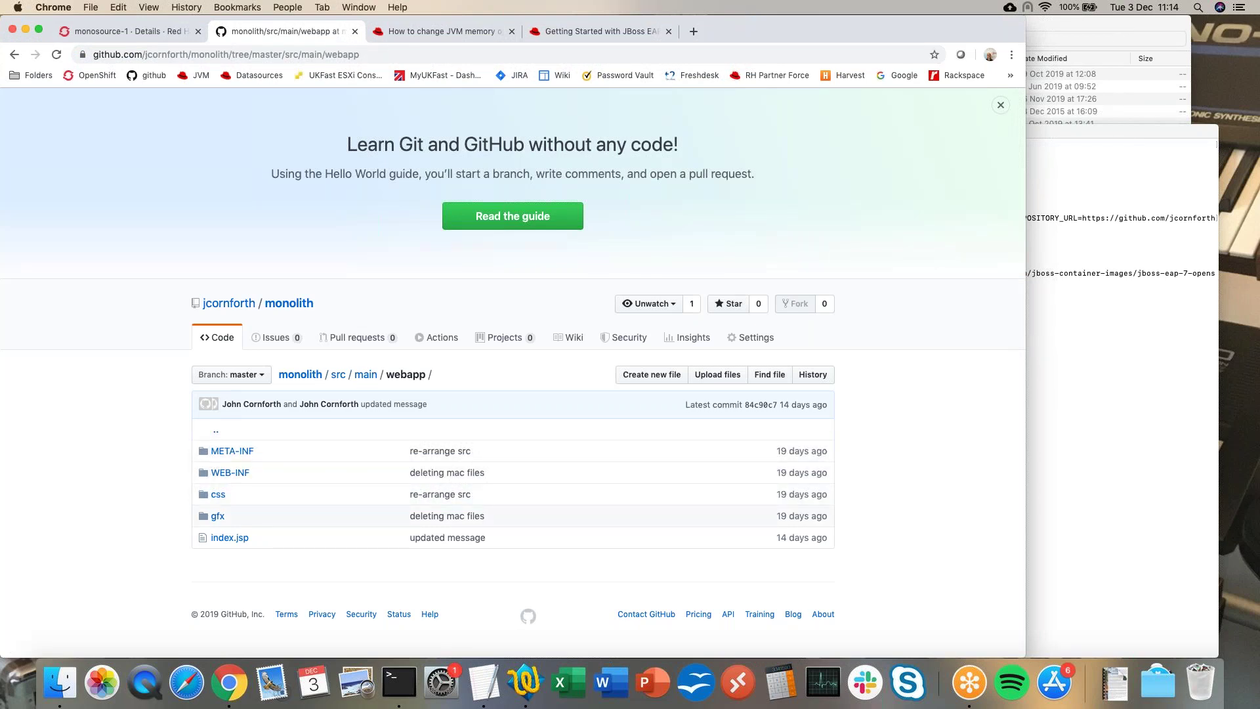
click(137, 32)
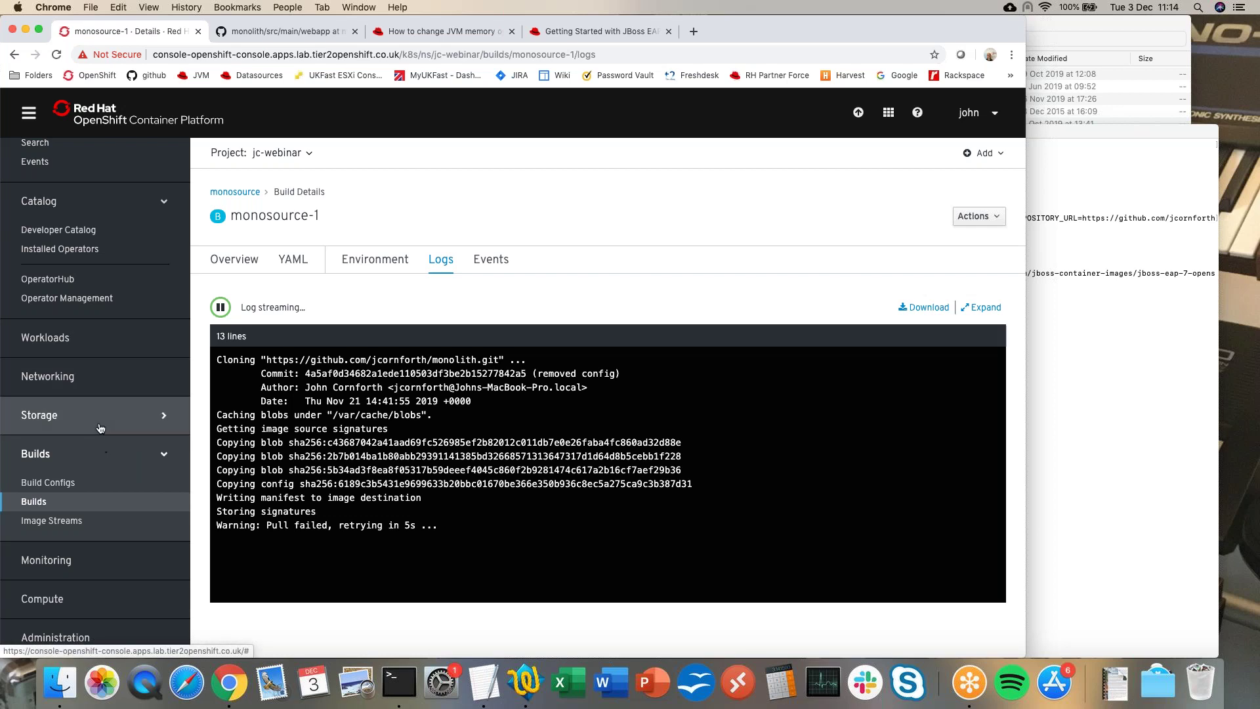
Review the project's build configs and image streams created for monosource.
scroll(99, 428, up, 3)
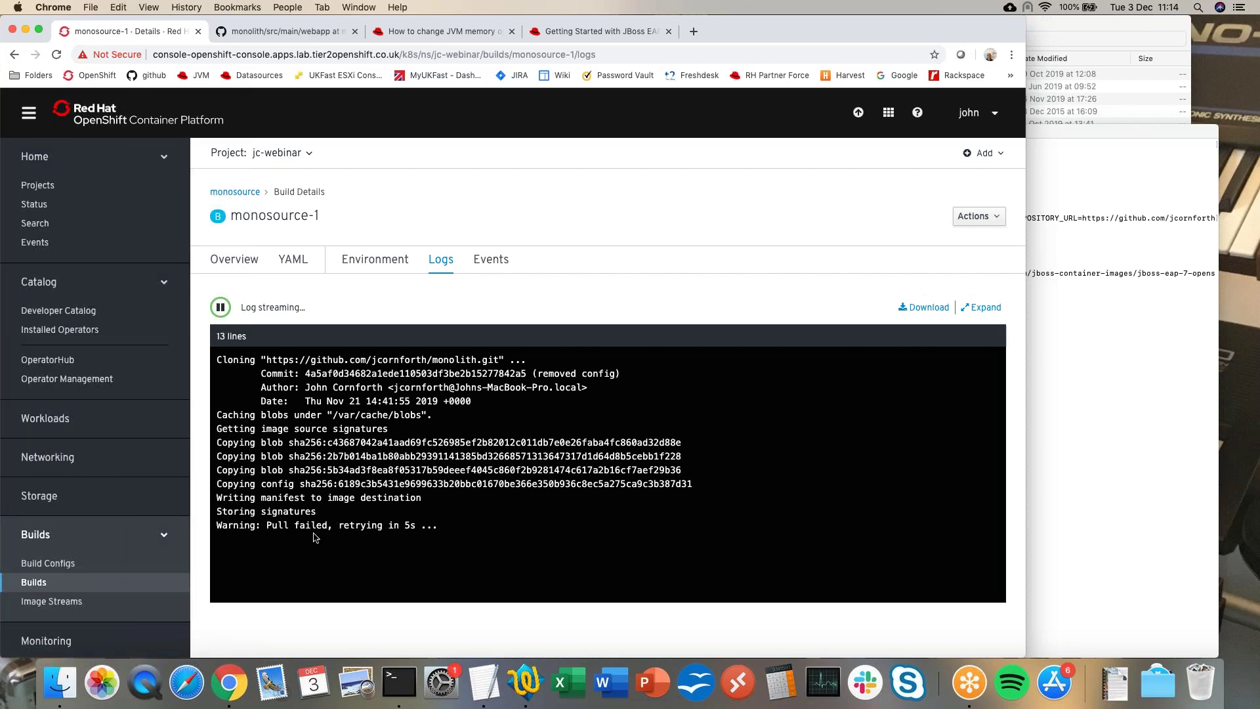
scroll(84, 427, down, 3)
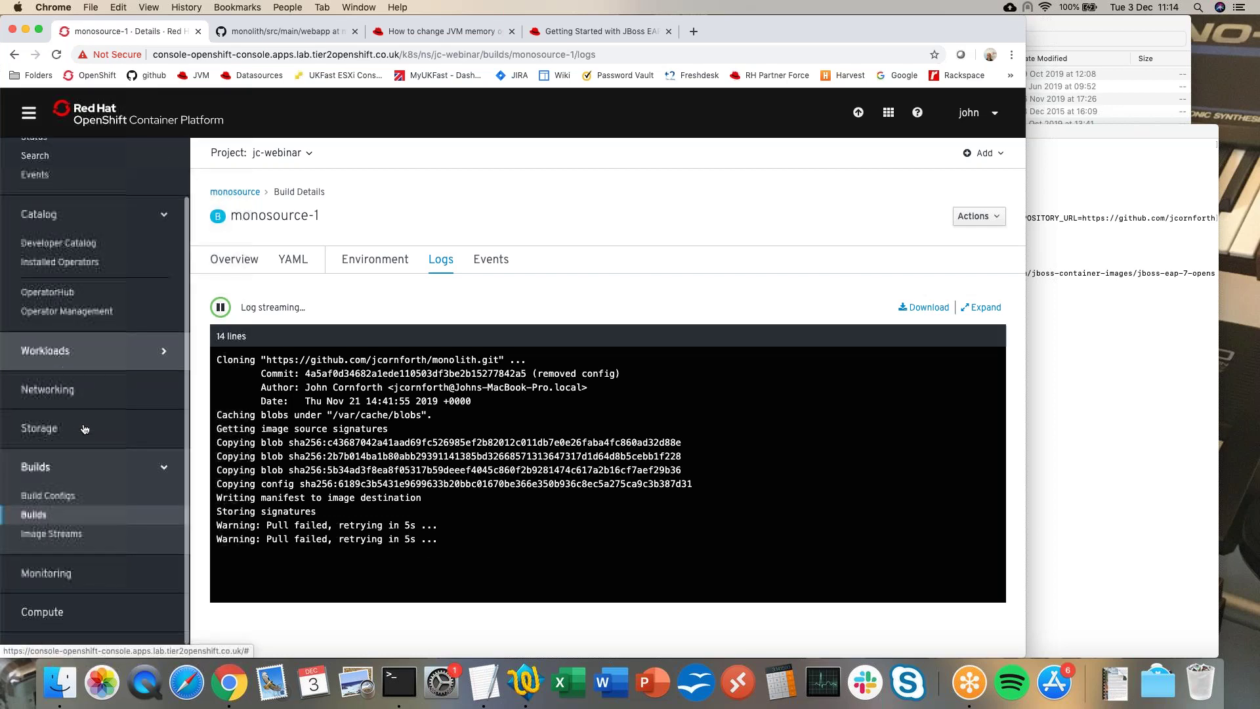
click(69, 491)
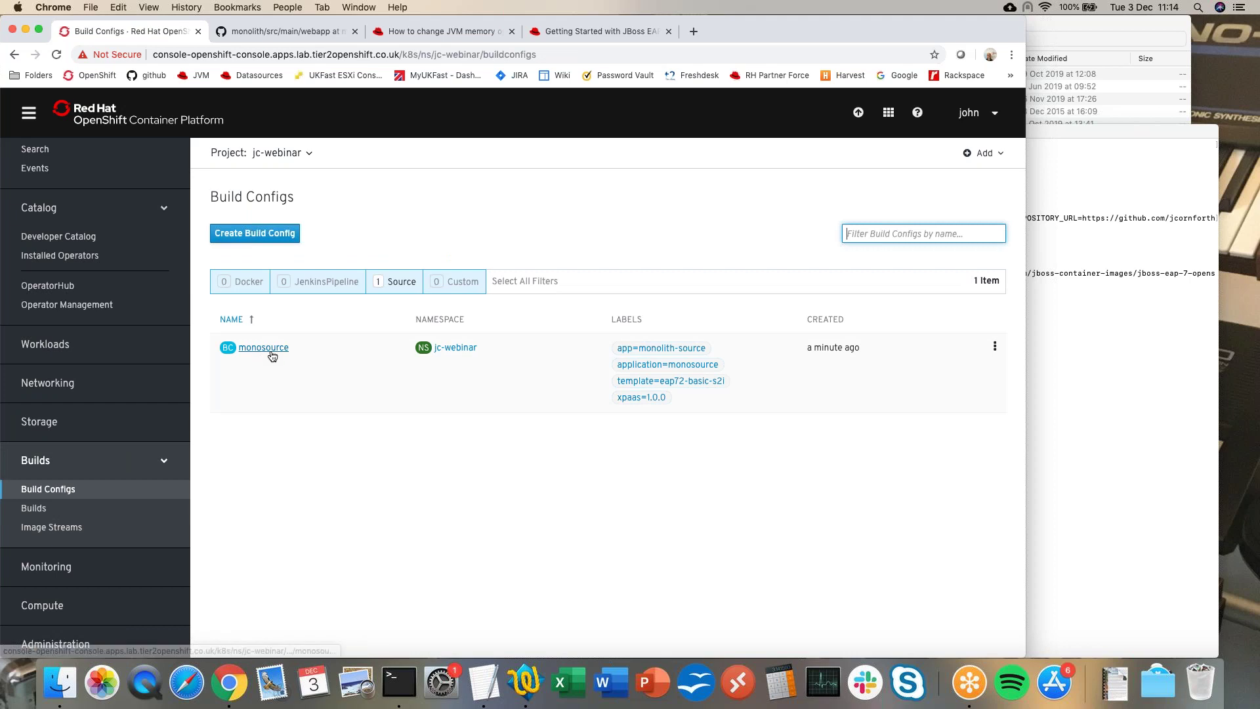
click(57, 528)
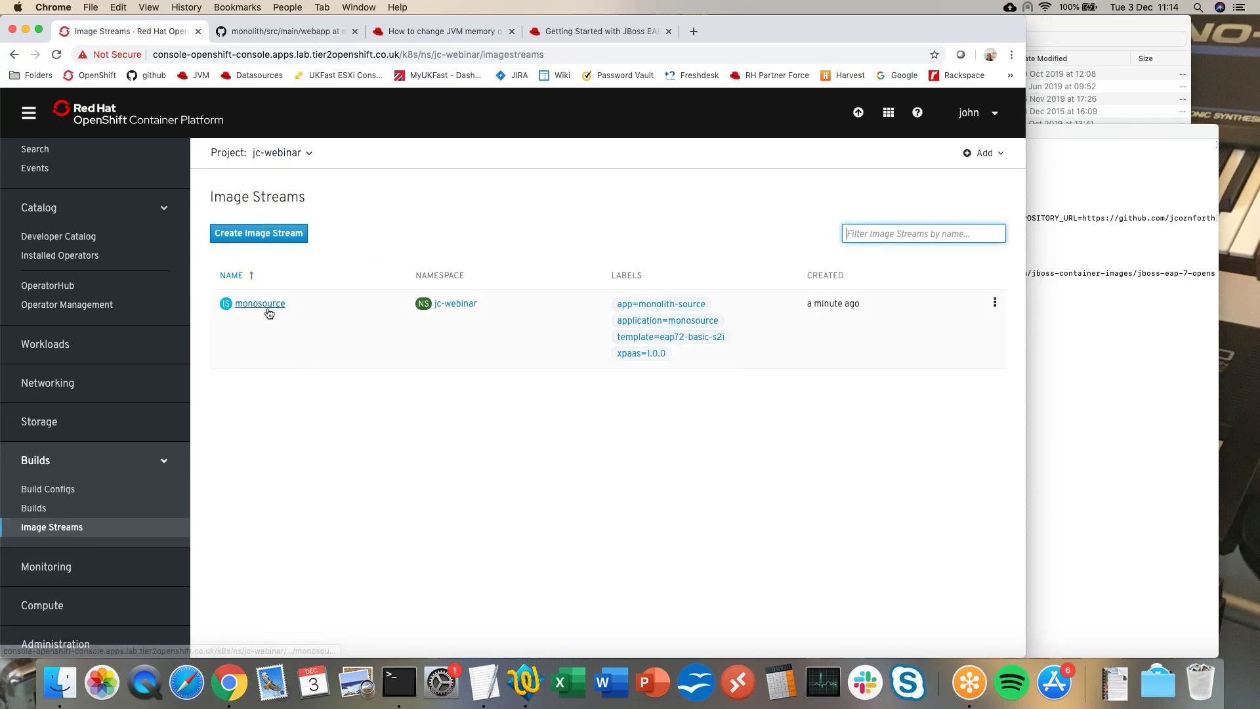
Review the services and routes that the template created in the jc-webinar project.
click(151, 460)
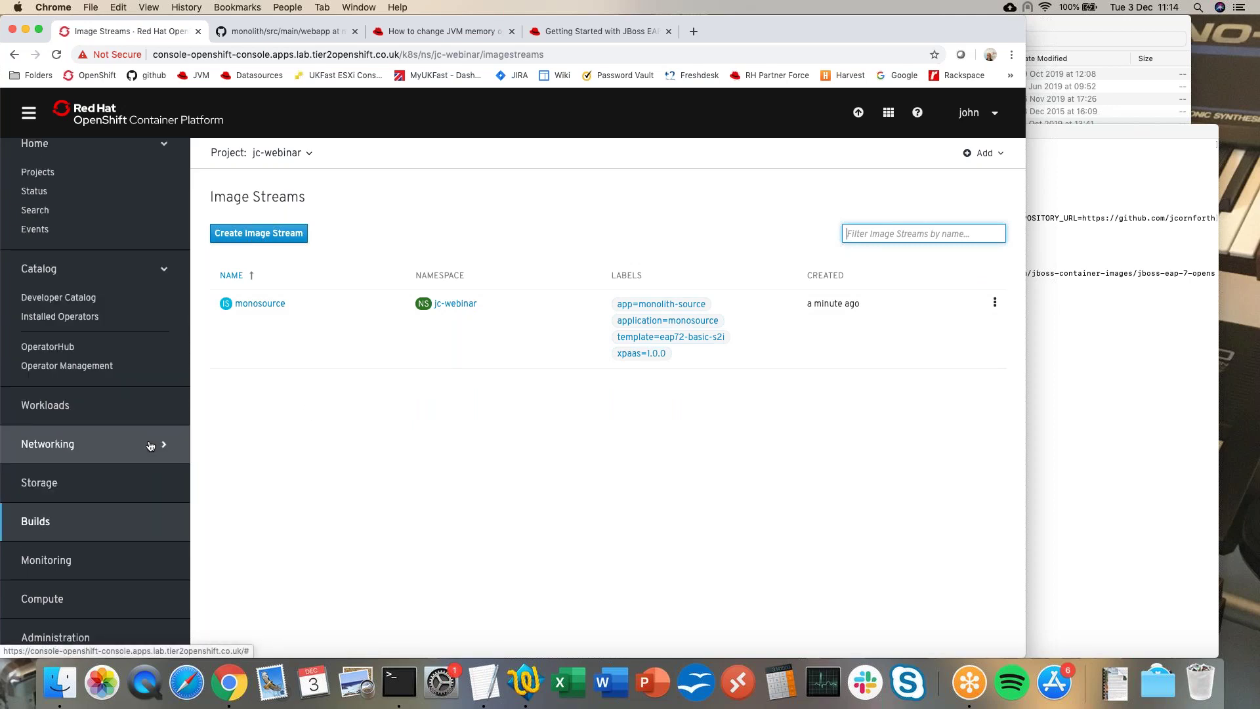
scroll(103, 358, up, 1)
click(53, 457)
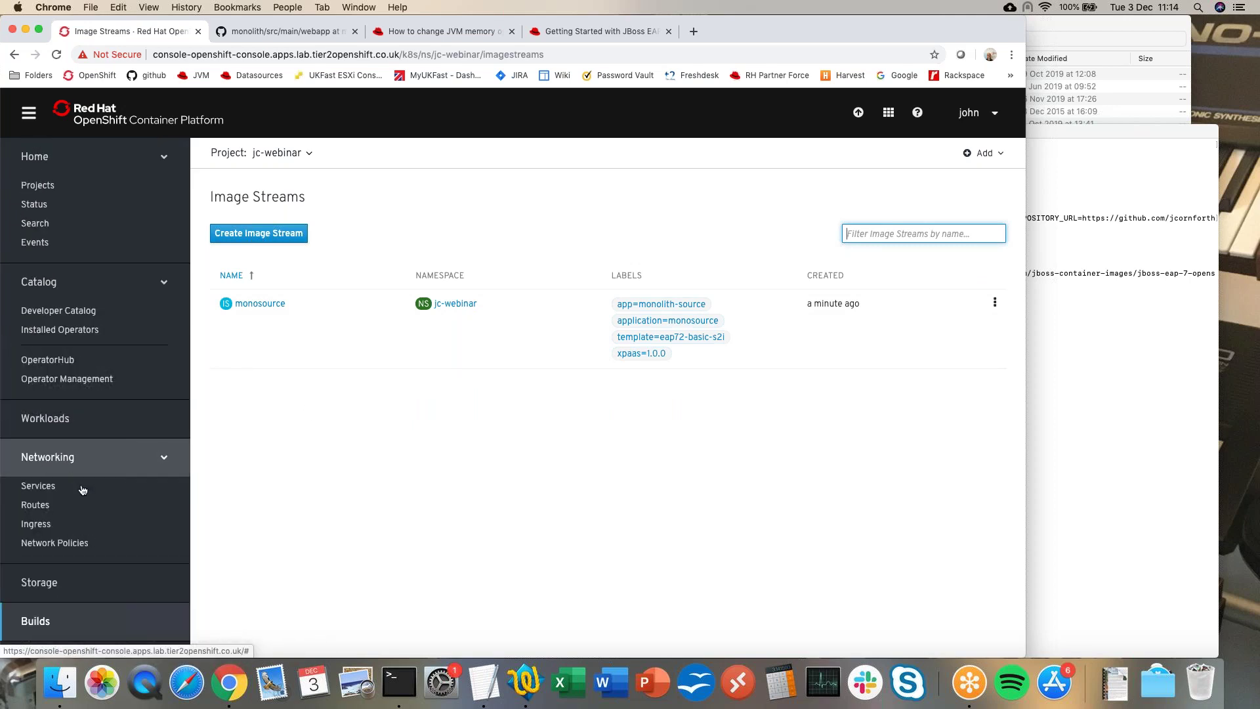
click(51, 487)
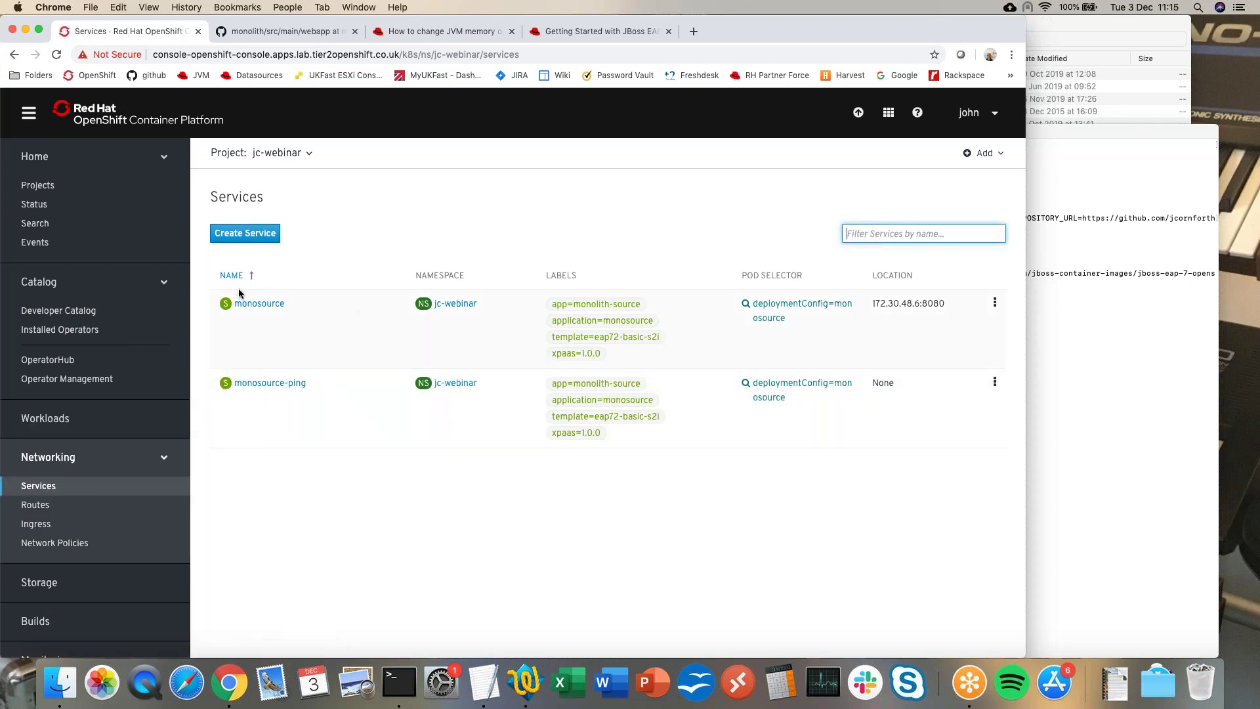
click(44, 504)
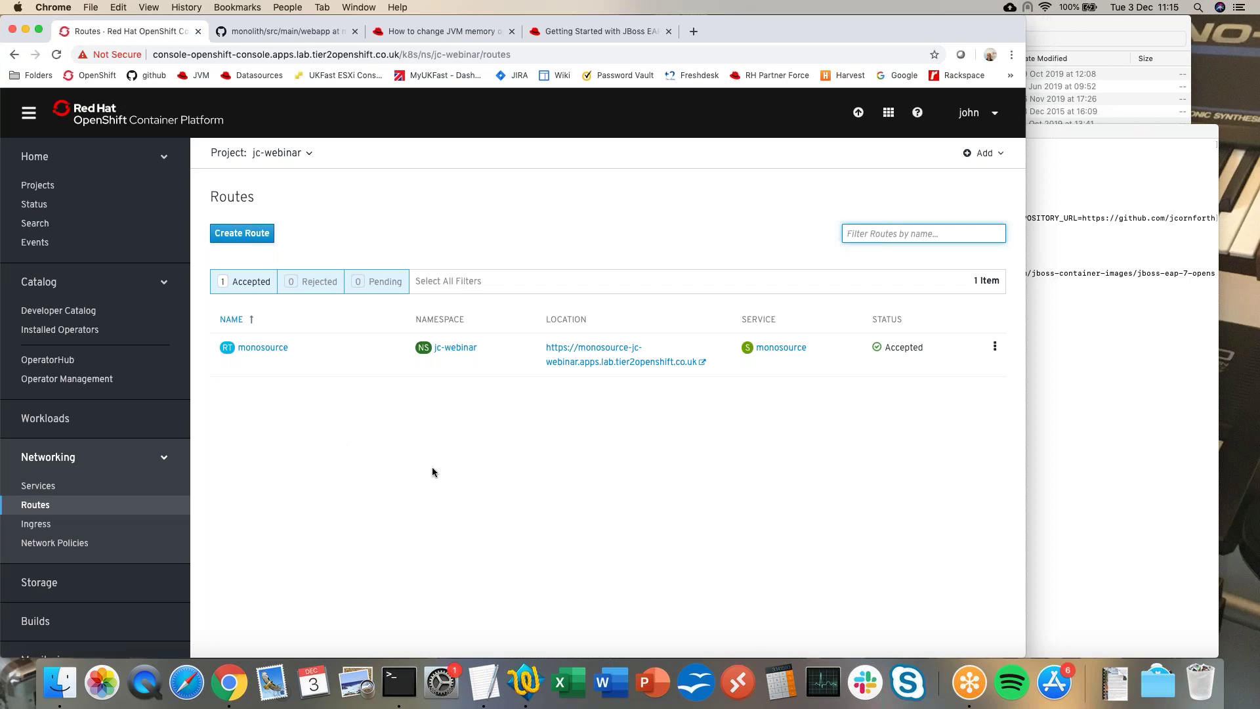
Check the monosource deployment config and the list of pods in the project.
scroll(161, 454, down, 3)
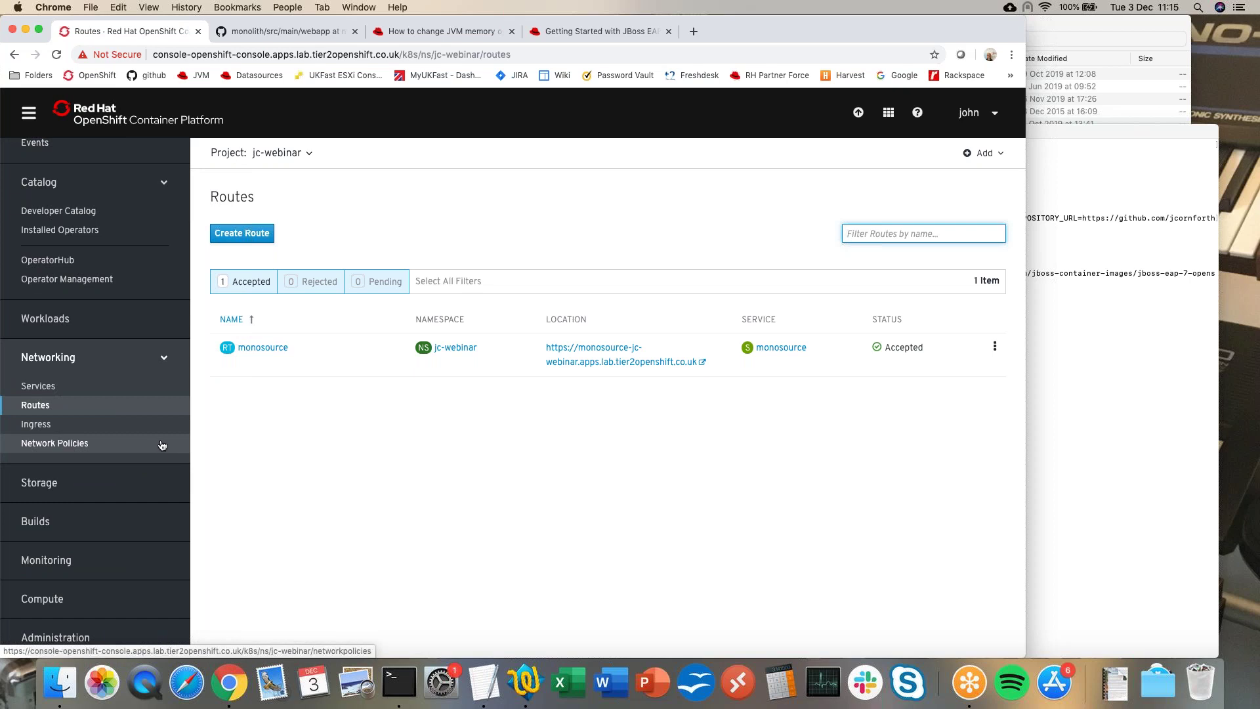
click(76, 319)
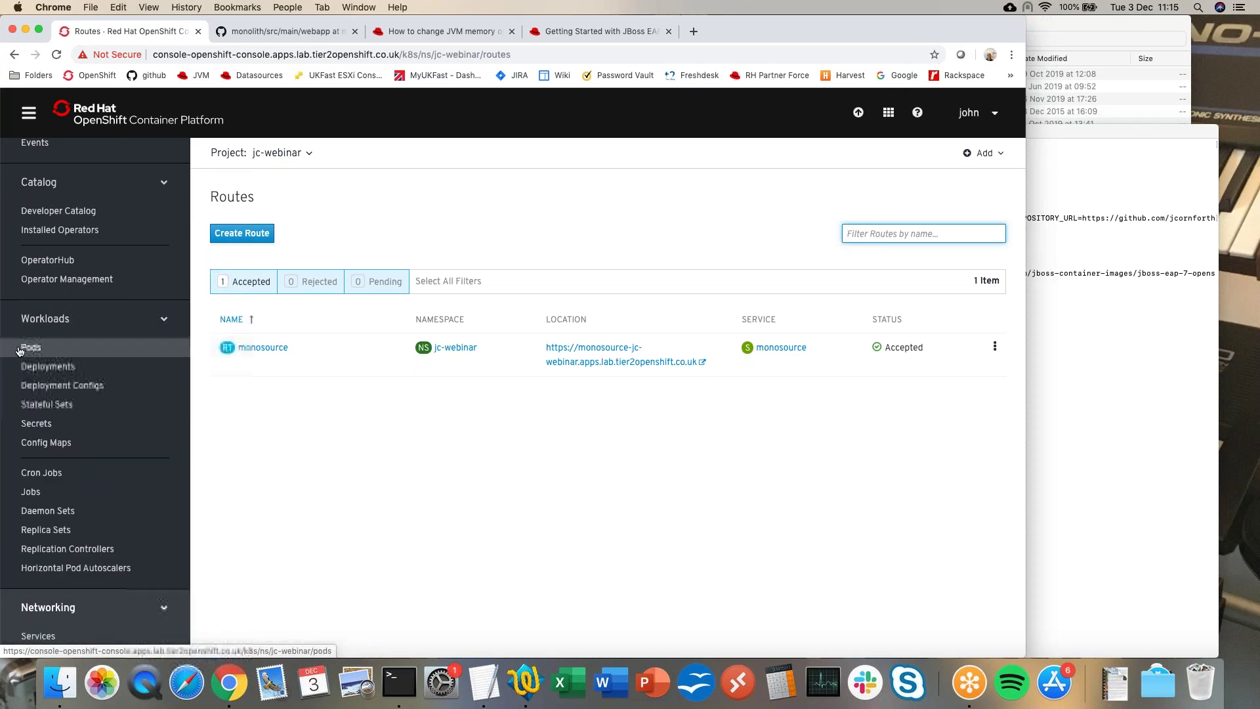
click(56, 386)
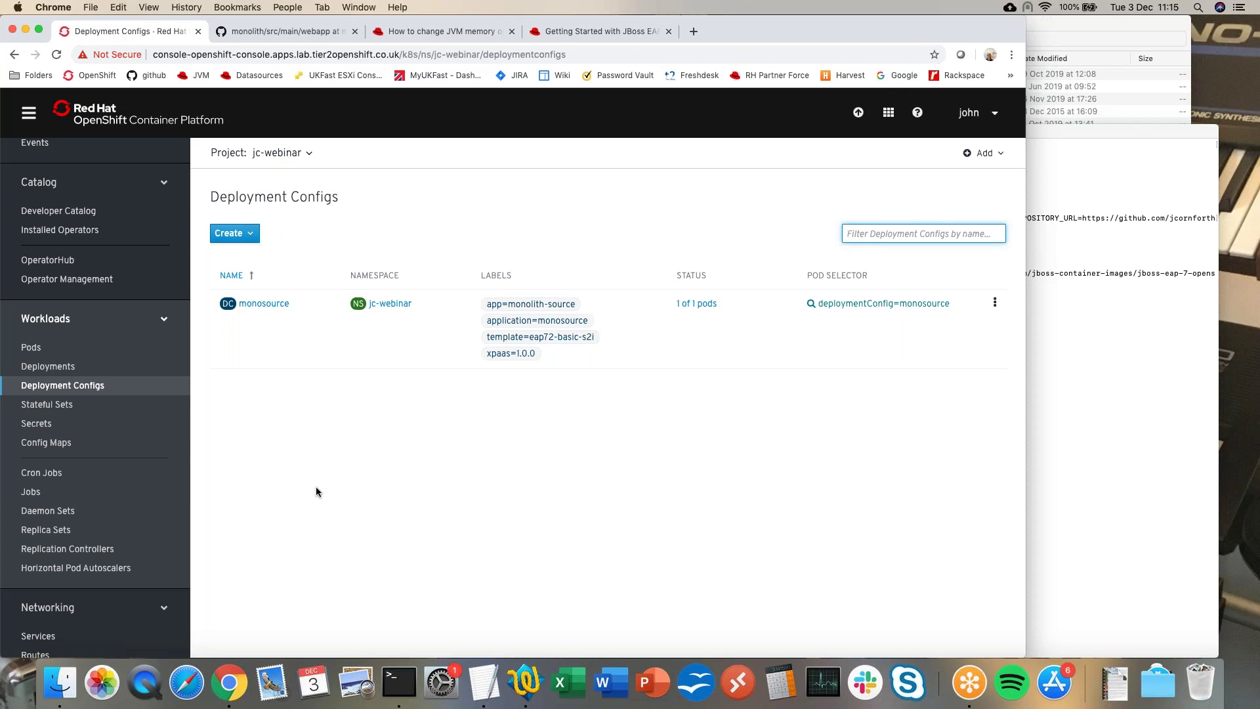
click(36, 348)
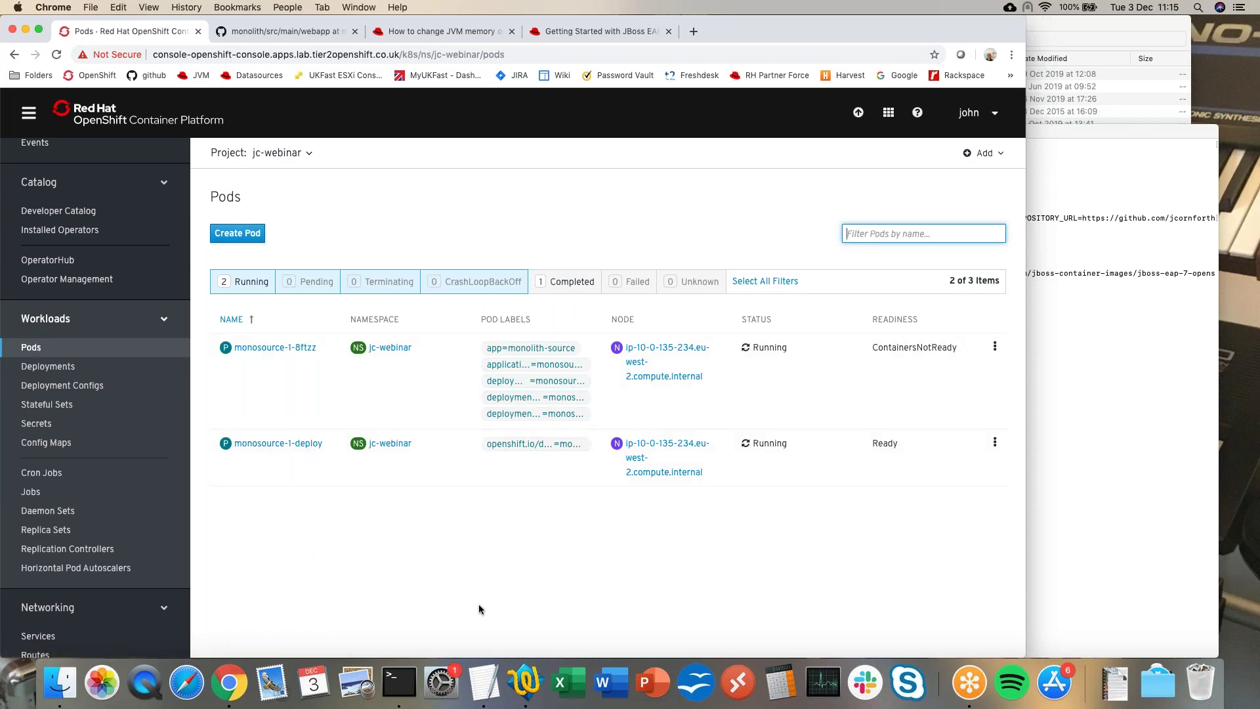
Open the logs of pod monosource-1-8ftzz and examine the JBoss EAP startup and monolith.war deployment lines.
click(274, 348)
click(456, 262)
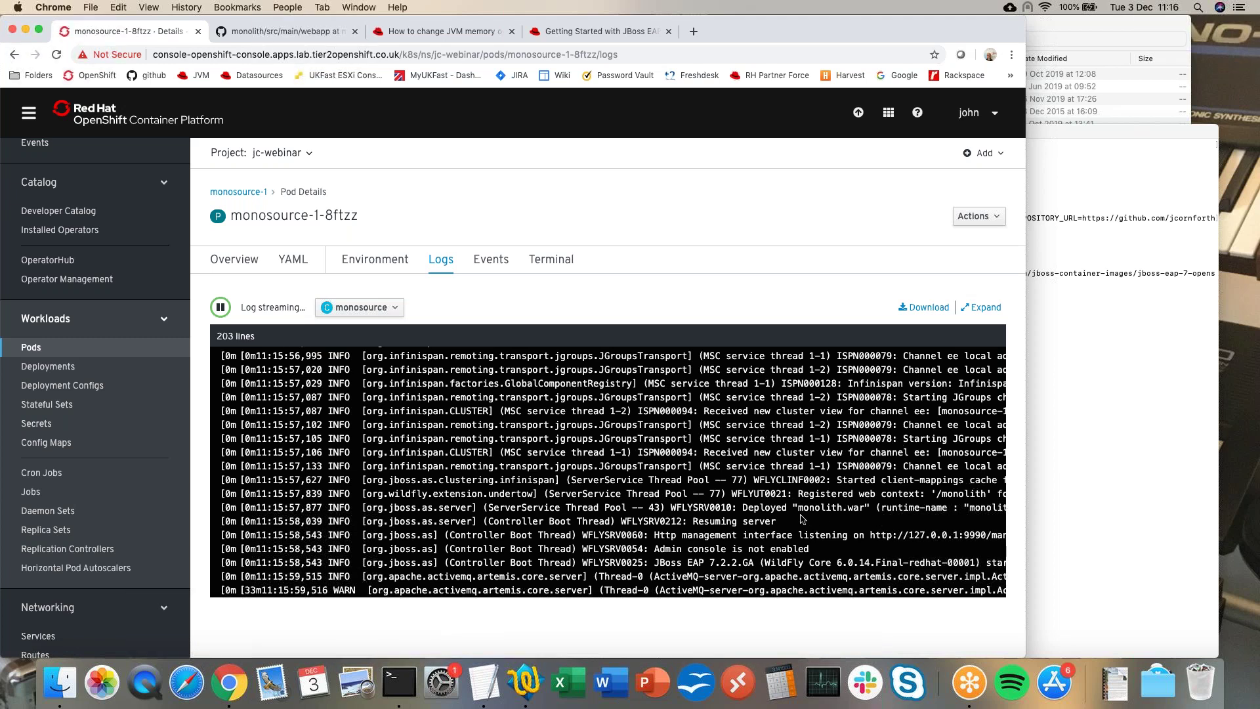
drag(793, 563, 808, 601)
click(808, 601)
Recheck the pod list and open the monosource route's URL from the project's routes.
scroll(125, 487, down, 4)
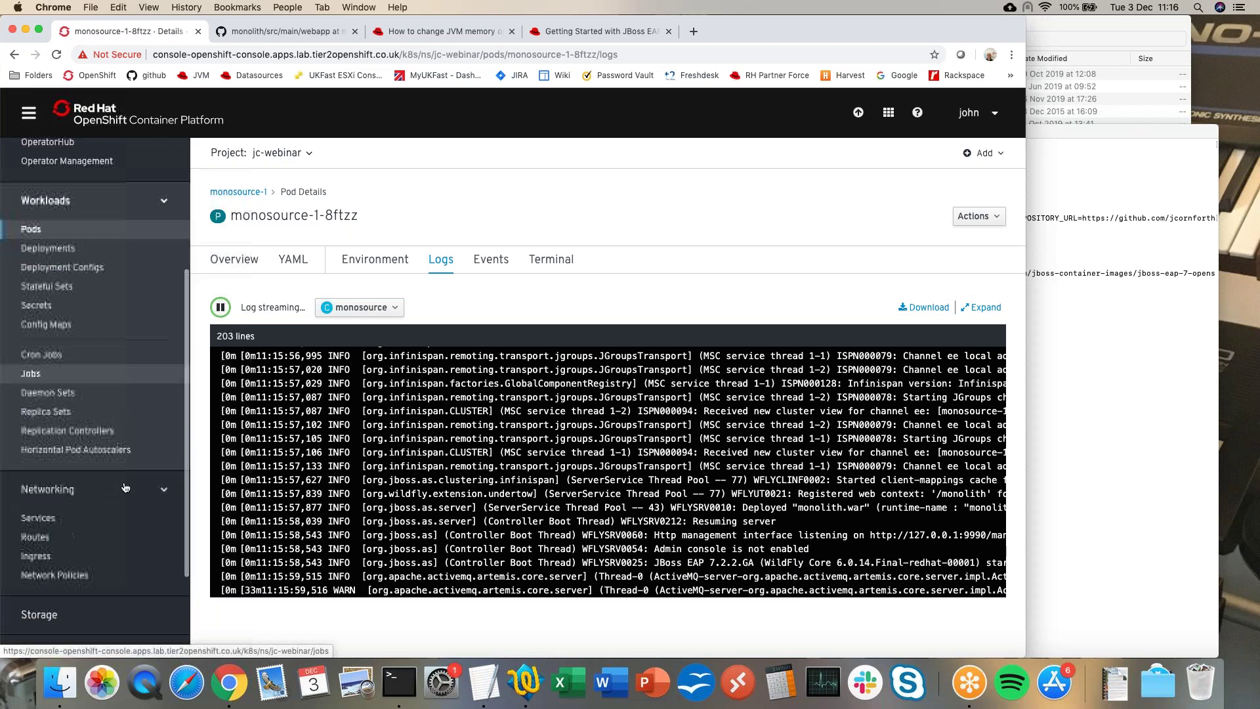
scroll(115, 275, down, 2)
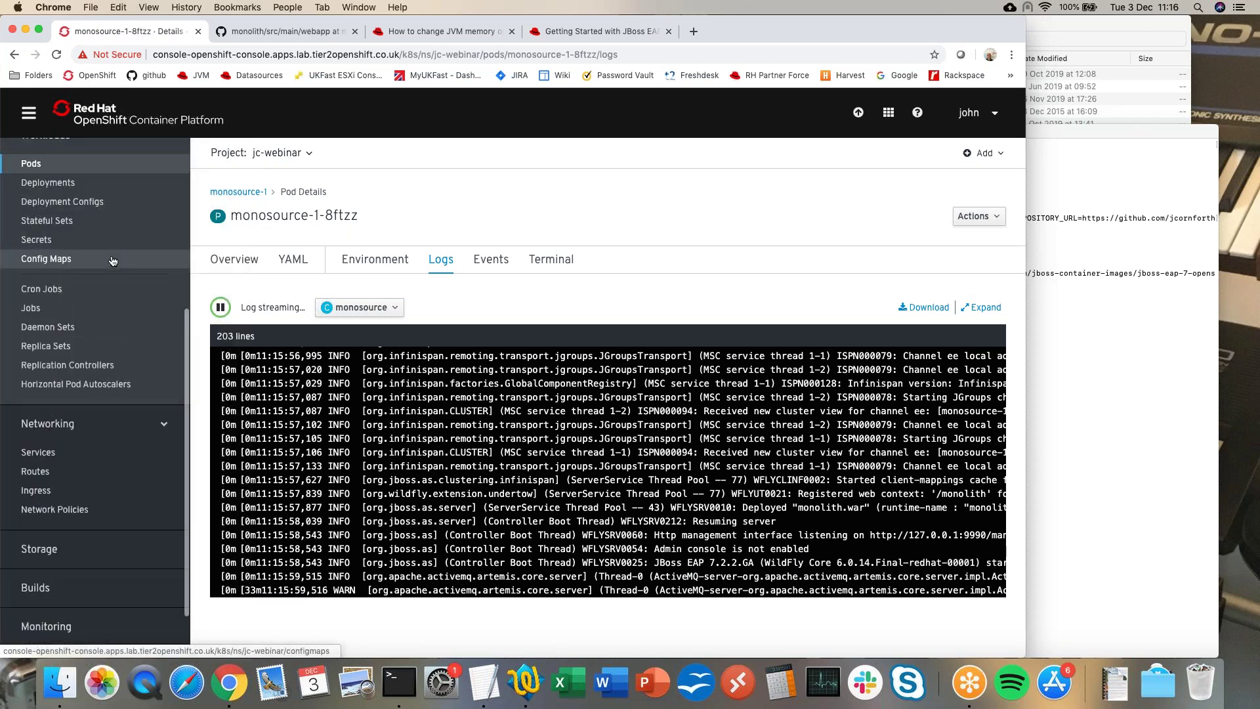
scroll(113, 262, up, 2)
click(38, 213)
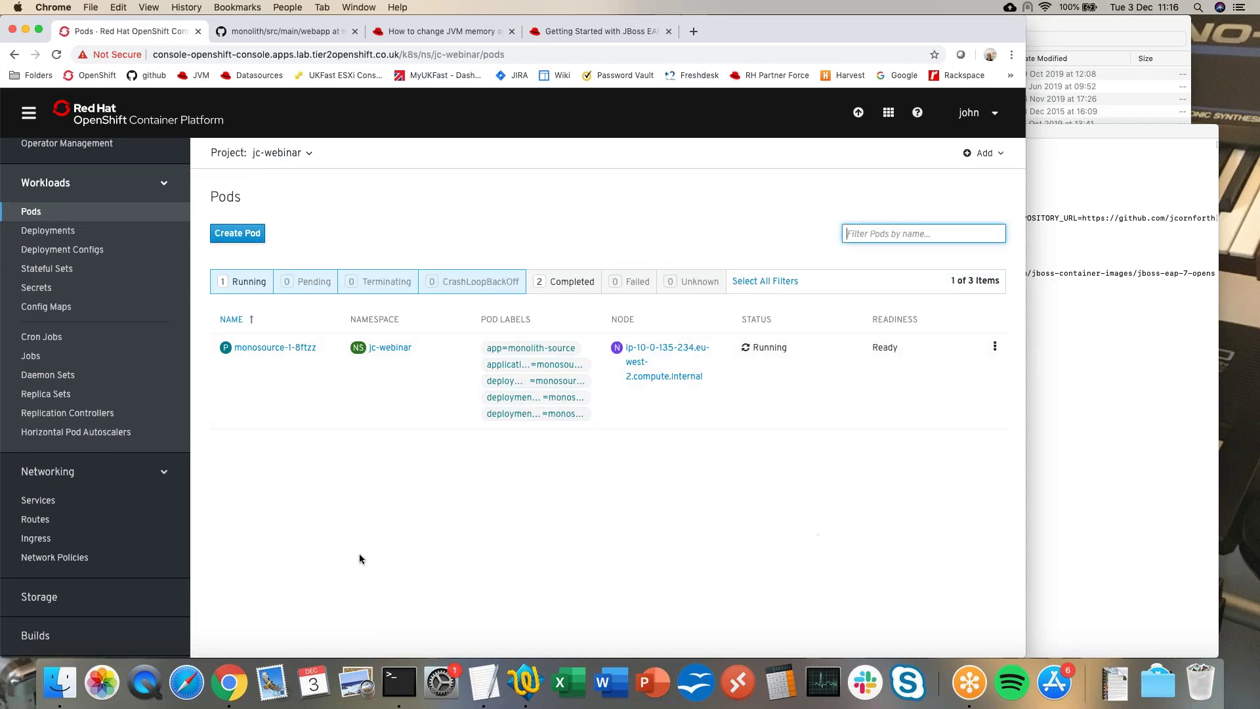
click(32, 519)
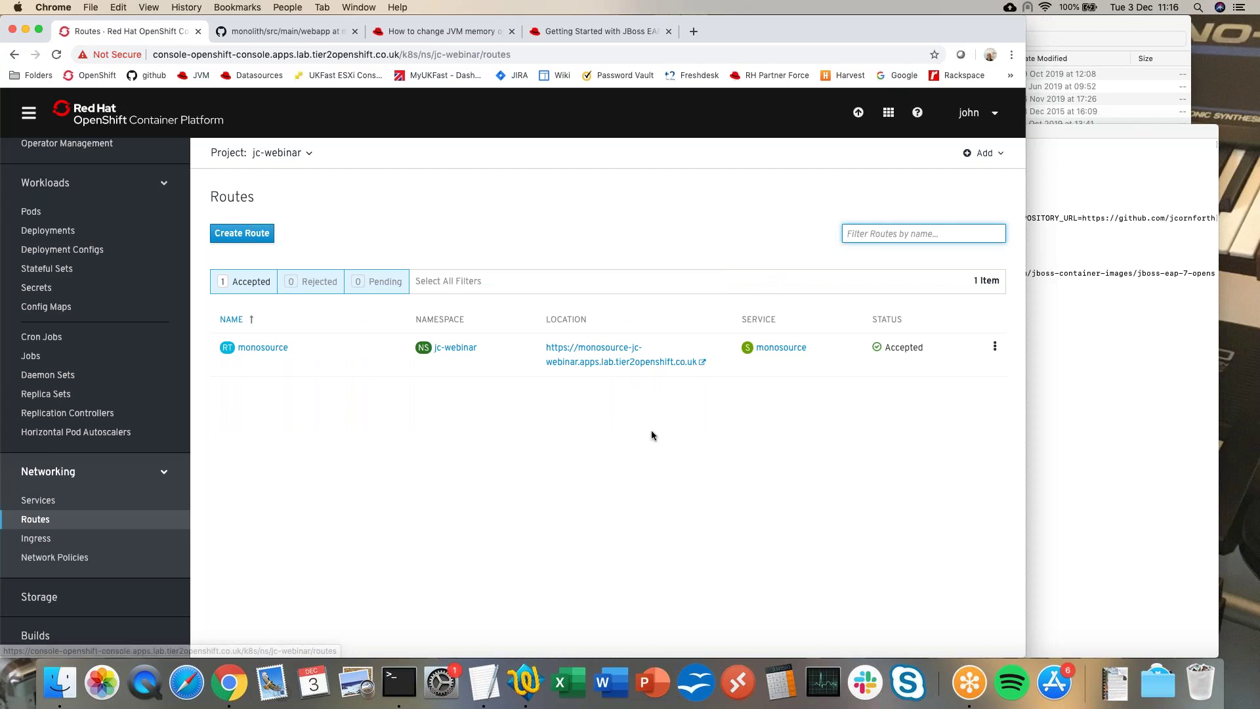
click(615, 354)
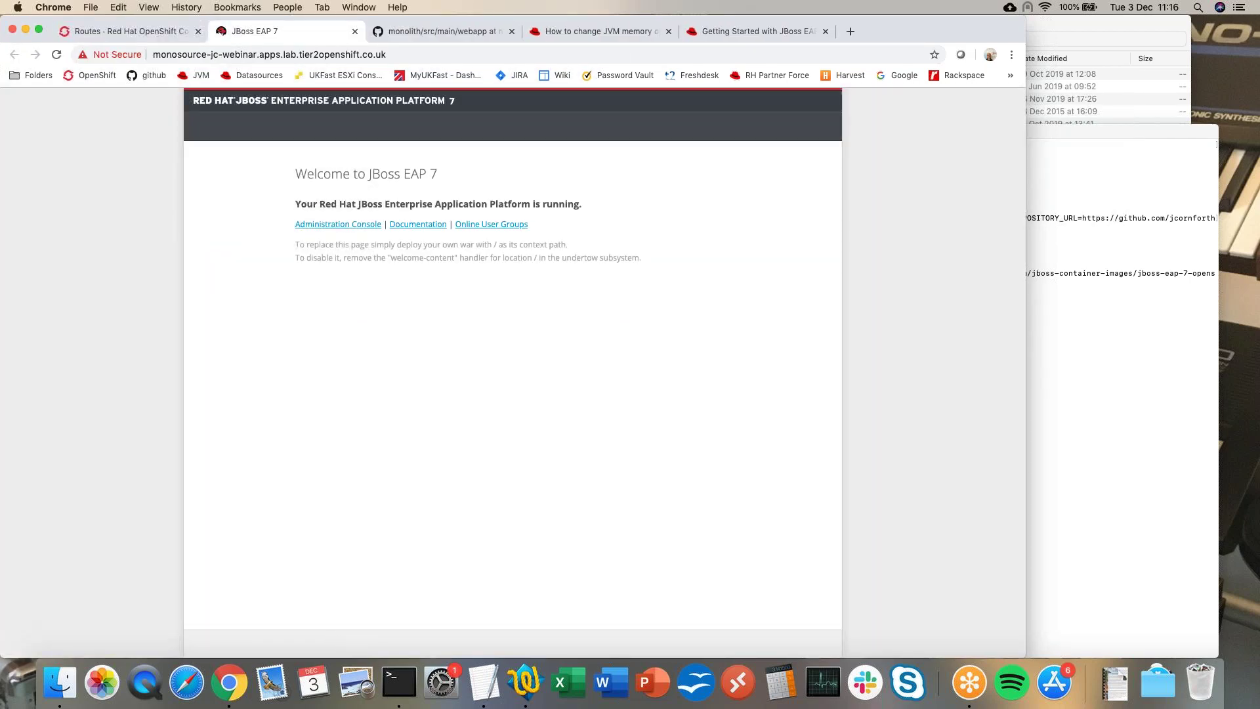
Append /monolith to the monosource route's address and load the deployed application.
click(430, 55)
key(Right)
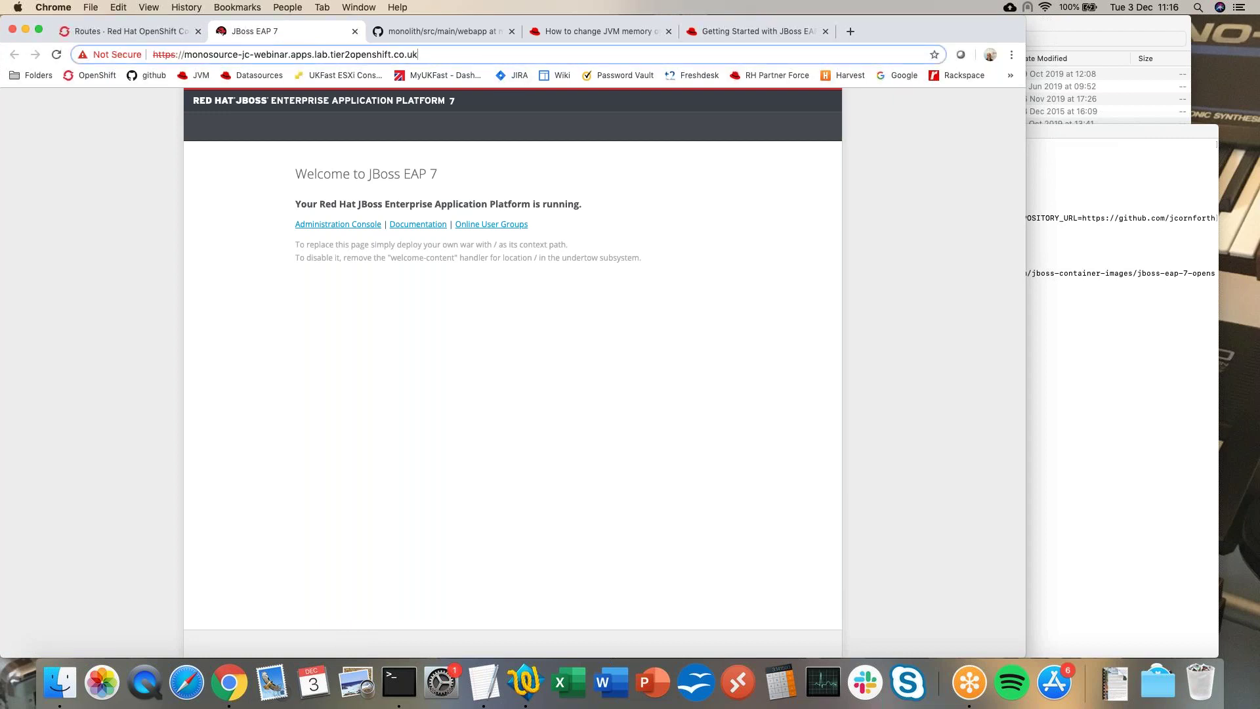
text(/monoli)
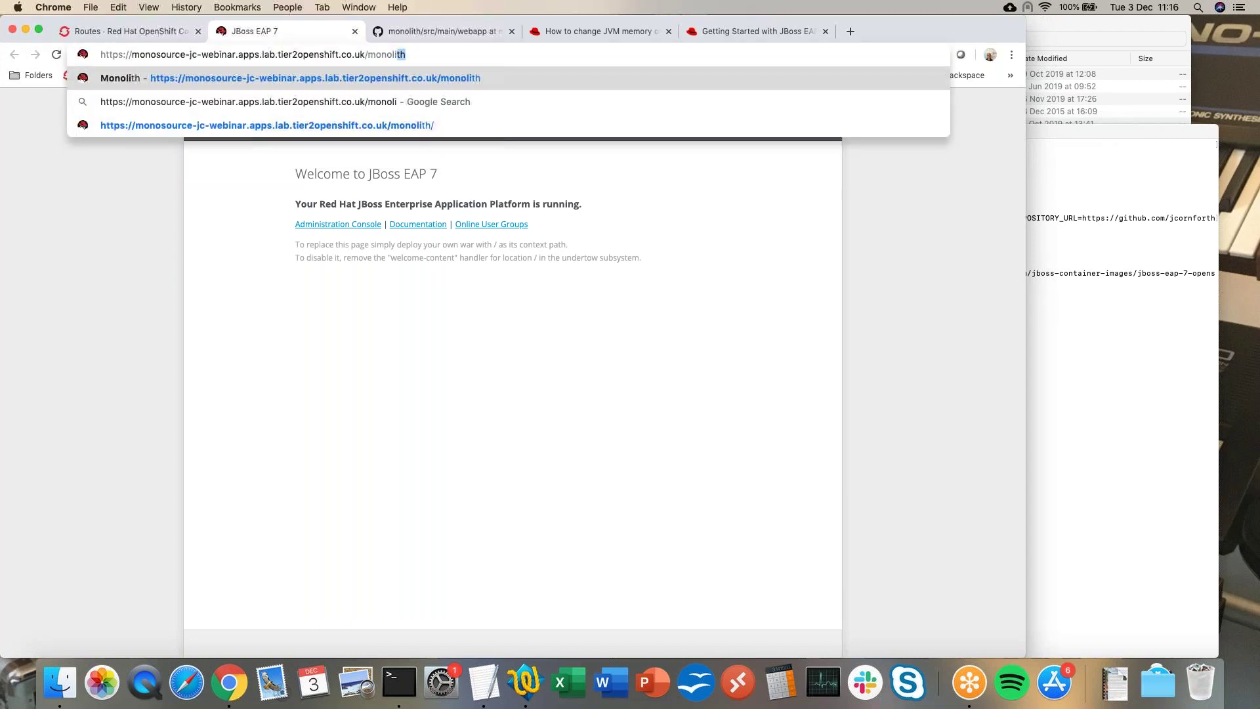
text(th)
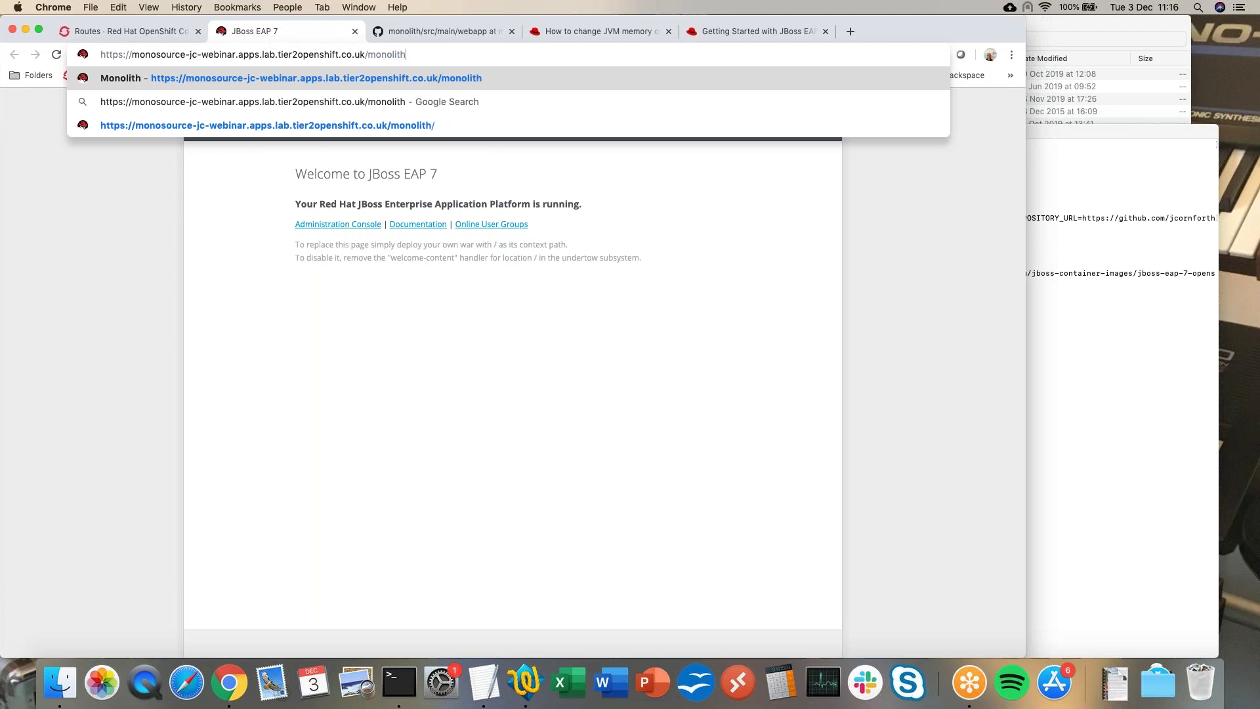
key(Return)
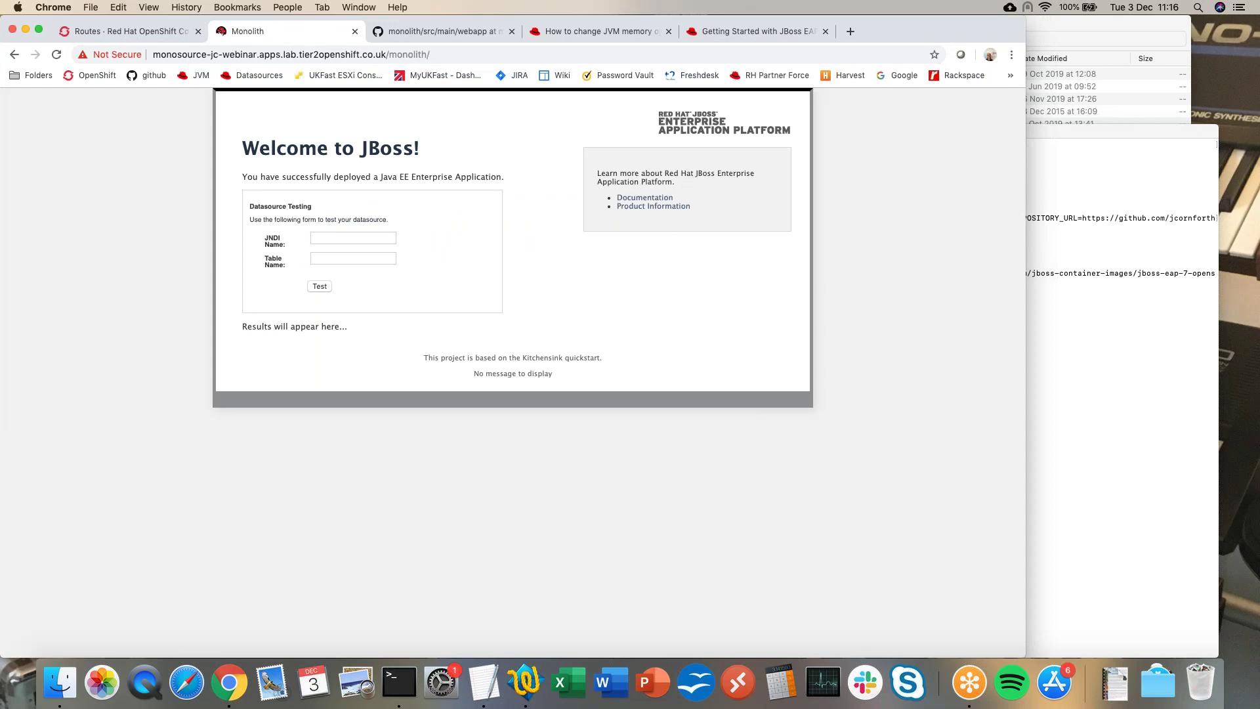
Run the datasource test on the monolith page with JNDI name java:jboss/datasources/monolith_mysql and a saved table name.
click(348, 239)
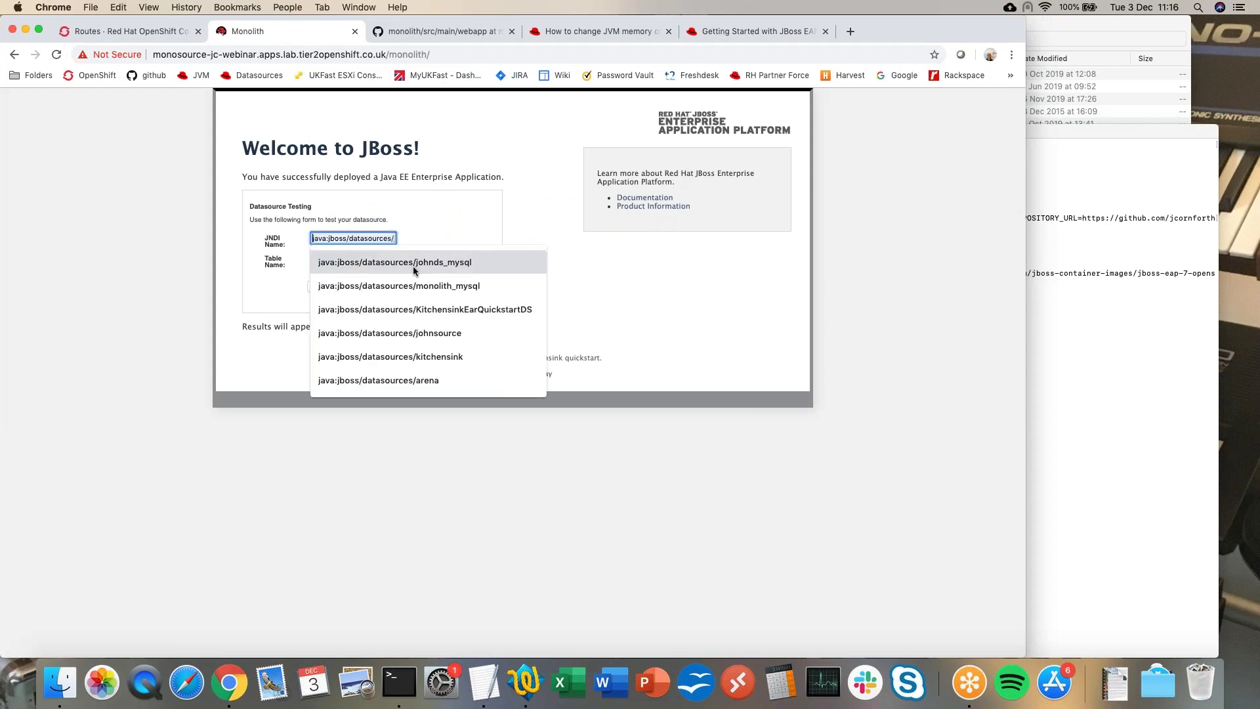
click(455, 285)
click(331, 261)
click(353, 284)
click(320, 287)
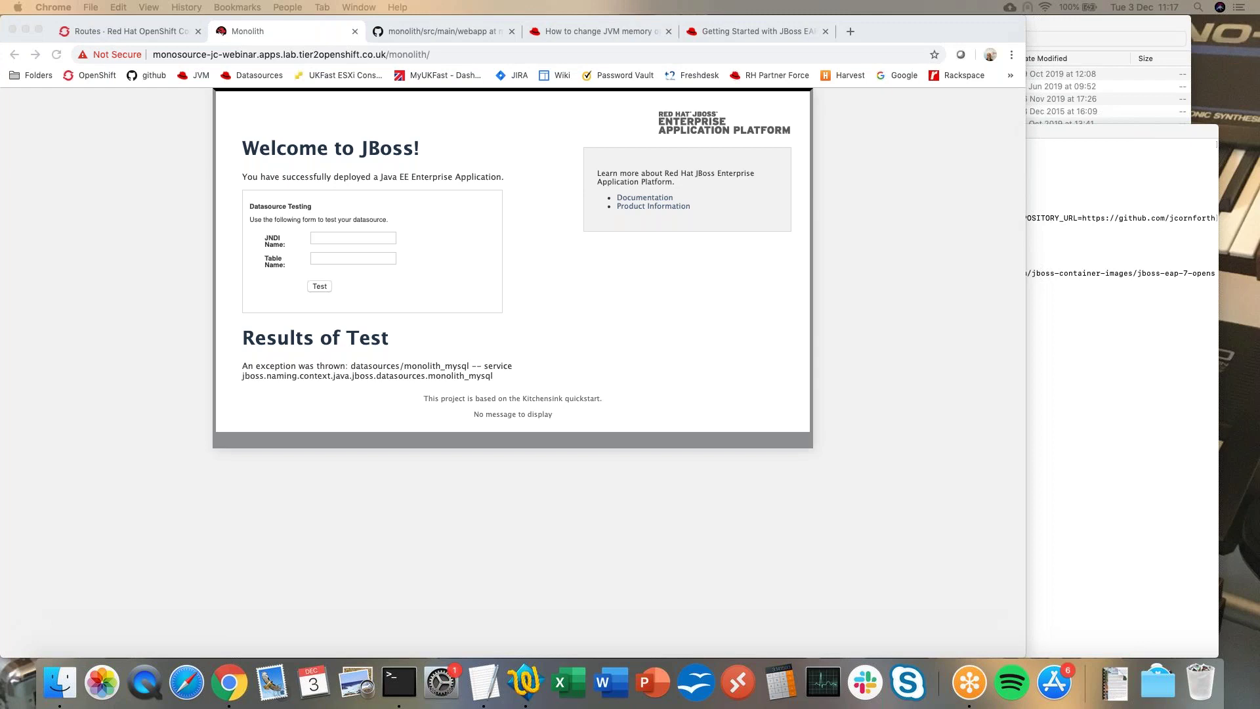
Close the Monolith page, go to the monolith-built repository on GitHub and view its deployments folder.
click(355, 32)
click(231, 306)
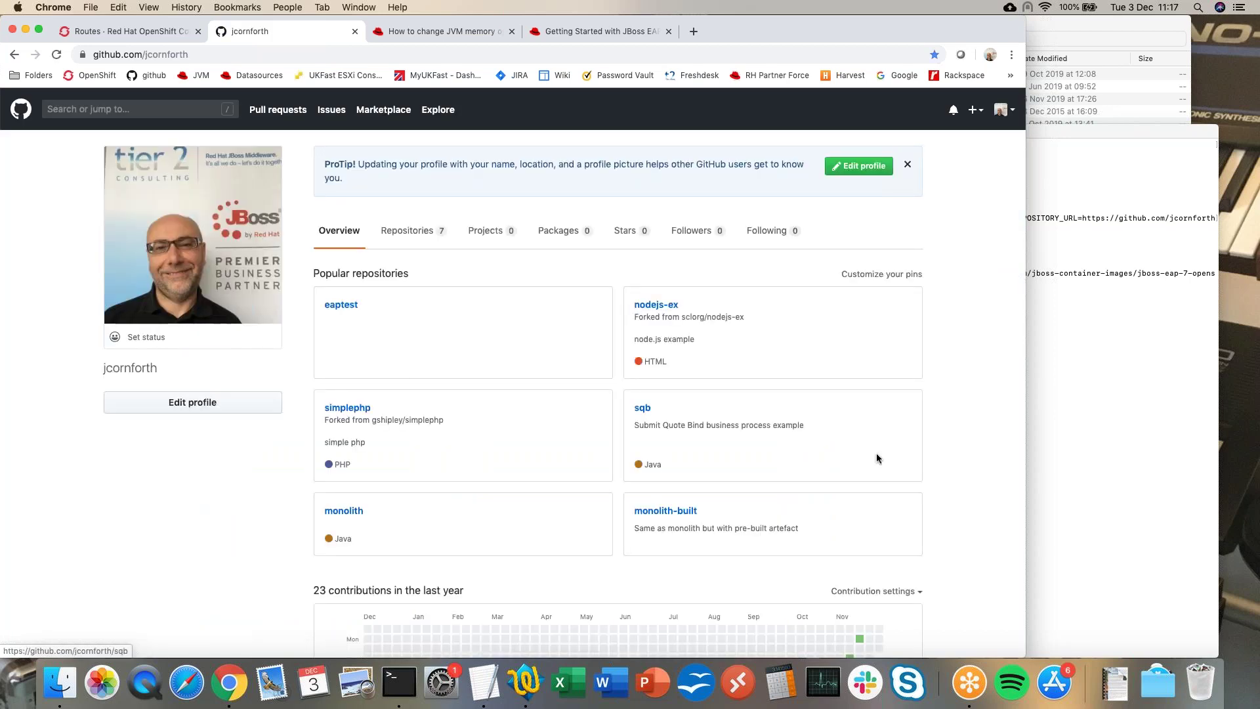
click(685, 513)
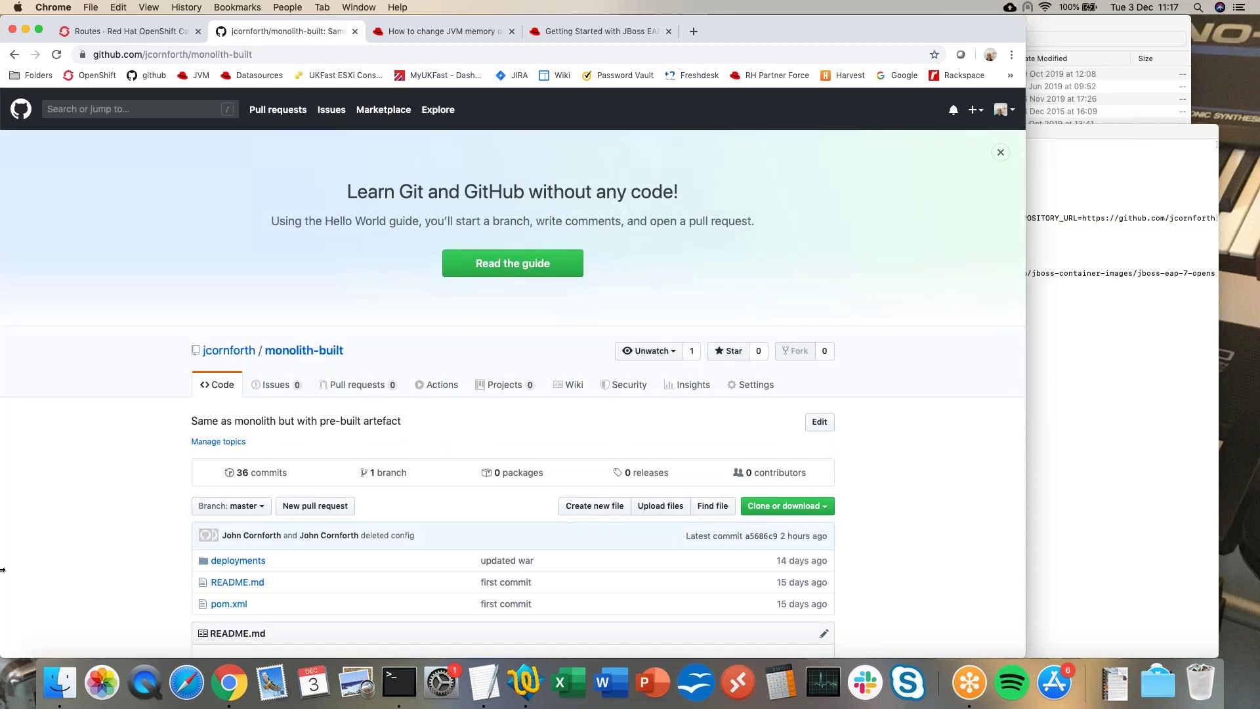
scroll(95, 548, down, 5)
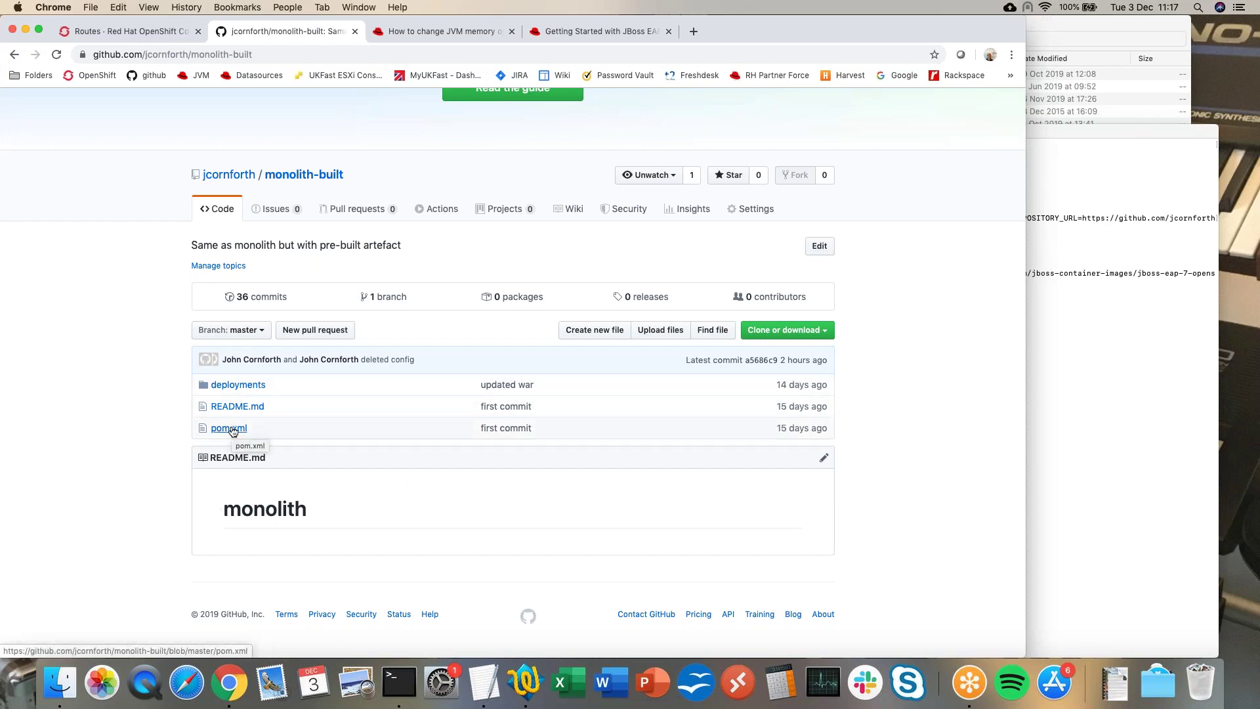
click(258, 392)
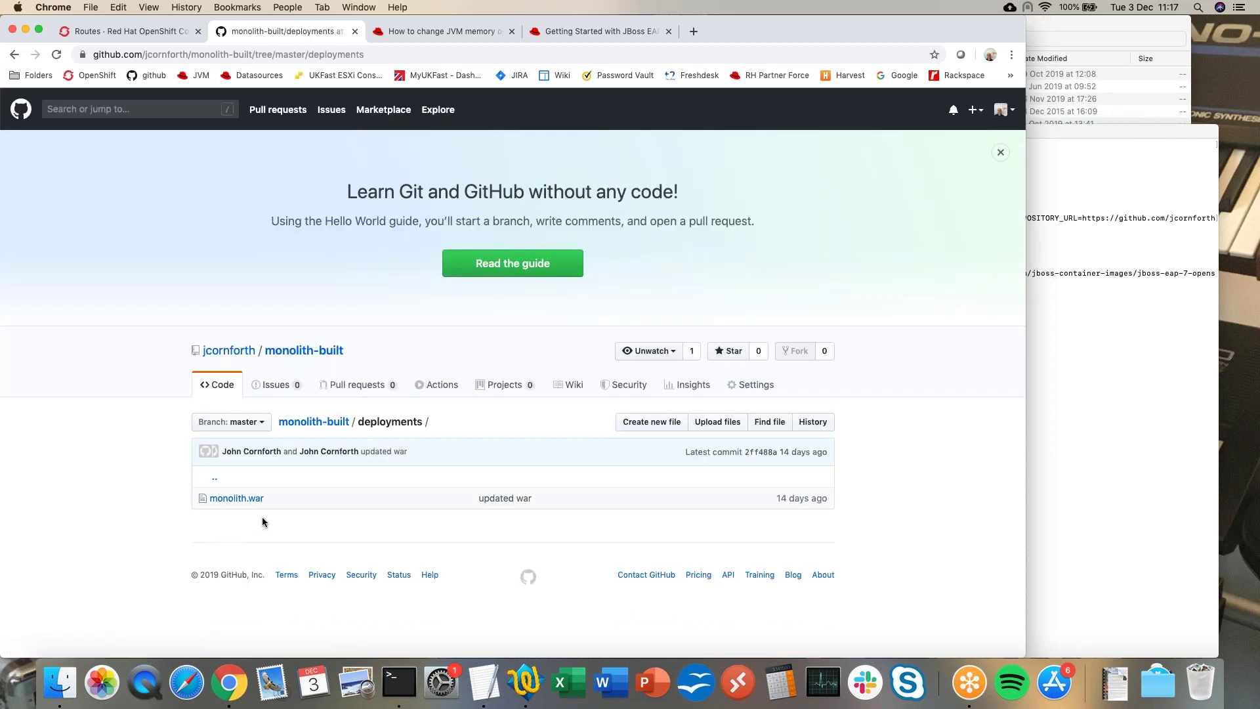
Return to the GitHub profile and reopen the monolith-built repository to review its top-level files.
click(225, 352)
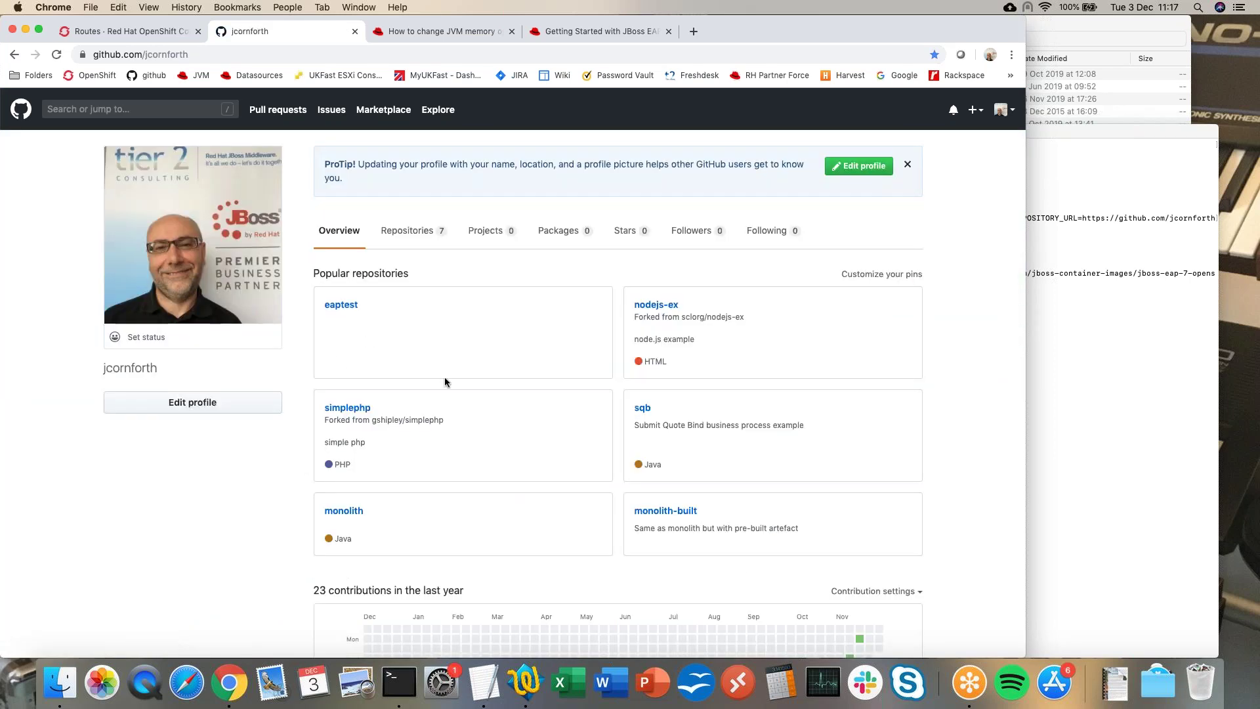
click(660, 512)
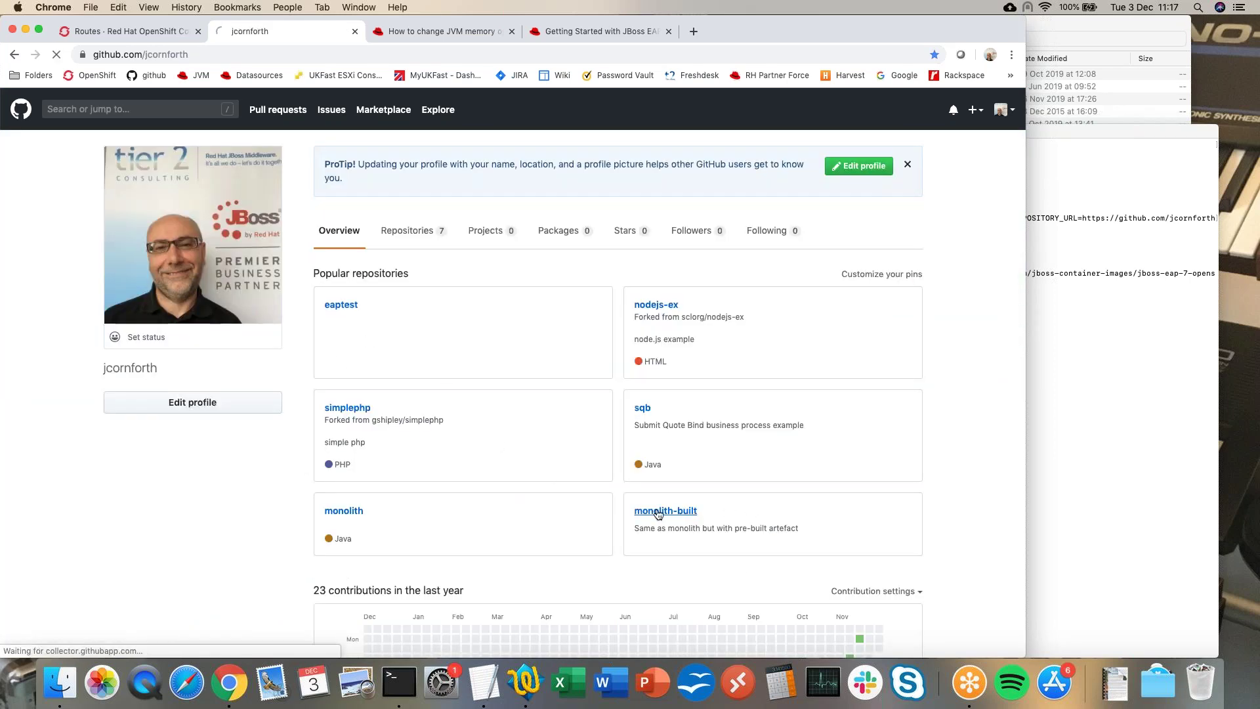
scroll(658, 515, down, 4)
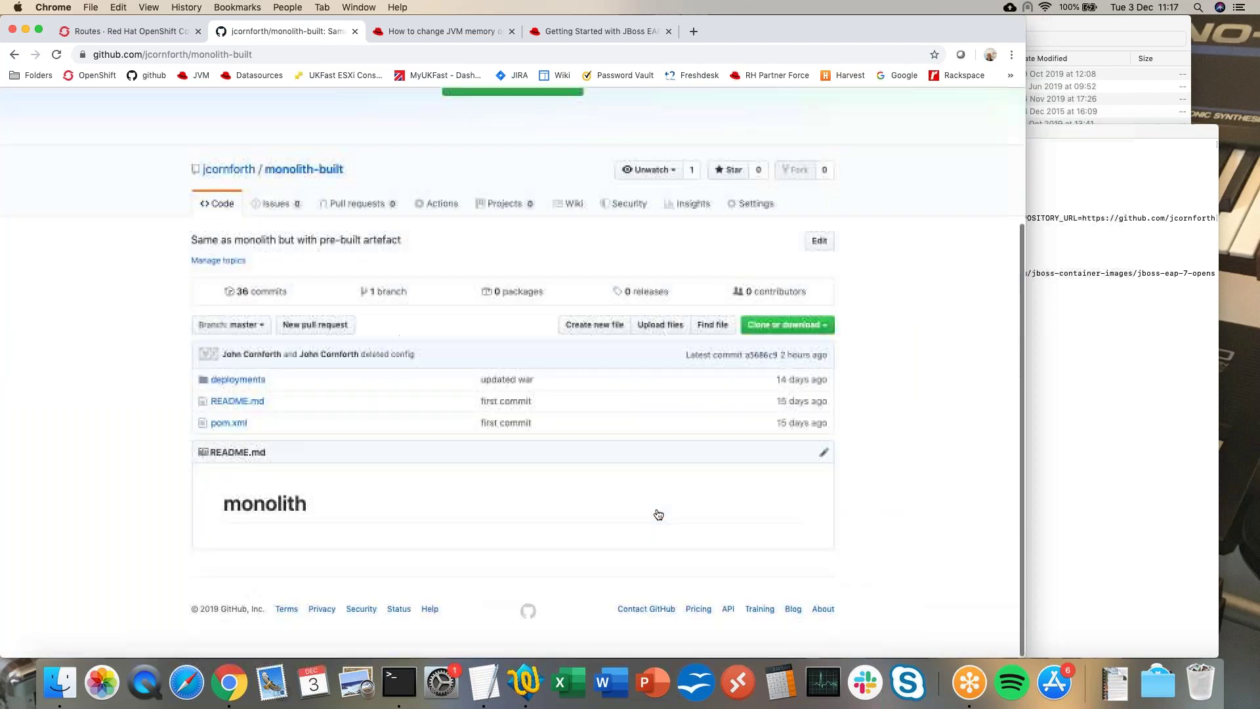
scroll(659, 514, up, 3)
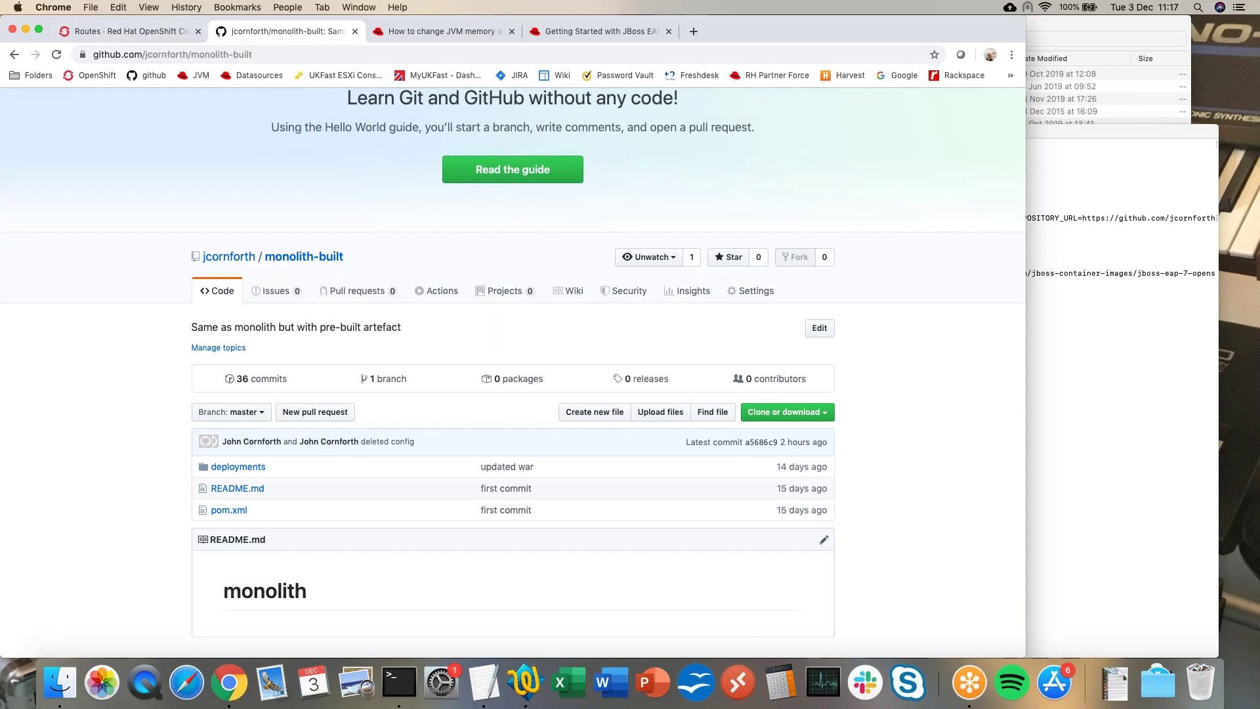
Clear the terminal and enter oc new-app for monolith-built.git with --name=monolith-built, template eap72-basic-s2i, APPLICATION_NAME=monobuilt, and empty SOURCE_REPOSITORY_REF and CONTEXT_DIR.
key(super+Tab)
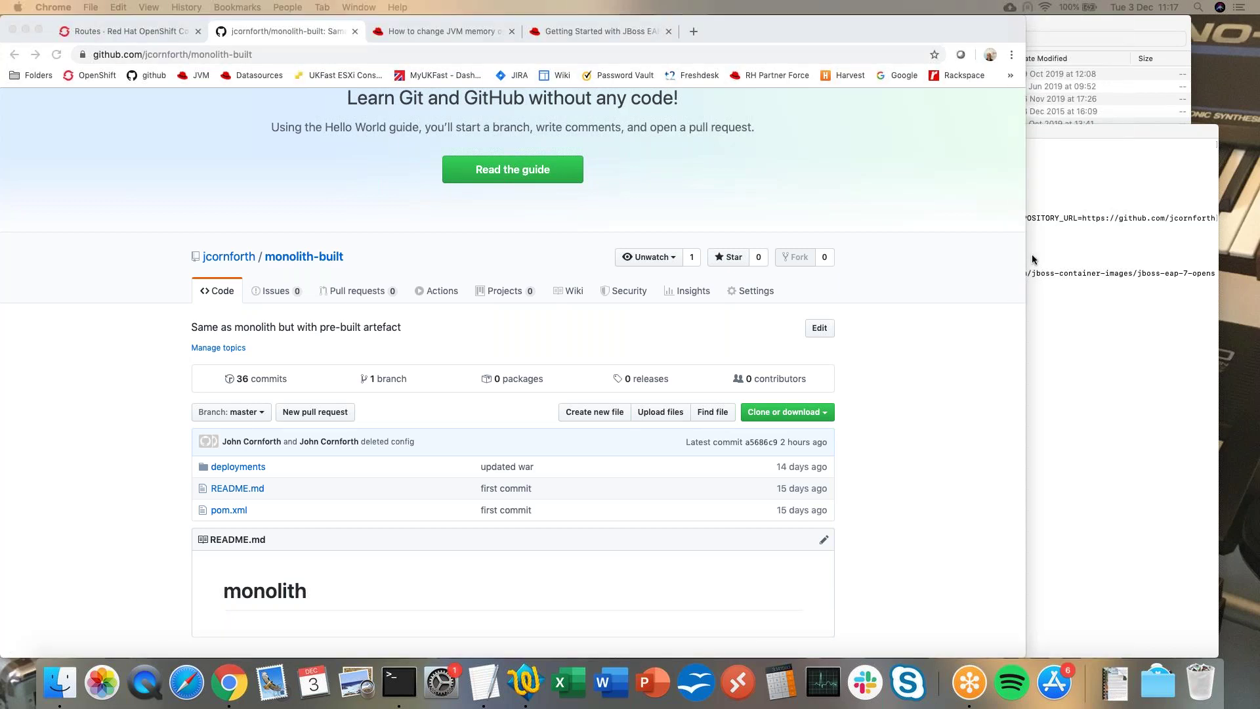
click(1117, 309)
text(cle)
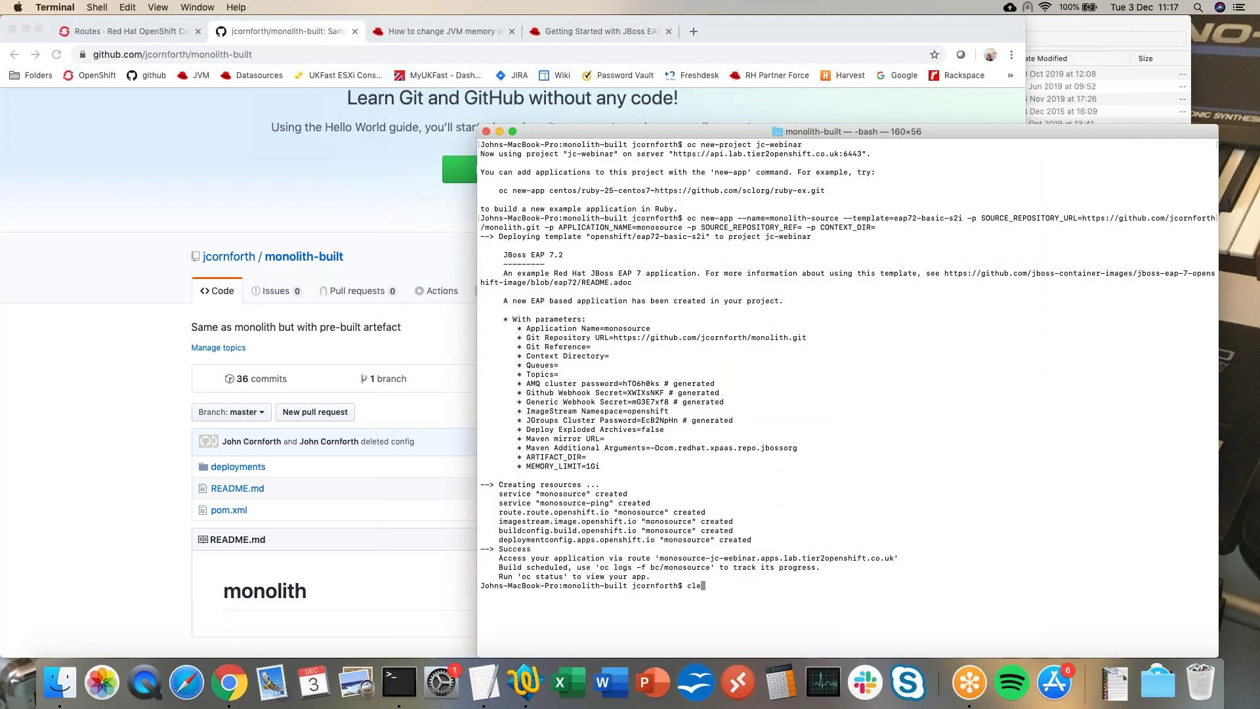
text(ar)
key(Return)
text(oc new-app --name=monolith-built --template=eap72-basic-s2i -p SOURCE_REPOSITORY_URL=https://github.com/jcornforth/monolith-built.git -p APPLICATION_NAME=monobuilt -p SOURCE_REPOSITORY_REF= -p CONTEXT_DIR=)
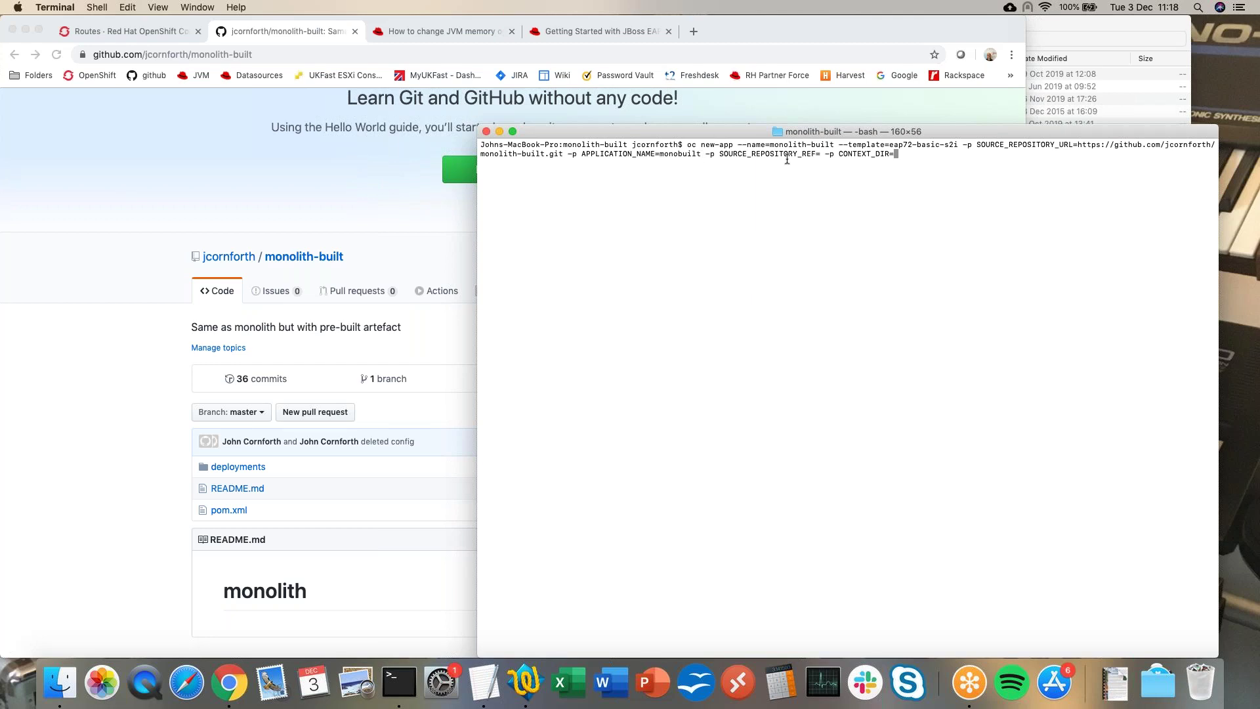
Switch to the OpenShift console and open the status overview of project jc-webinar.
click(164, 337)
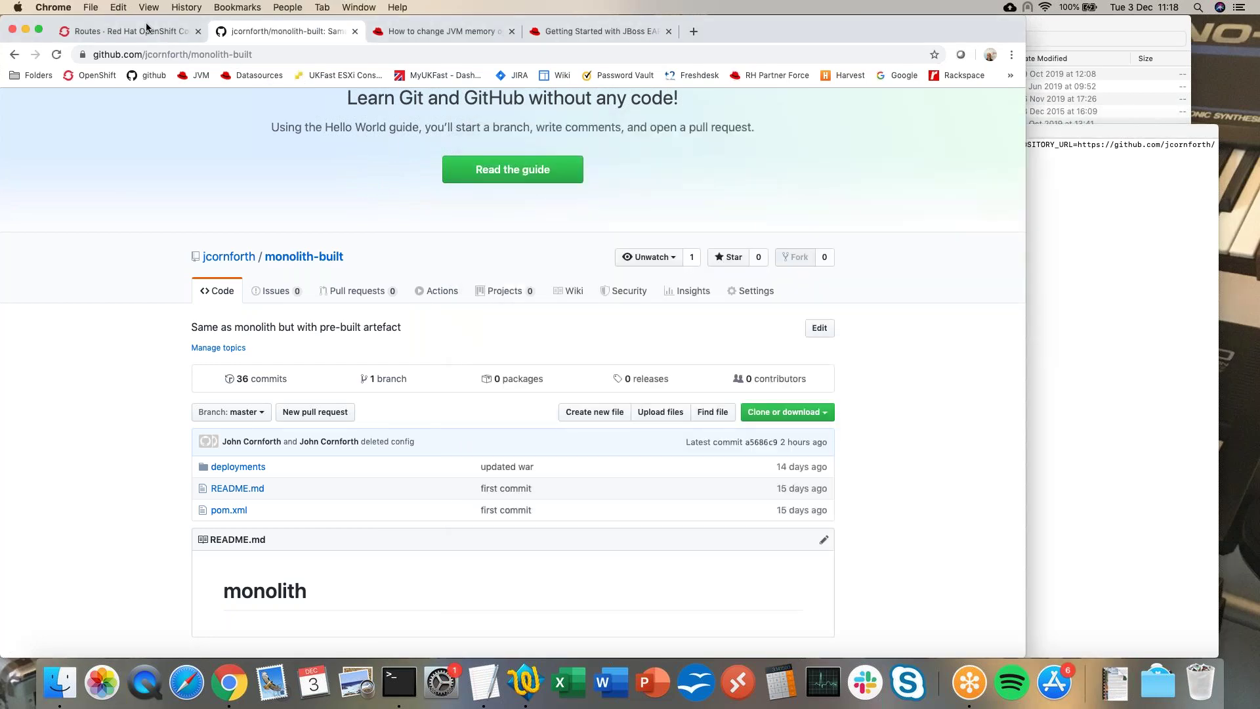
click(111, 32)
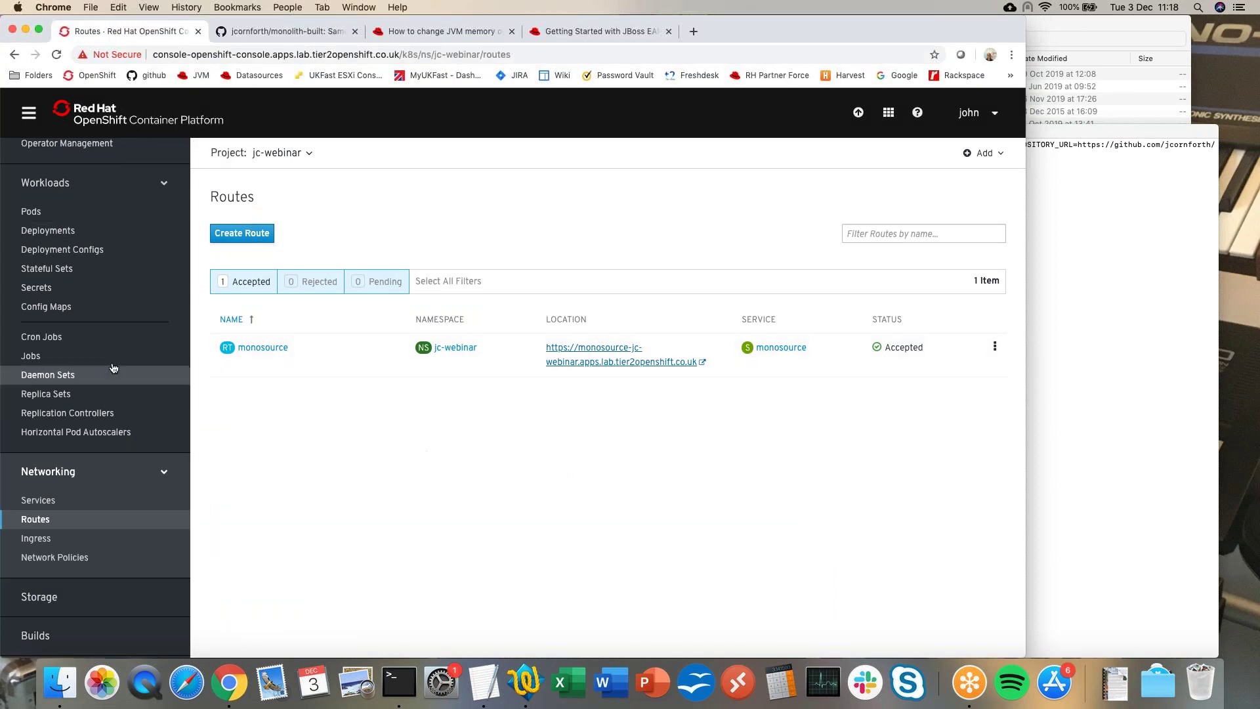
scroll(115, 368, up, 5)
click(26, 206)
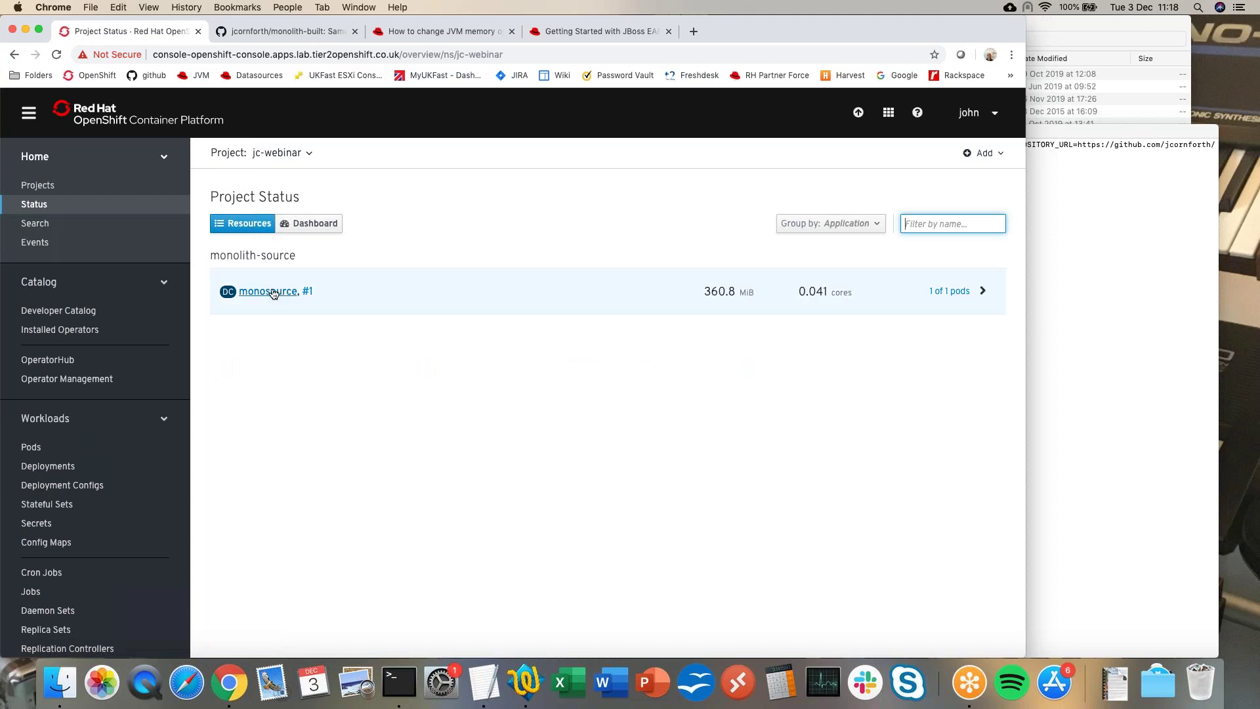
Run the prepared oc new-app command in the terminal and open the project's pod list in the console.
click(1093, 387)
key(Return)
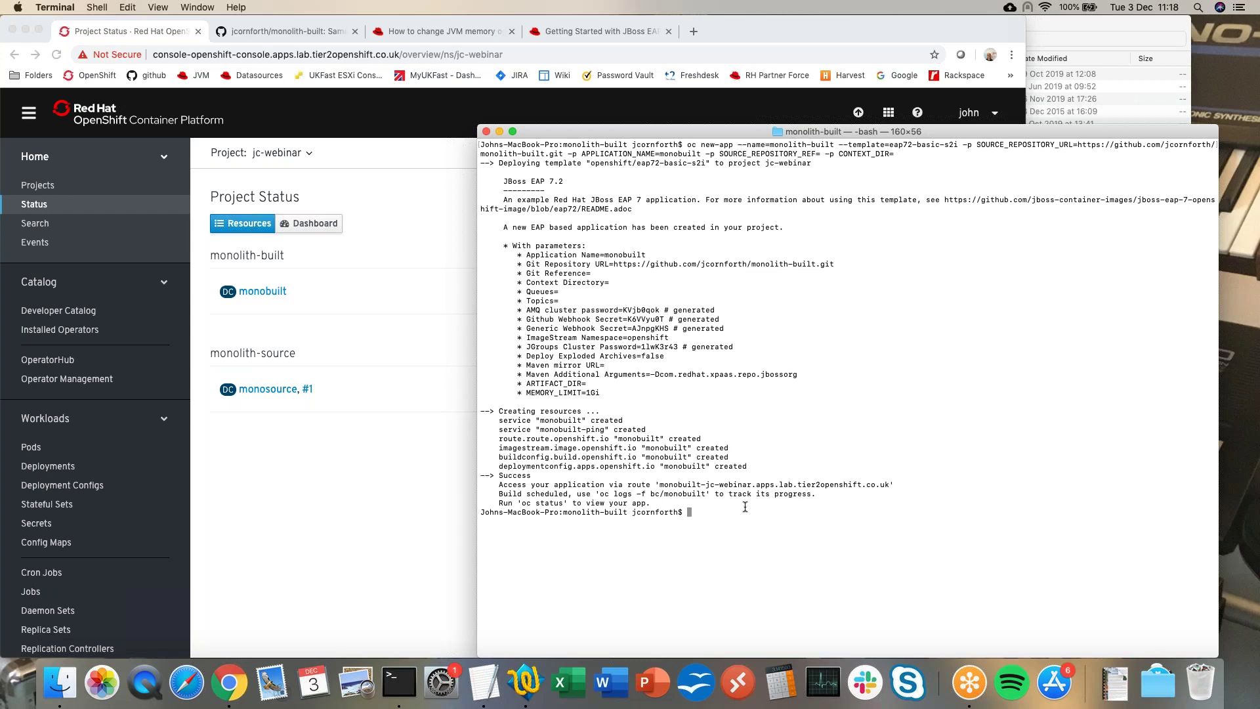
click(44, 460)
click(41, 454)
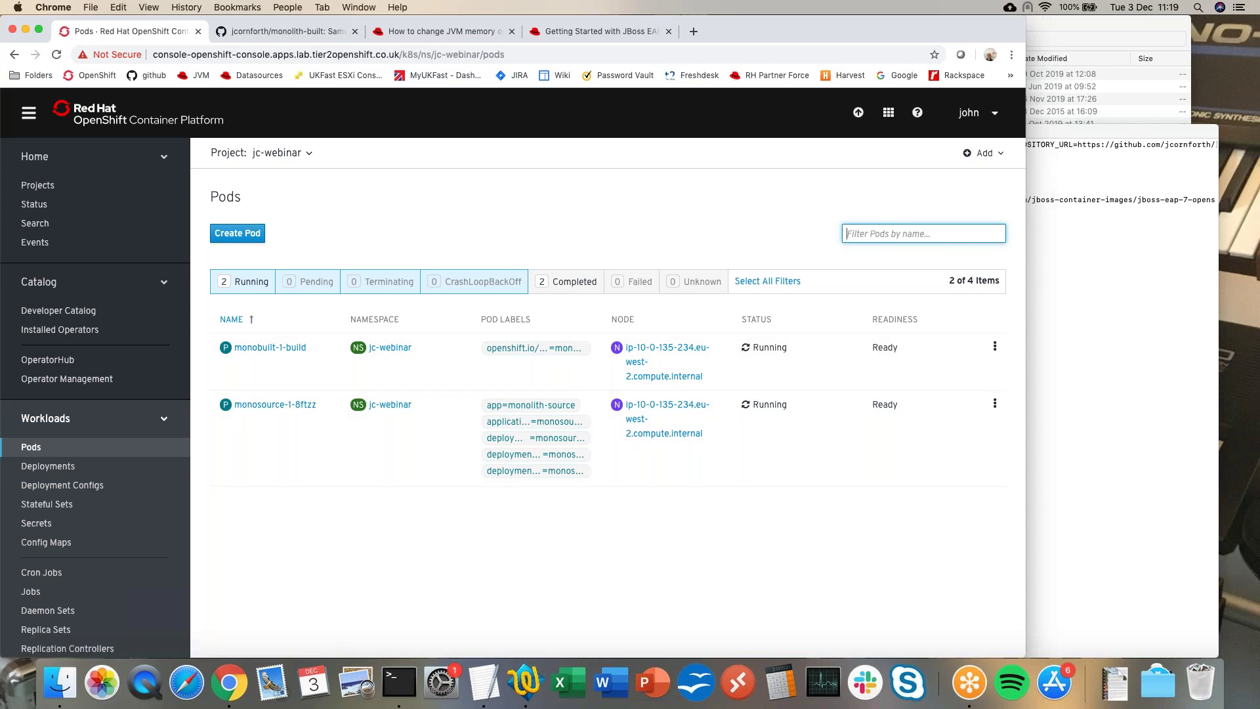
Try to scale the deployment config entered as moonosource to 0 replicas with oc scale, and recheck the pod list.
click(1161, 450)
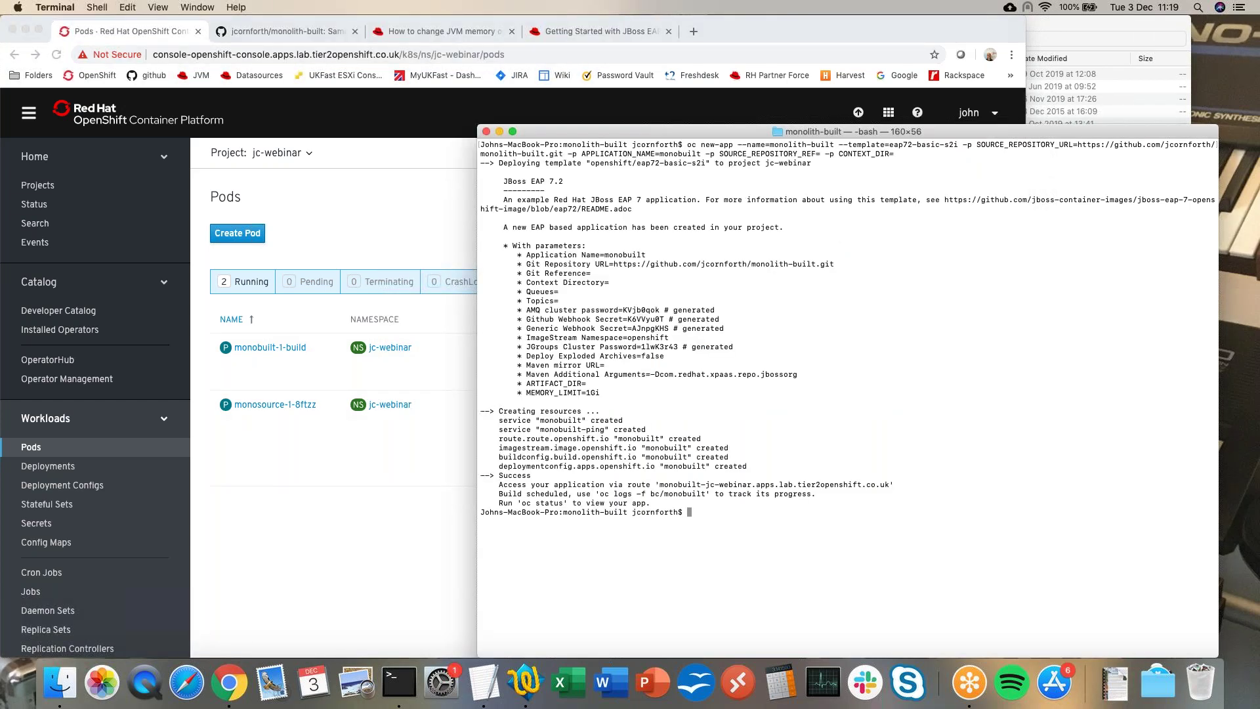
text(oc scale --replicas=0 dc moonosource)
key(Return)
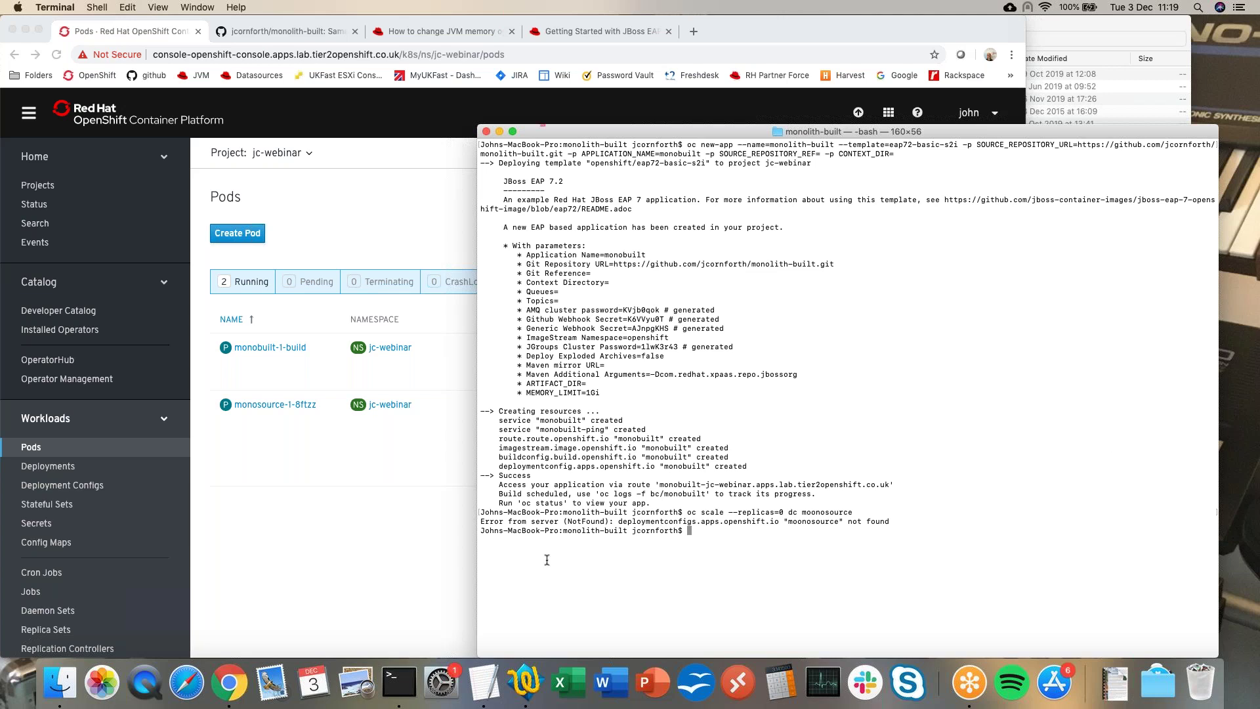
click(329, 557)
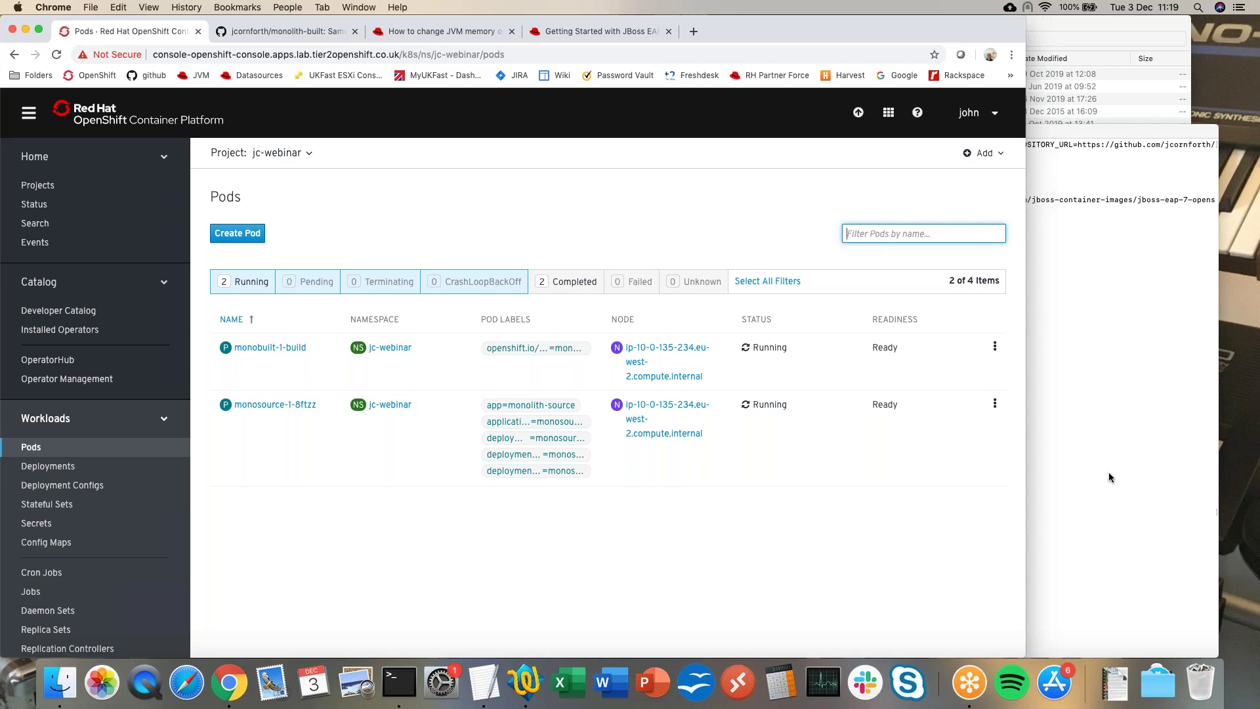
click(1102, 429)
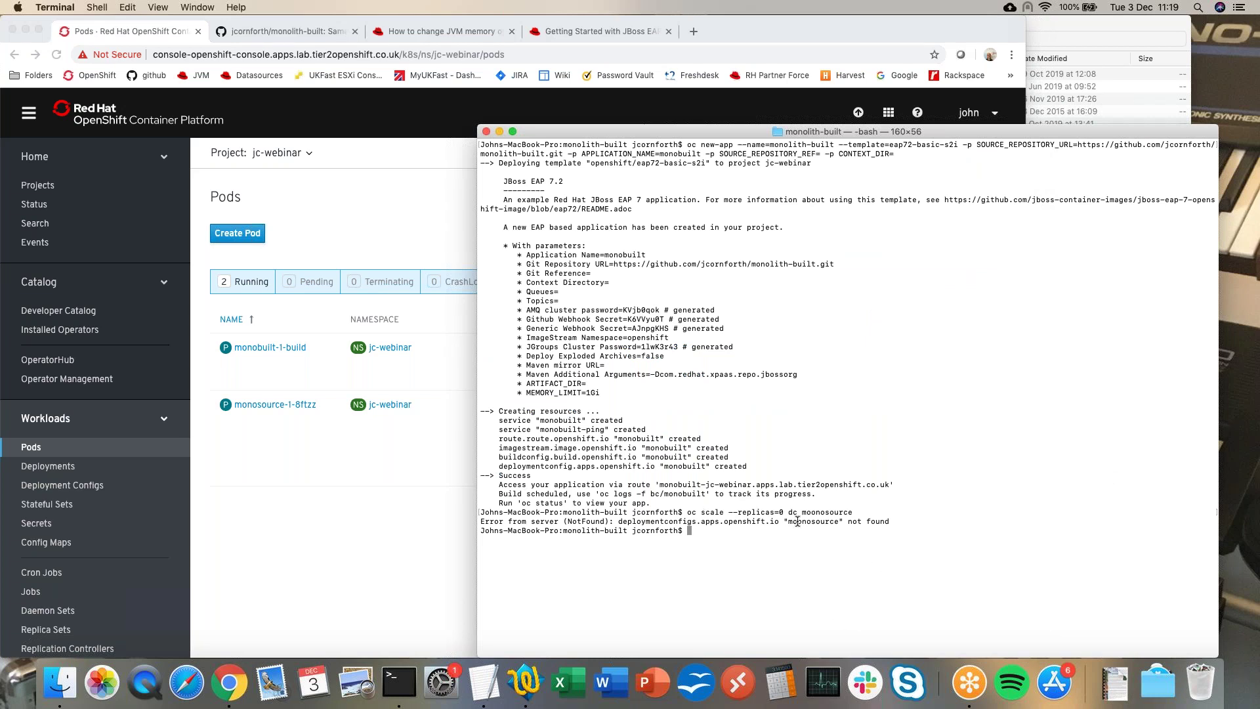
Rerun the oc scale command with --replicas=0 and the deployment config name corrected to monosource.
key(Up)
key(Left)
key(Left)
key(Left)
key(Left)
key(Left)
key(Left)
key(Left)
key(Left)
key(BackSpace)
key(Return)
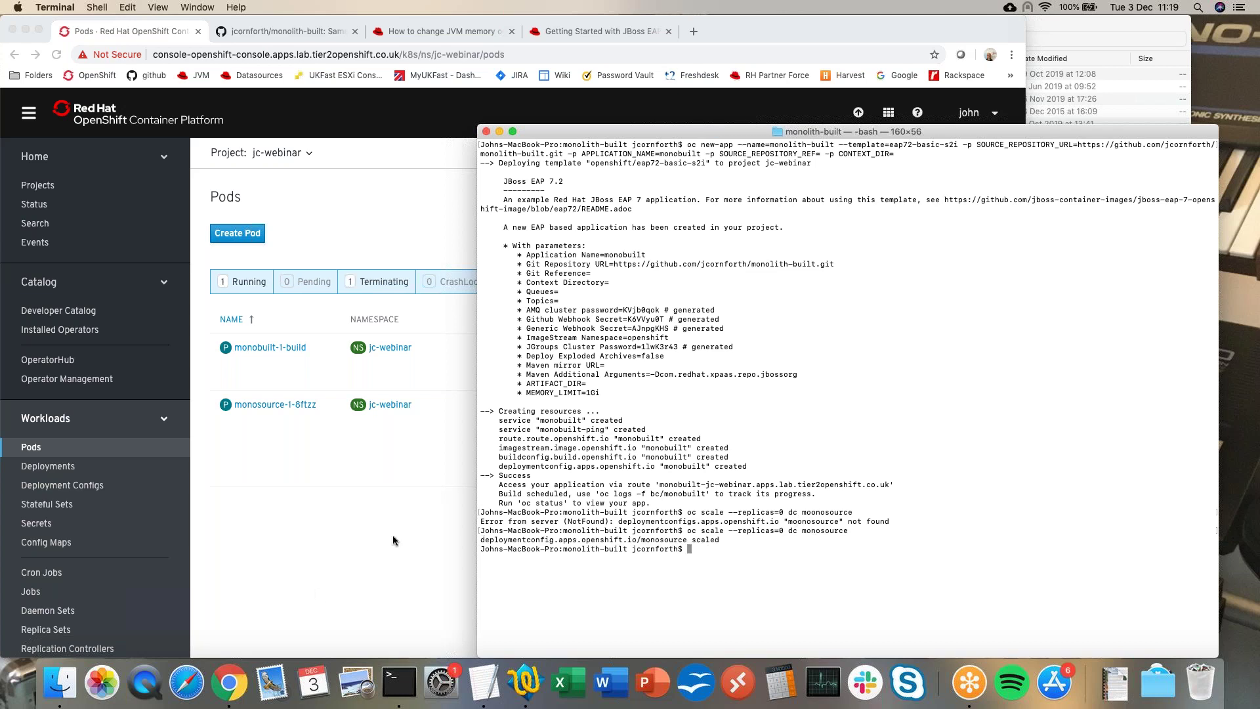
Check the monosource pod in the pod list and open the project status overview.
click(418, 526)
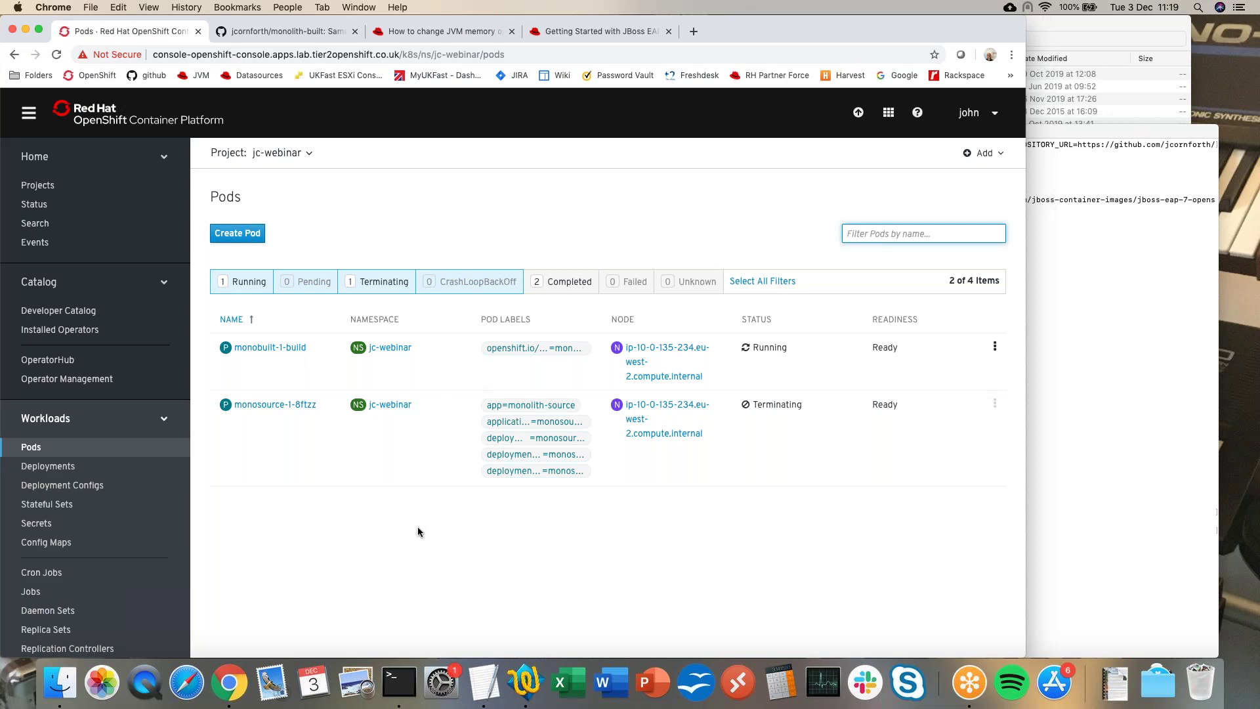
click(776, 427)
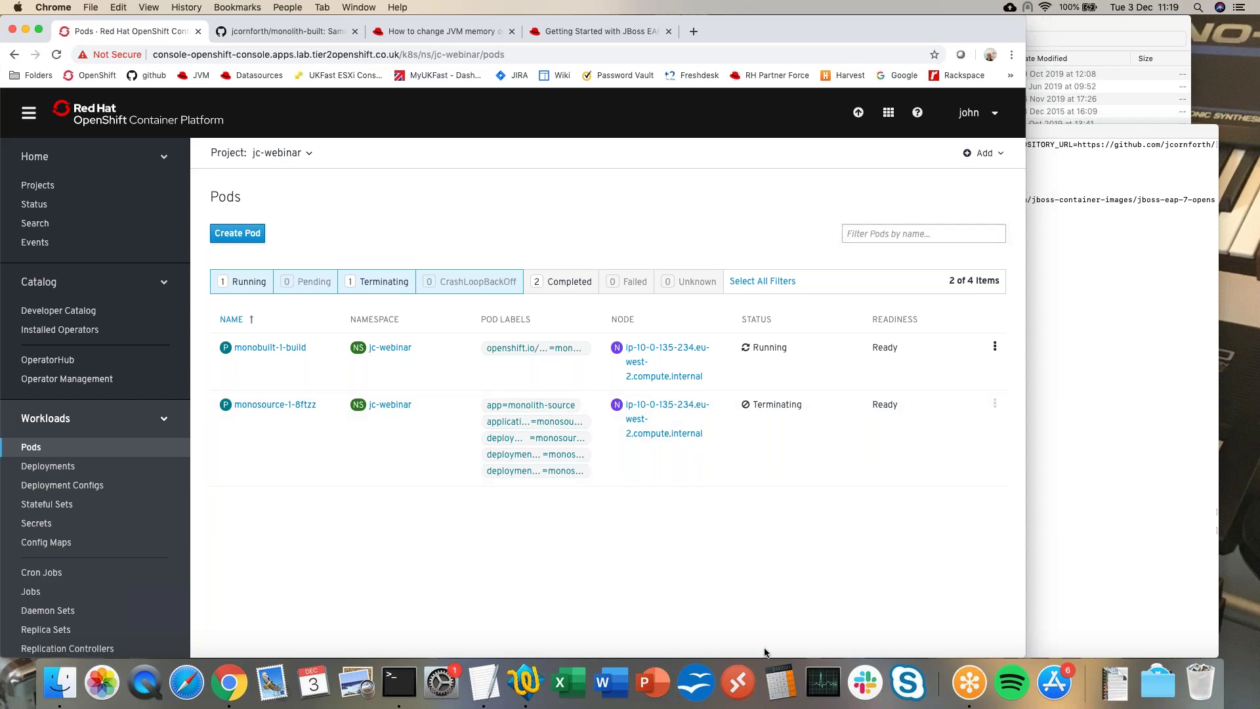
click(1087, 508)
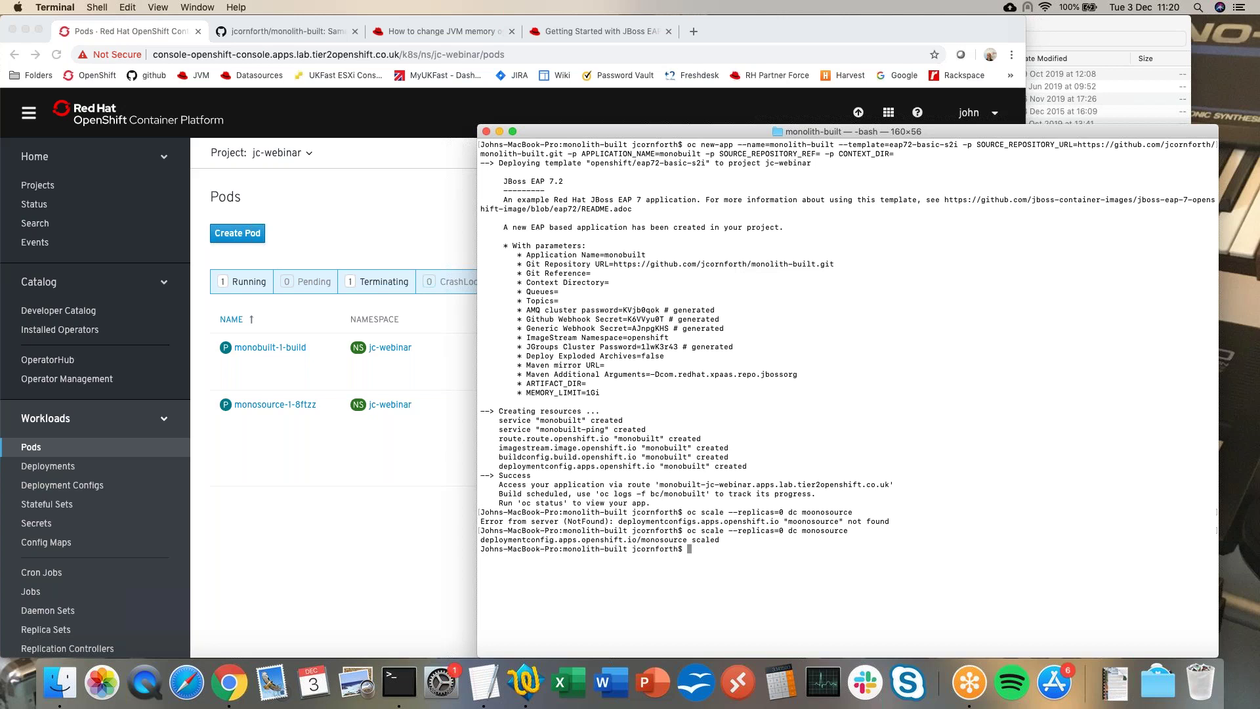
click(33, 209)
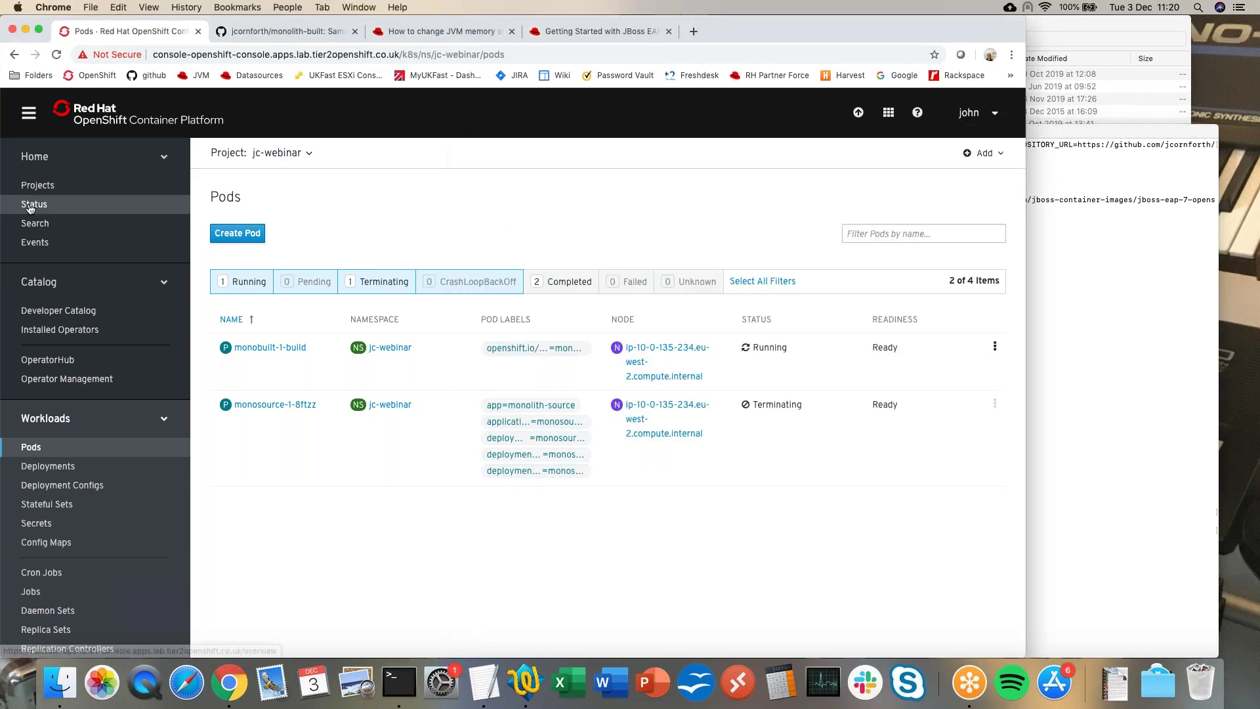
click(31, 209)
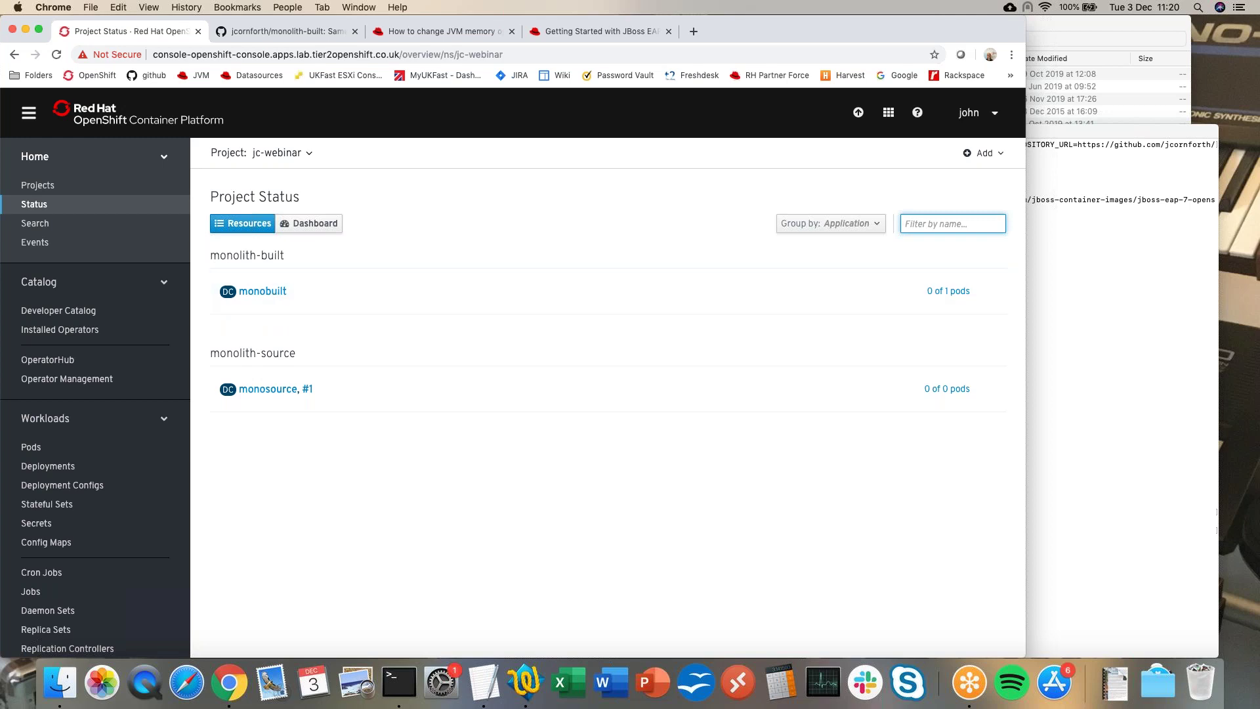
List all resources in the terminal with the selector app=monolith-source.
click(1116, 478)
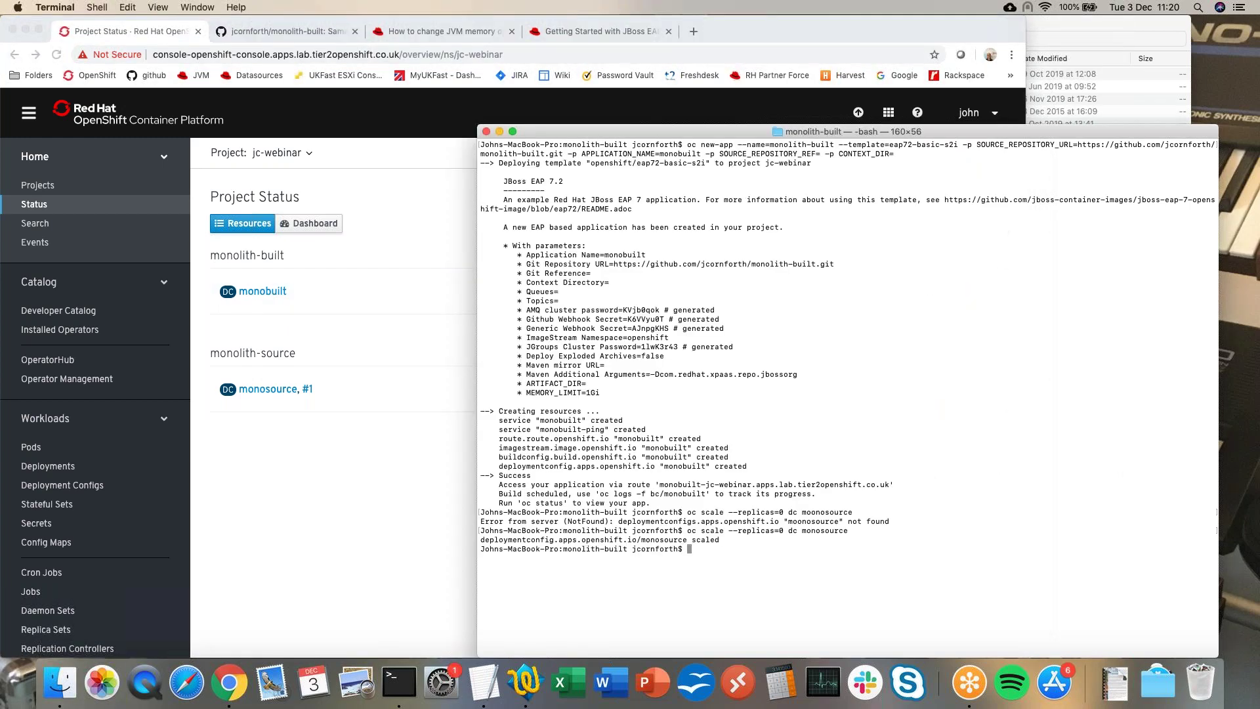
text(oc get all --selector app=monolith-source)
key(Return)
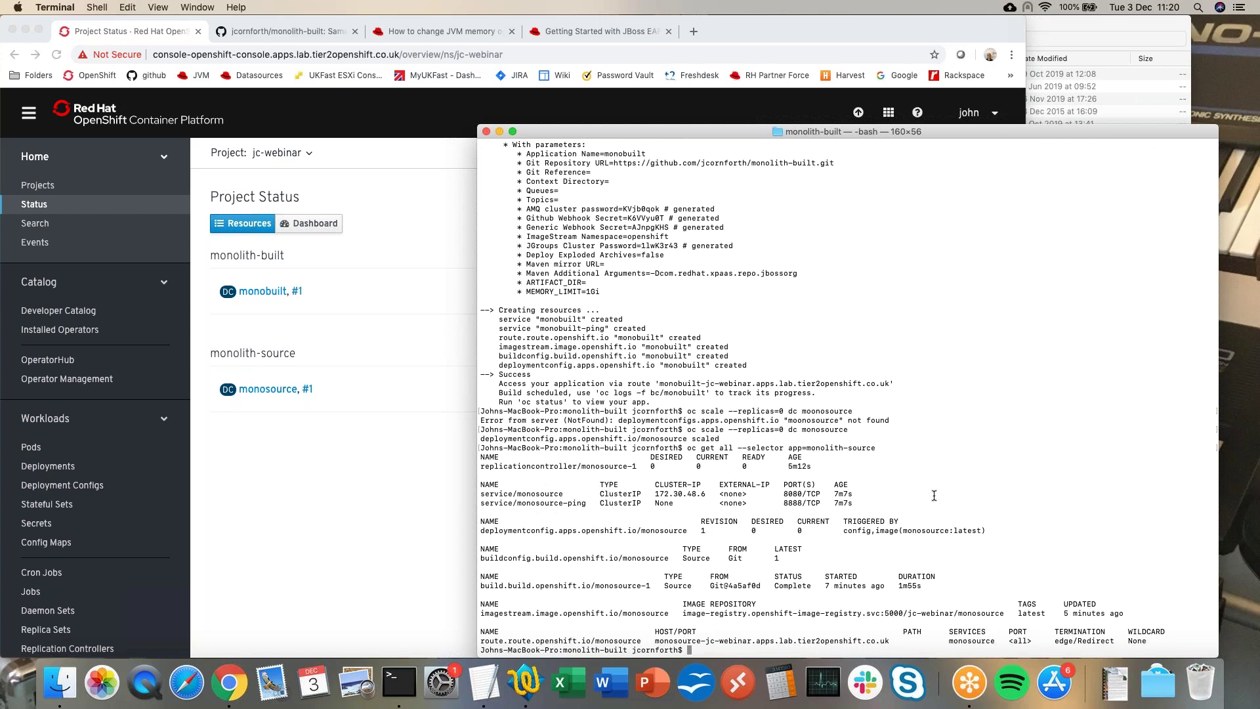
Rerun the resource listing with the selector changed to application=monolith-source.
key(Up)
key(Left)
key(Left)
key(Left)
key(Left)
key(Left)
key(Left)
key(Left)
key(Left)
key(Left)
key(Left)
key(Left)
key(Left)
key(Left)
key(Left)
key(Left)
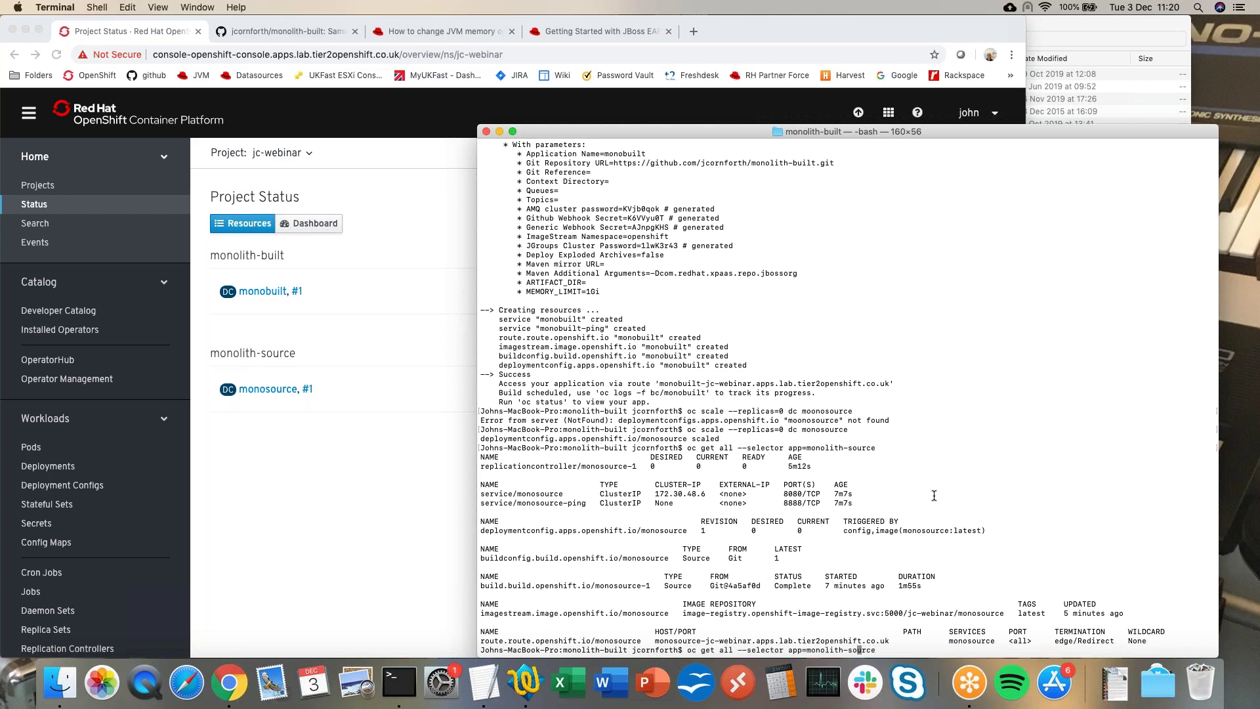
key(Left)
text(lication)
key(Right)
key(Right)
key(Right)
key(Right)
key(Right)
key(Right)
key(Right)
key(Right)
key(Right)
key(Right)
key(Right)
key(Right)
key(Right)
key(Right)
key(Right)
key(Return)
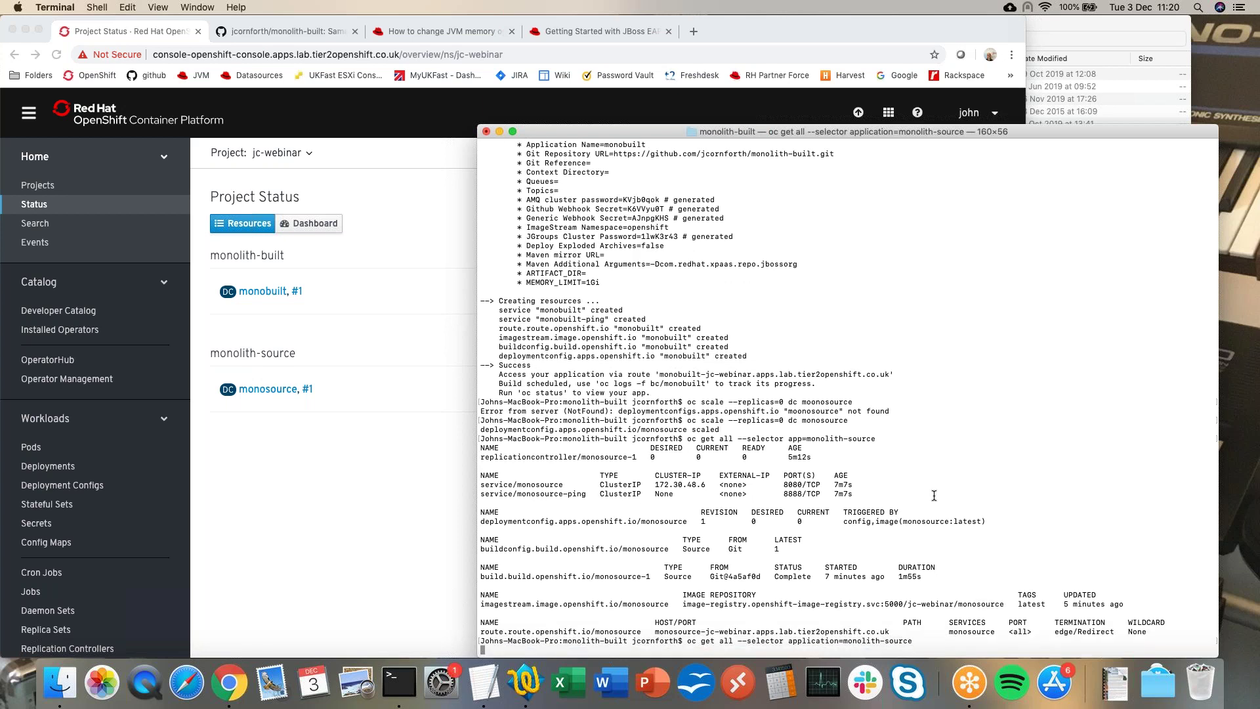
List all resources again with the selector changed to application=monosource.
key(Up)
key(BackSpace)
key(BackSpace)
key(BackSpace)
key(BackSpace)
key(BackSpace)
key(BackSpace)
key(BackSpace)
key(BackSpace)
key(BackSpace)
key(BackSpace)
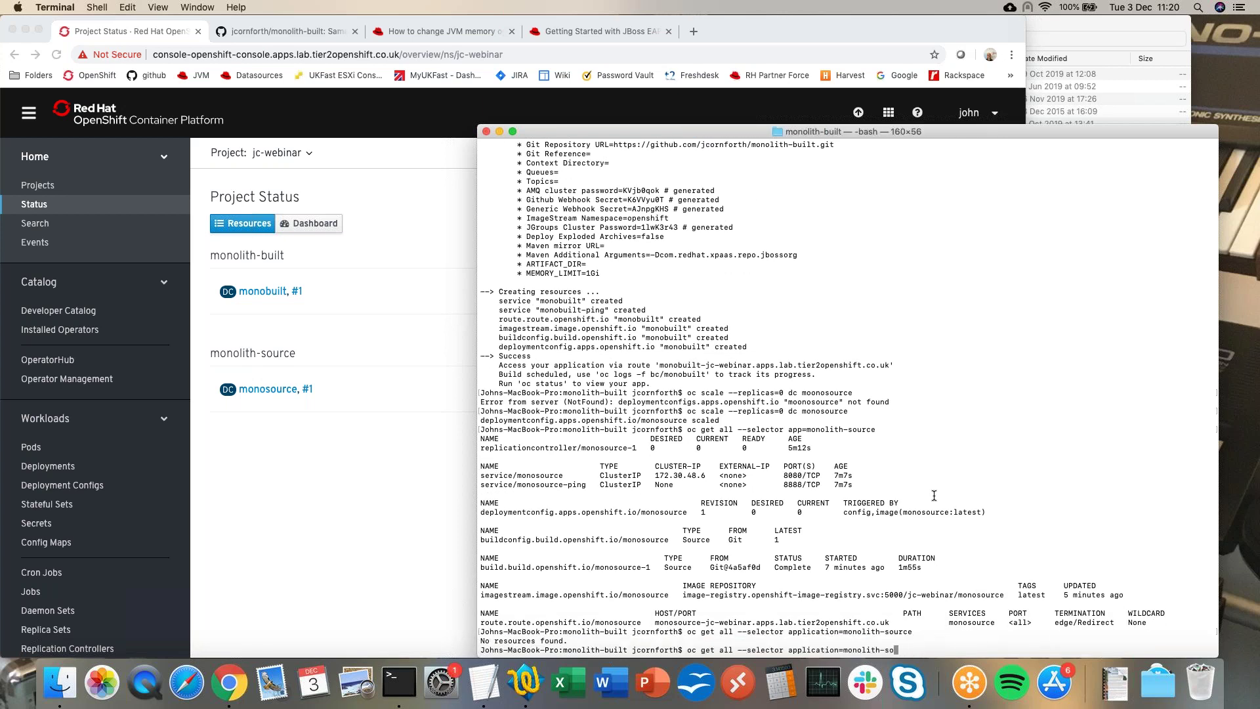
key(BackSpace)
text(source)
key(Return)
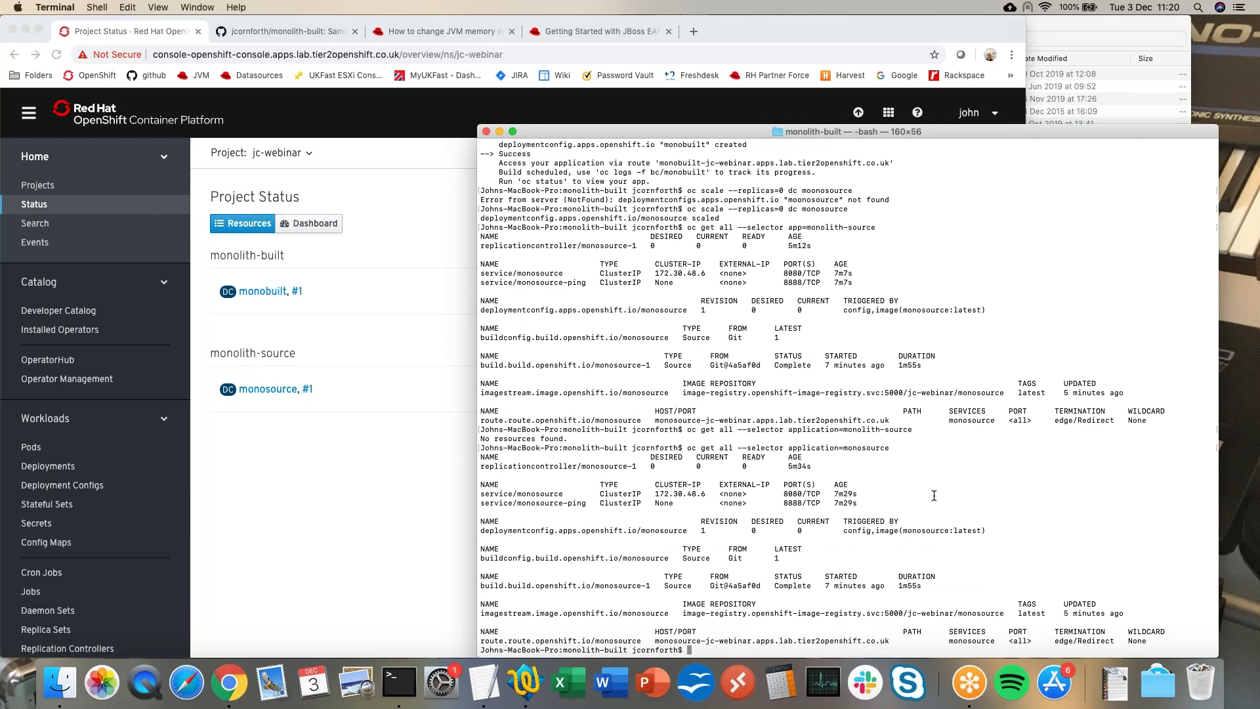
Delete all resources with the selector app=monolith-source using oc, and clear the terminal.
text(oc delete all)
text(--selecto)
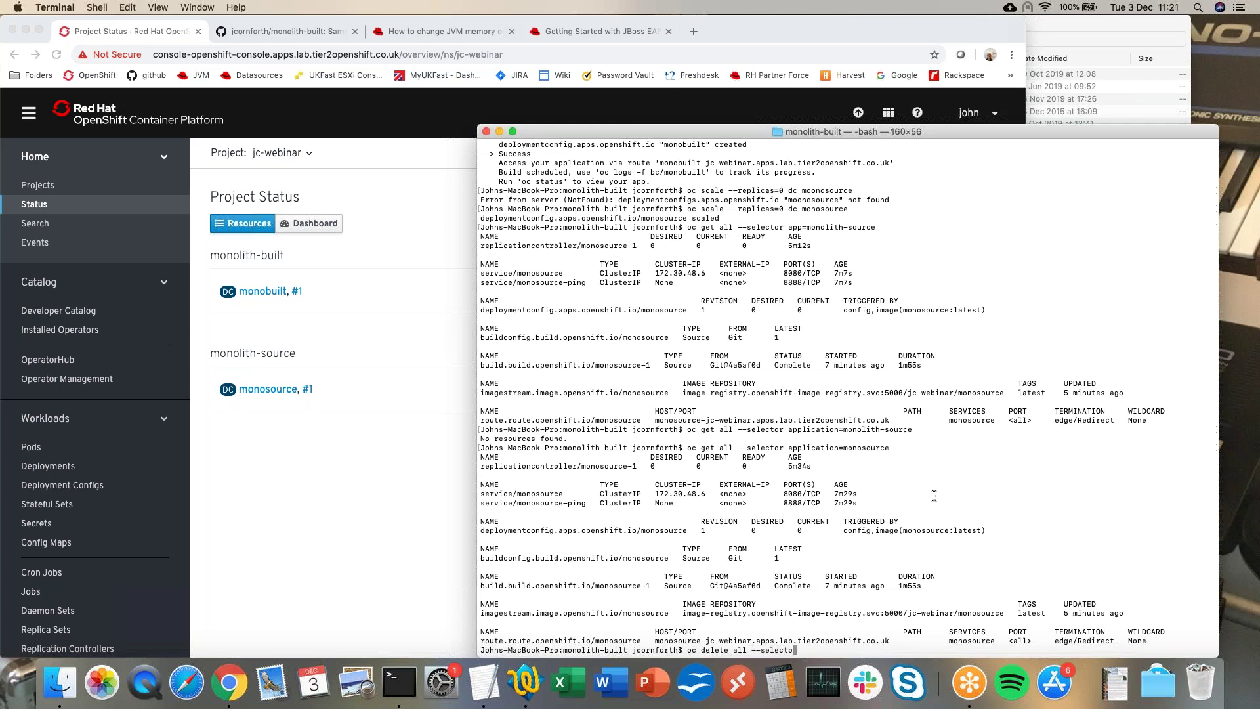
text(r app=monolith-source)
key(Return)
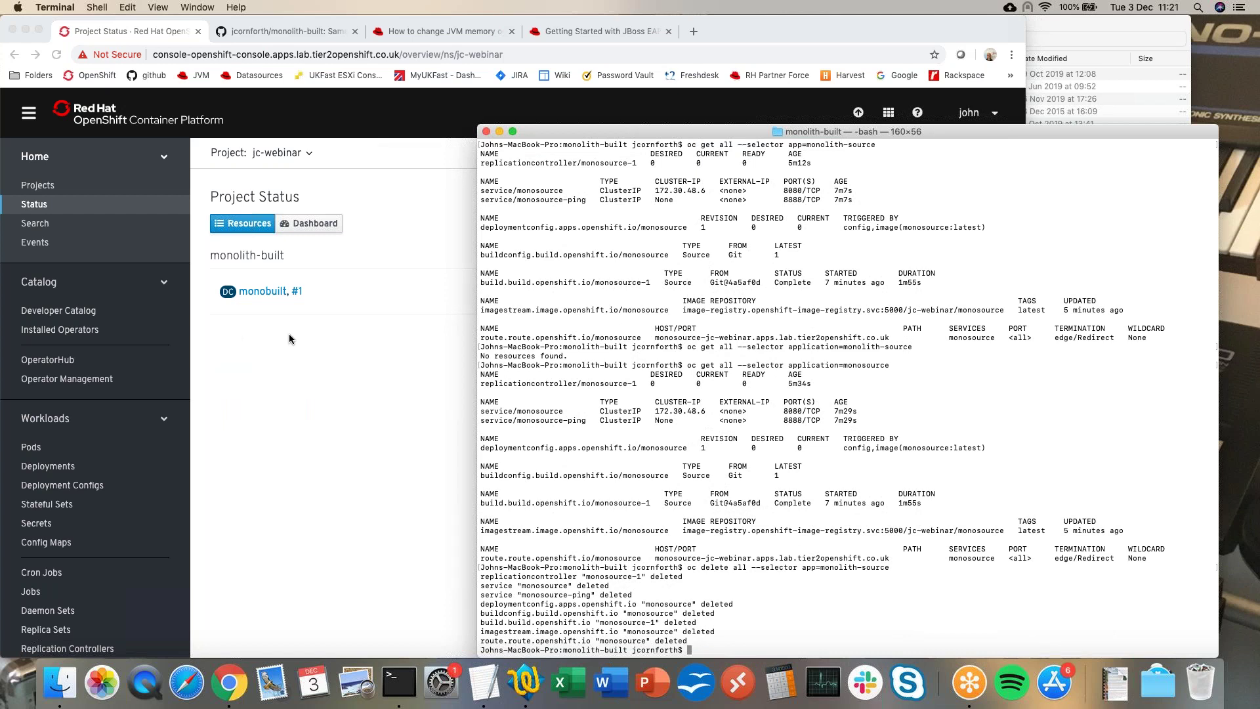
text(clear)
key(Return)
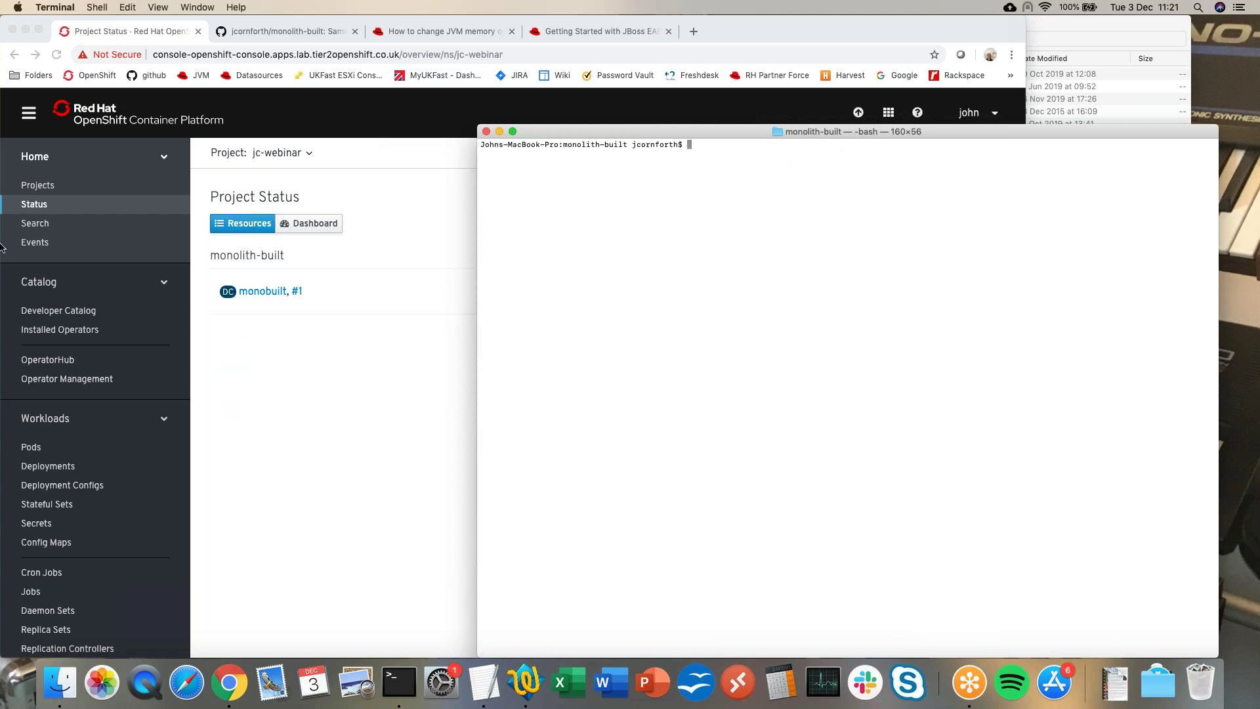
Switch to the OpenShift web console in Chrome and open the builds list of project jc-webinar.
click(413, 393)
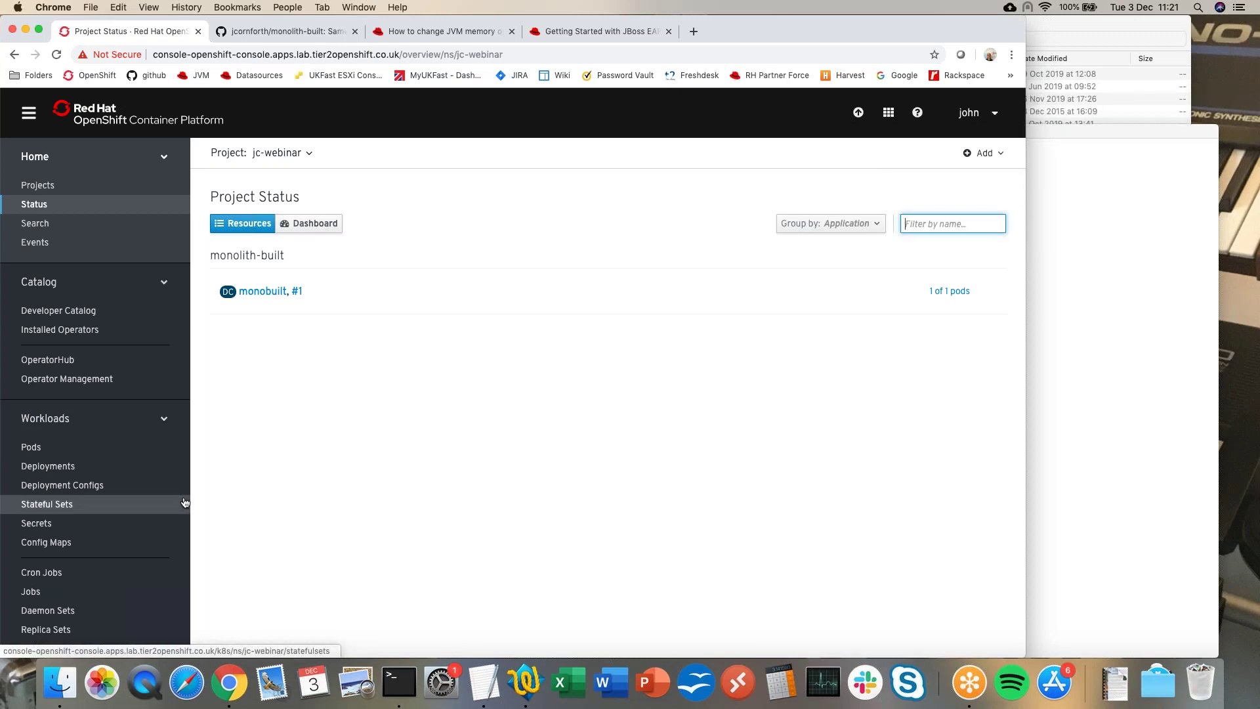
scroll(105, 505, down, 3)
scroll(92, 420, down, 2)
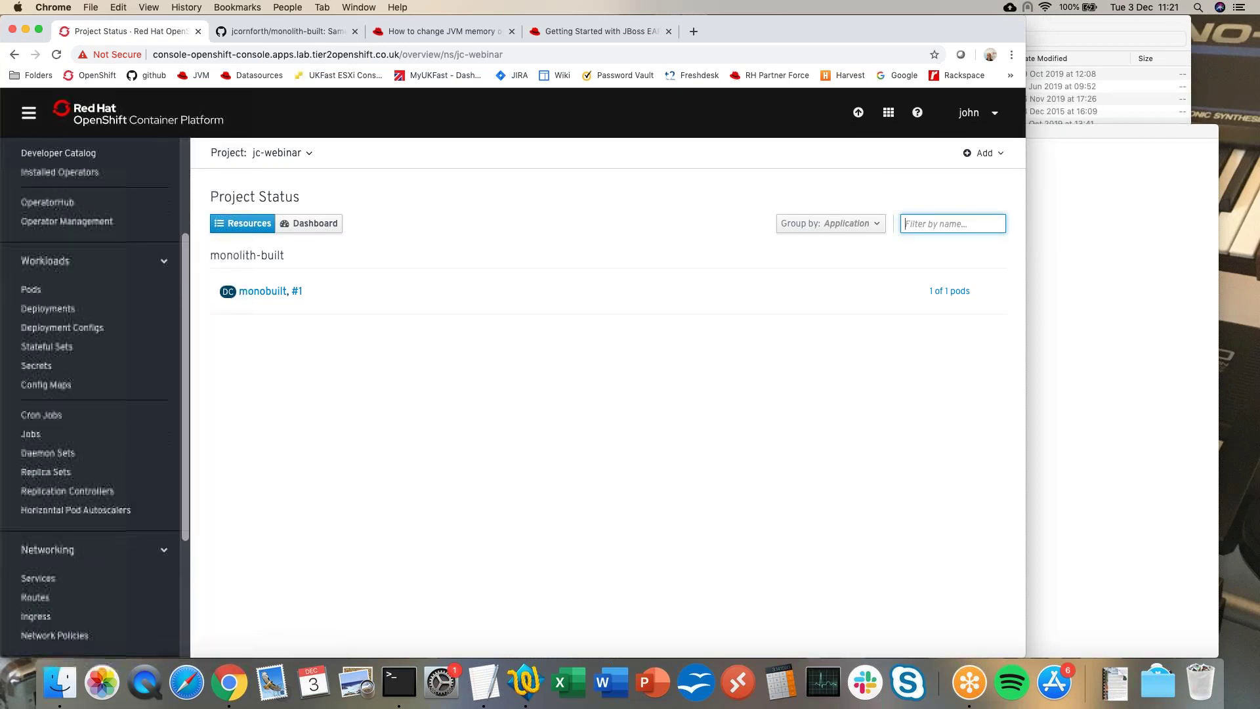
scroll(65, 459, up, 3)
scroll(65, 329, down, 6)
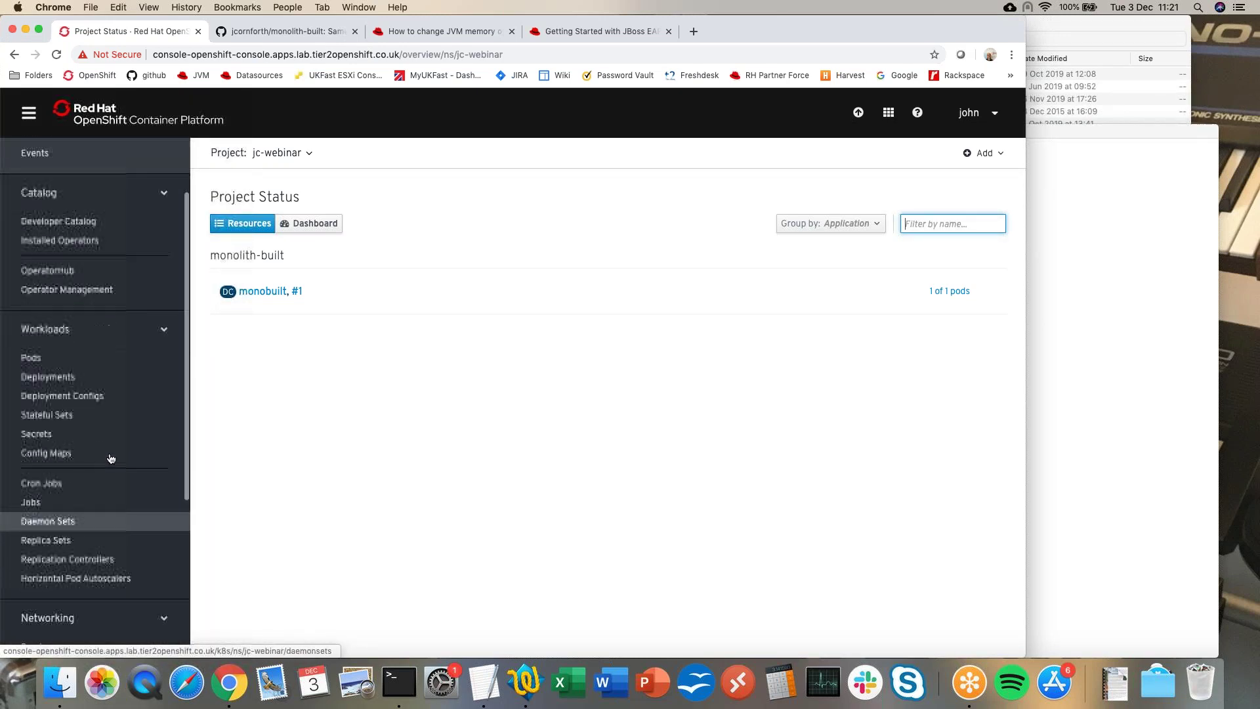
click(32, 520)
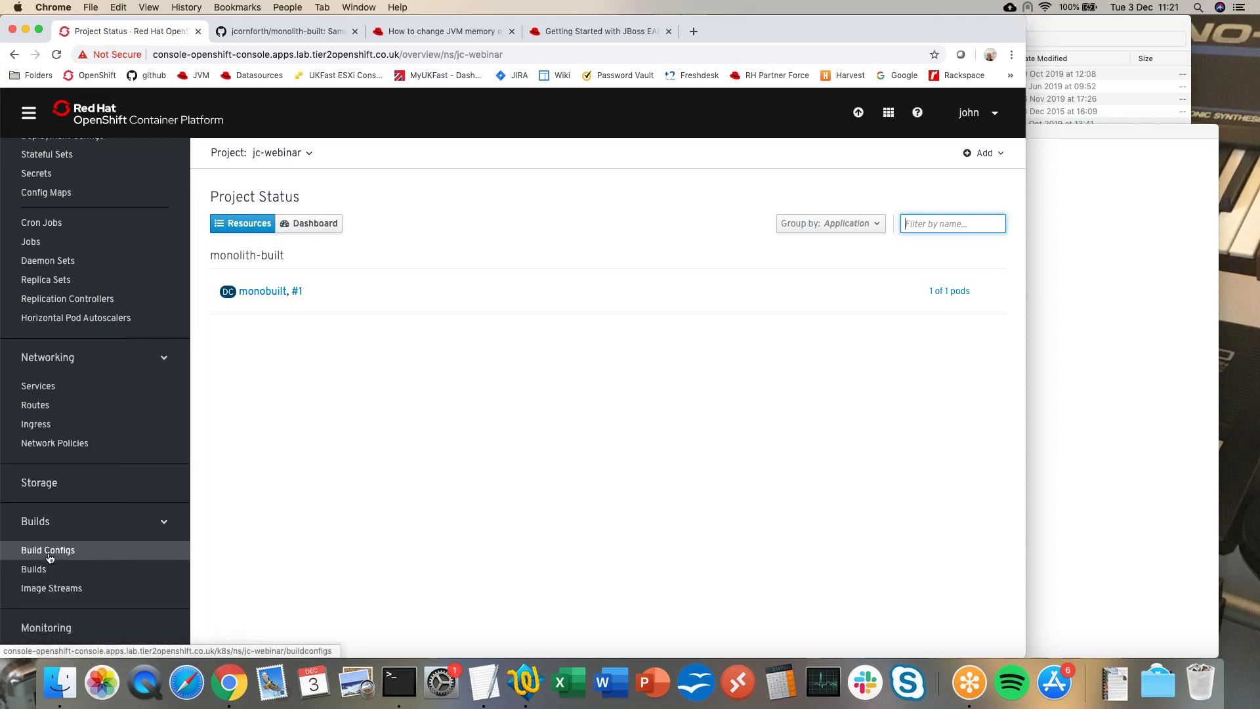
click(43, 575)
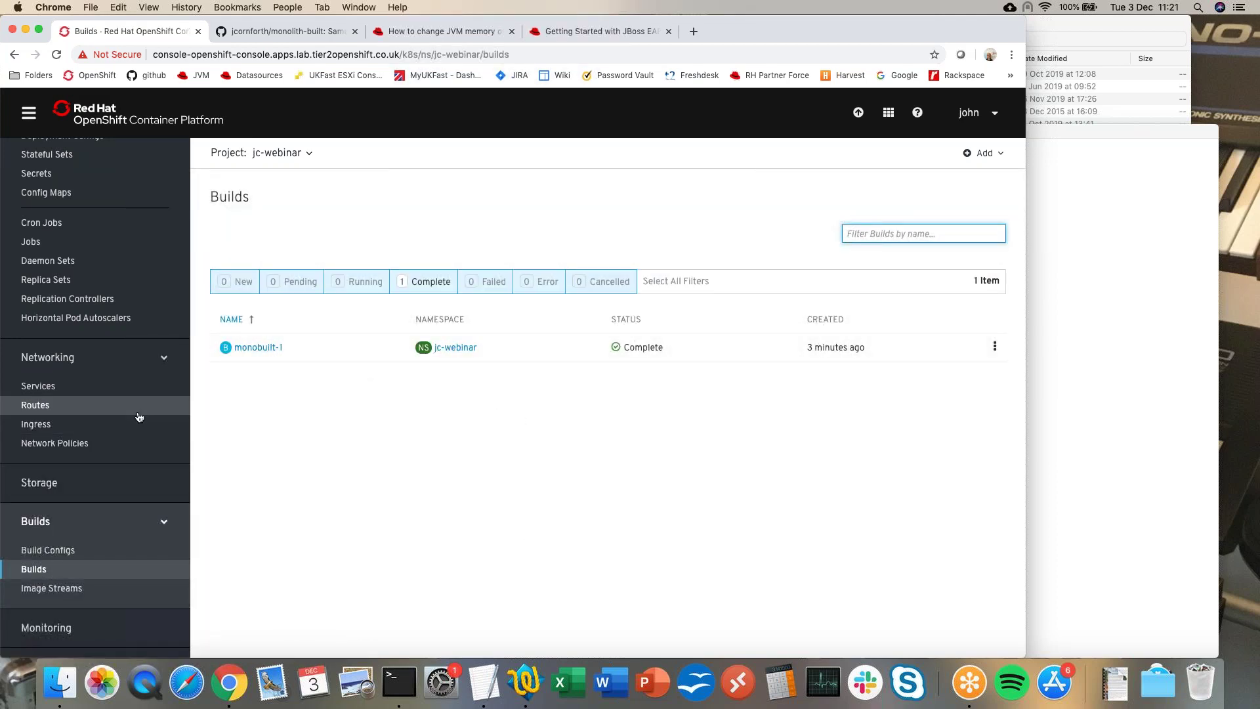
Open the pod list of project jc-webinar to check the remaining pods.
scroll(139, 414, up, 4)
scroll(139, 416, up, 2)
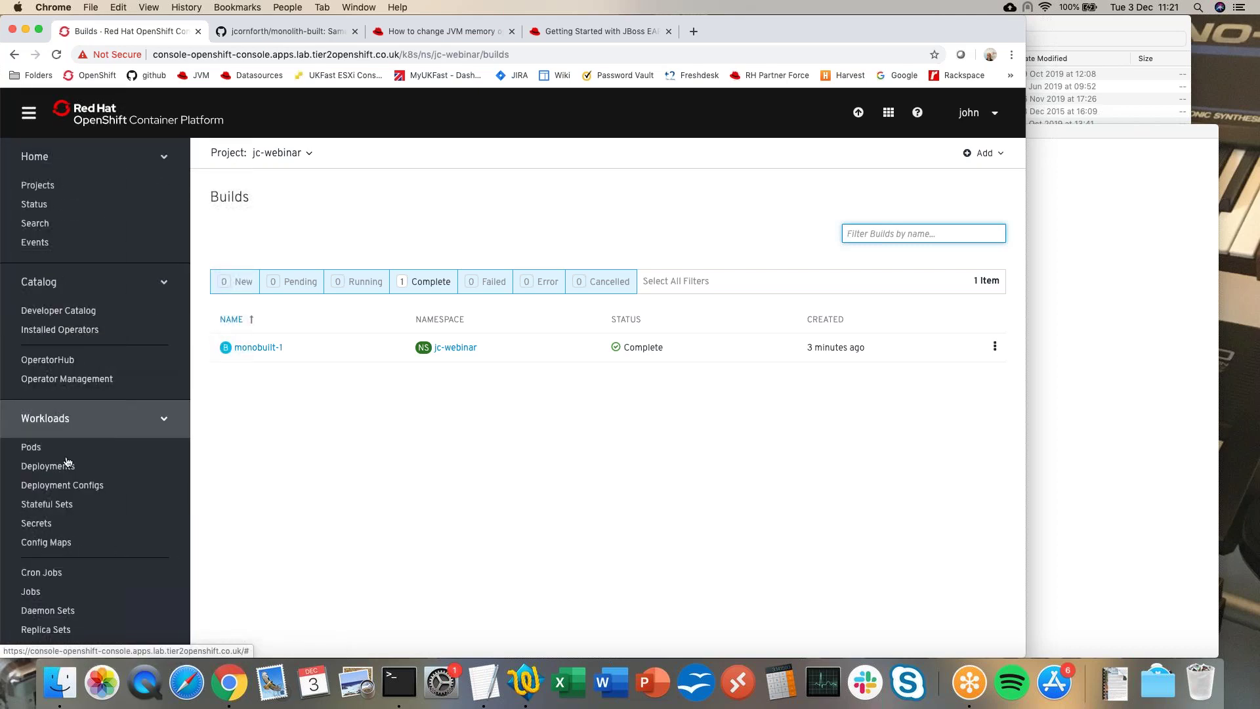
click(38, 454)
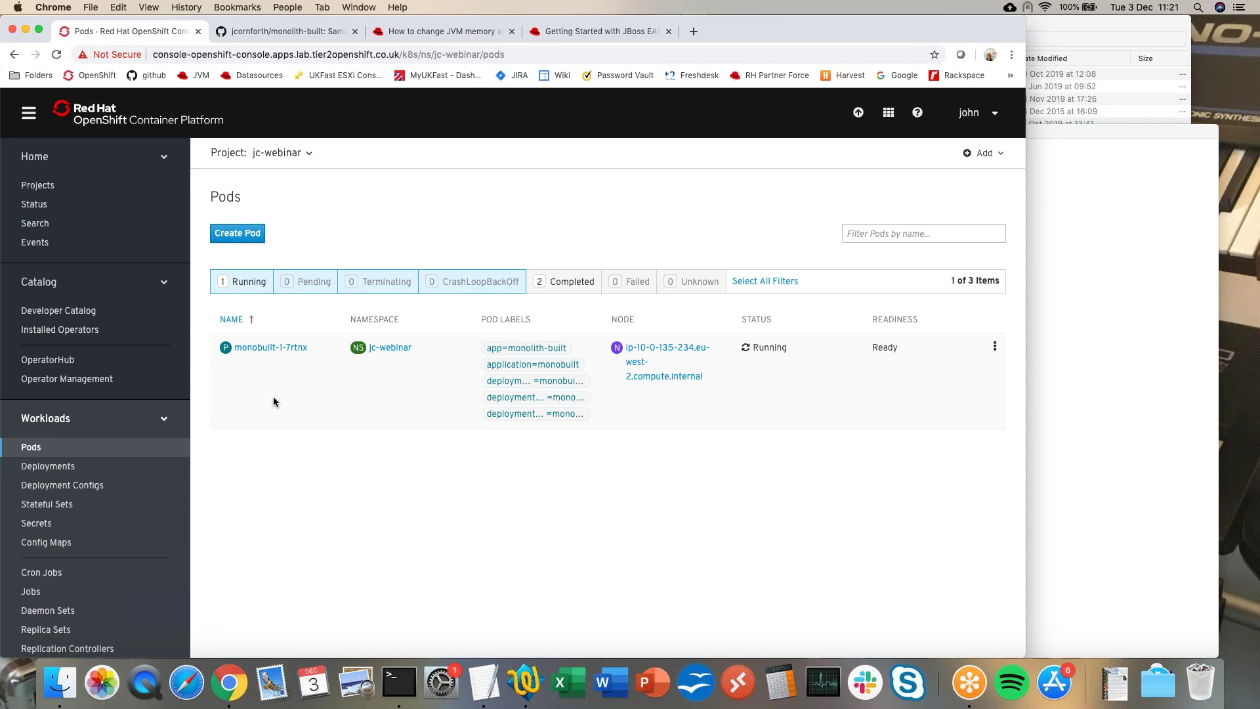
Open the monobuilt route's location, load its /monolith path to check the application, and return to the routes list.
scroll(40, 499, down, 6)
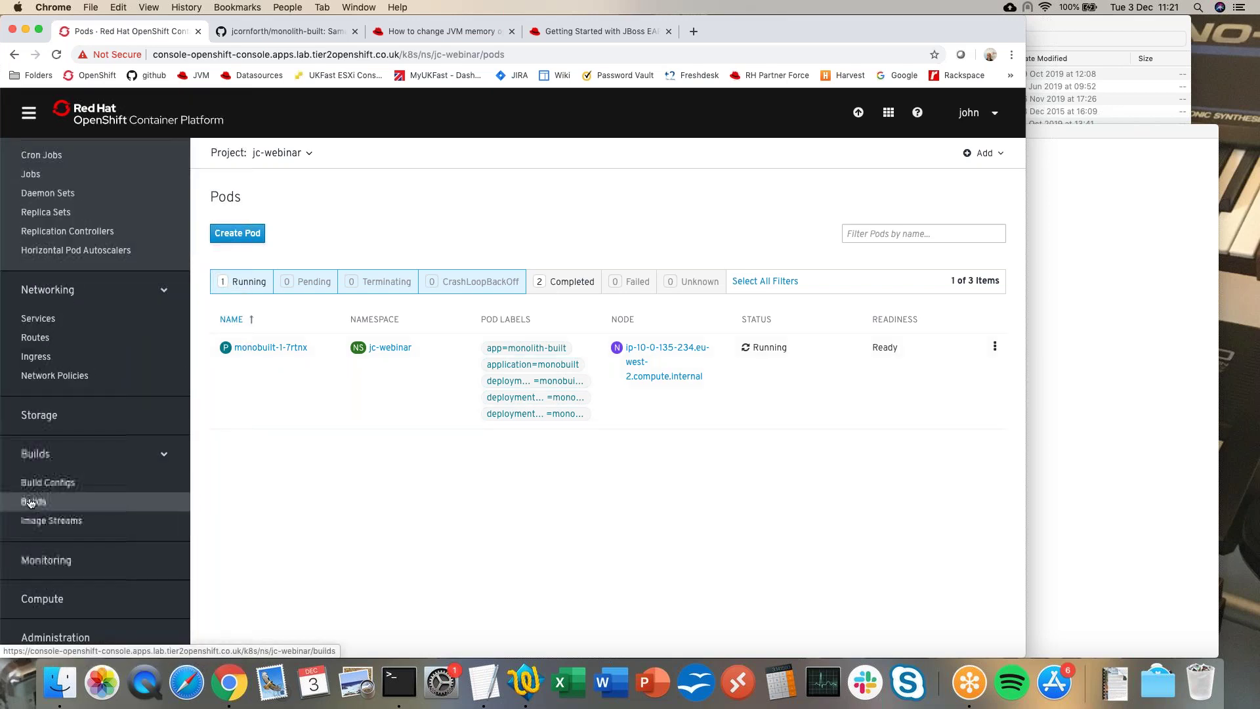
click(39, 339)
click(601, 352)
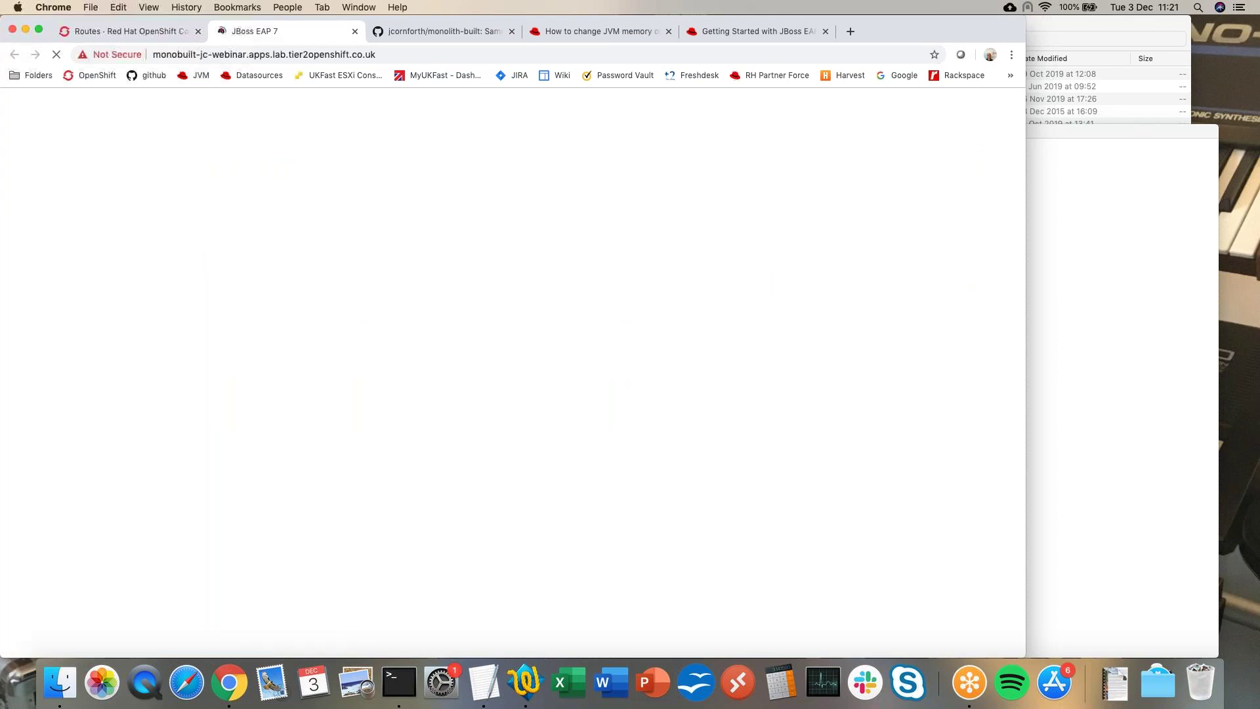
click(439, 54)
click(440, 53)
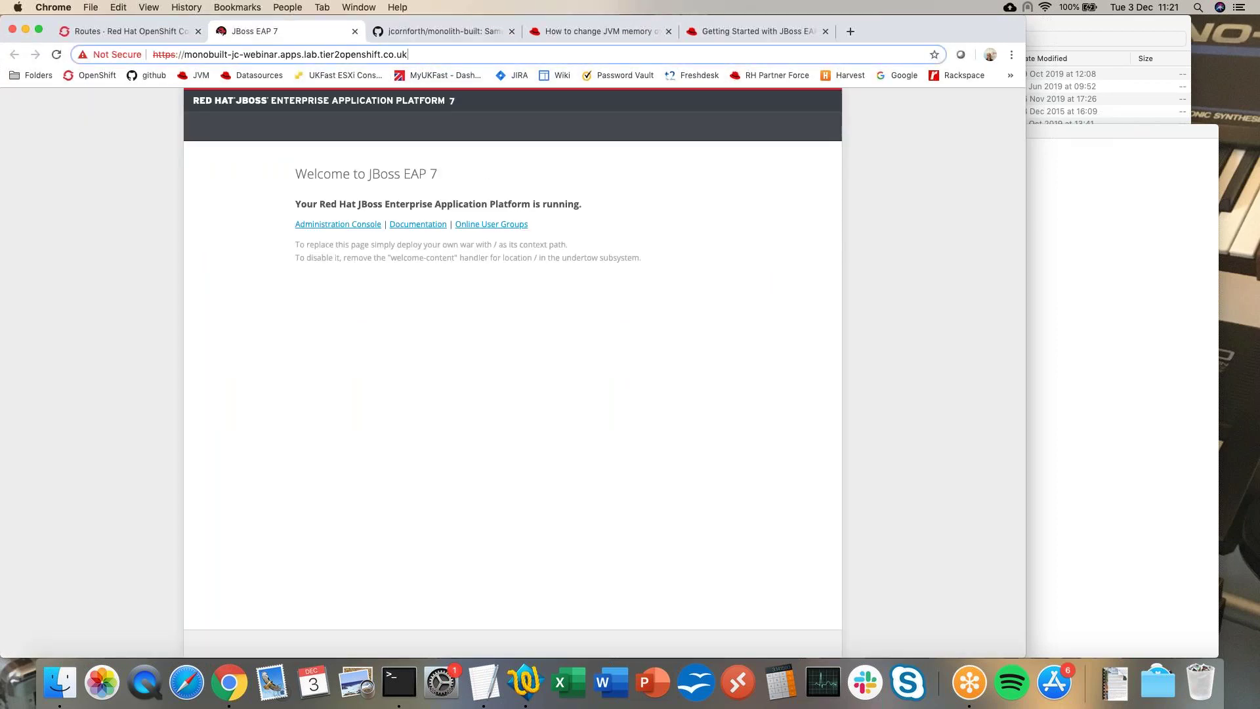
text(/mono)
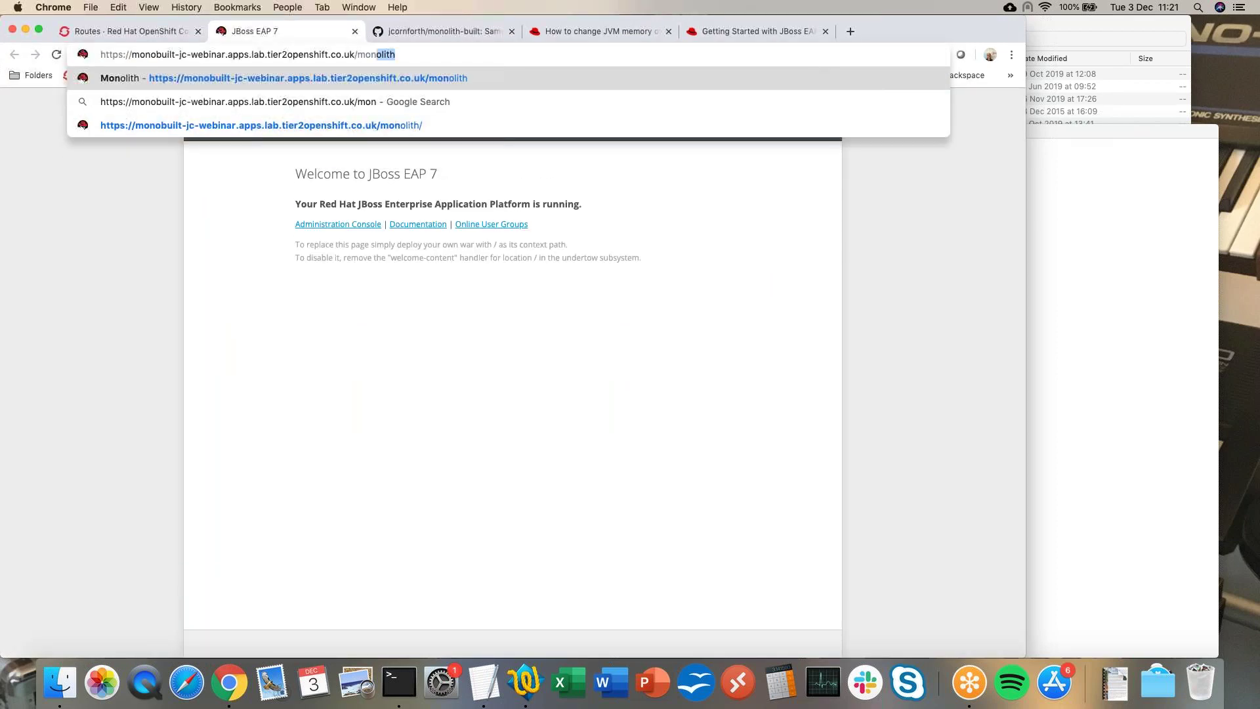
key(Return)
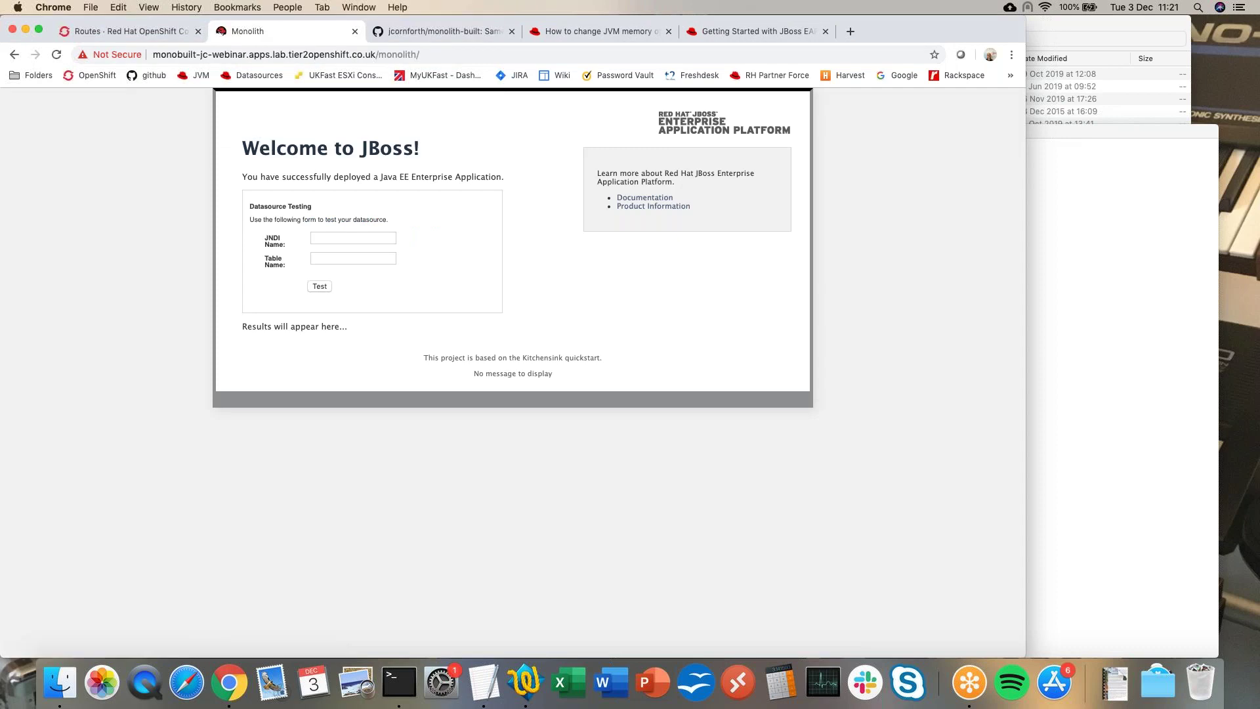
click(353, 31)
click(144, 29)
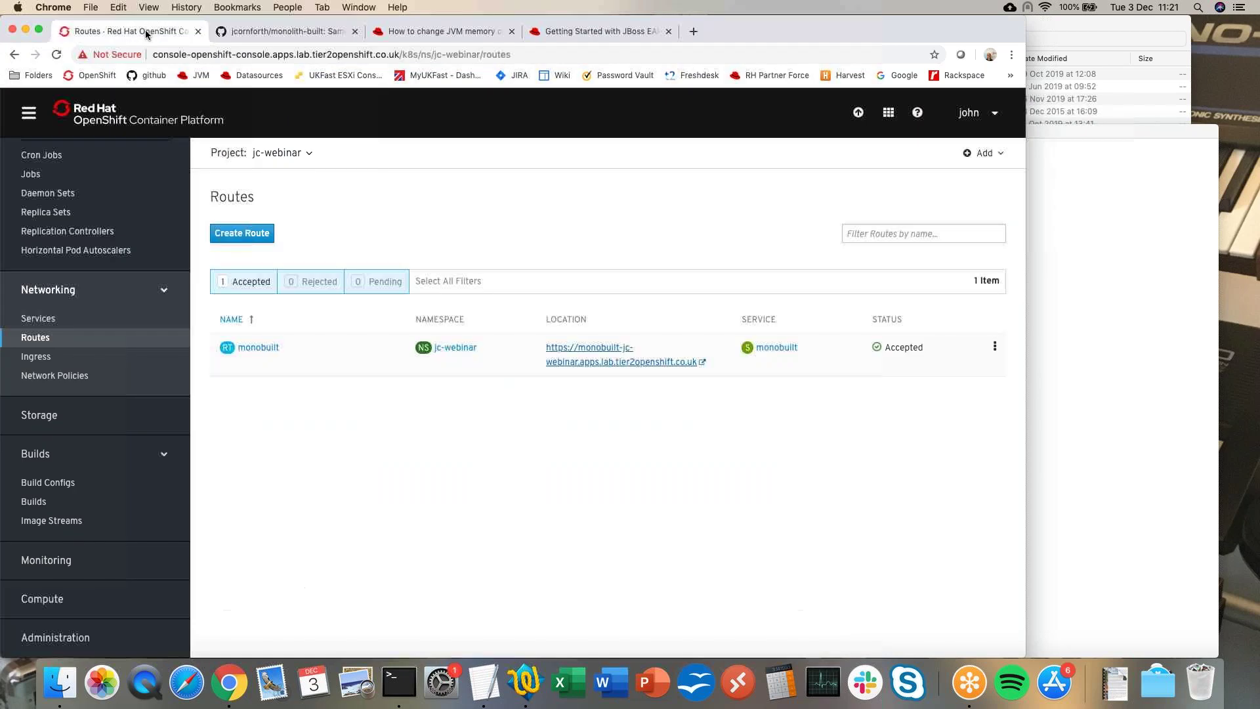
Add path: '/monolith' below the subdomain line in the monobuilt route's YAML and save the route.
click(258, 347)
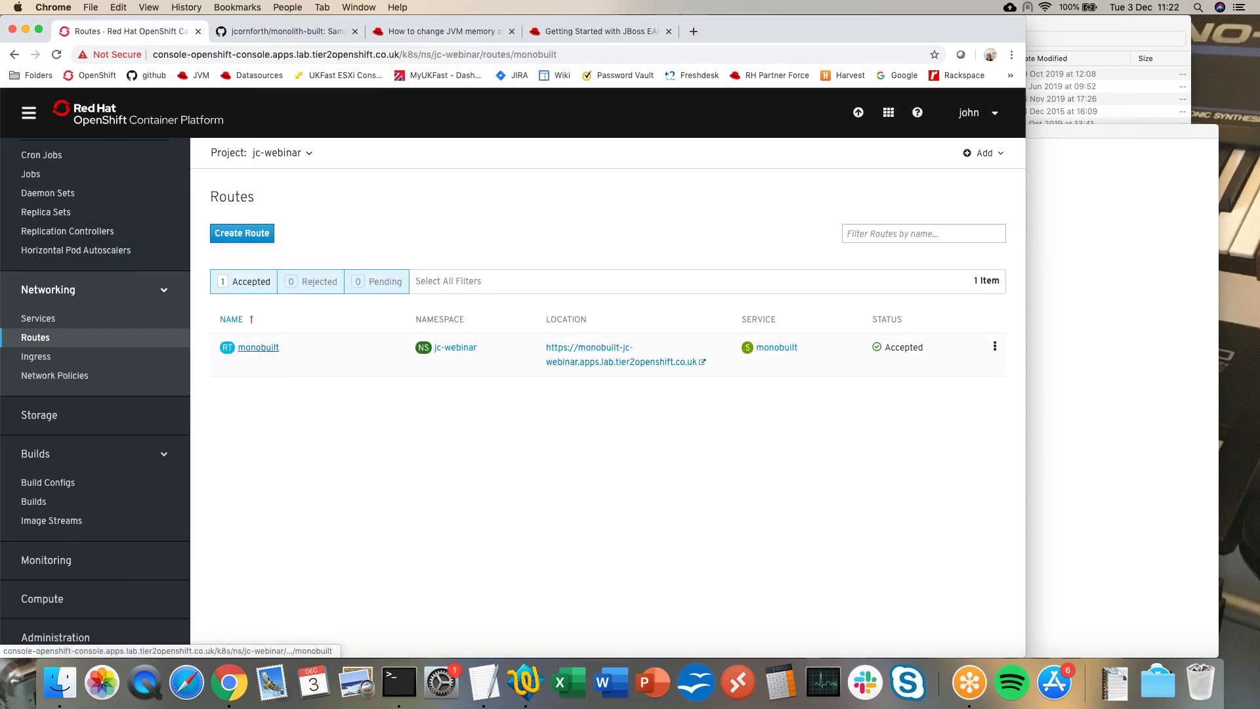
click(293, 242)
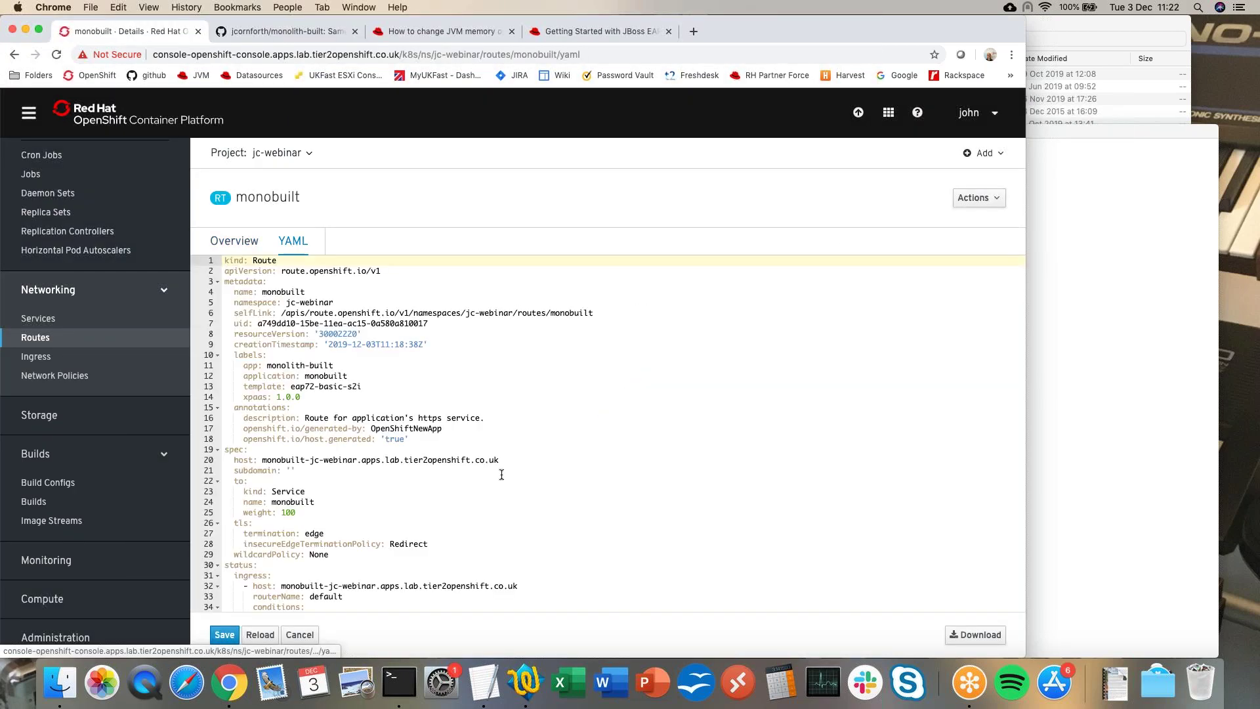
click(305, 467)
key(Return)
text(path: '/mono)
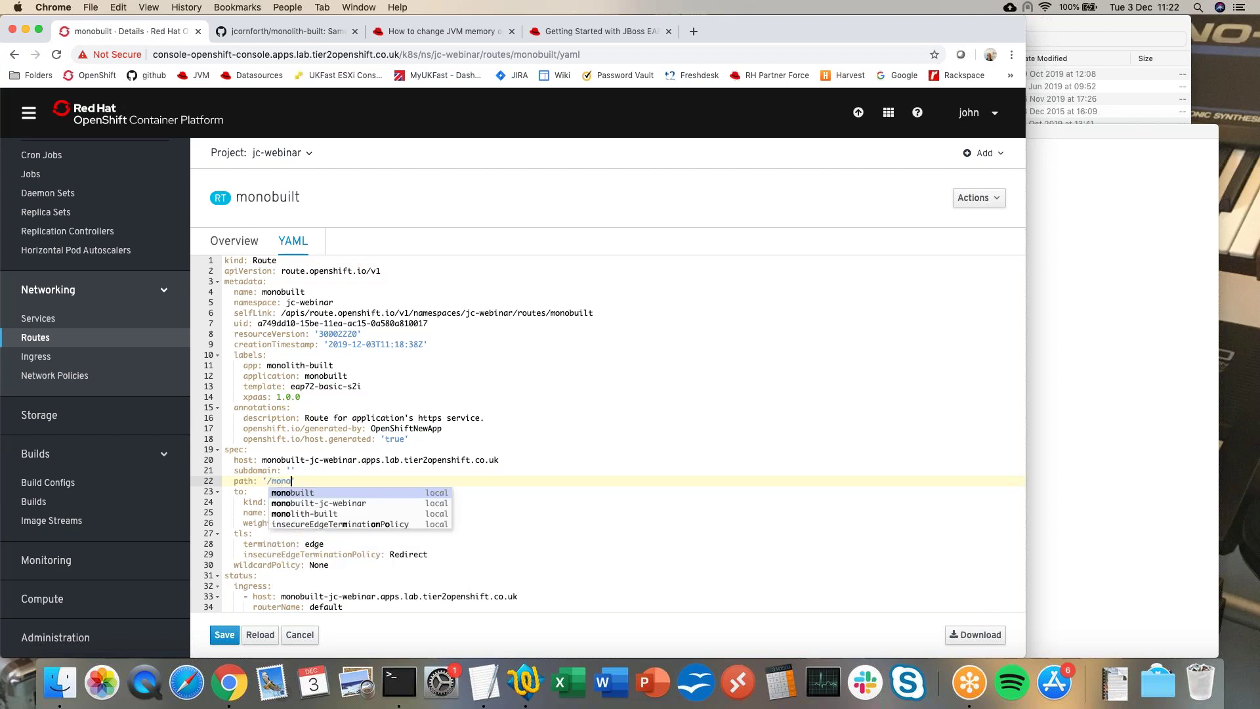
text(lith)
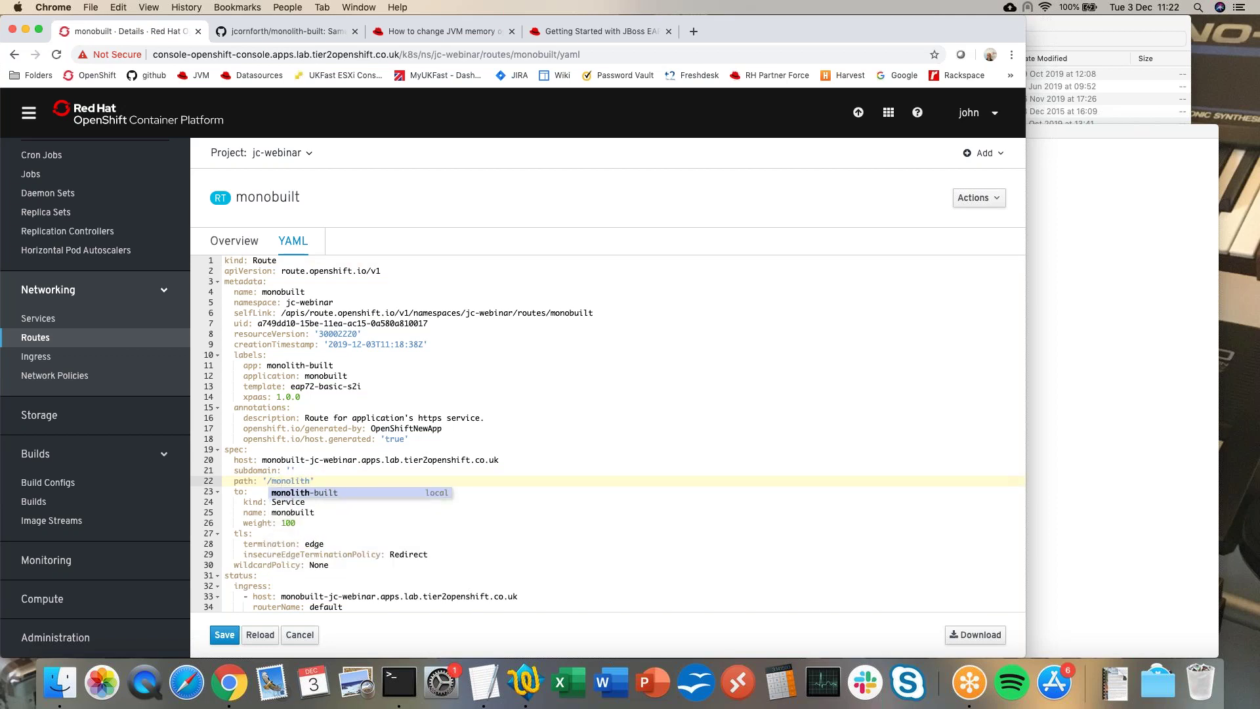
key(Escape)
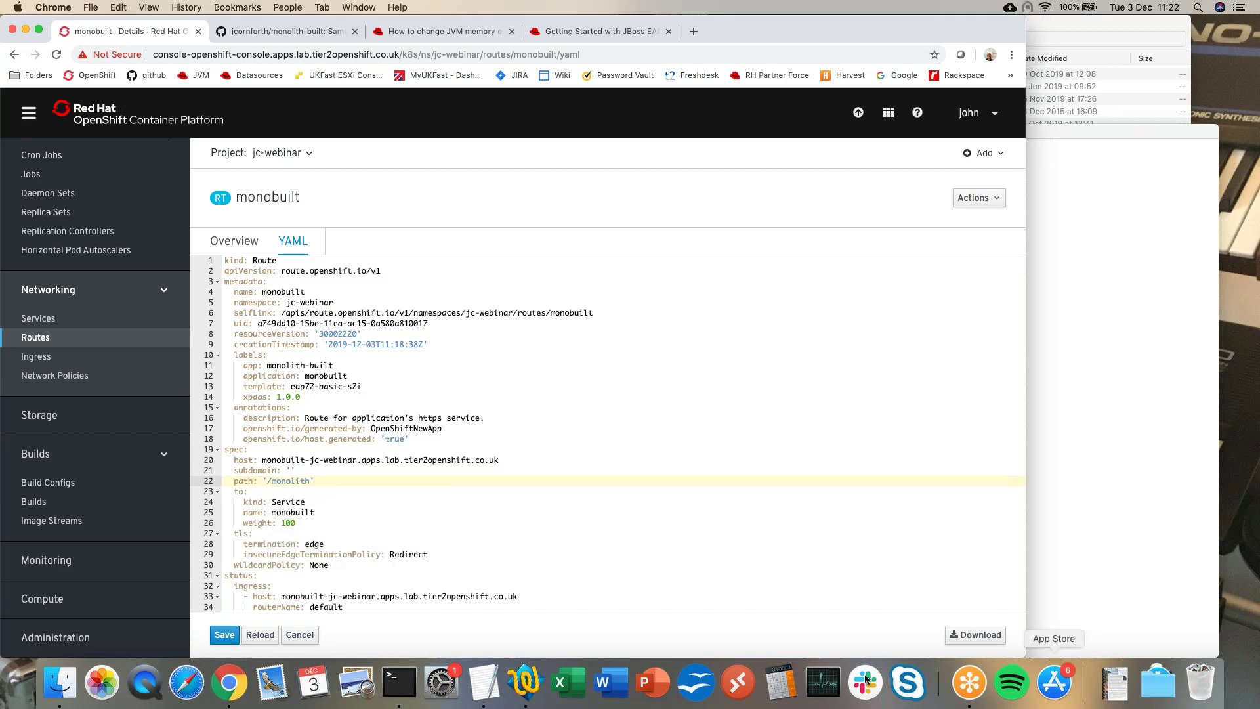
click(224, 635)
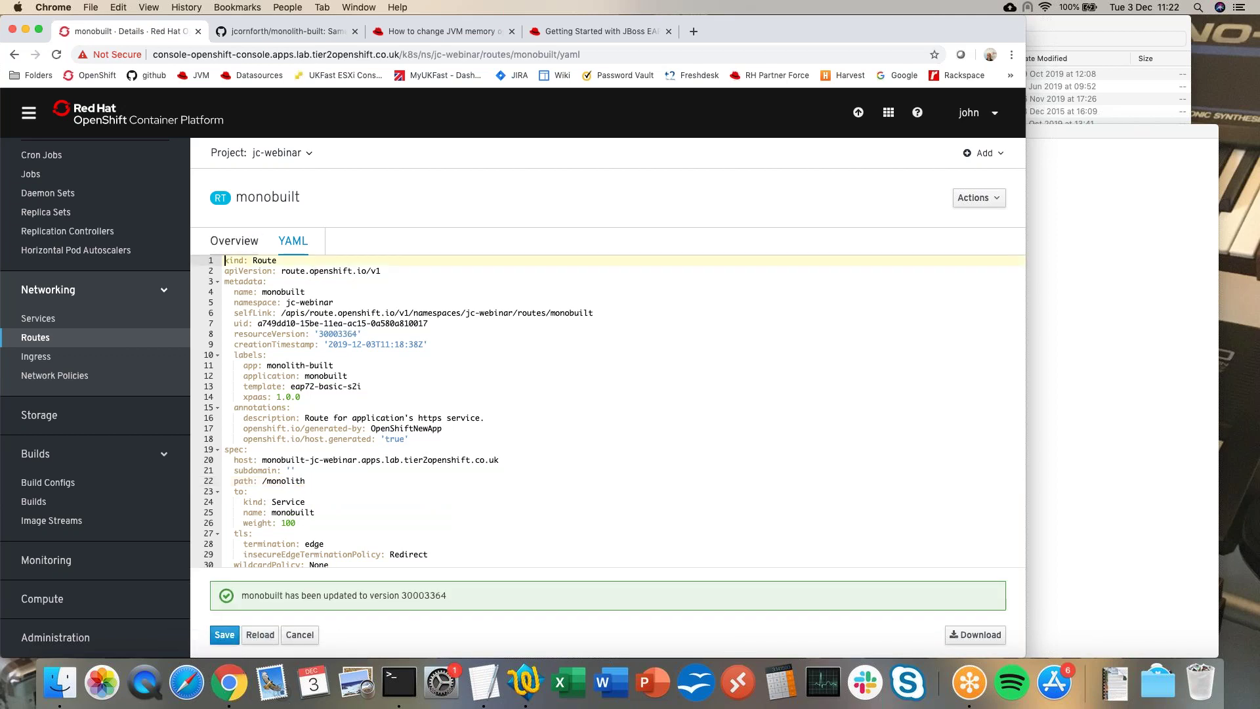
Open the monobuilt route's location from its overview to test the application, and close the application page.
click(240, 241)
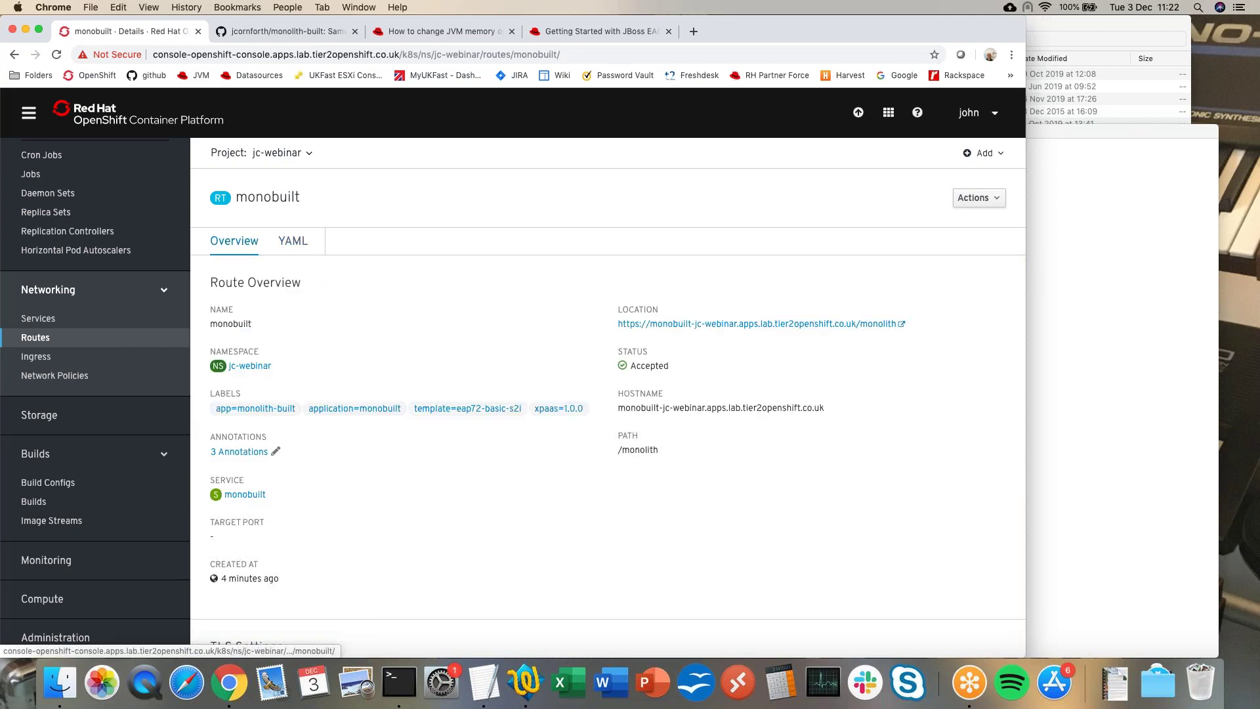
click(769, 324)
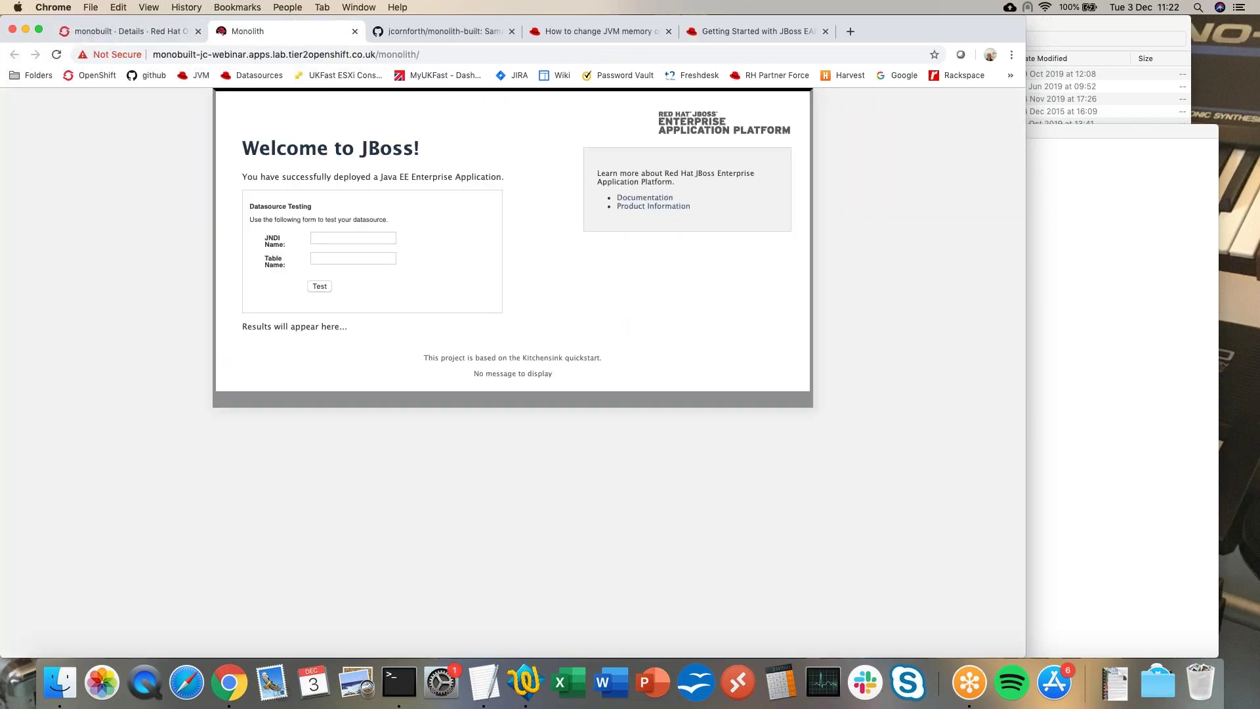
click(355, 31)
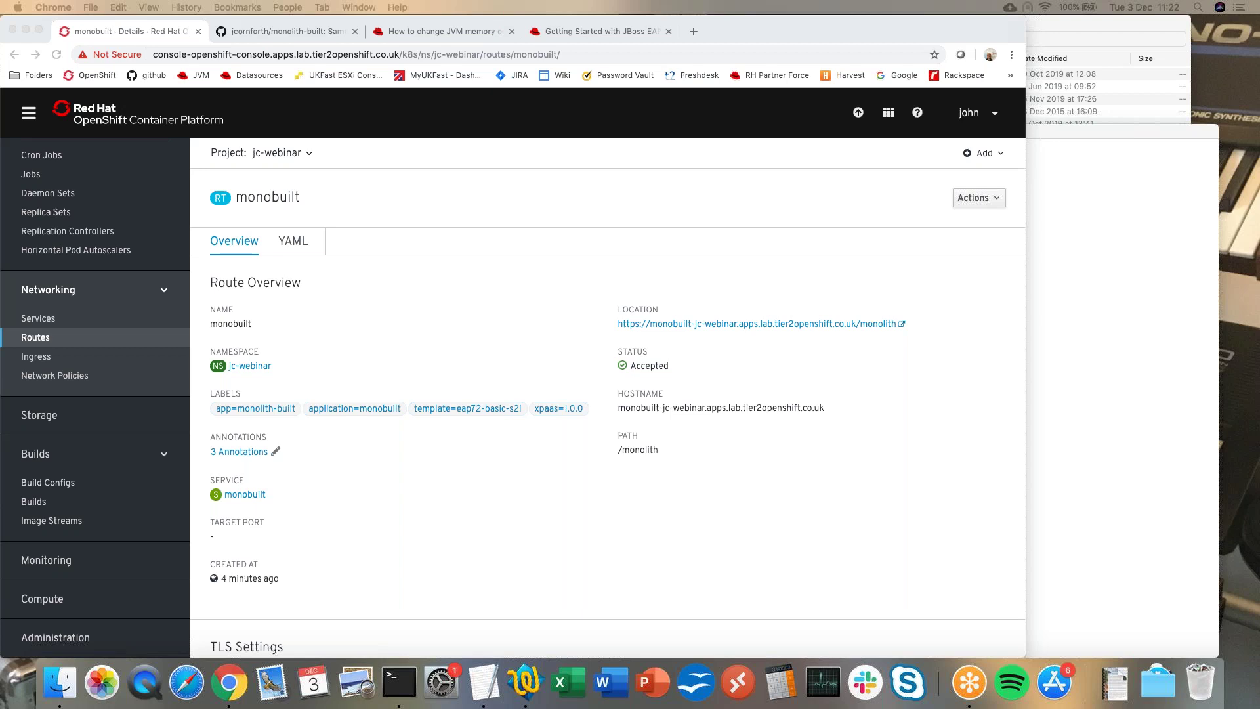
Switch to Terminal, list the pods with oc, and open a remote shell in pod monobuilt-1-7rtnx.
click(1103, 226)
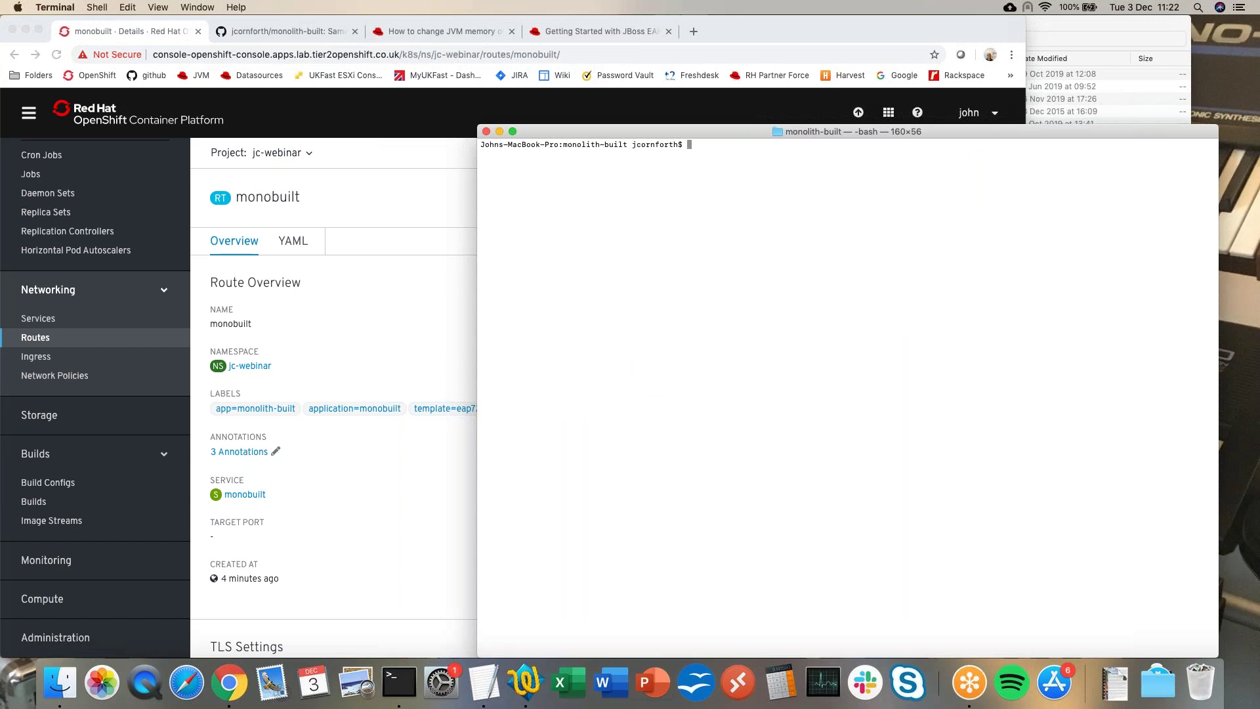
text(oc get pods)
key(Return)
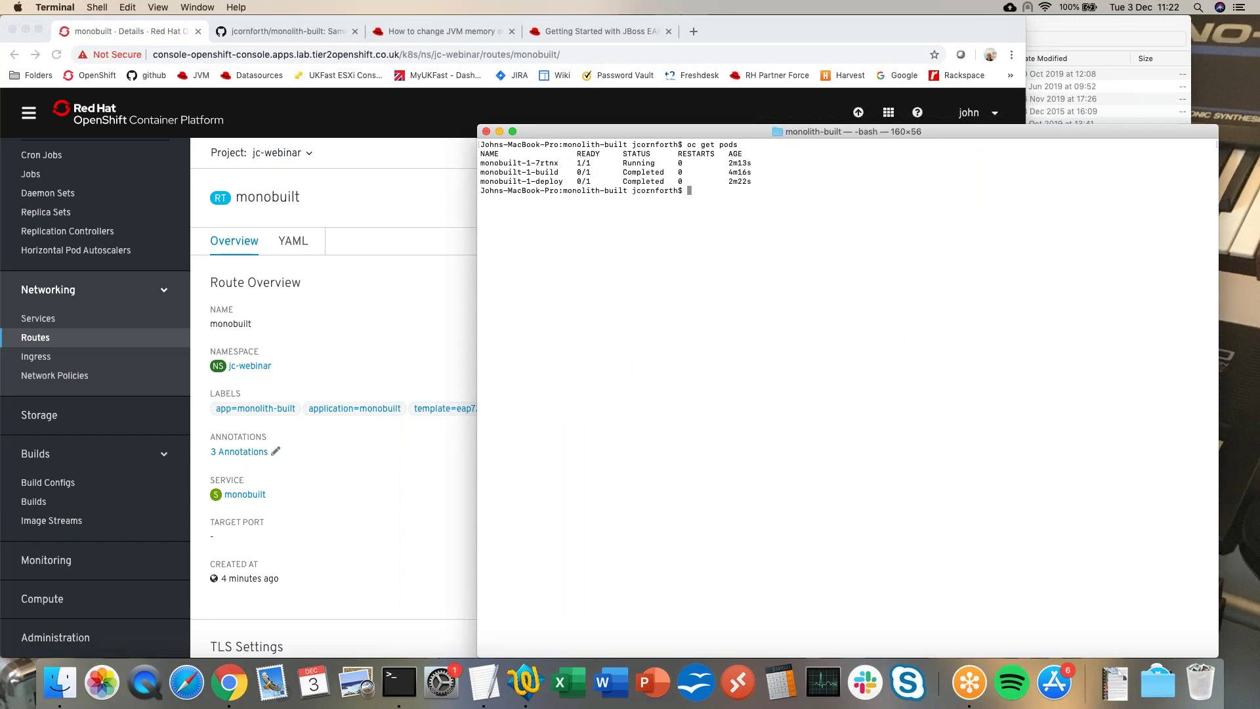
text(oc rsh)
drag(480, 163, 558, 164)
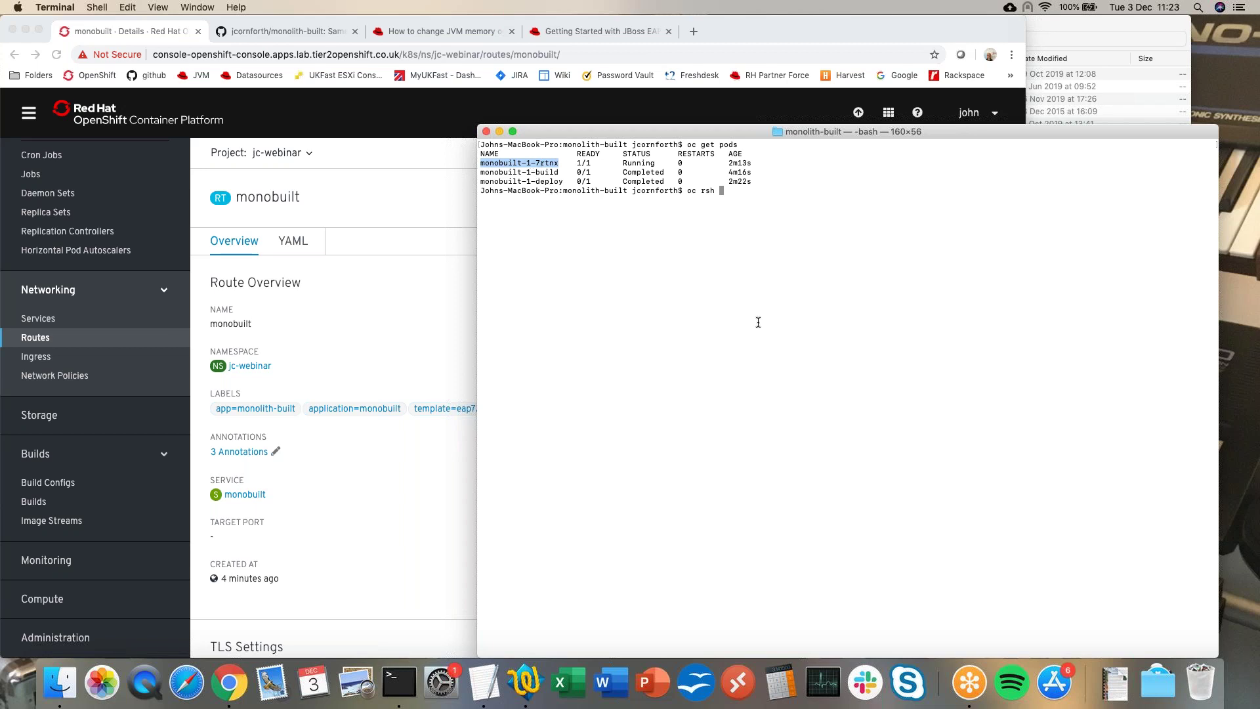
text(monobuilt-1-7rtnx)
key(Return)
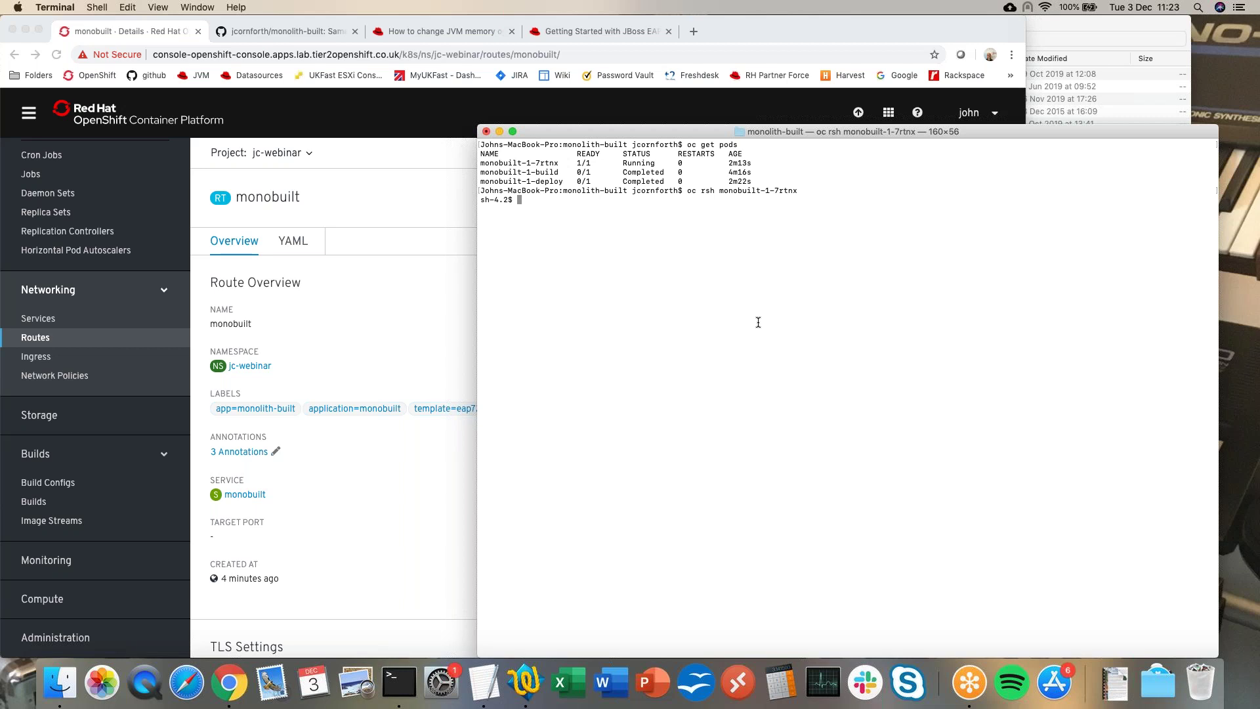
Print the pod's working directory, and list all files of /opt/eap/standalone/deployments/ in long format from inside that folder.
text(pwd)
key(Return)
text(cd /opt/eap/st)
key(Tab)
text(d)
key(Tab)
key(Return)
text(ls -al)
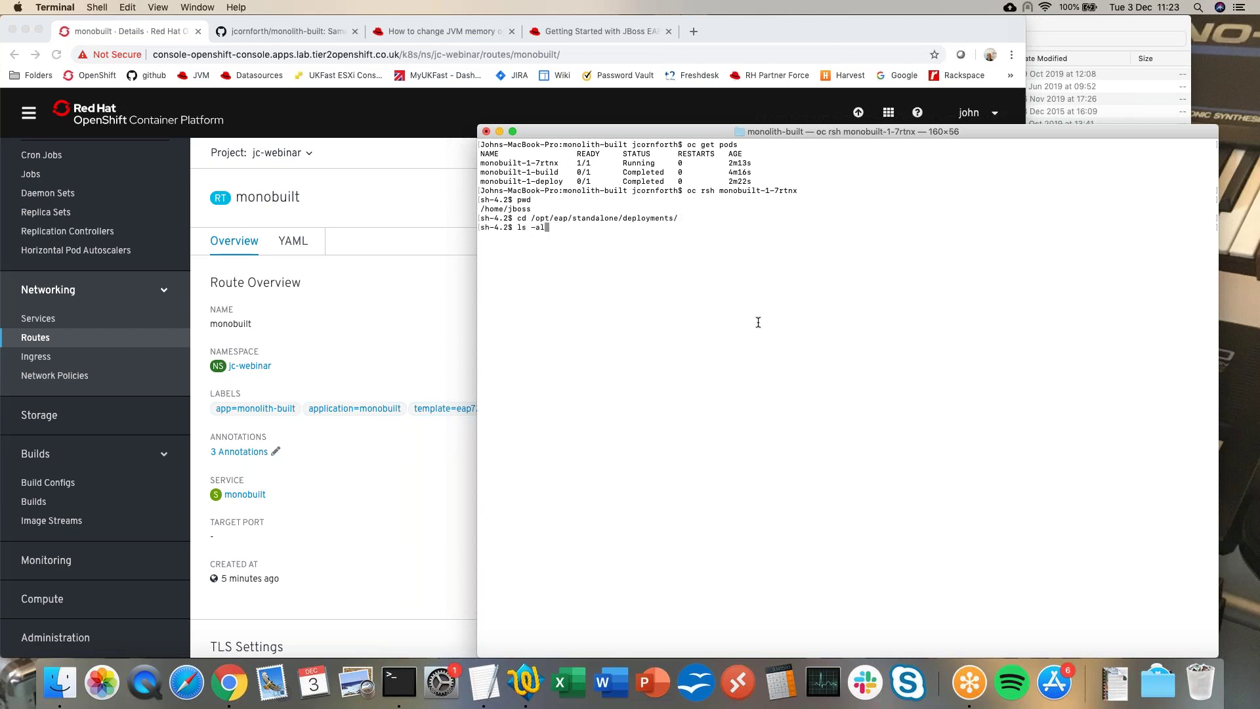
key(Return)
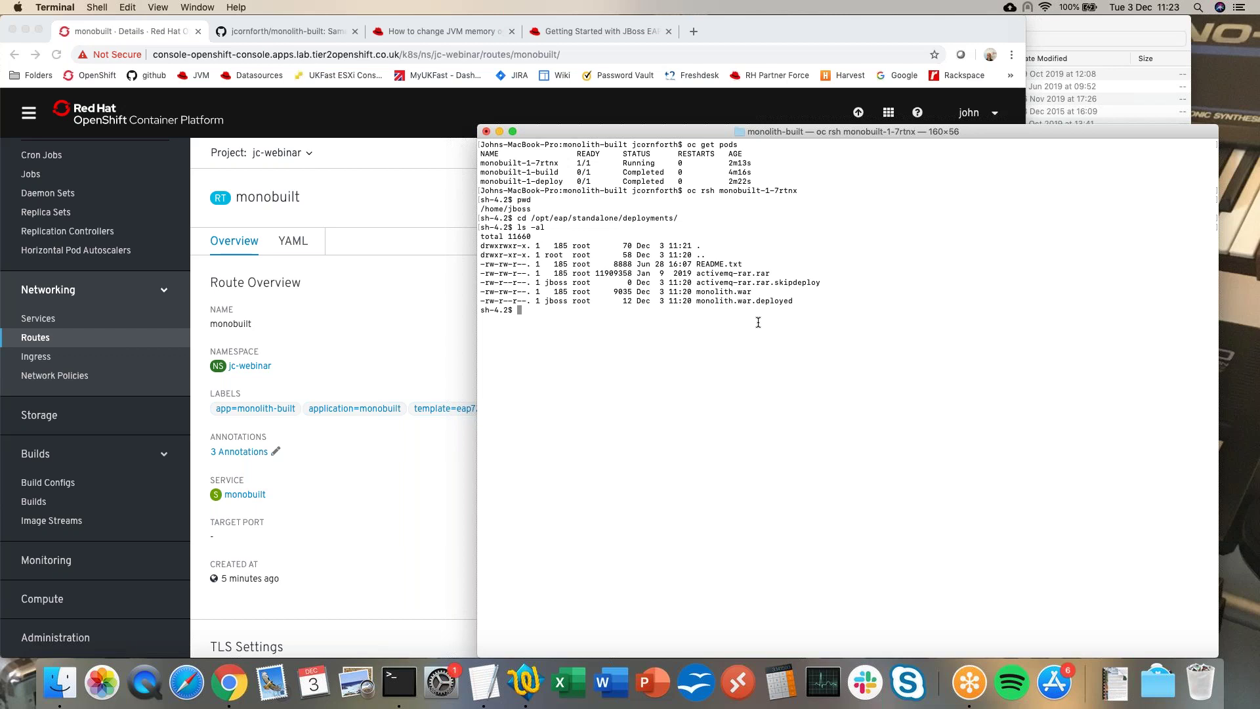
Change to the sibling configuration directory, list all its files in long format, and point out standalone-openshift.xml.
text(cd ../configuration)
key(Return)
text(ls -al)
key(Return)
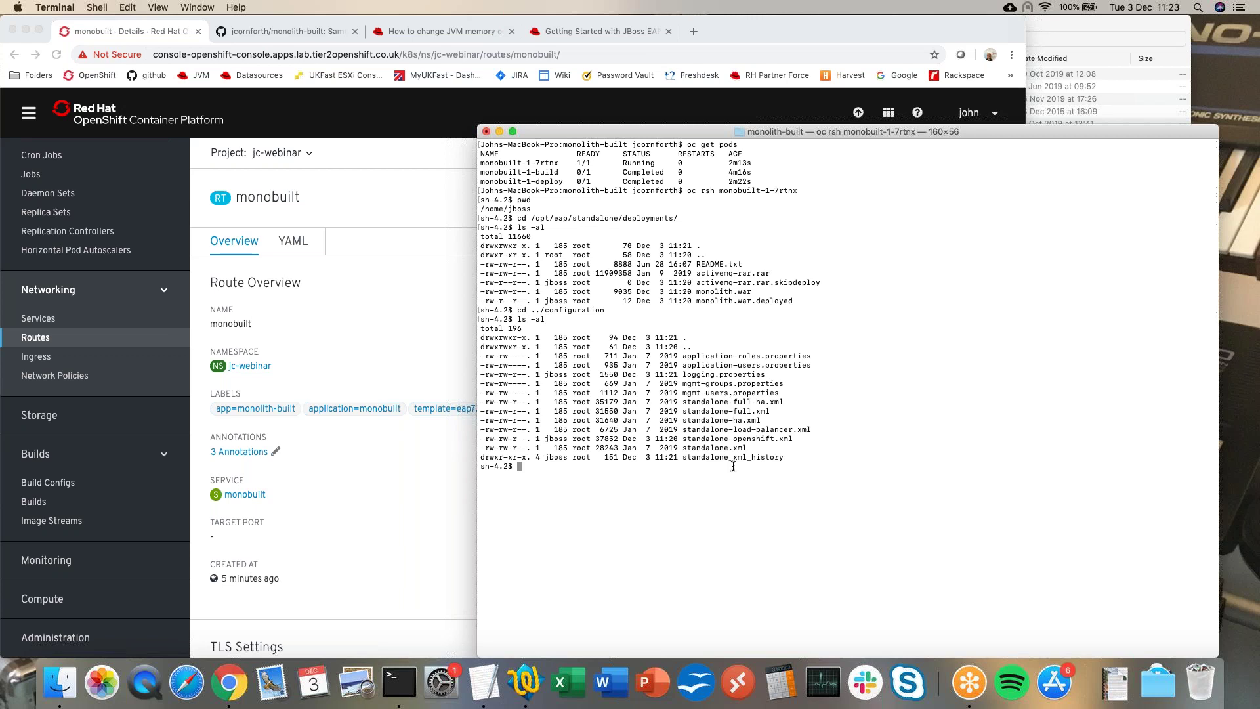
drag(683, 439, 803, 442)
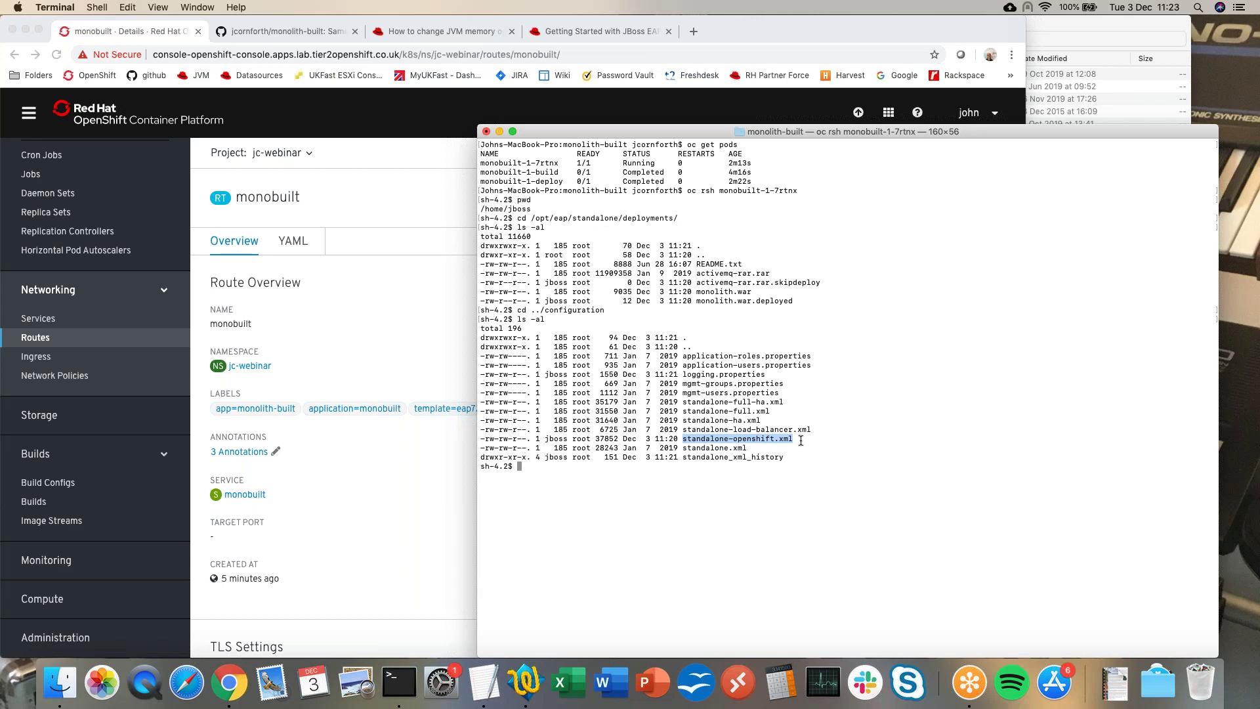
click(801, 442)
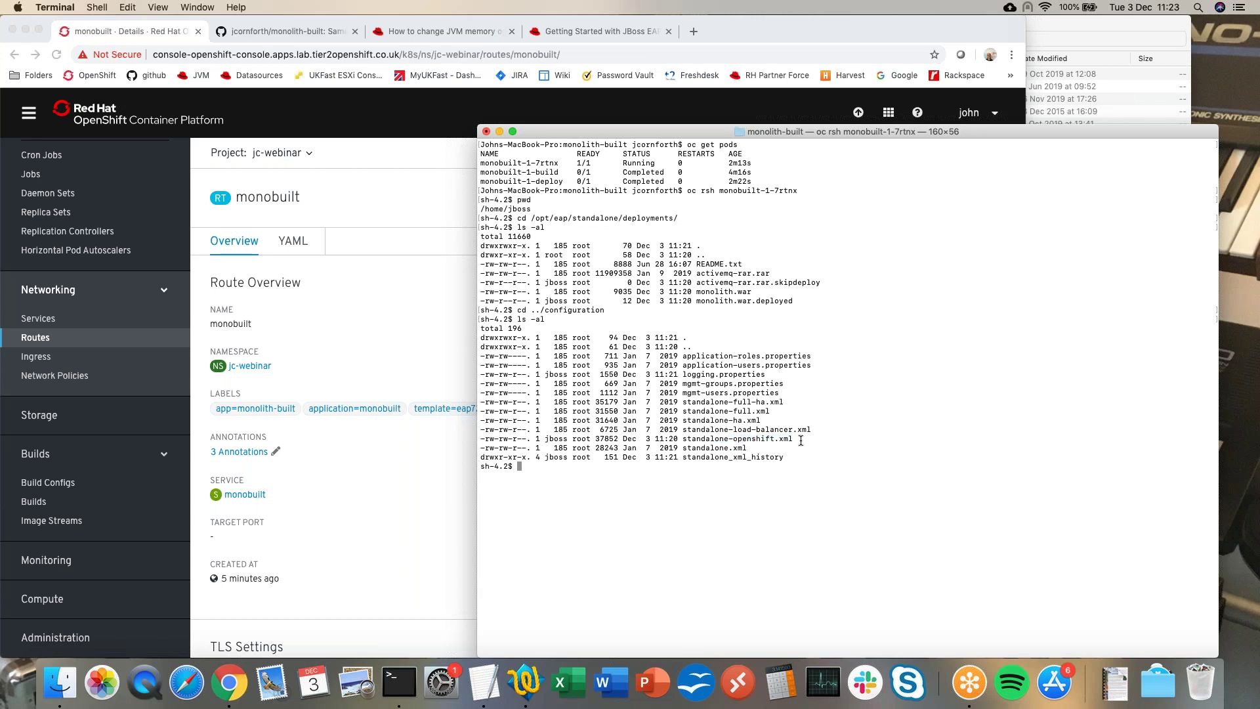
Open standalone-openshift.xml in vi to view the server configuration.
text(vi open)
key(BackSpace)
key(BackSpace)
key(BackSpace)
key(BackSpace)
text(standalone-o)
key(Tab)
key(Return)
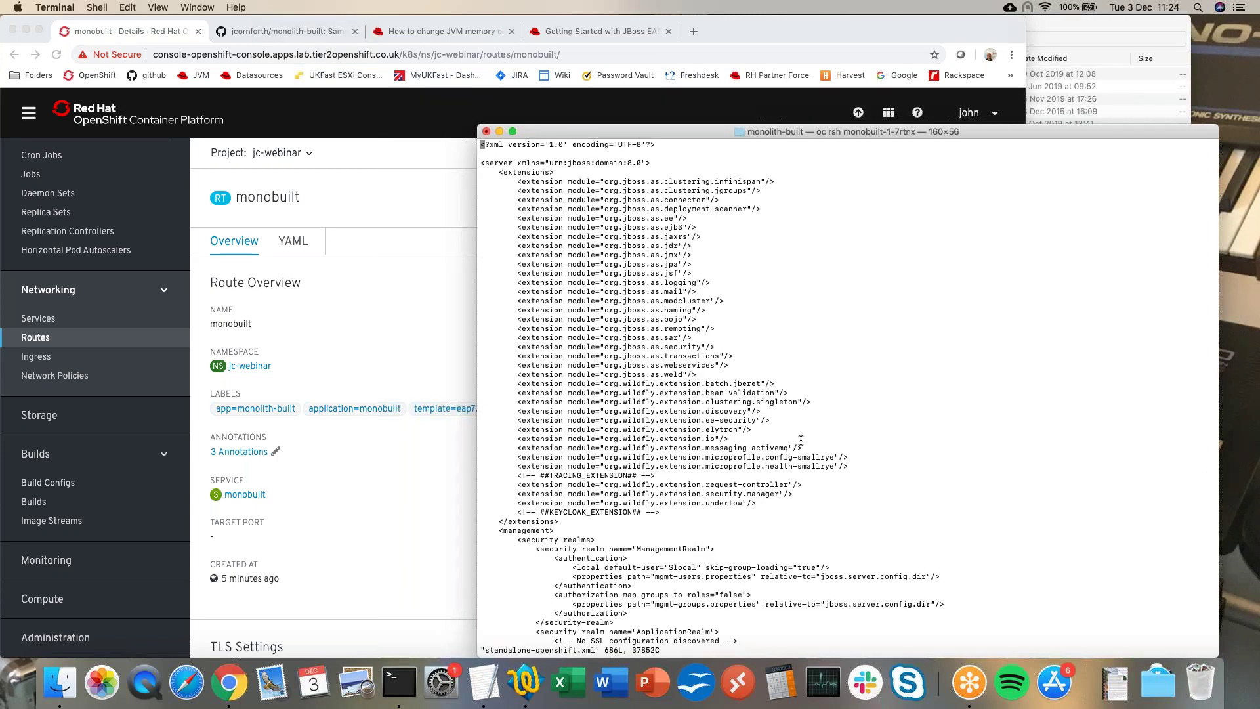
Look through the logging, datasources, deployment-scanner and concurrency sections of standalone-openshift.xml.
scroll(859, 486, down, 15)
scroll(859, 485, down, 20)
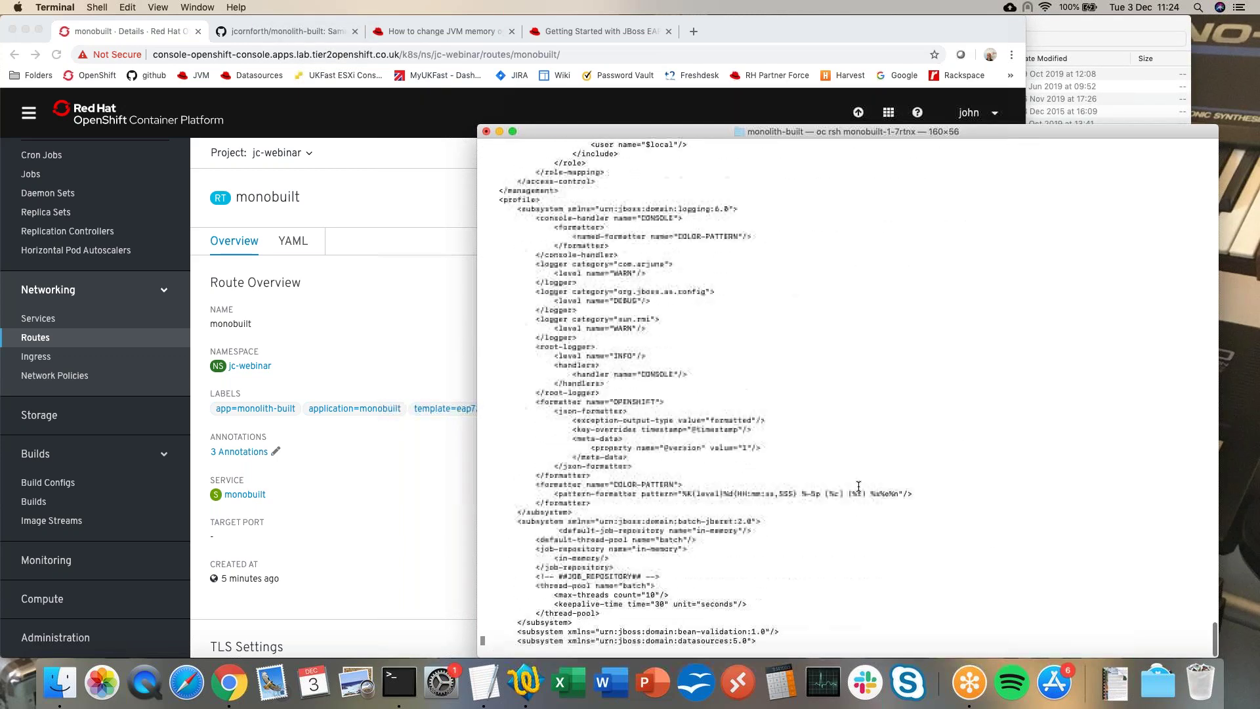
scroll(859, 485, down, 3)
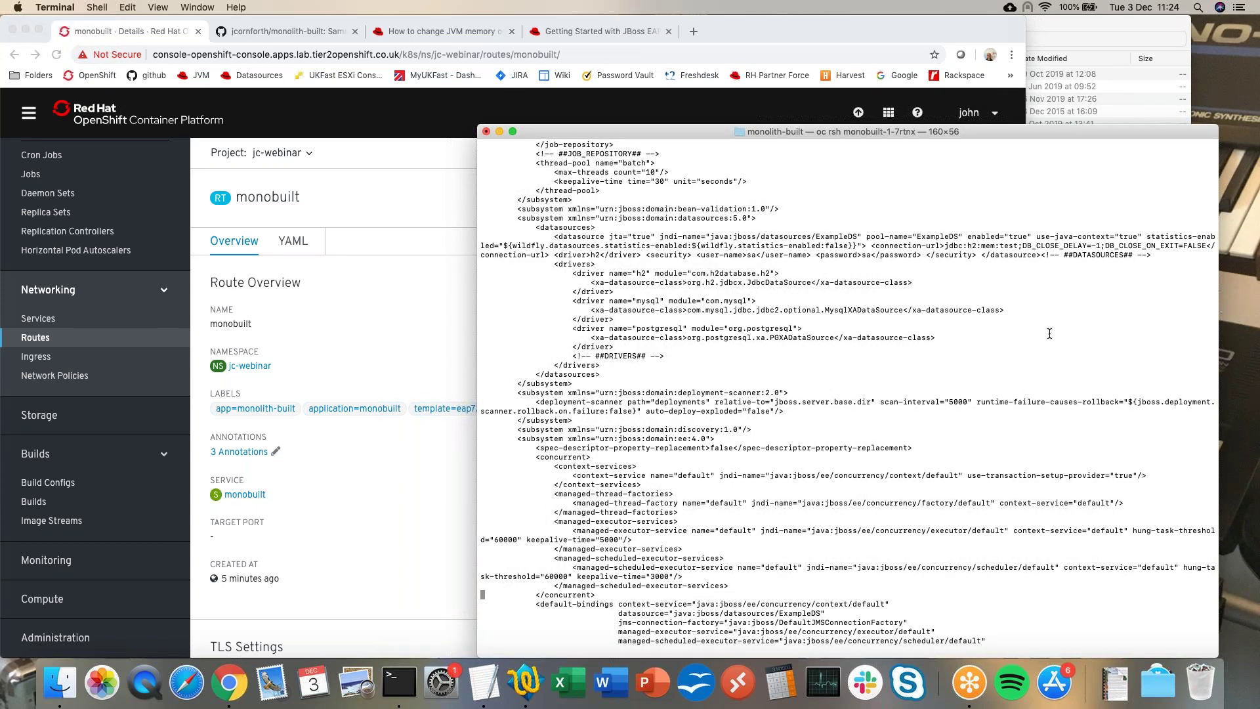
scroll(1049, 334, down, 15)
scroll(1049, 333, up, 20)
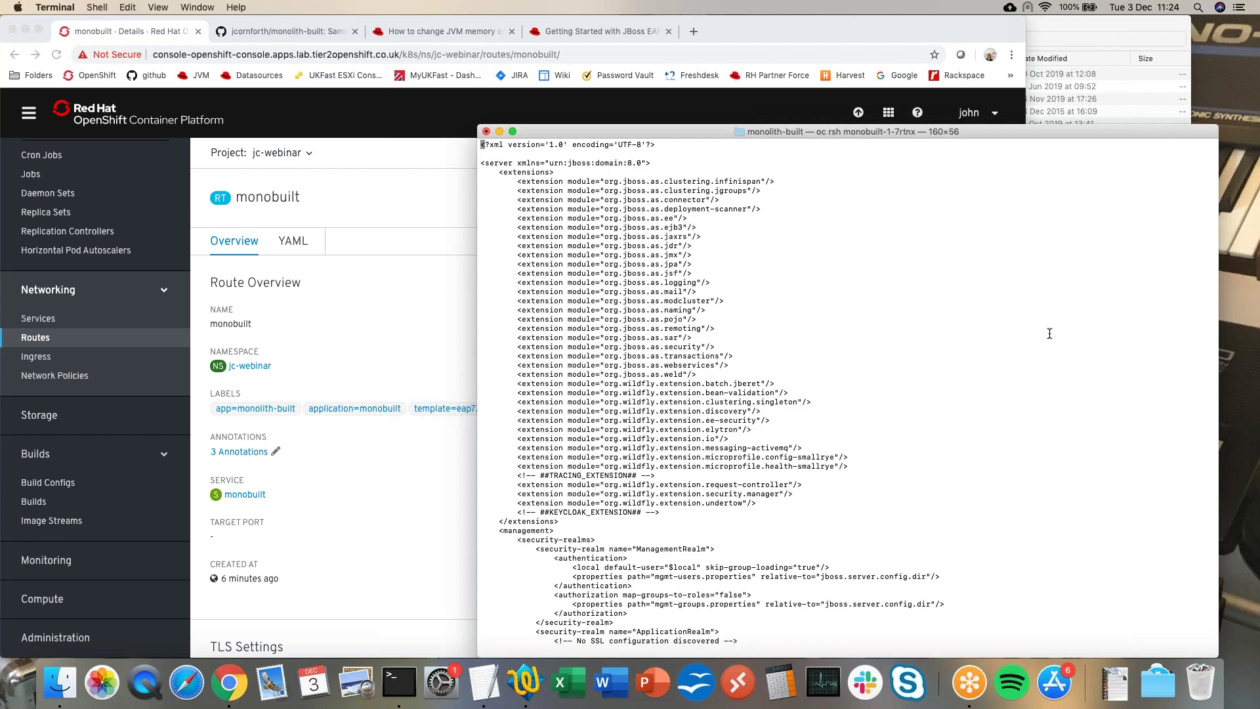
Quit vi without saving and exit the pod's remote shell.
text(:q)
key(Return)
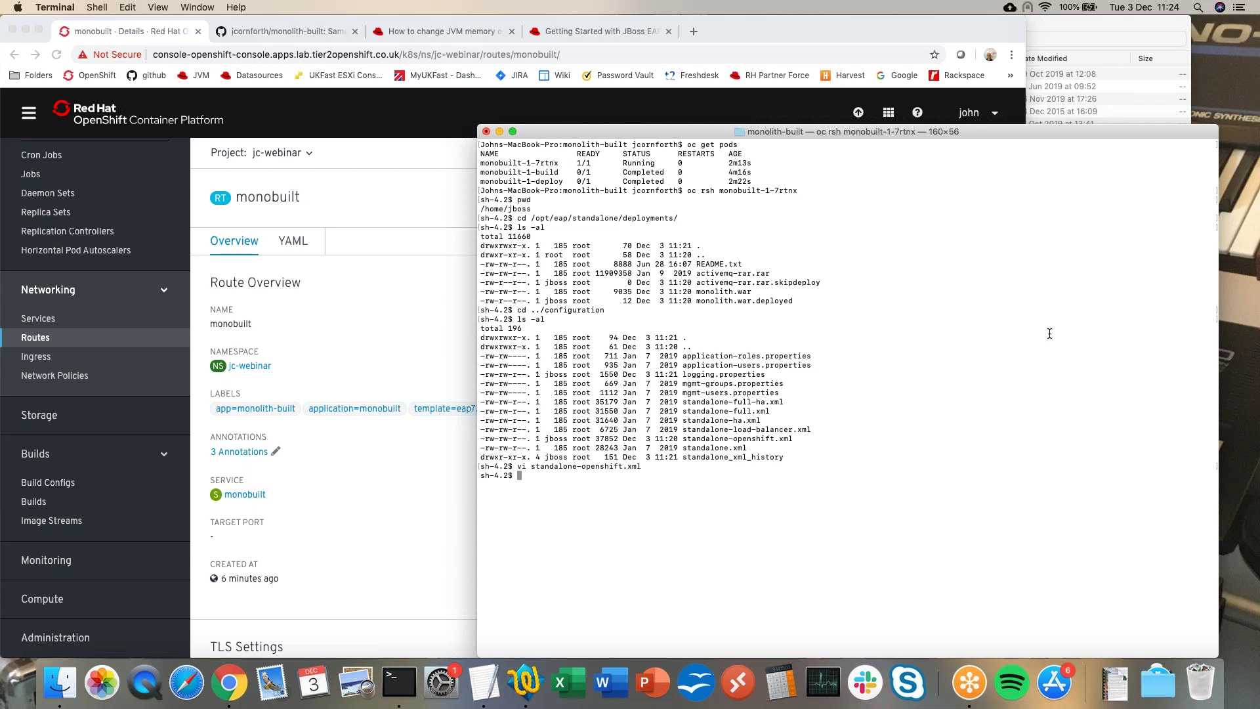
text(exit)
key(Return)
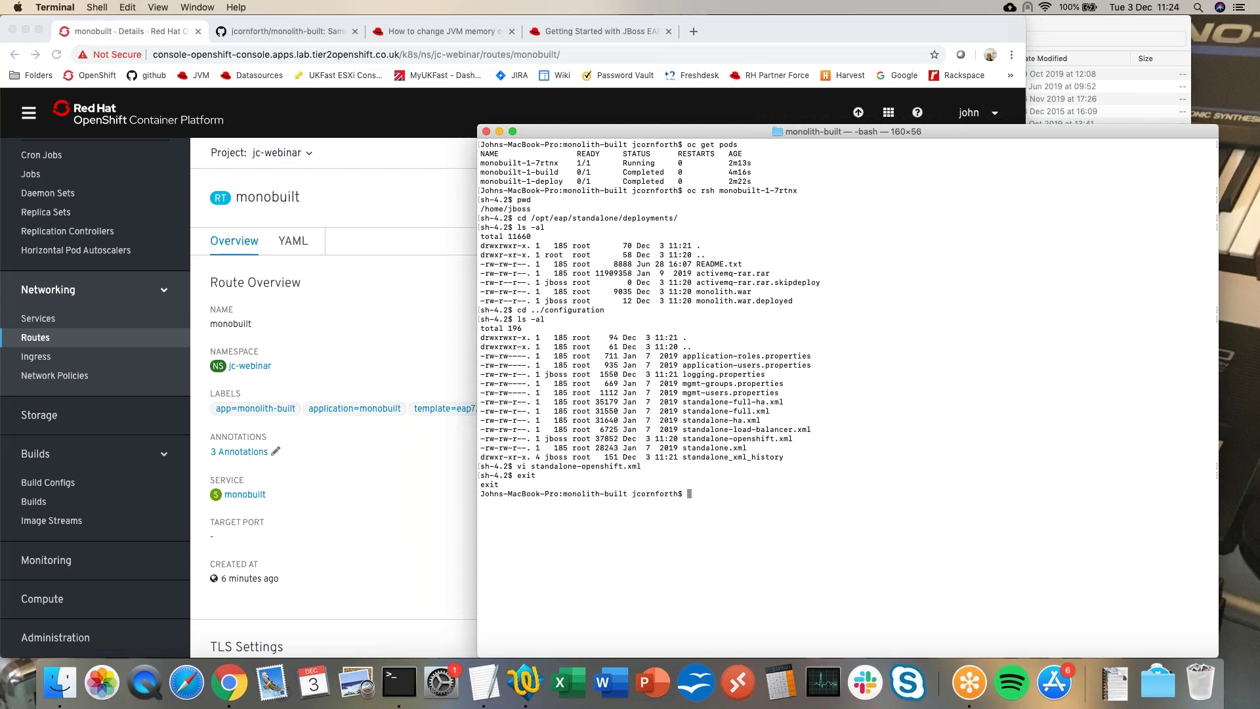
Switch to Chrome to view the monolith-built GitHub repository's contents, go back to the monobuilt route page, and return to Terminal.
click(273, 40)
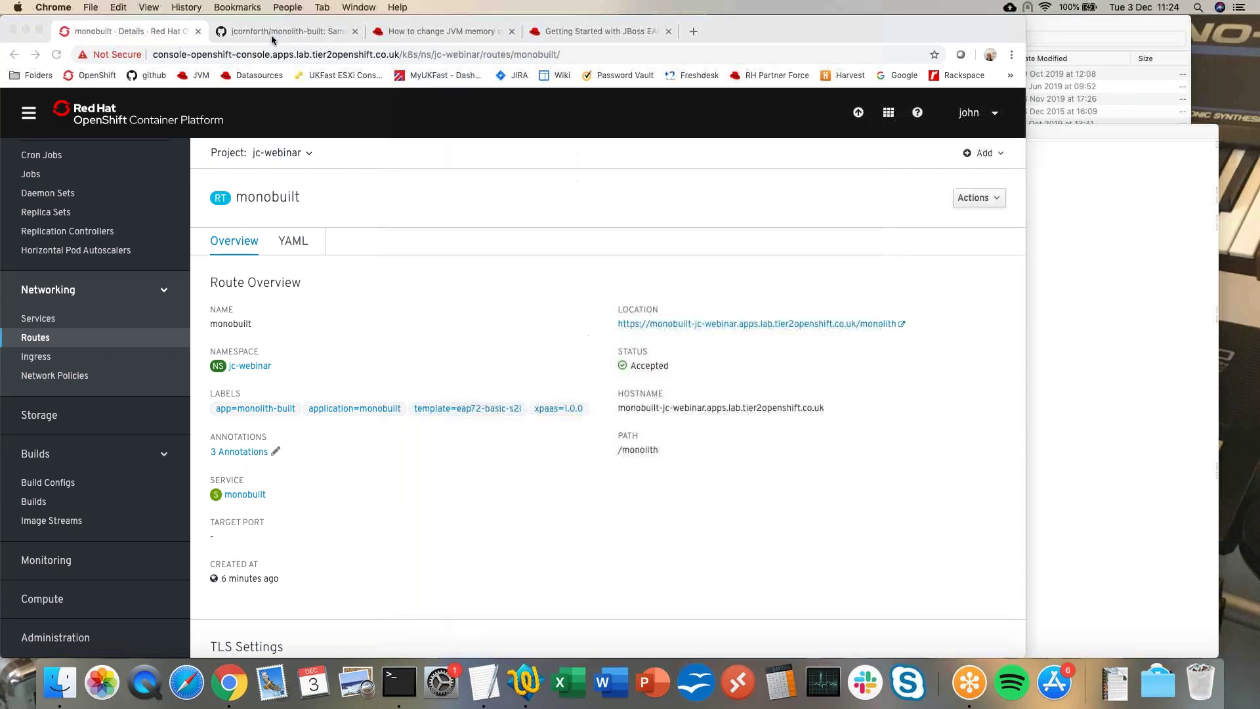
click(272, 34)
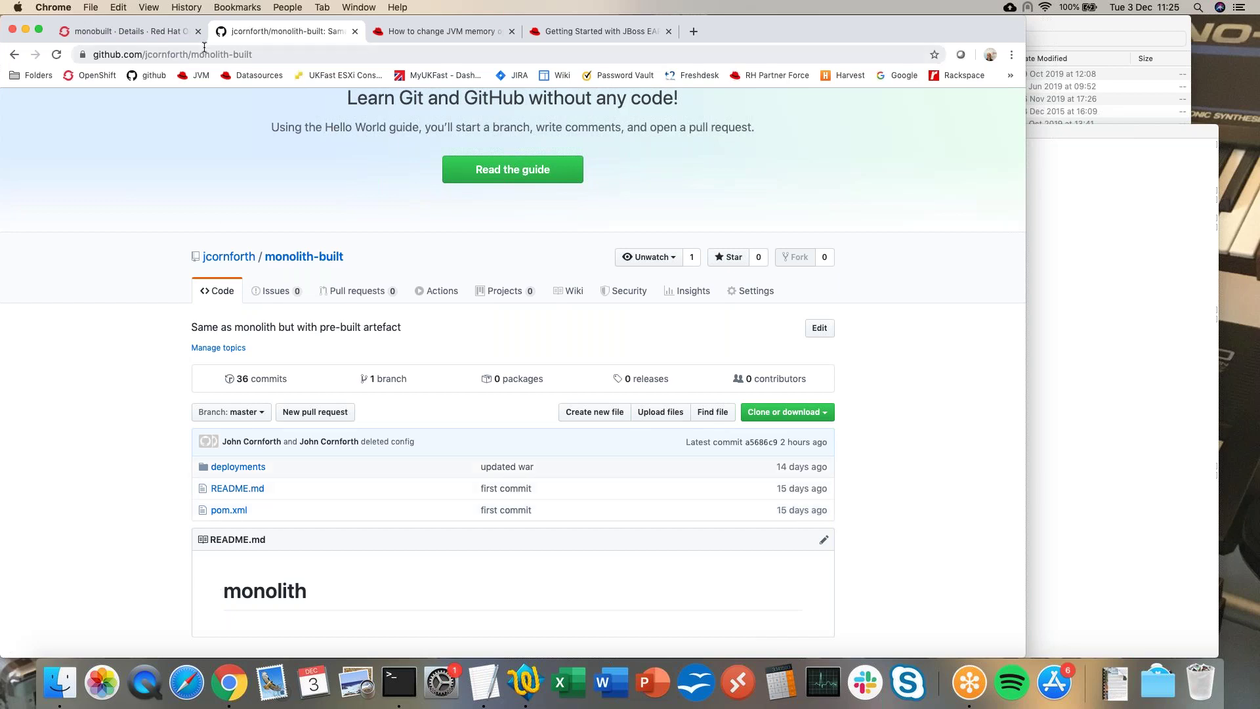
click(135, 31)
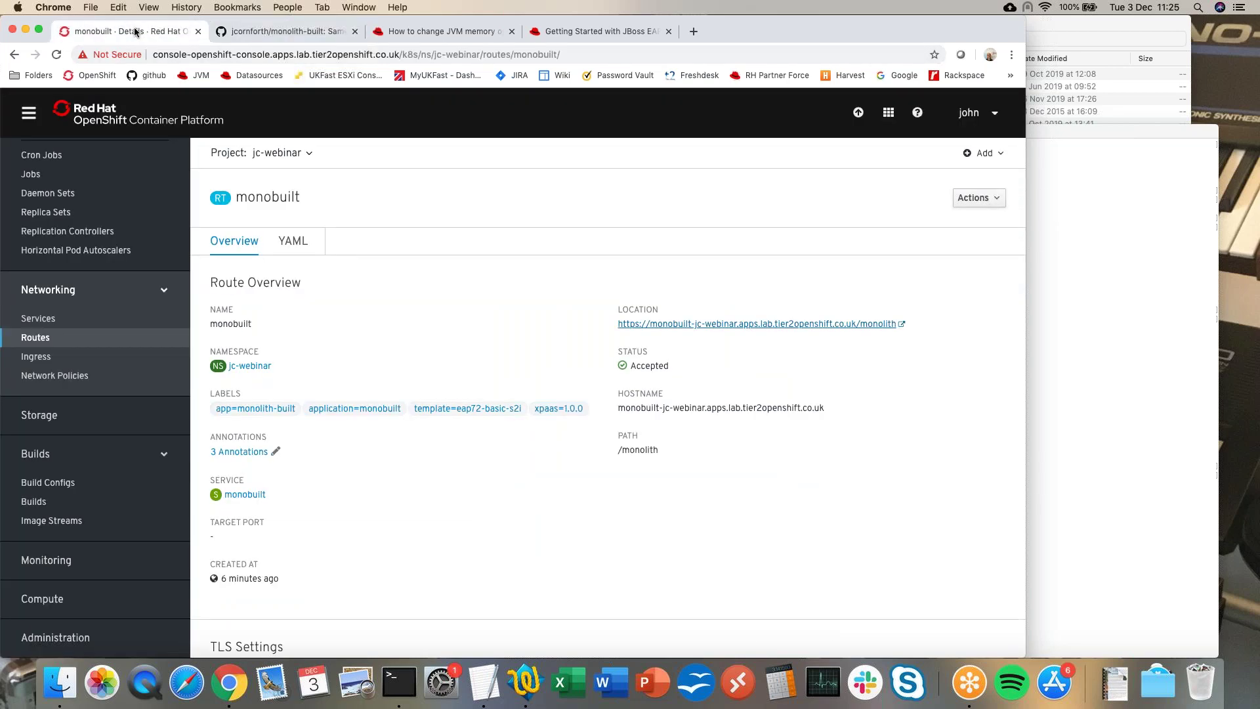
click(1113, 407)
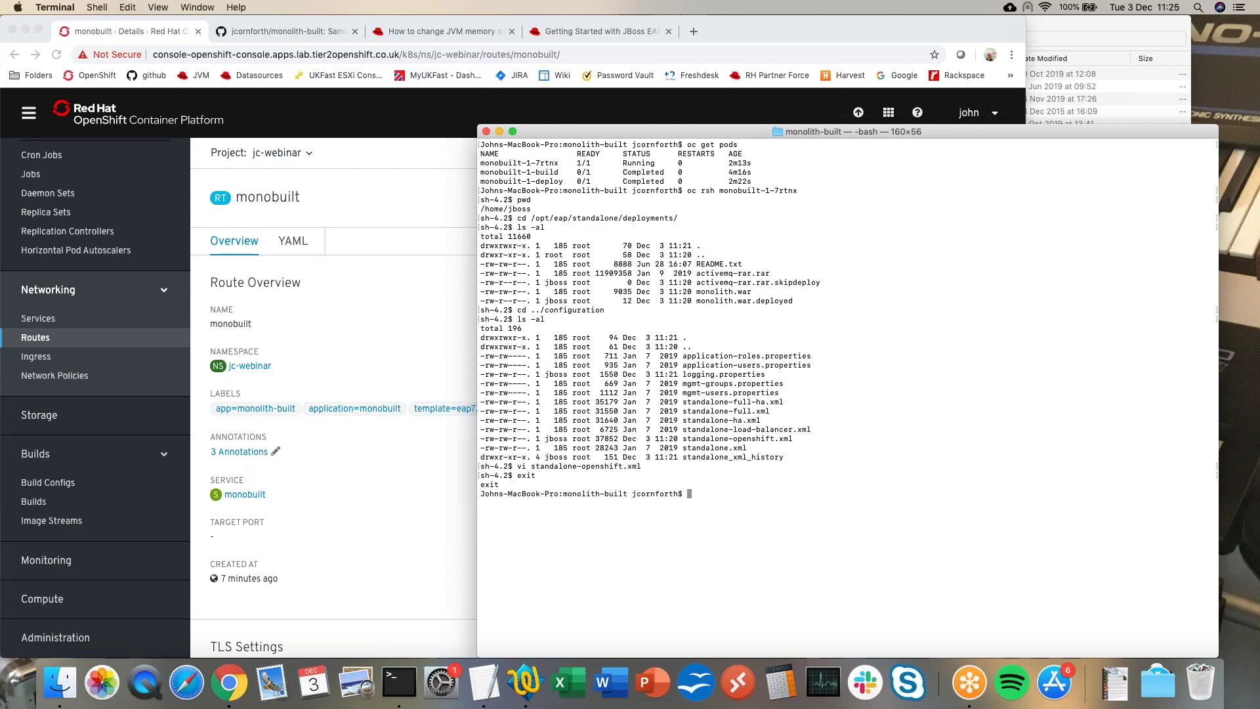
text(oc get)
key(BackSpace)
key(BackSpace)
key(BackSpace)
key(BackSpace)
key(BackSpace)
key(BackSpace)
Print the local working directory and create a directory named configuration inside it.
text(pwd)
key(Return)
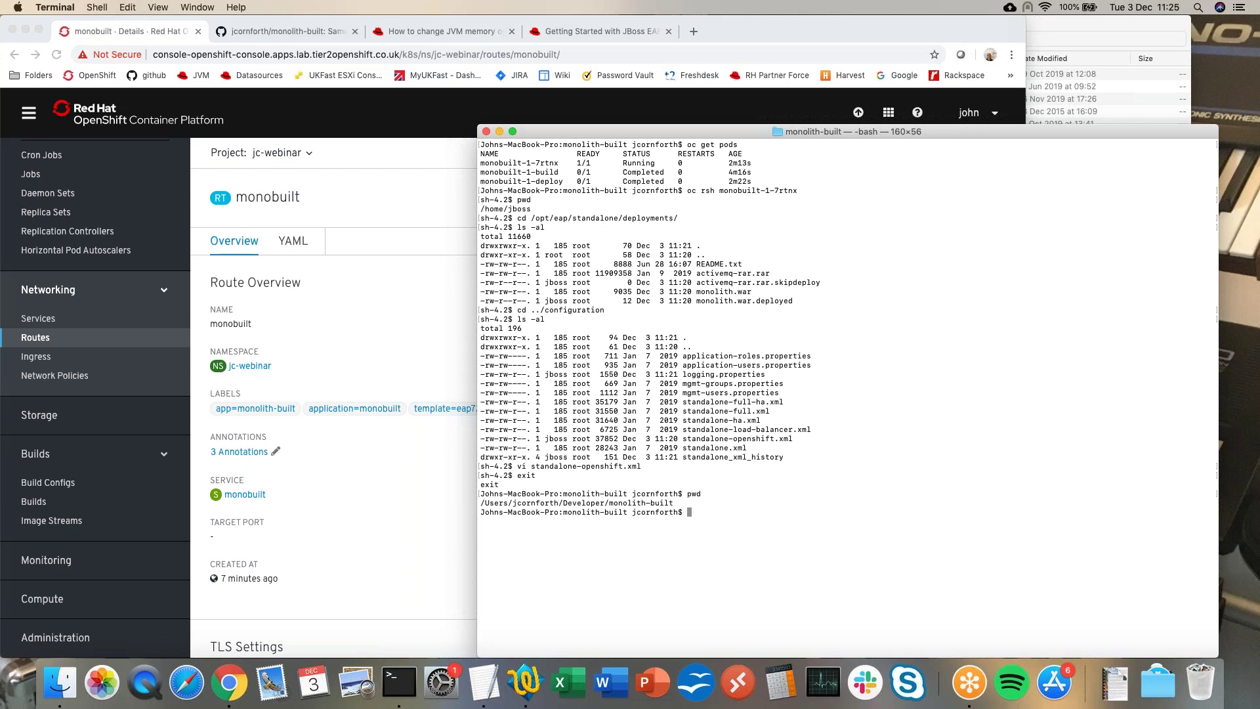
text(mkdir configuration)
key(Return)
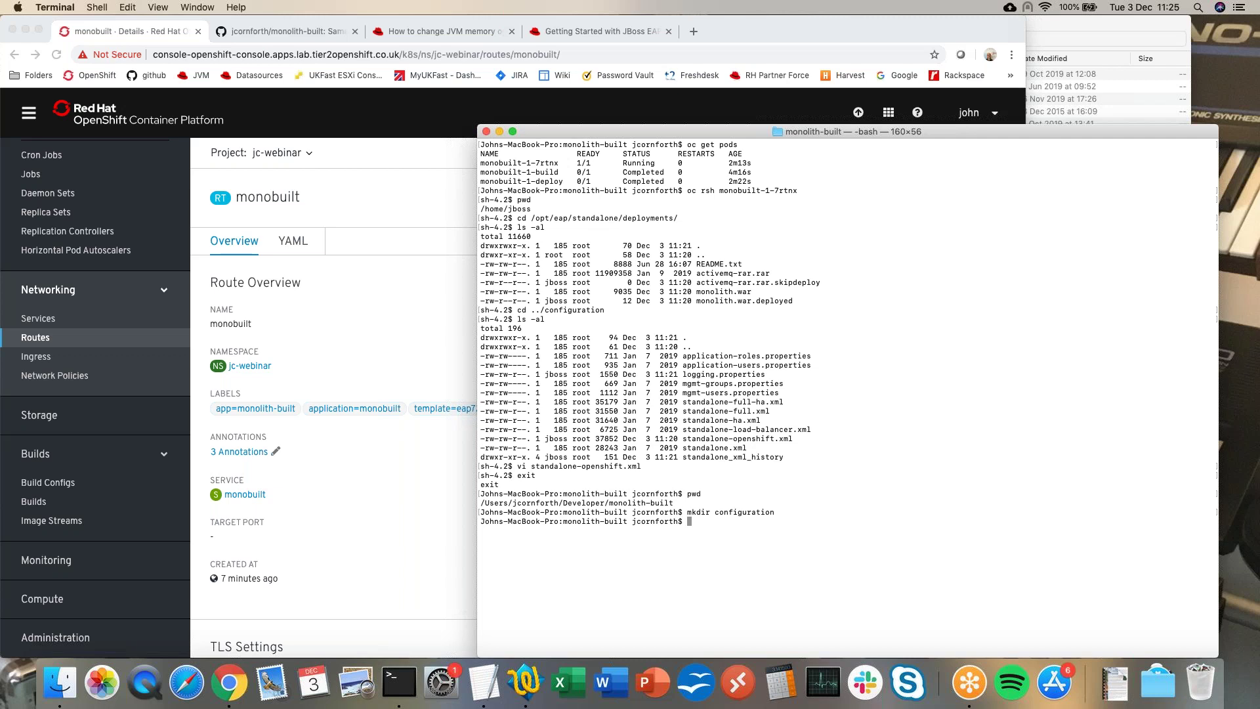
Copy /opt/eap/standalone/configuration/standalone-openshift.xml from pod monobuilt-1-7rtnx into the local configuration/ folder with oc rsync.
text(oc rsync)
text(monobuilt-1-7rtnx)
text(:/opt/eap/sstandalone)
key(BackSpace)
key(BackSpace)
key(BackSpace)
key(BackSpace)
key(BackSpace)
key(BackSpace)
key(BackSpace)
key(BackSpace)
key(BackSpace)
key(BackSpace)
text(tandalone/configuration/)
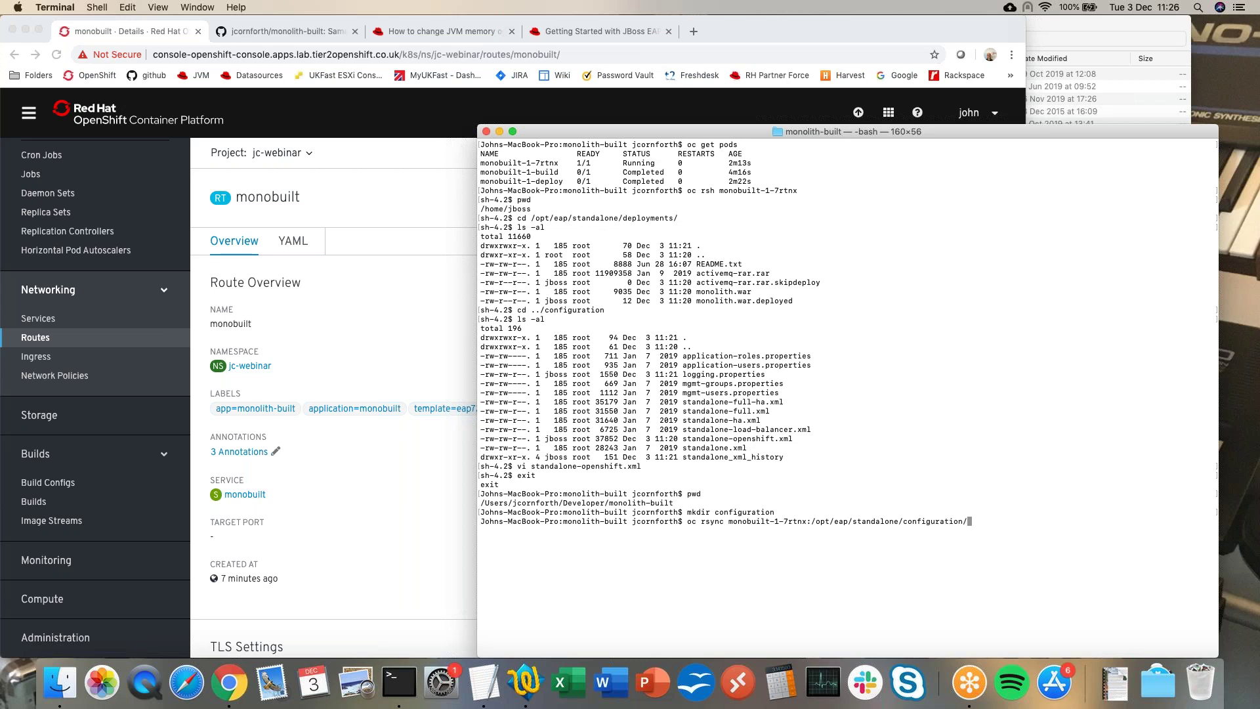
text(standalone-openshift.xml configuration/)
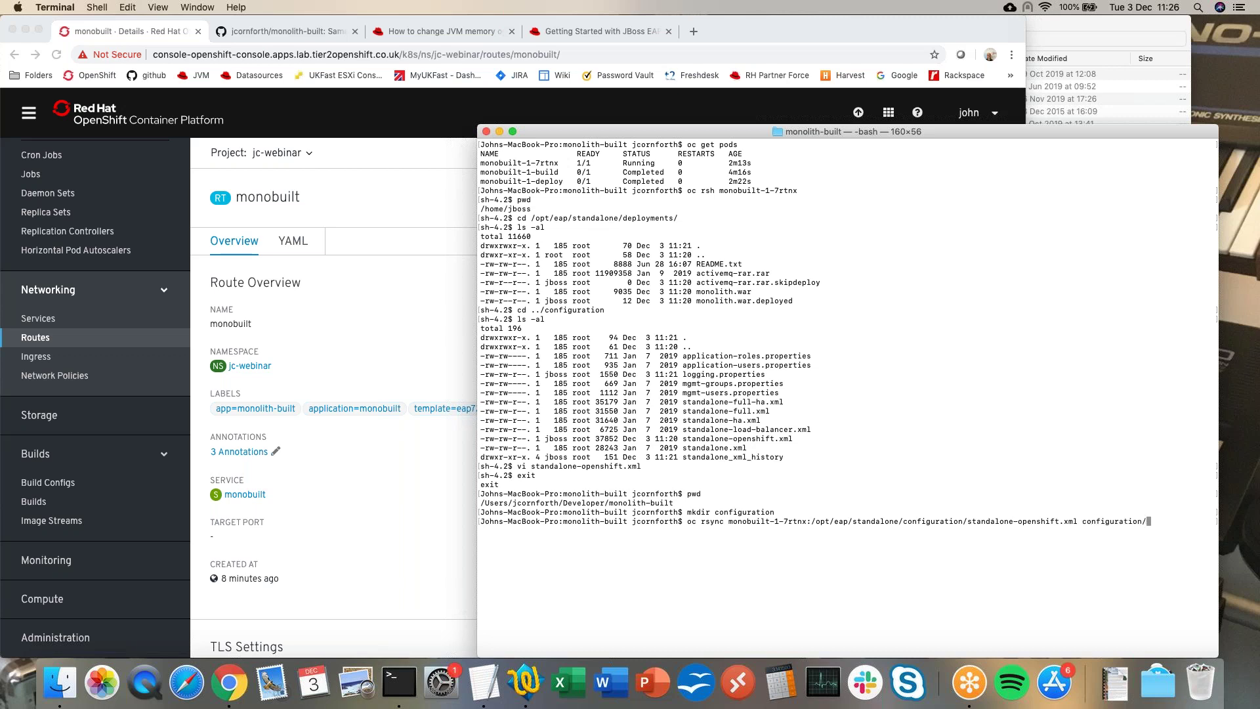
key(Return)
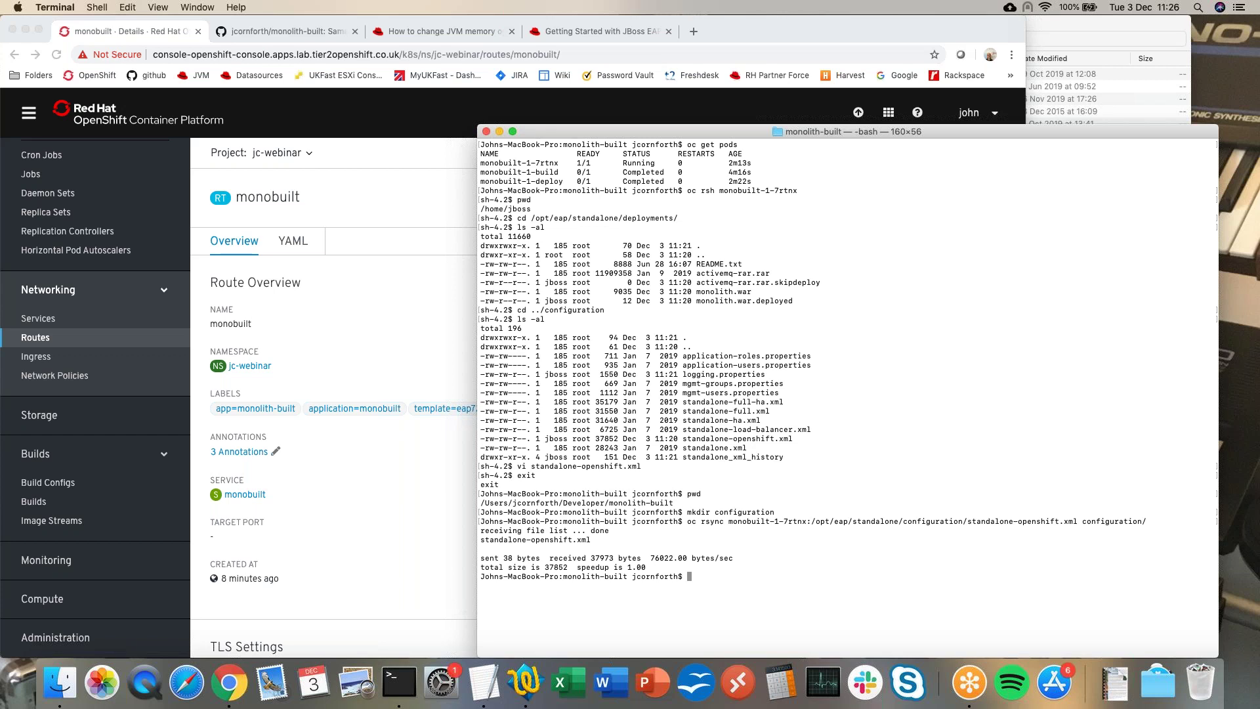
Switch to Finder and open standalone-openshift.xml from monolith-built's configuration folder in TextWrangler.
click(1096, 41)
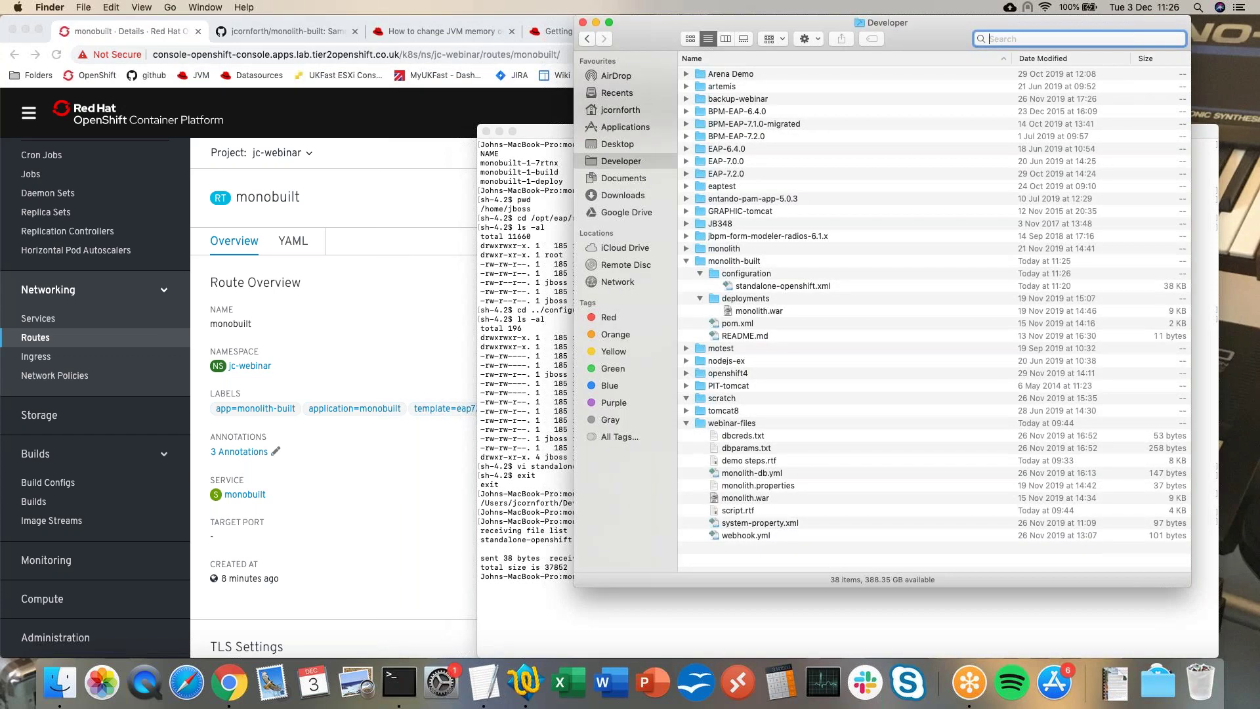
click(736, 274)
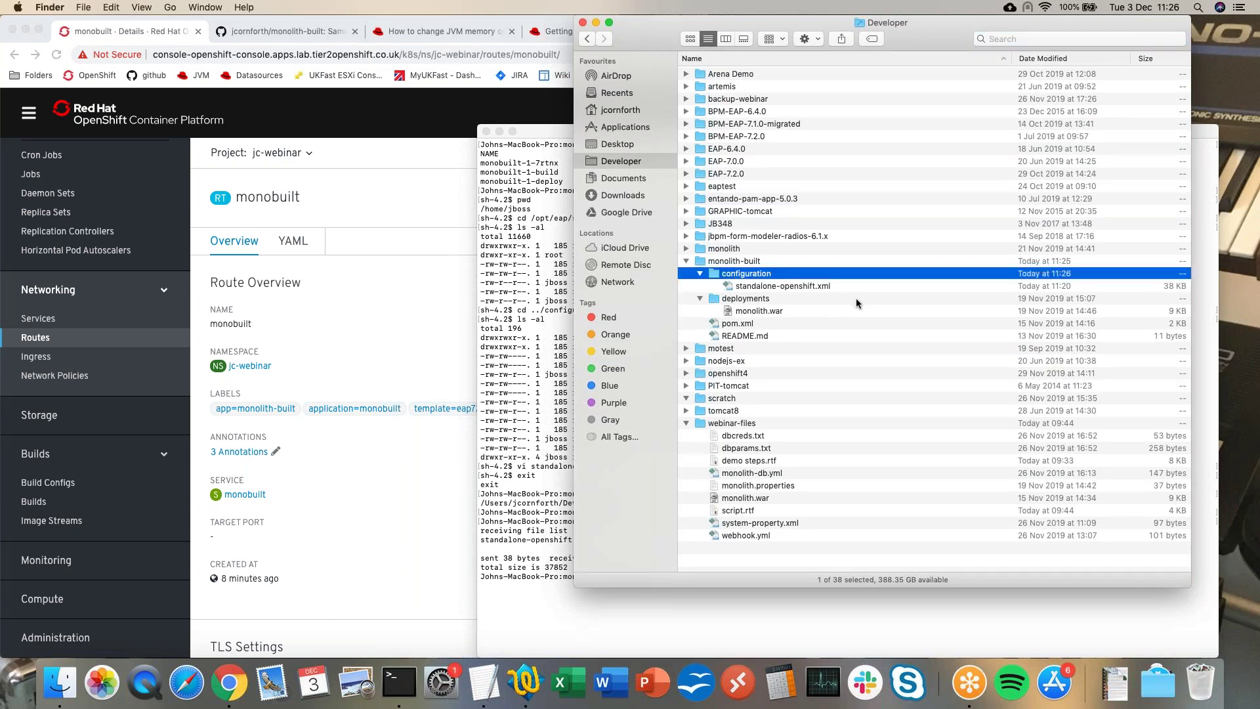
click(825, 285)
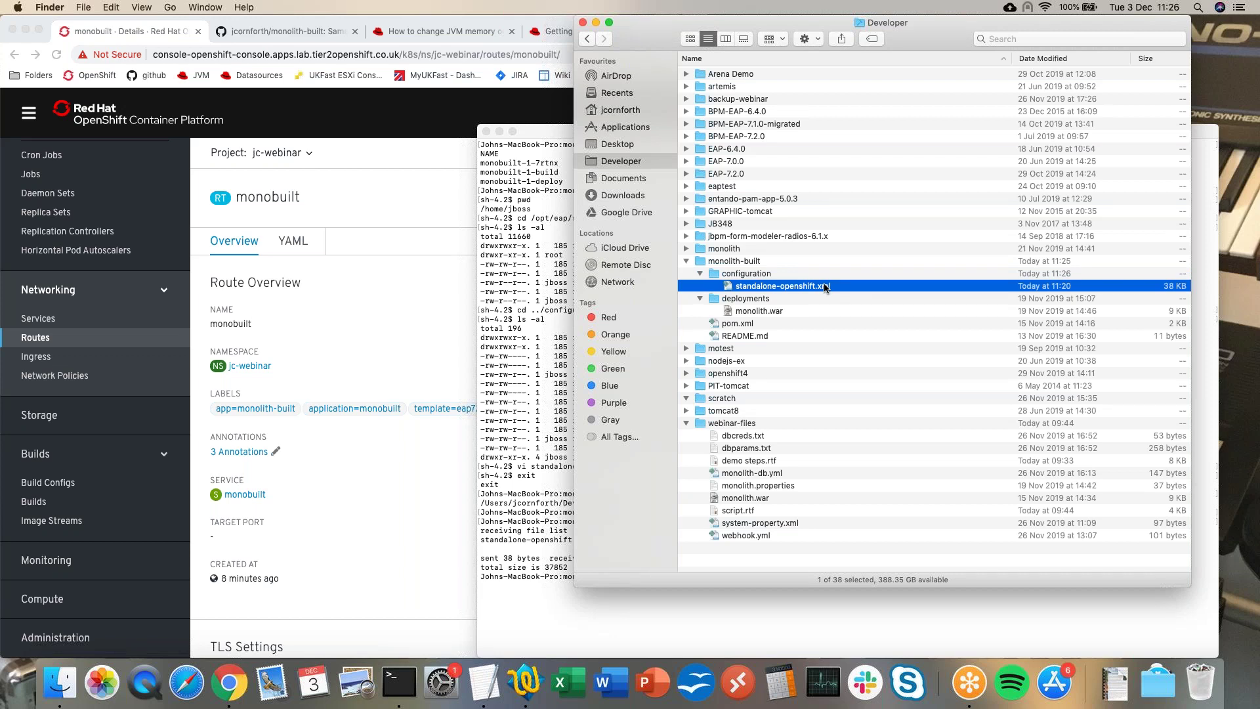
double_click(825, 287)
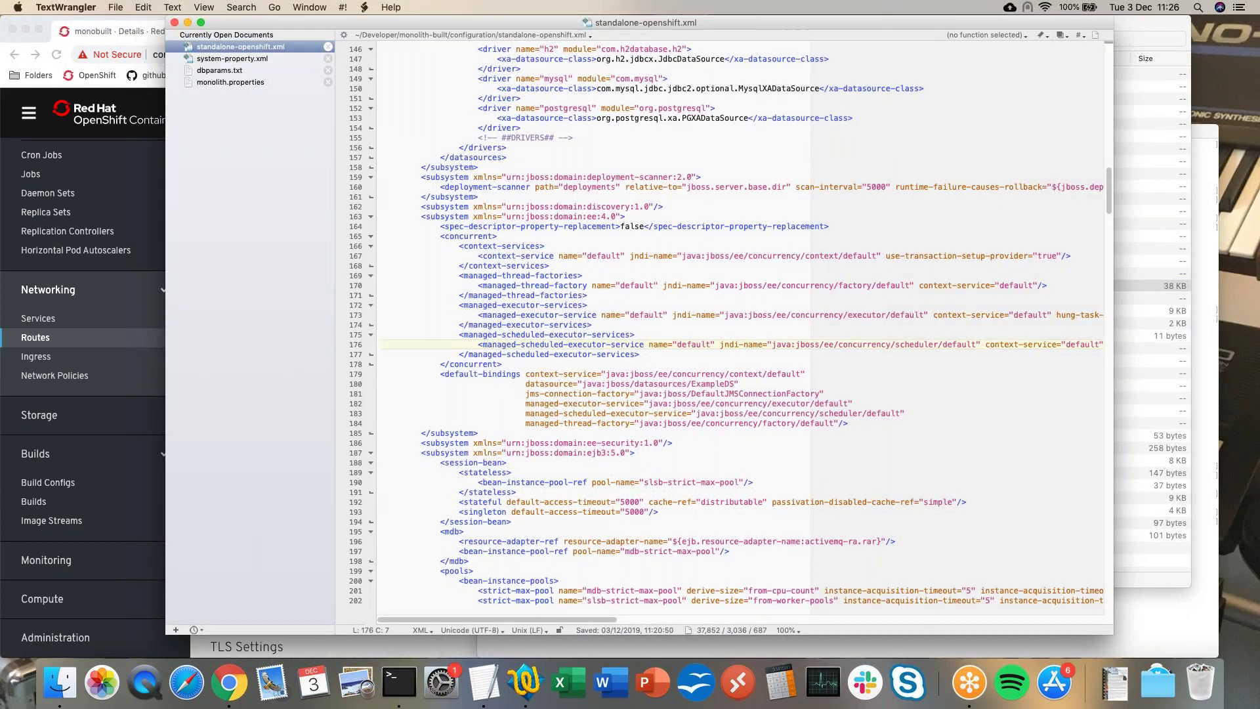
Insert the system-properties block from system-property.xml, with myprop set to 12345, before the management element in standalone-openshift.xml.
scroll(484, 337, up, 20)
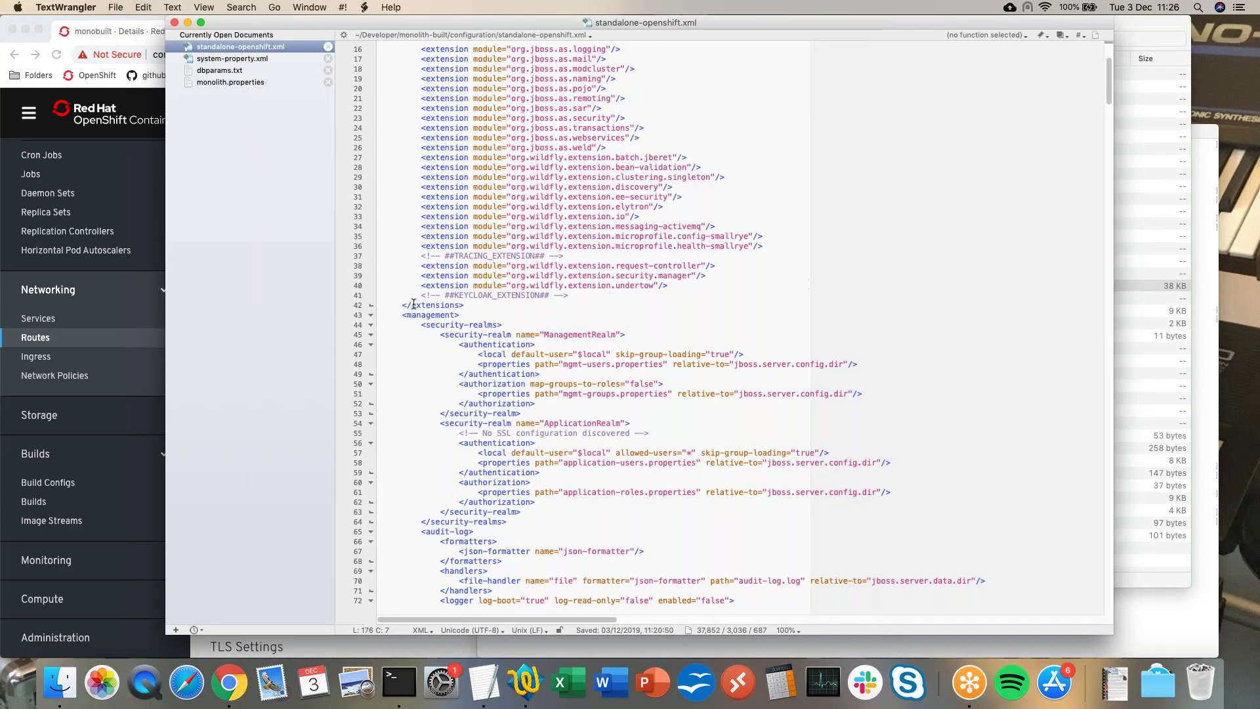
click(263, 57)
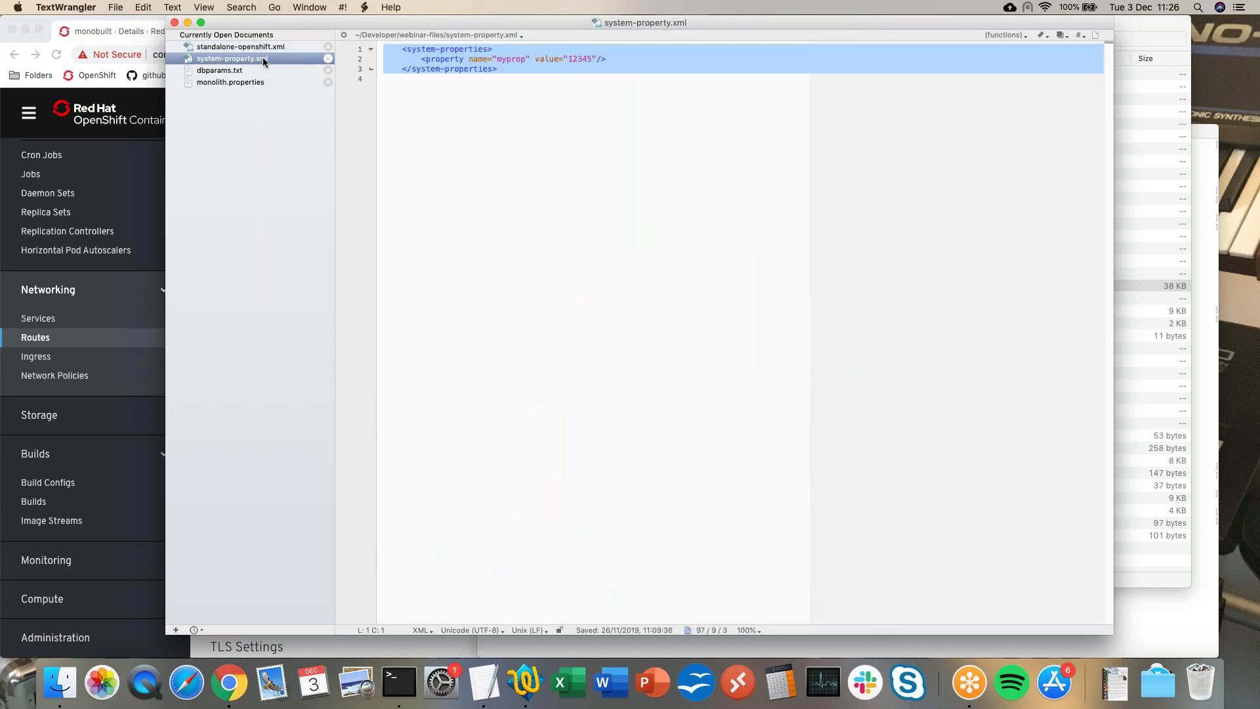
click(297, 46)
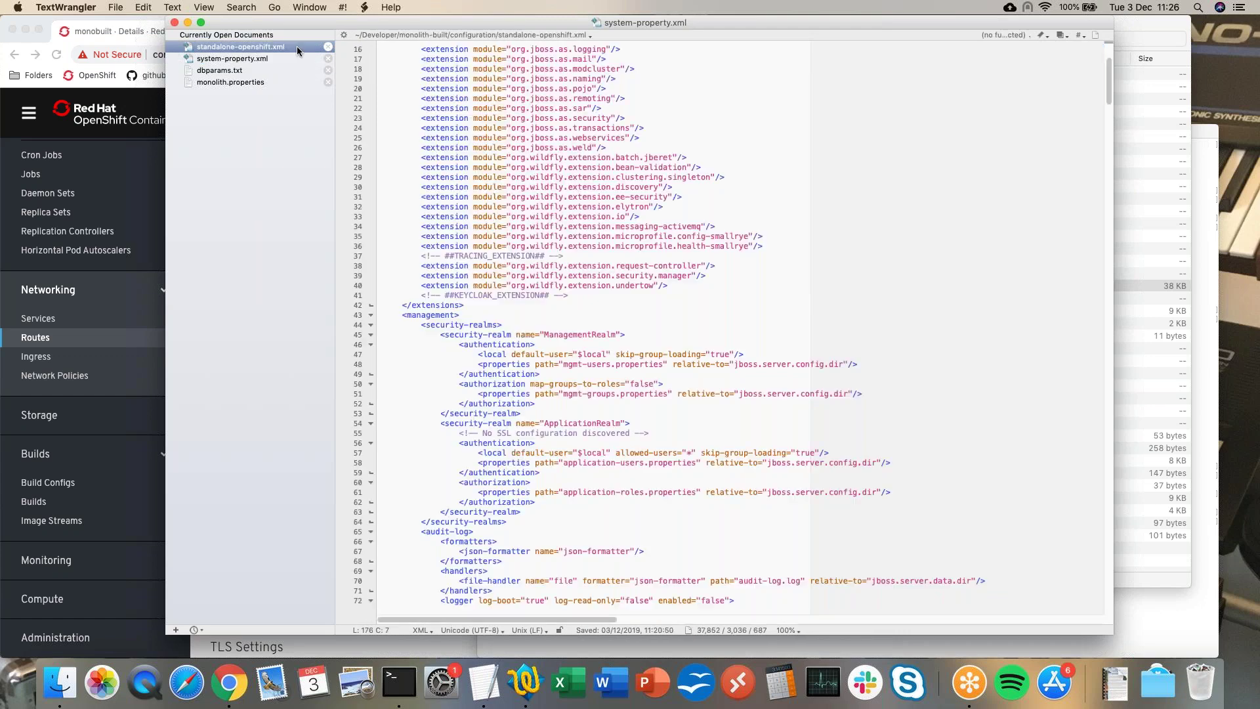
click(391, 314)
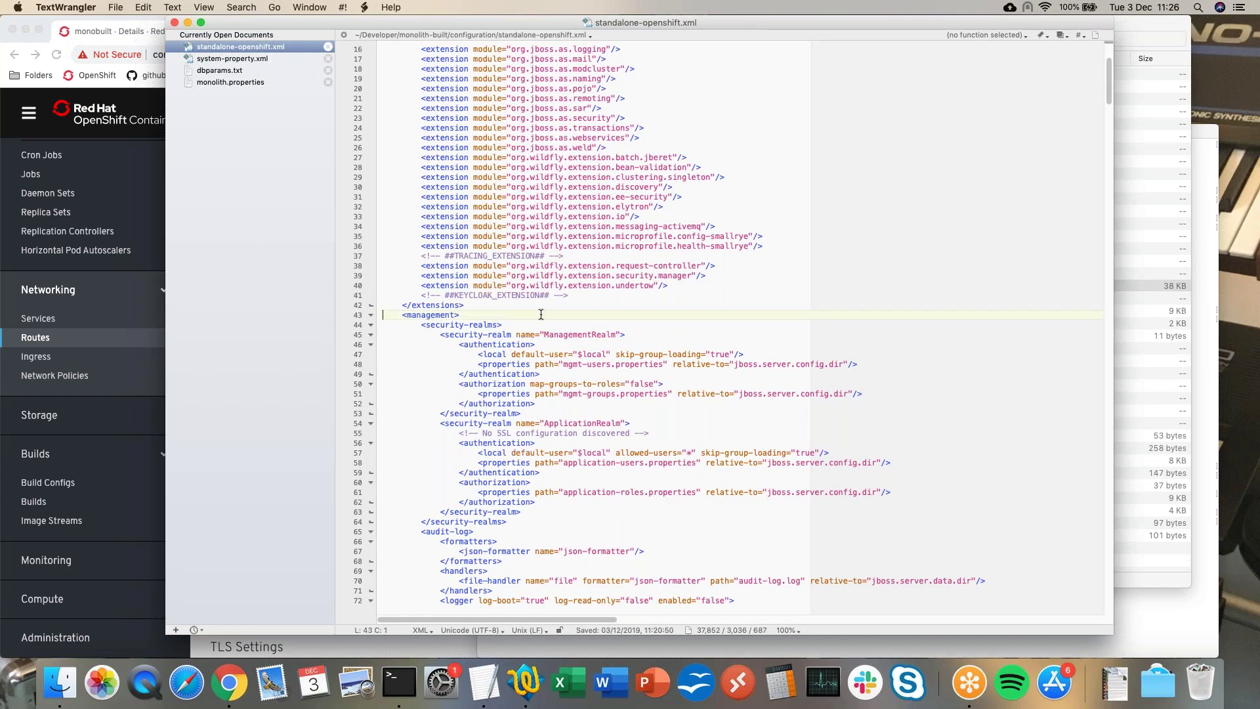
text(<system-properties>         <property name="myprop" value="12345"/>     </system-properties>)
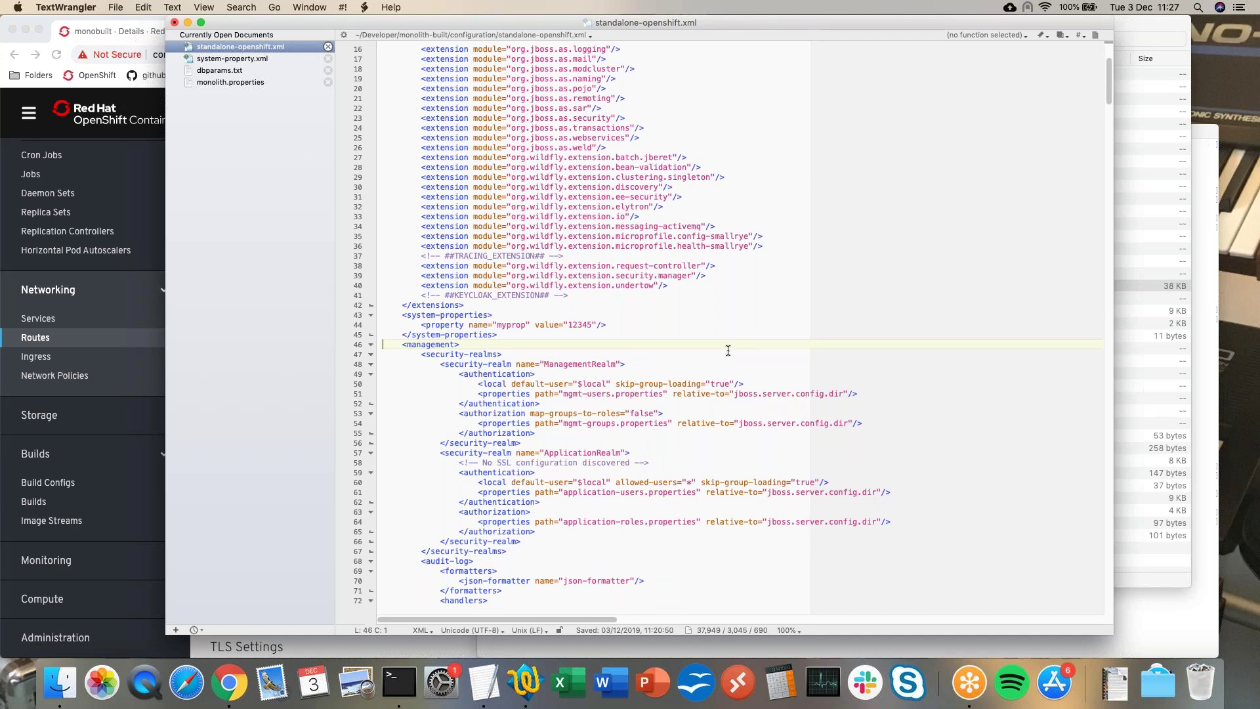
Delete the ExampleDS datasource line from the datasources subsystem.
scroll(729, 350, down, 10)
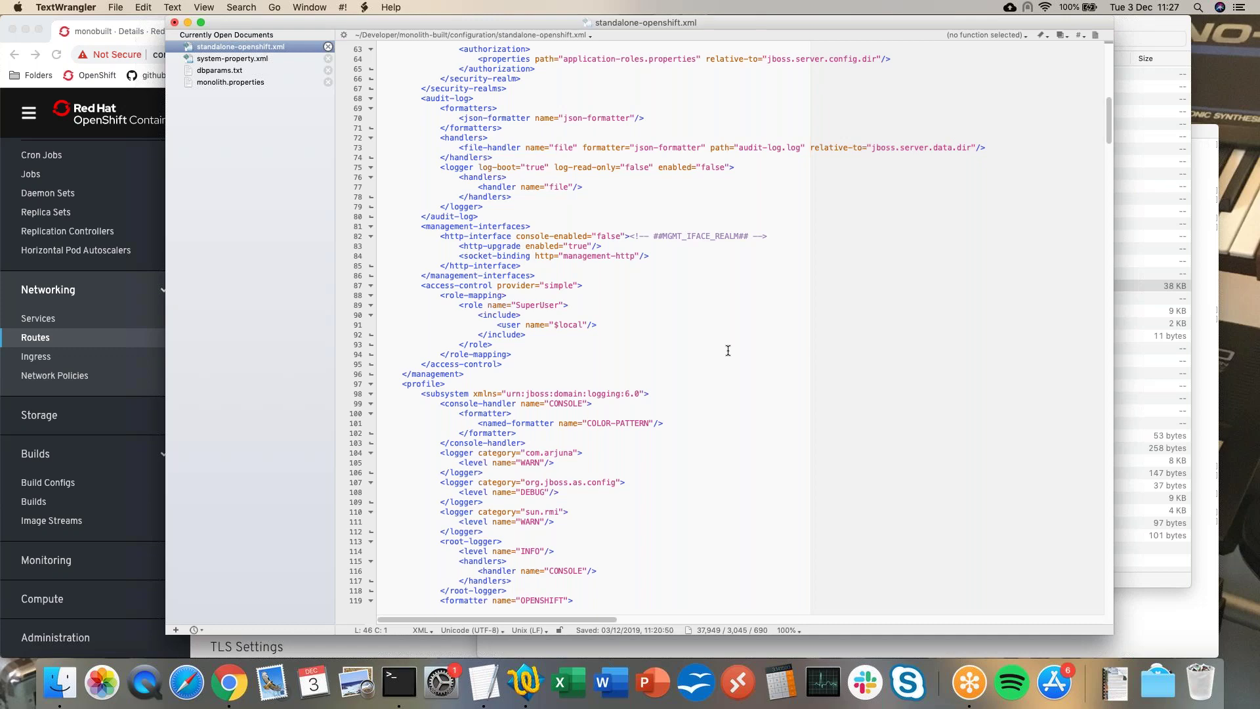
scroll(729, 351, down, 12)
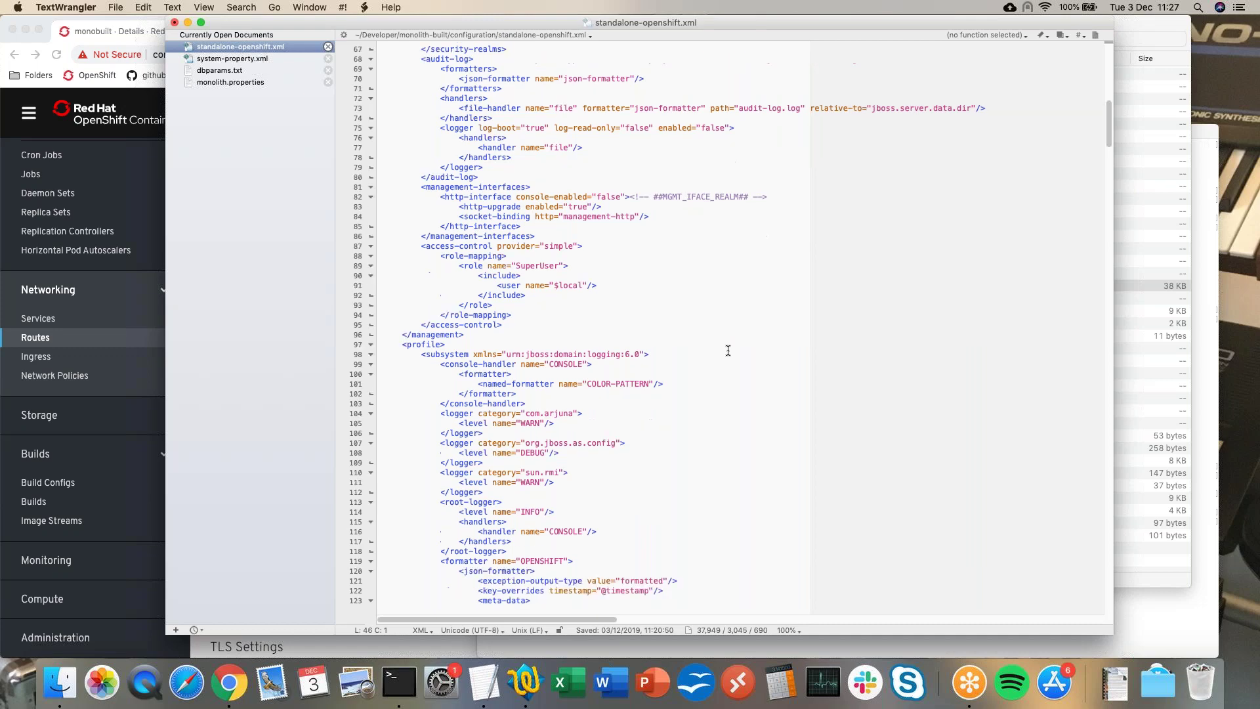
scroll(728, 350, down, 8)
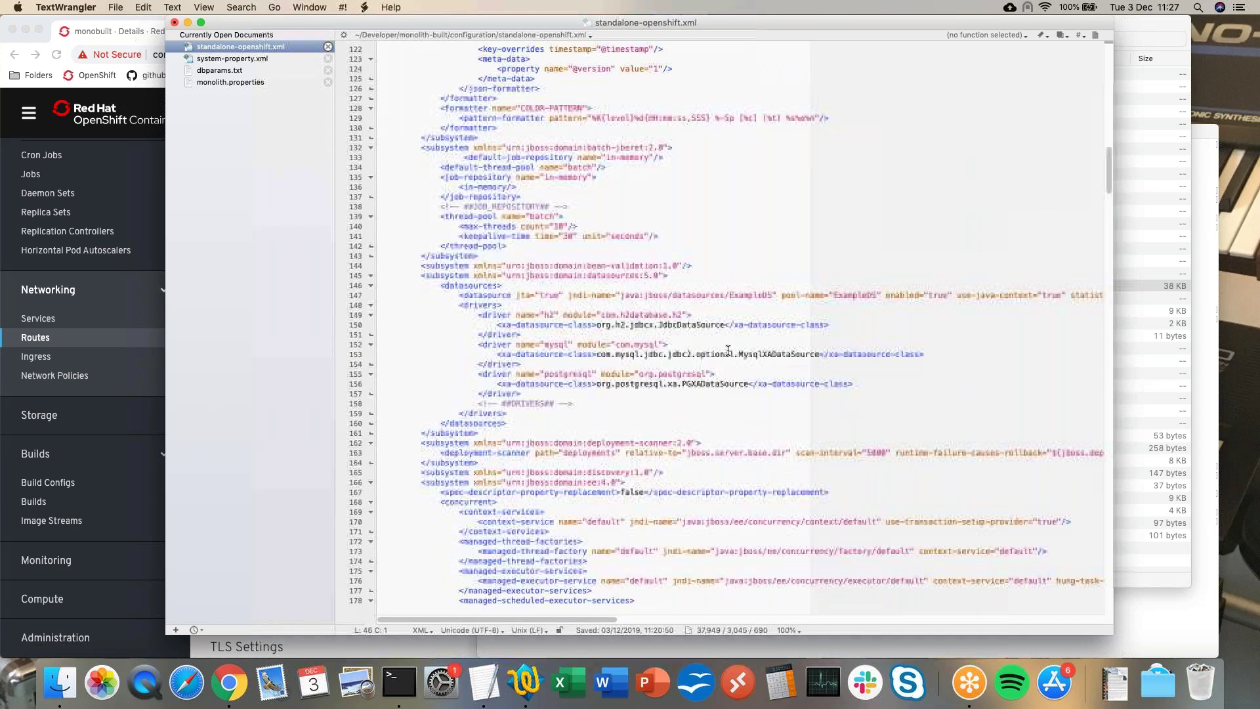
click(381, 294)
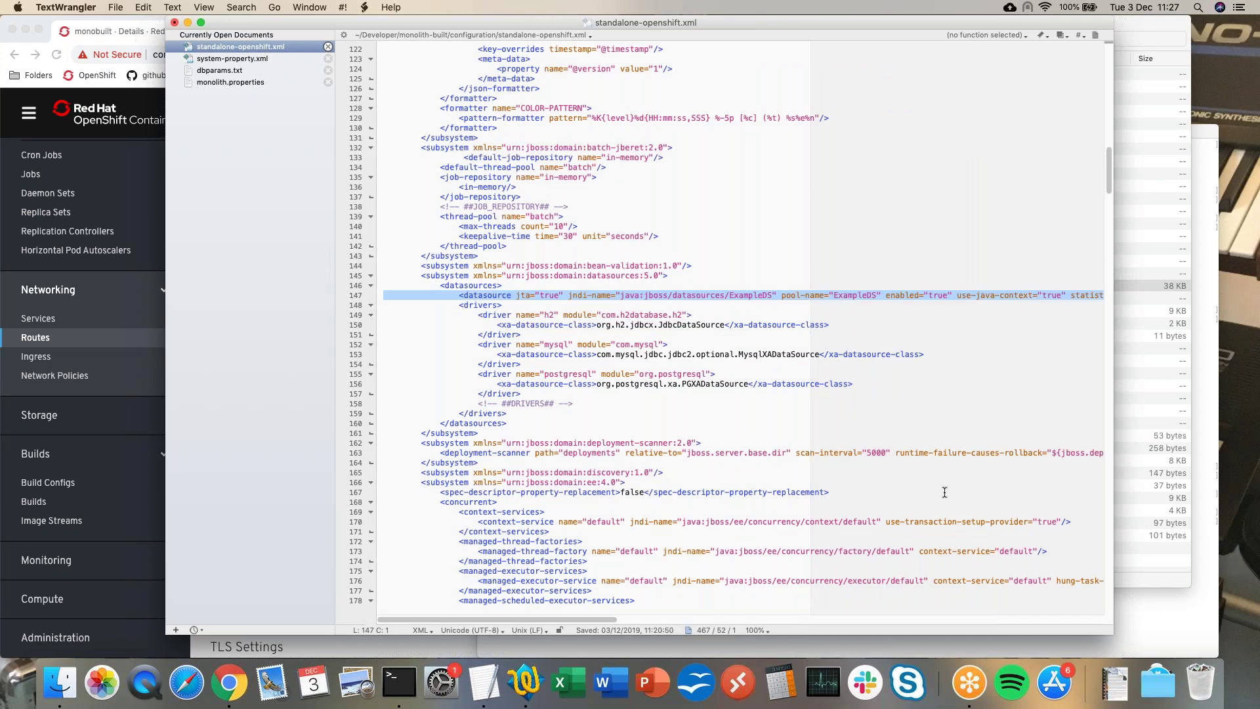
key(BackSpace)
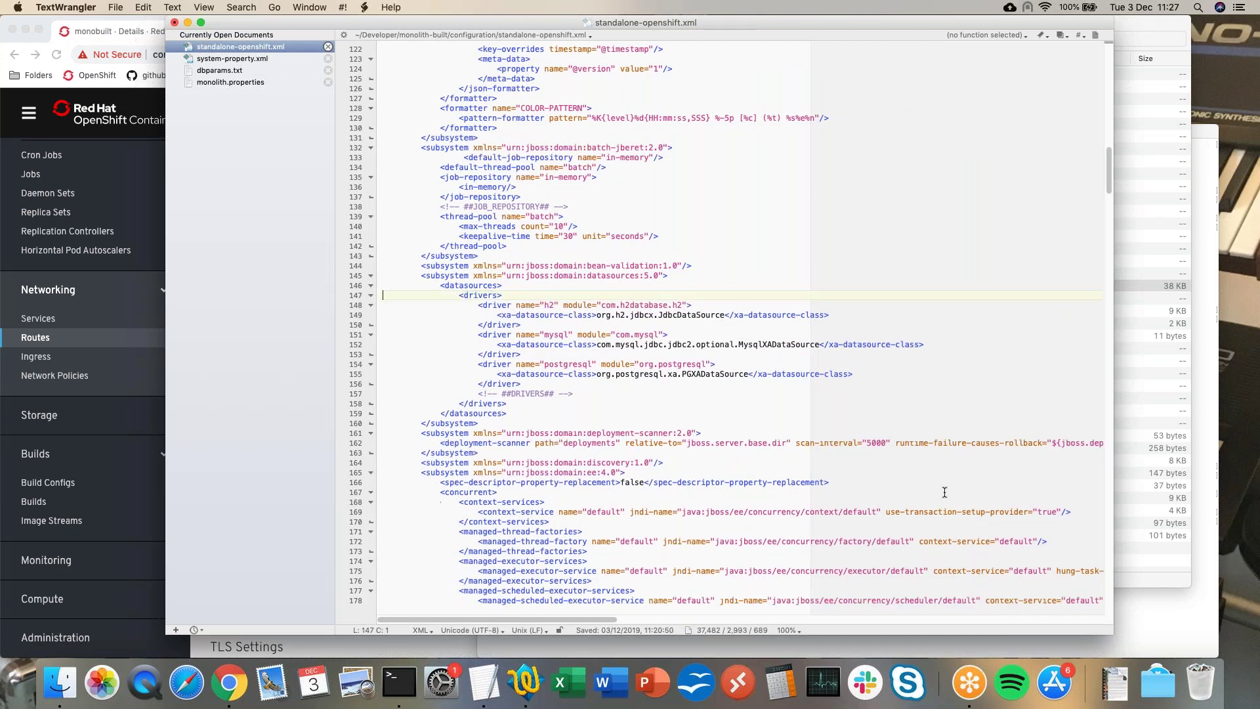
Remove the ExampleDS datasource attribute line from the default-bindings element and save standalone-openshift.xml.
key(Down)
key(Down)
key(Down)
key(Down)
key(Down)
key(Down)
key(Down)
key(Down)
key(Down)
key(Down)
key(Down)
key(Down)
key(Down)
key(Down)
key(Down)
key(Down)
key(Down)
key(Down)
key(Down)
key(Down)
key(Down)
key(Down)
key(Down)
key(Down)
key(Down)
key(Down)
key(Down)
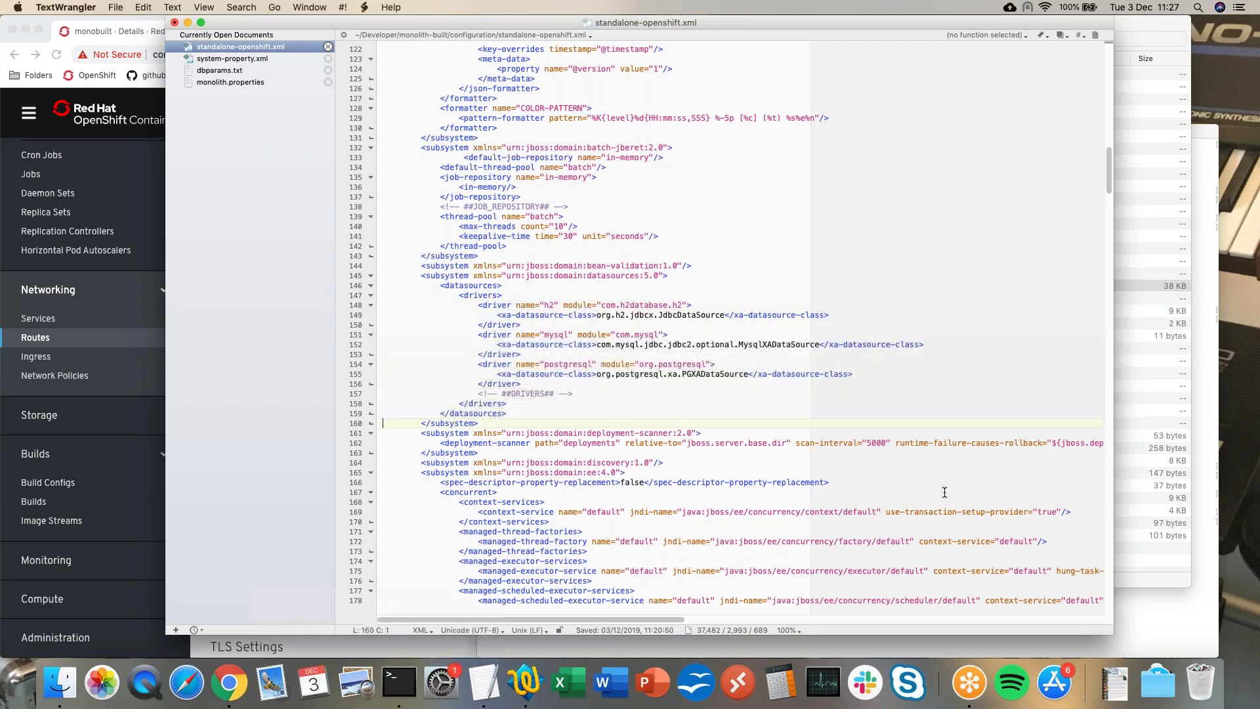
key(Down)
key(Down)
key(Down)
key(Down)
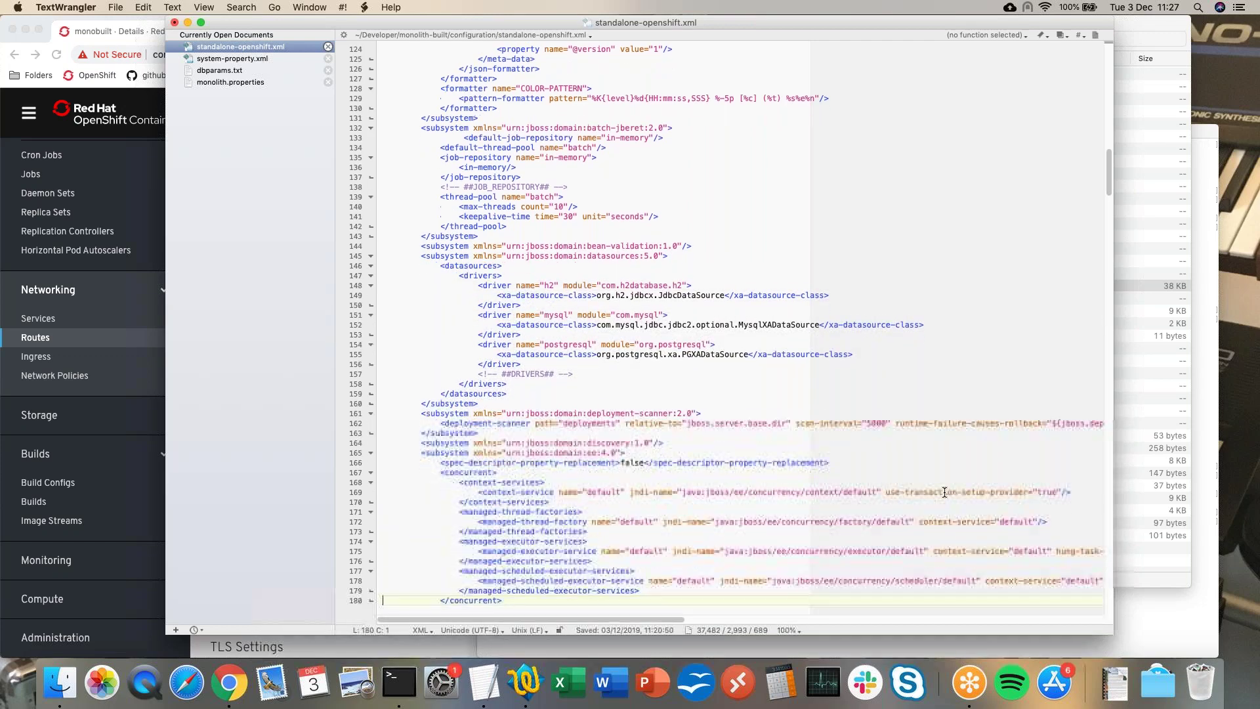
key(Up)
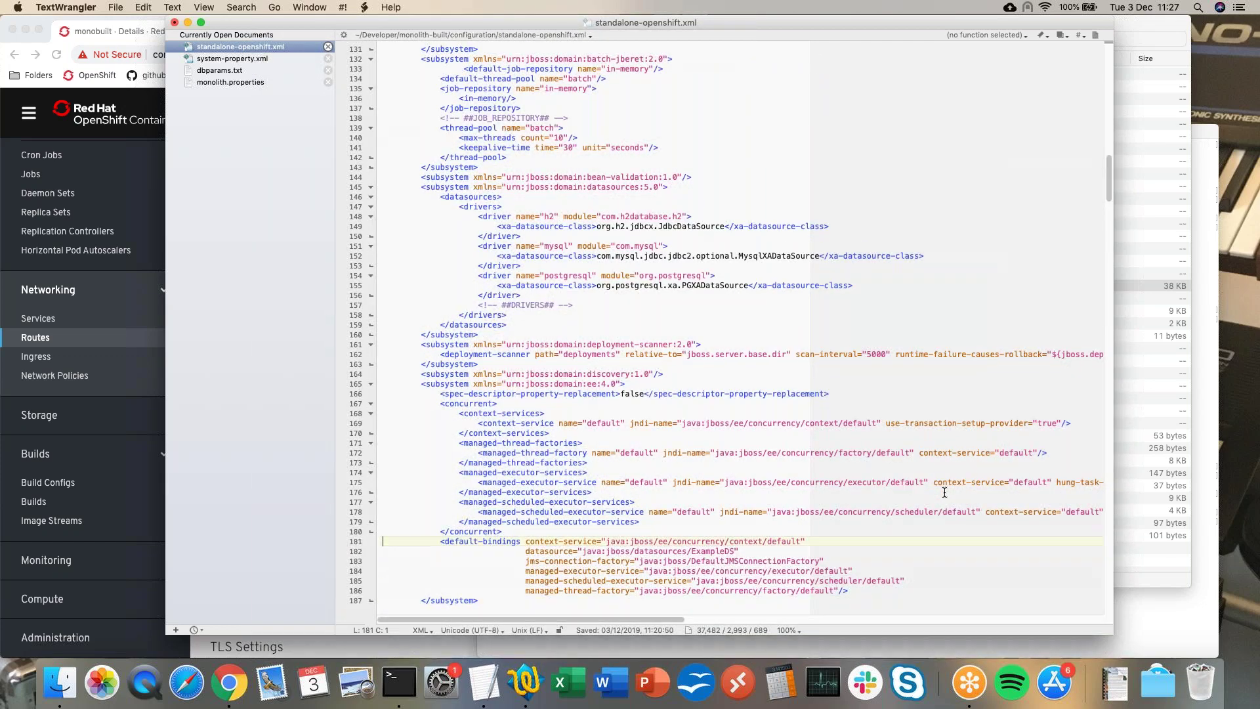
key(shift+Down)
key(BackSpace)
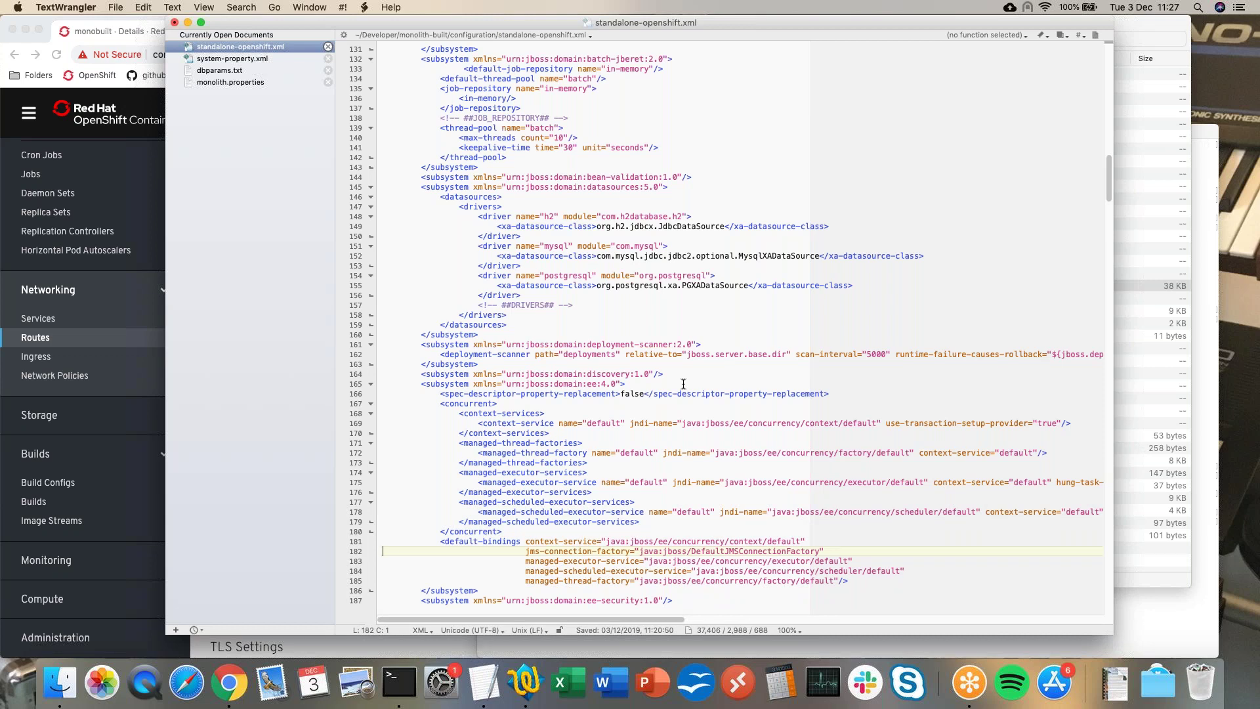
key(super+s)
key(Home)
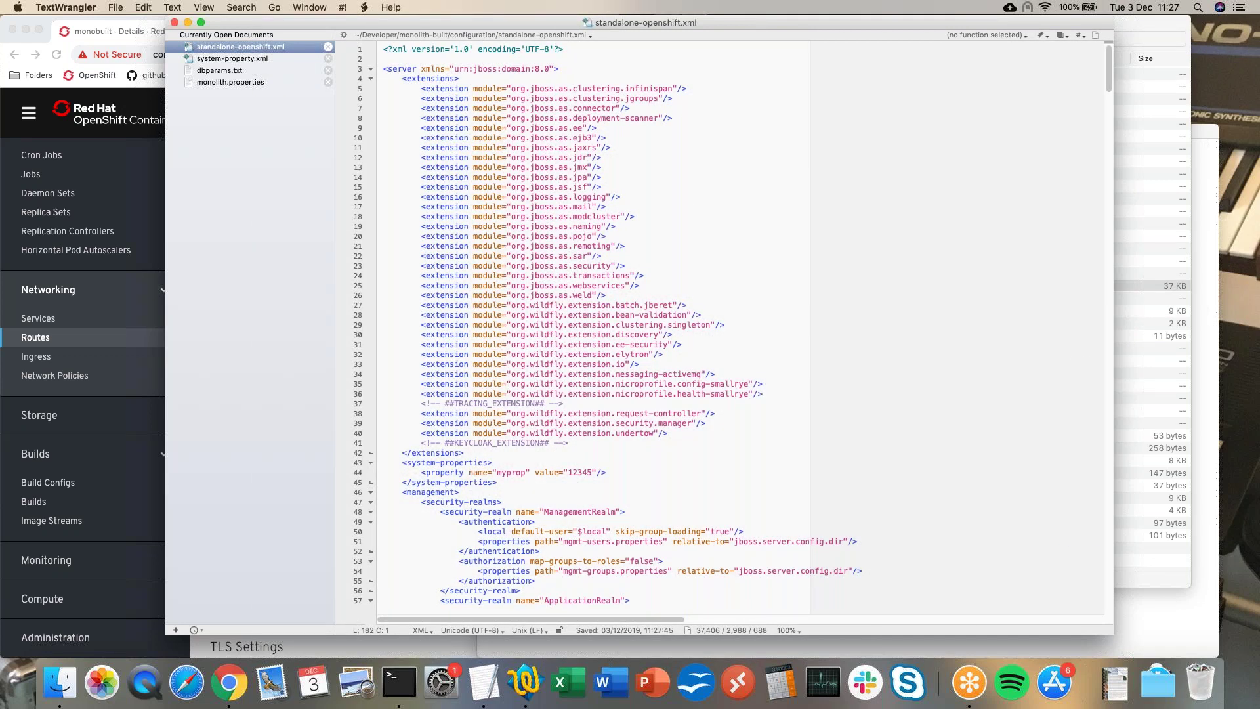
Switch to Terminal and stage the configuration/ folder with git add.
click(1169, 629)
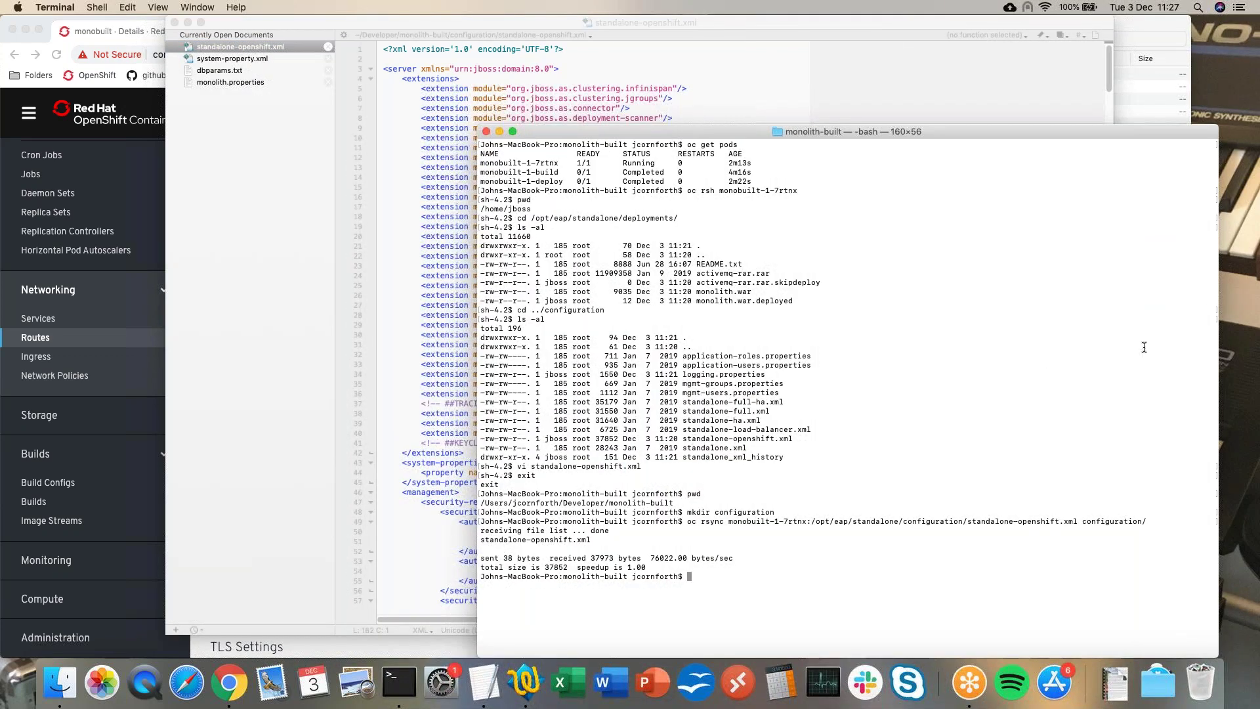
text(git add configuration/)
key(Return)
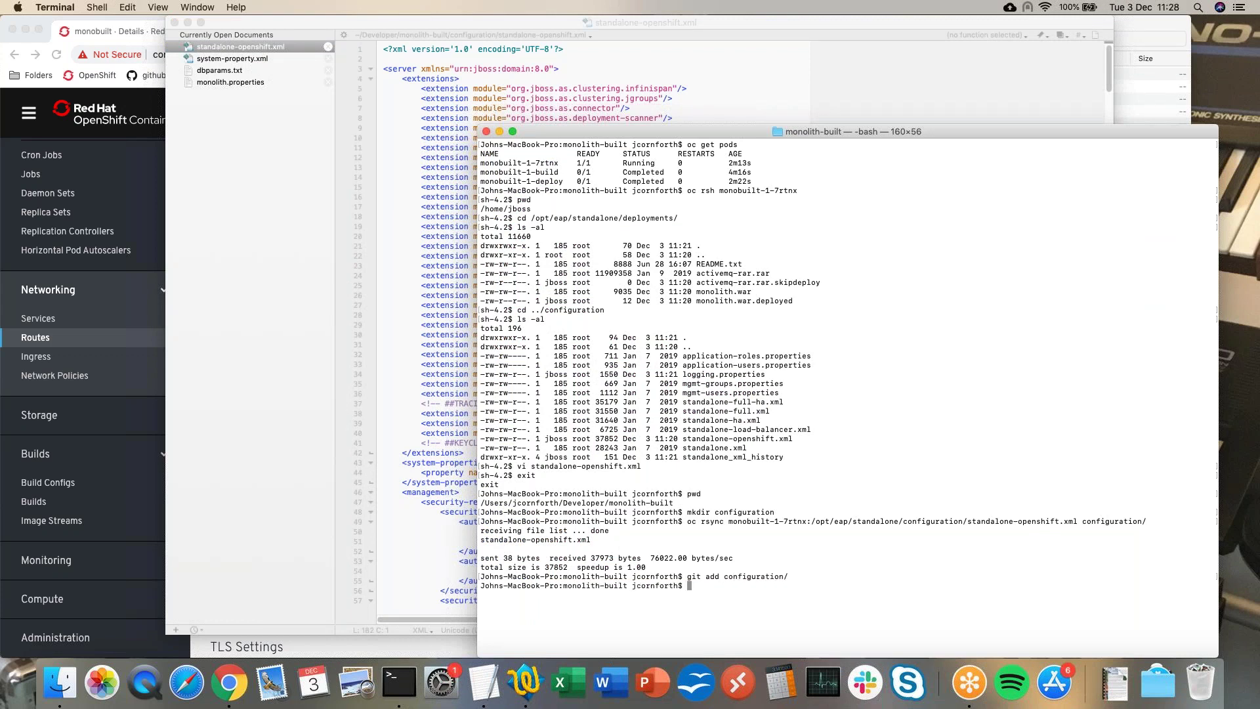
Commit the staged configuration folder with the message "added config" and push it to the remote repository.
text(git commit -m "added config")
key(Return)
text(git push)
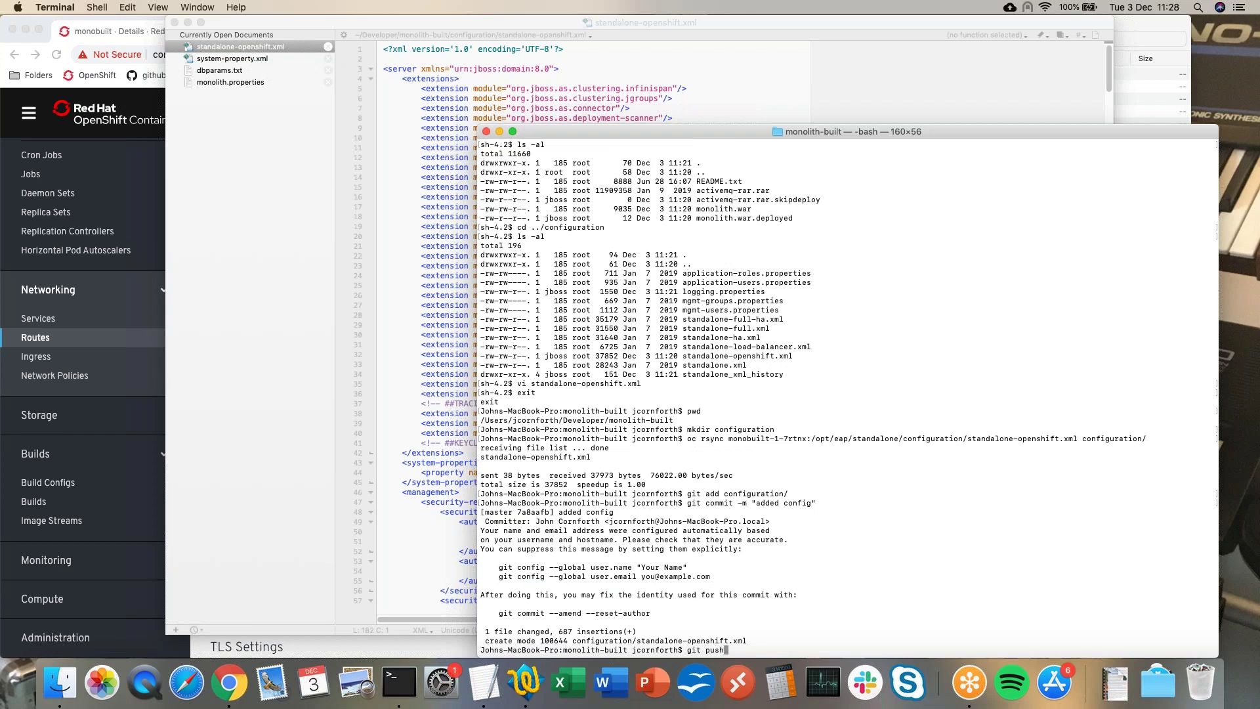
key(Return)
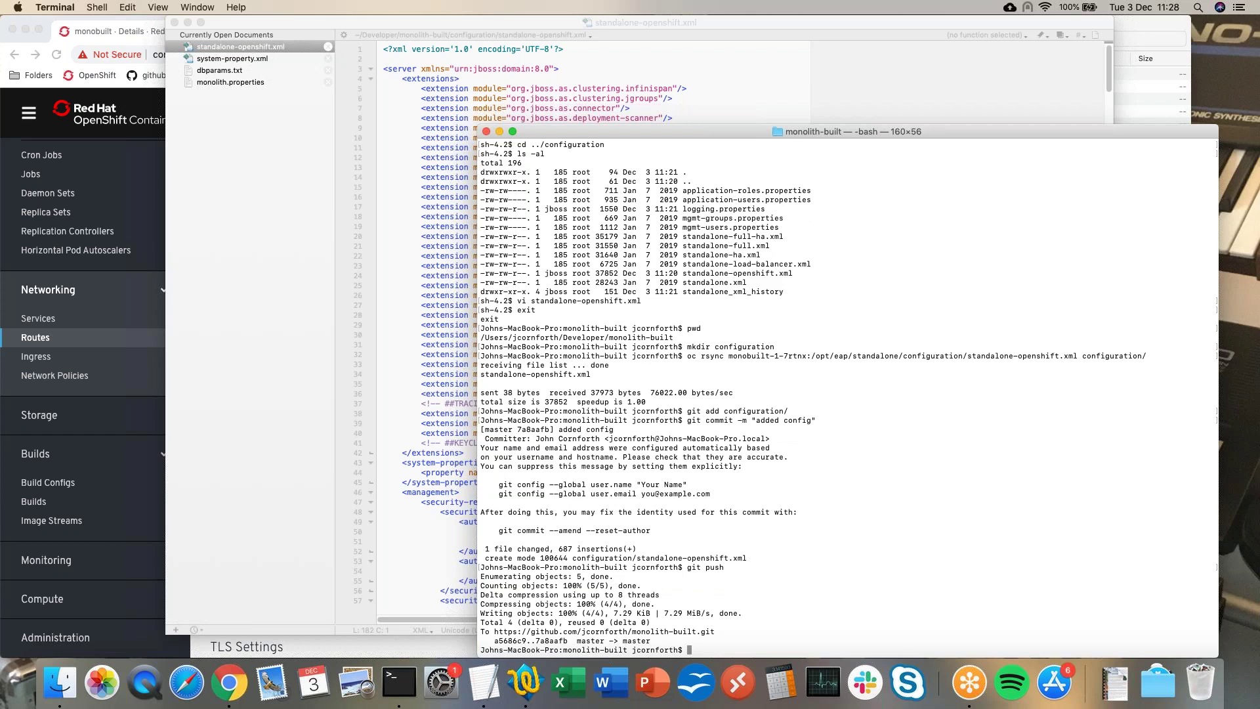
Start a new OpenShift build of monobuilt with oc start-build.
text(oc start-build monobuilt)
key(Return)
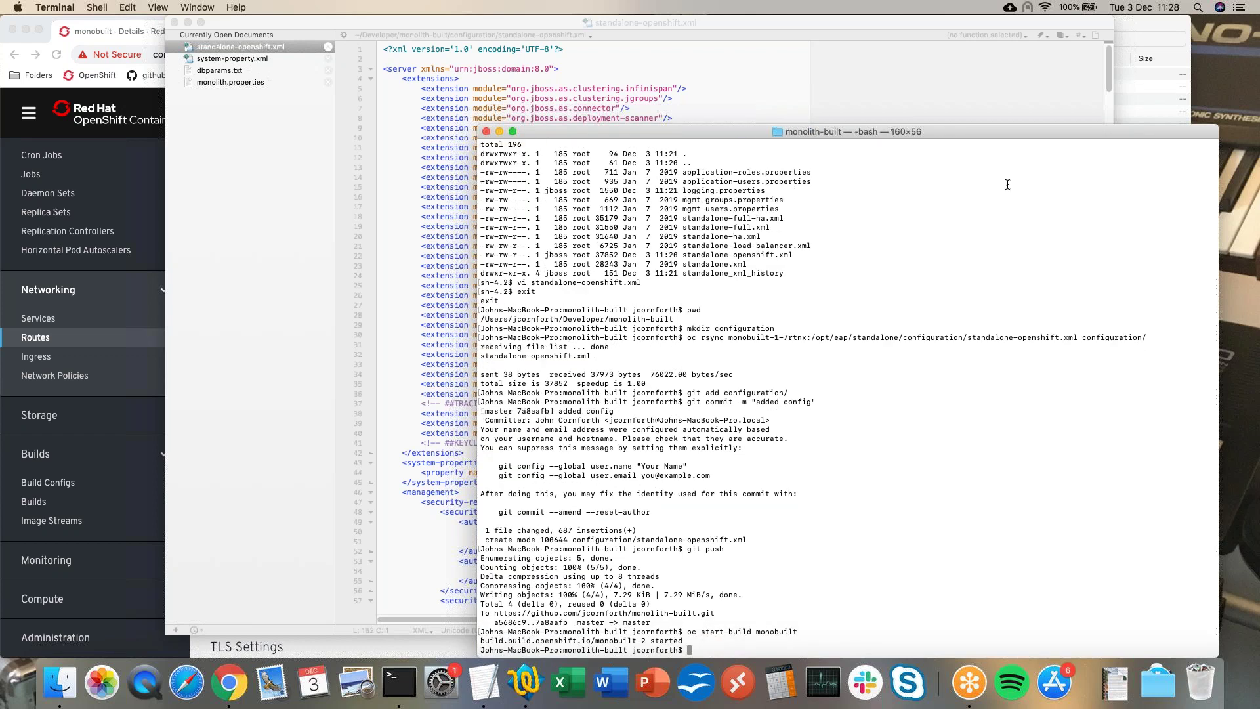
Switch to Chrome, refresh the monolith-built repository on GitHub and examine its configuration folder.
click(85, 31)
click(281, 29)
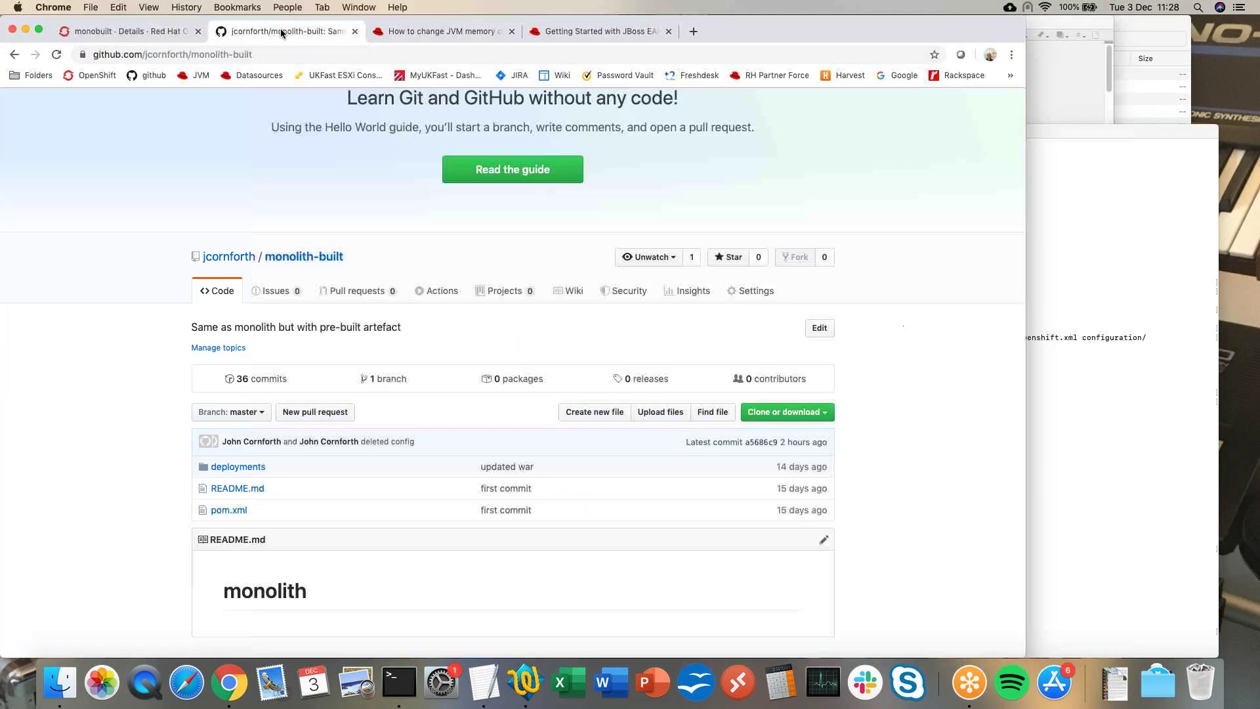
click(52, 55)
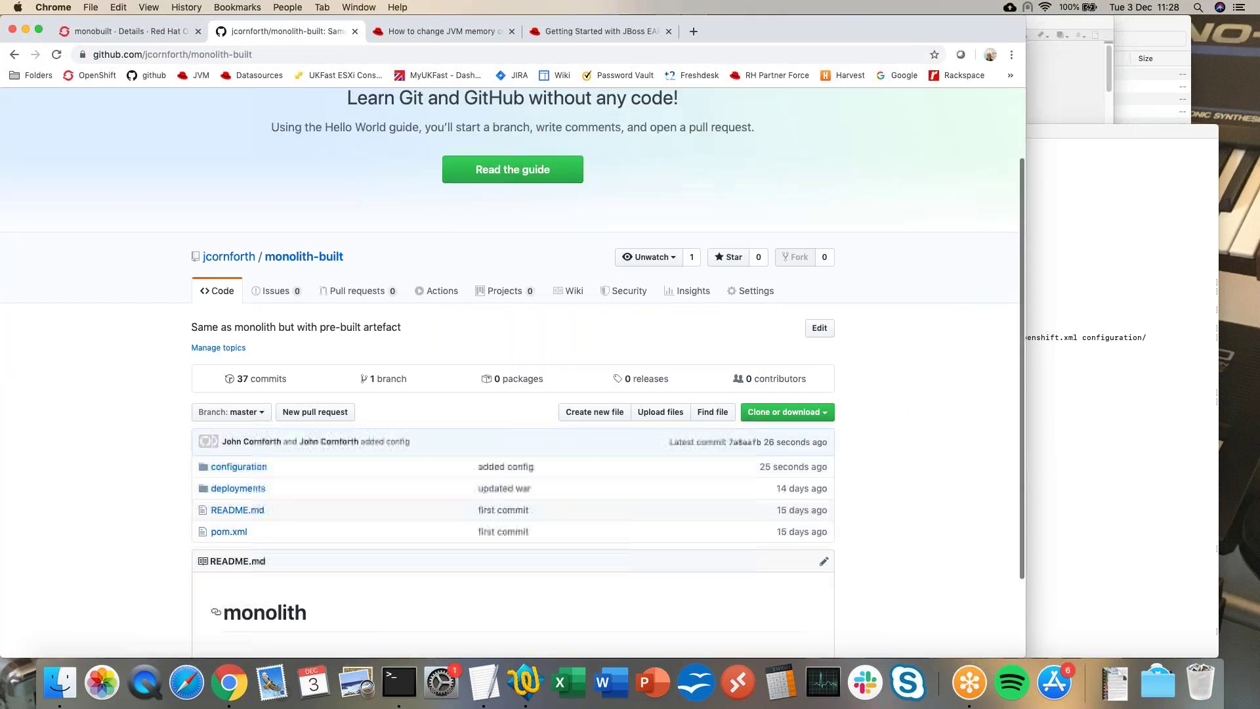
click(242, 468)
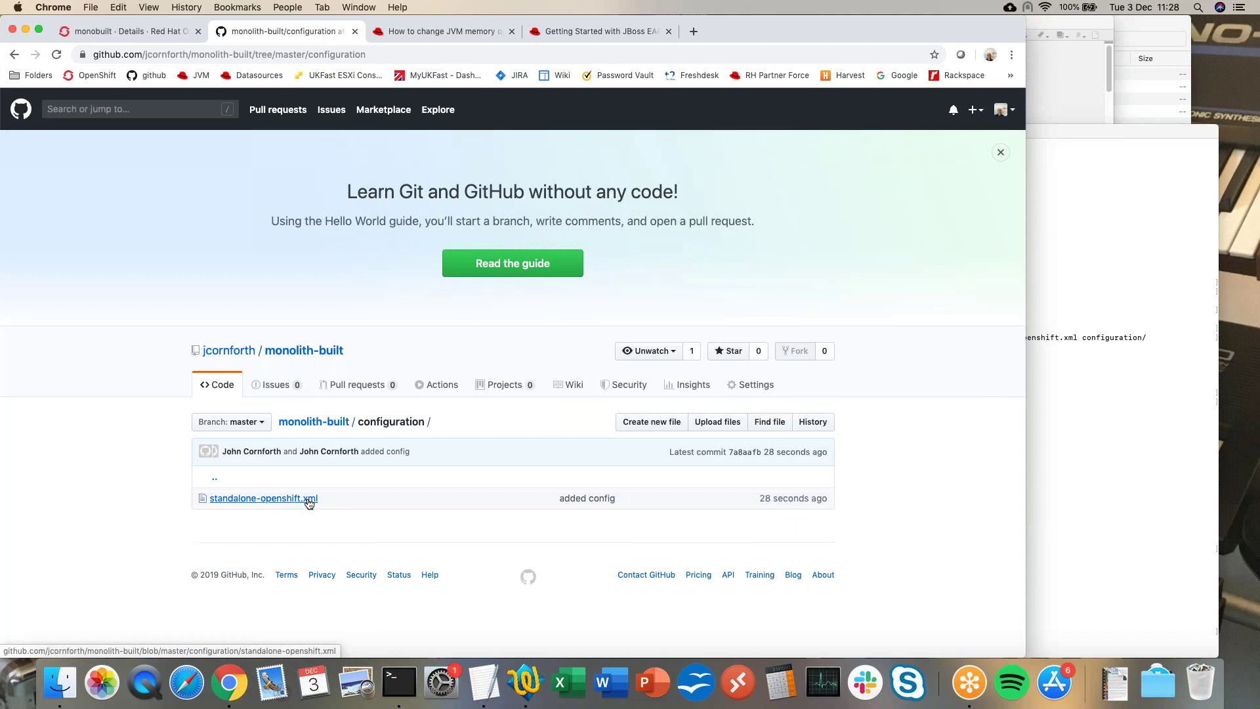
In the OpenShift console, open the monobuilt-2 build and examine its logs.
click(131, 31)
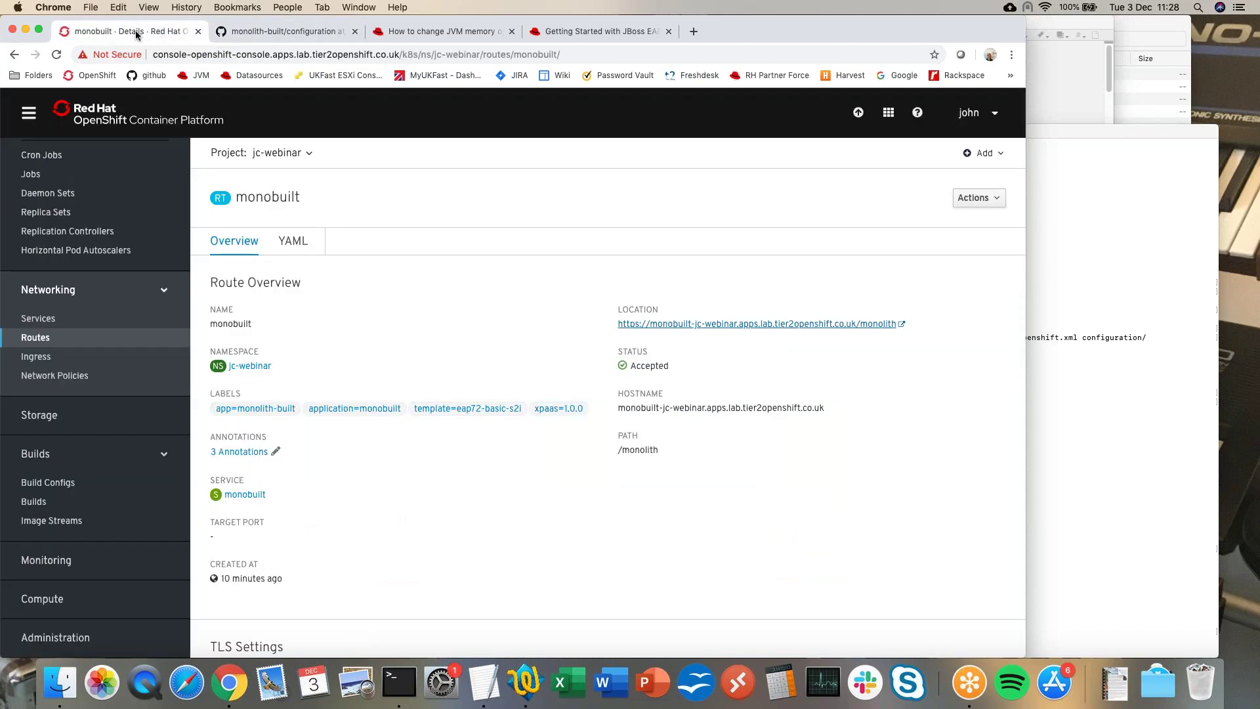
click(50, 502)
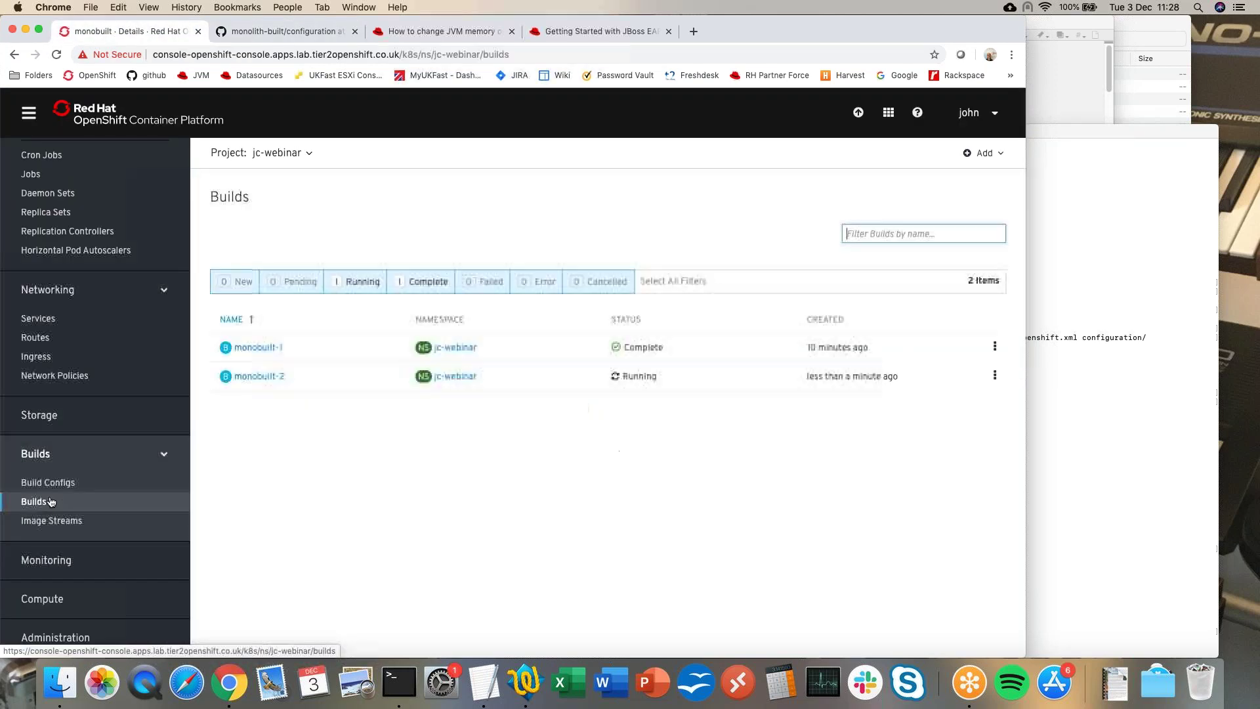
click(255, 380)
click(444, 259)
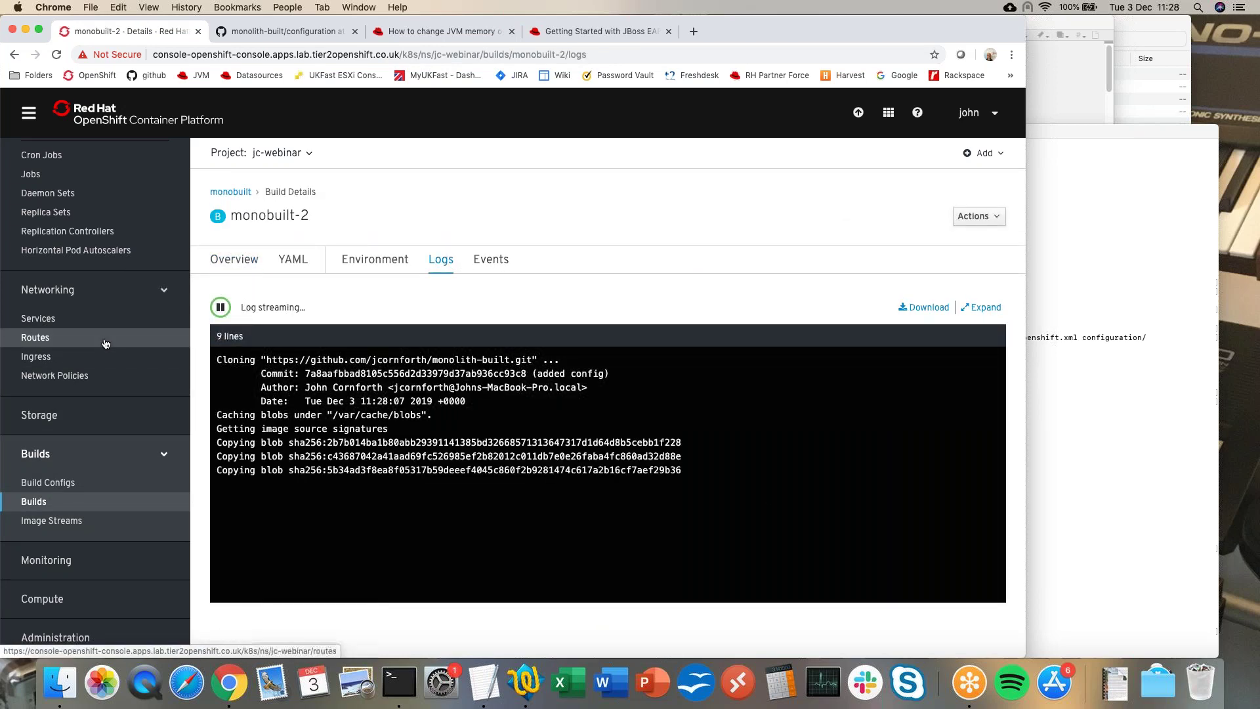
Check the deployment configs and the pods of project jc-webinar while the build runs.
scroll(105, 342, up, 3)
click(69, 260)
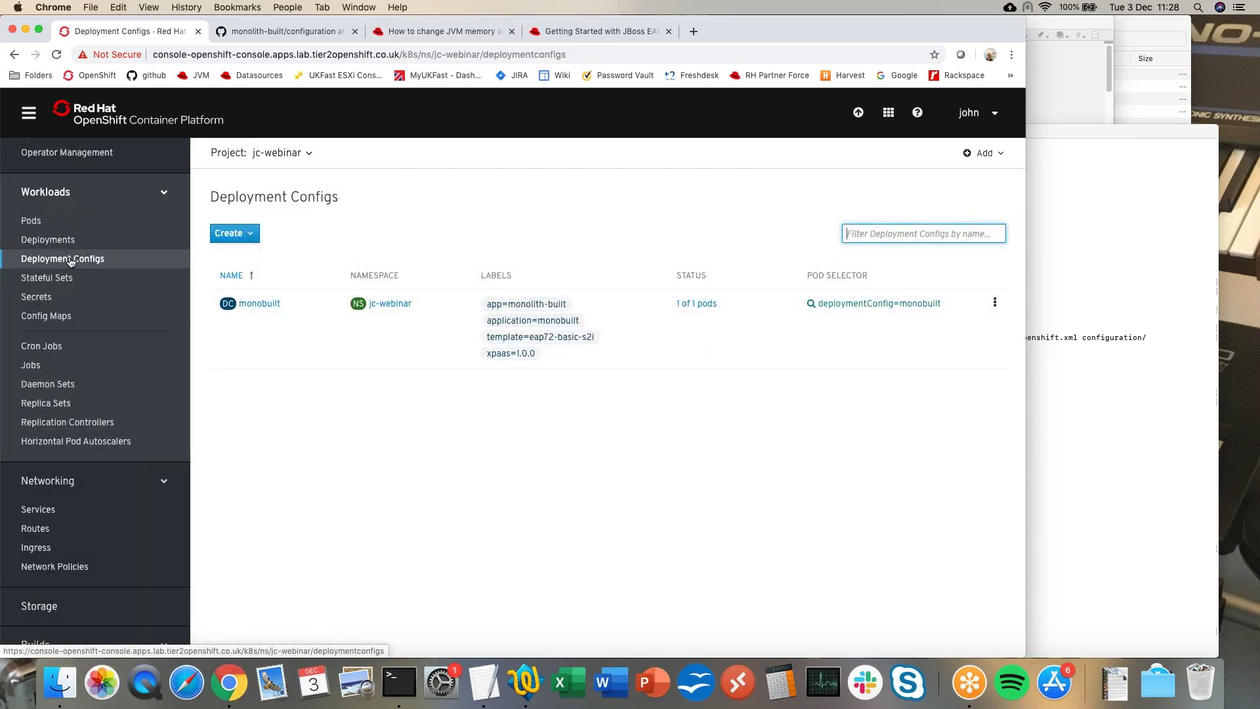
click(33, 222)
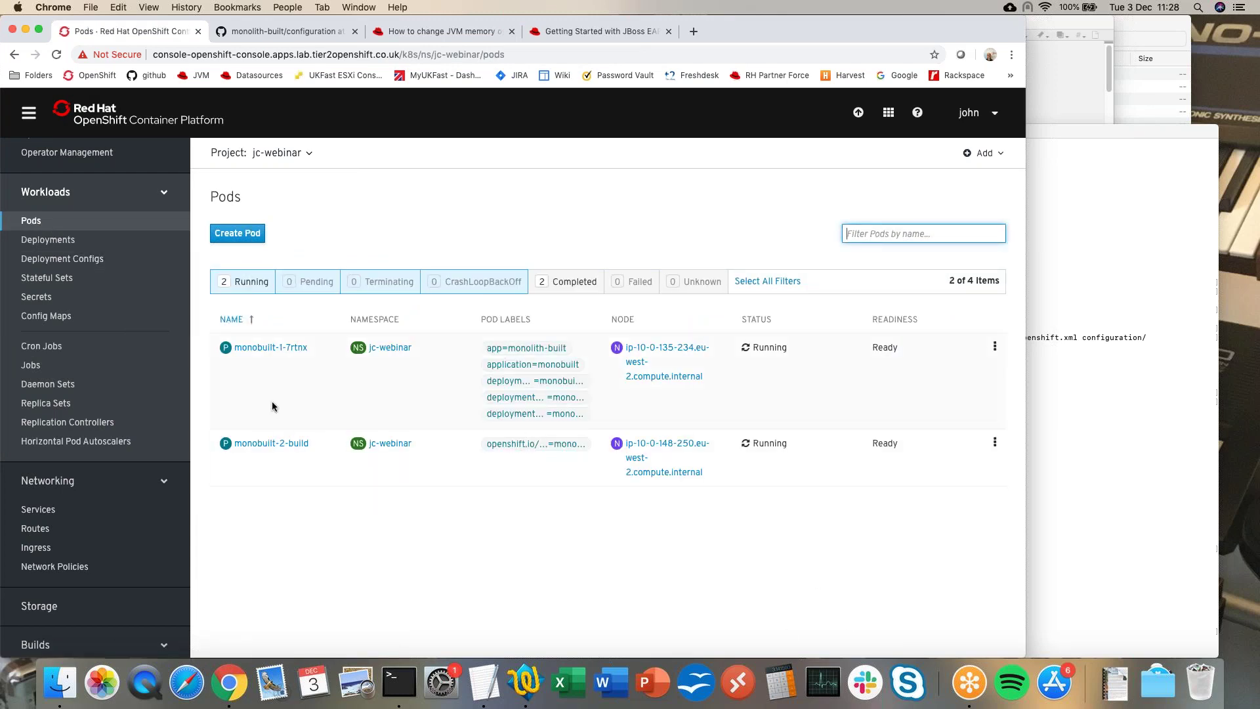
mouse_move(291, 348)
mouse_down()
mouse_move(270, 349)
mouse_move(307, 354)
mouse_up()
click(647, 606)
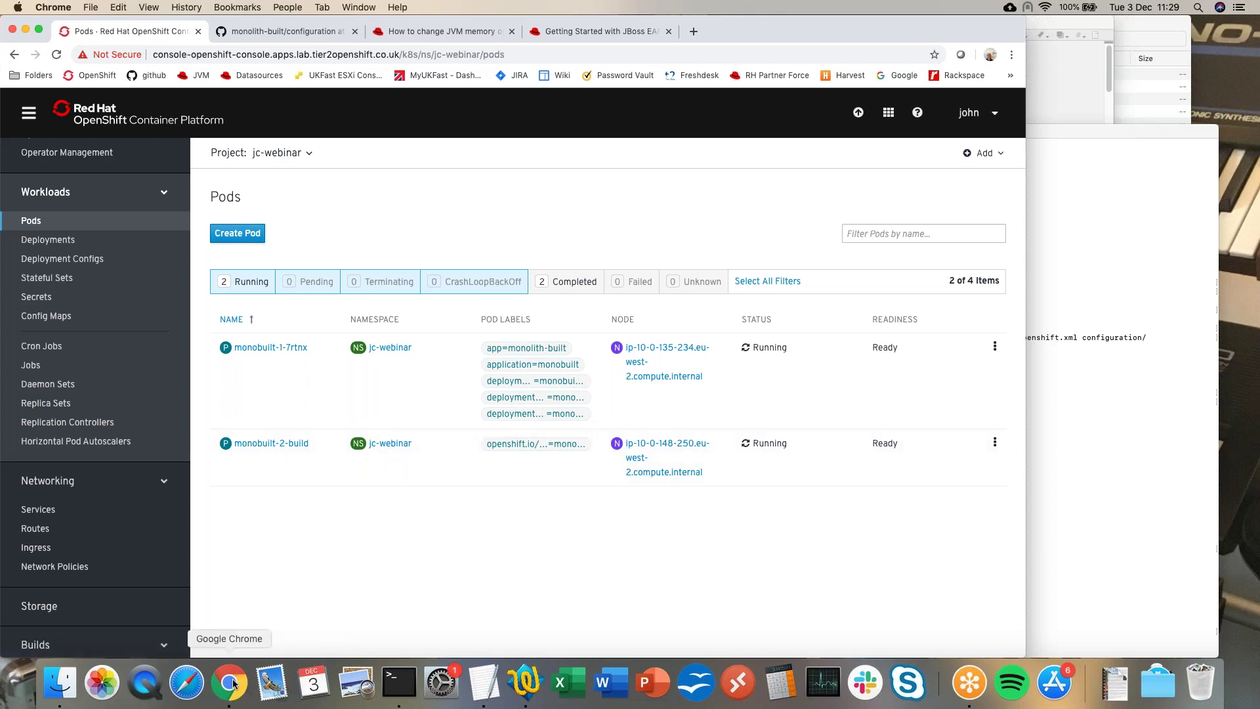
Read the Red Hat article on changing JBoss JVM memory parameters, then return to the OpenShift console.
click(258, 33)
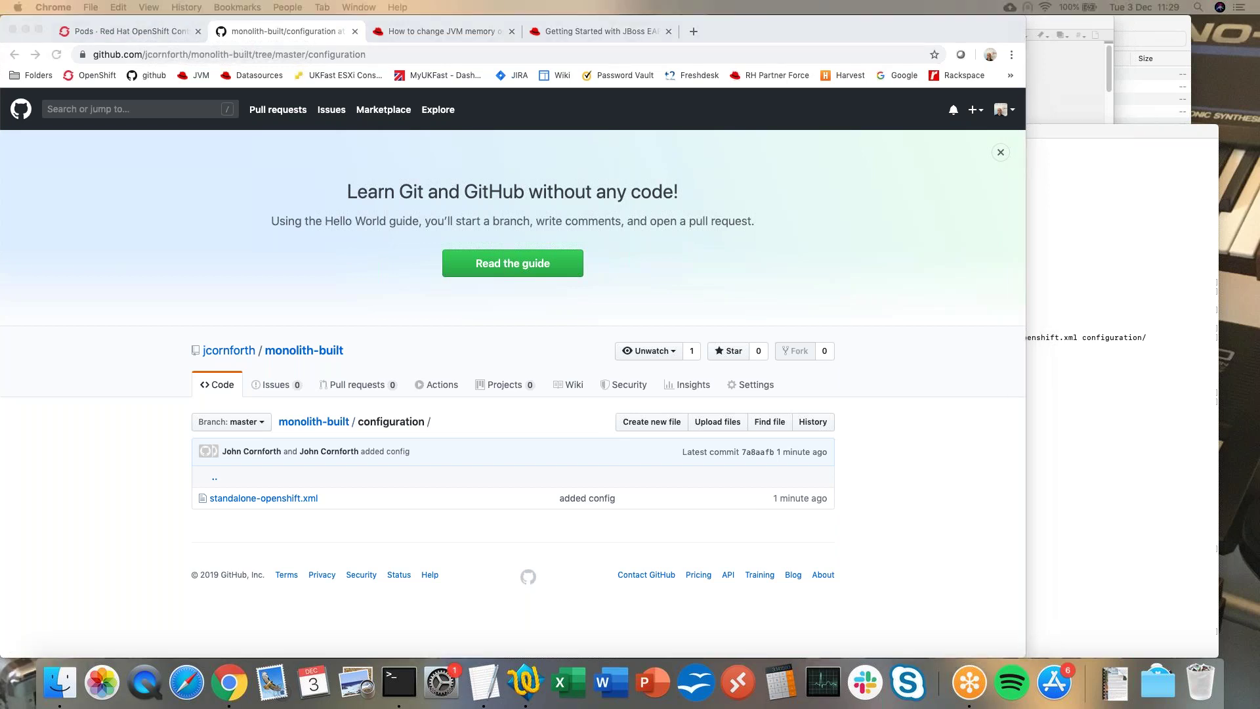
click(131, 31)
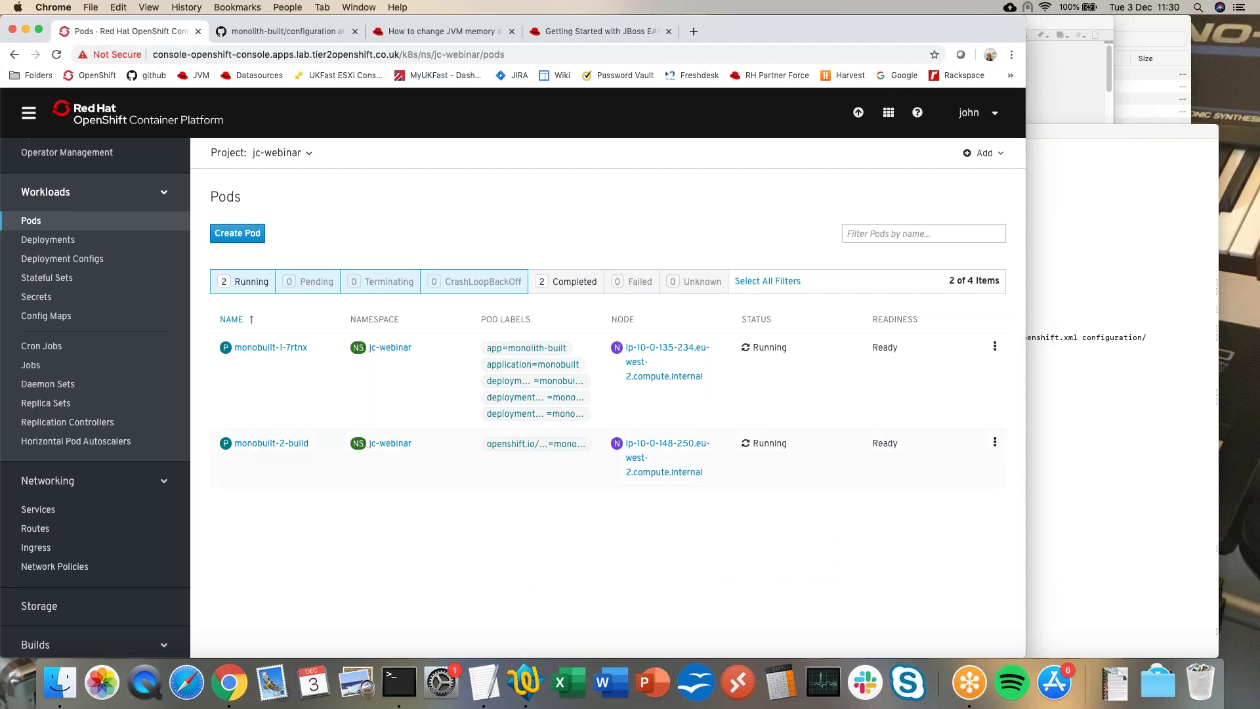
click(413, 33)
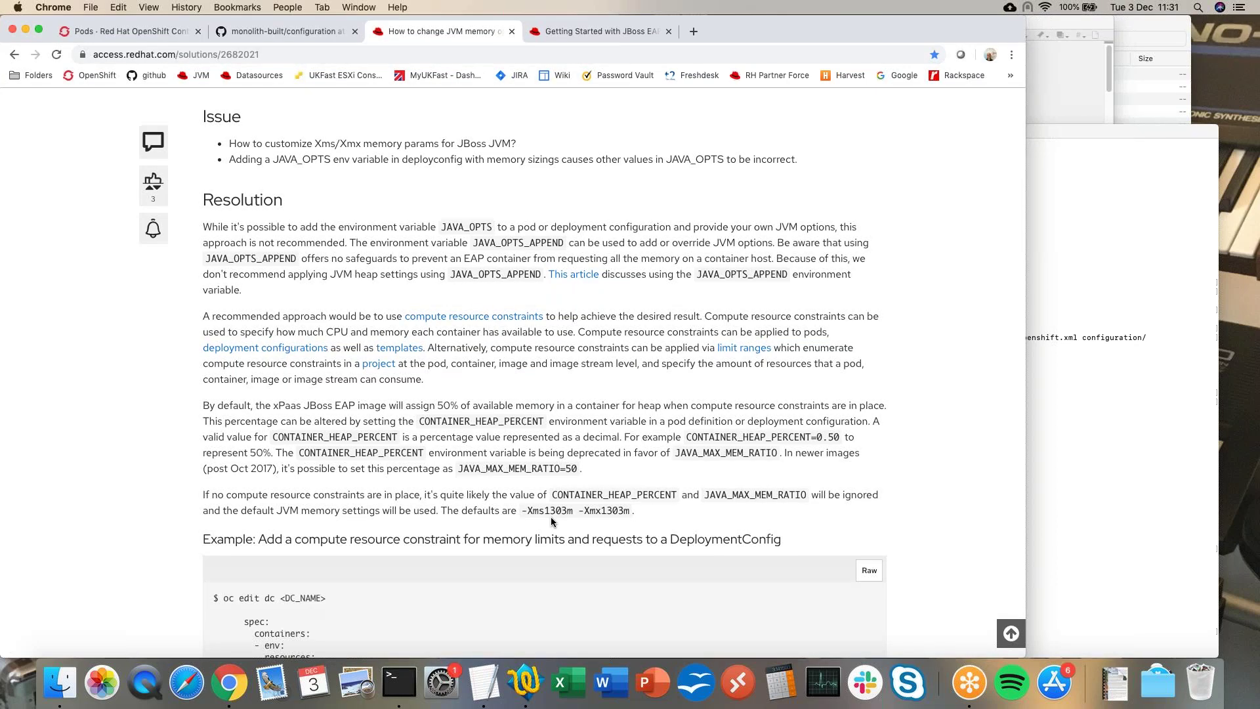
click(154, 33)
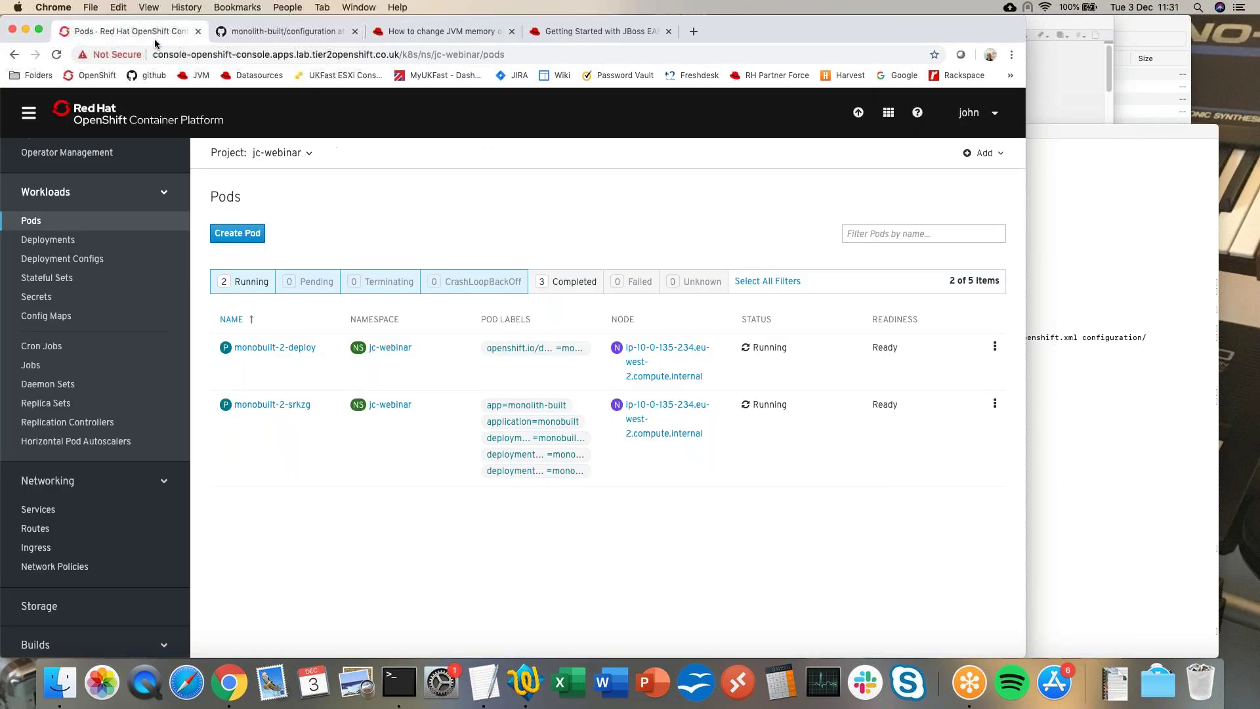
Open the YAML of the monobuilt deployment config and examine the container's memory limit.
click(62, 259)
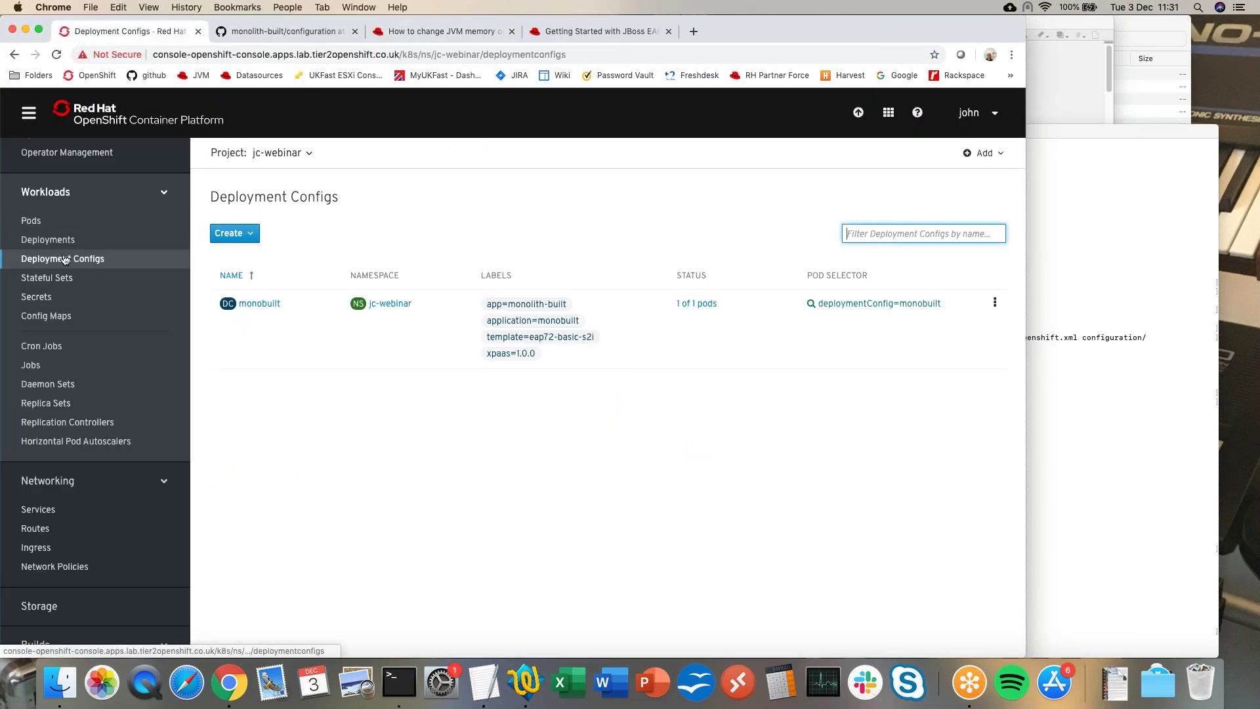
click(258, 304)
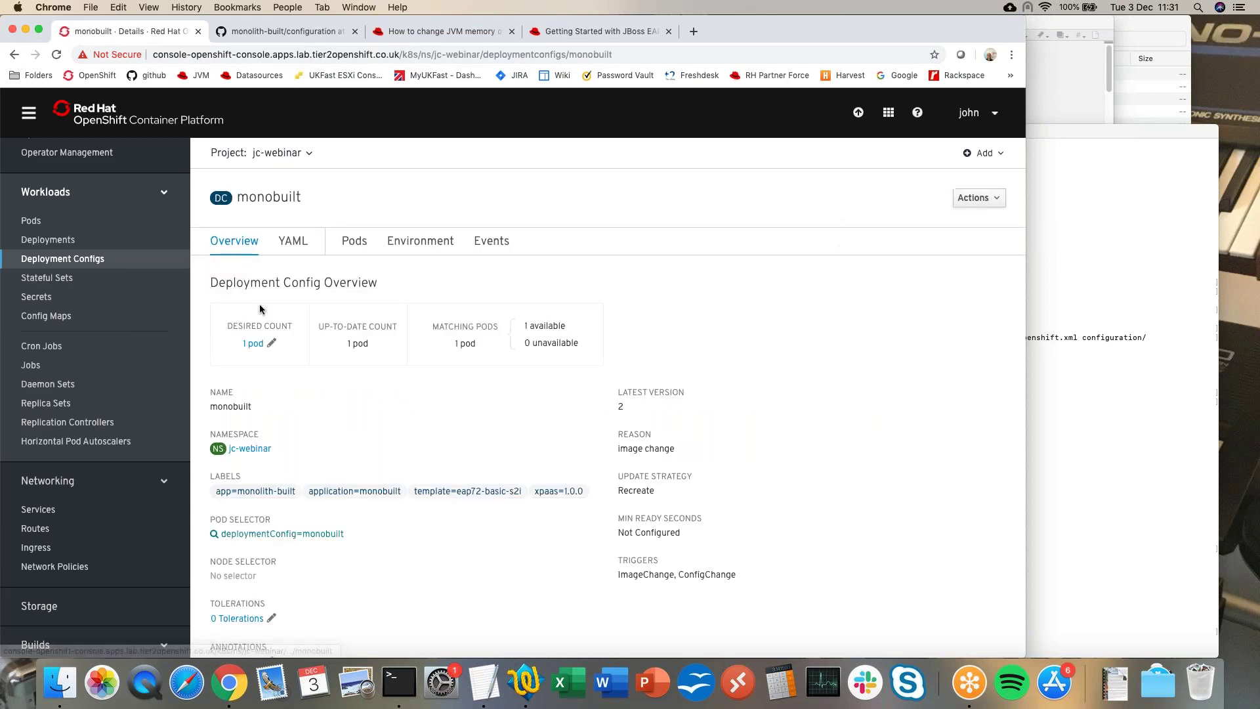
click(293, 241)
scroll(621, 474, down, 3)
scroll(620, 474, down, 5)
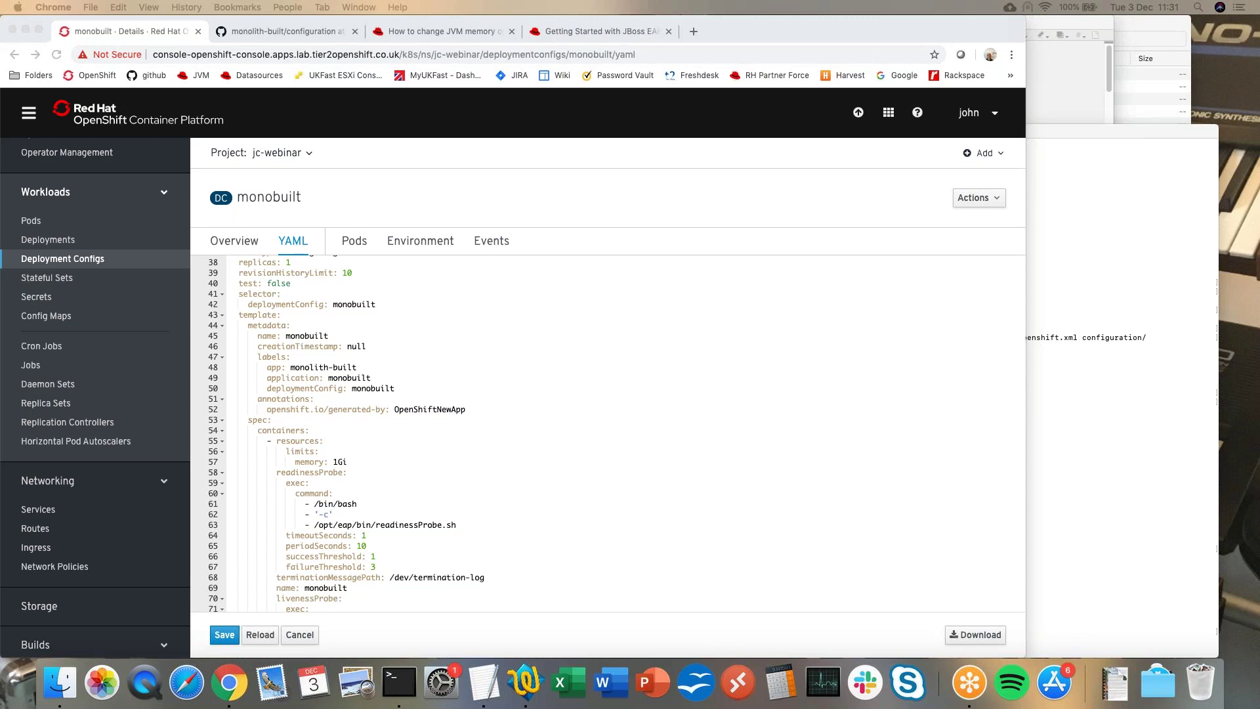
In a cleared Terminal, describe the eap72-basic-s2i template from the openshift namespace and examine its MEMORY_LIMIT parameter.
click(1030, 257)
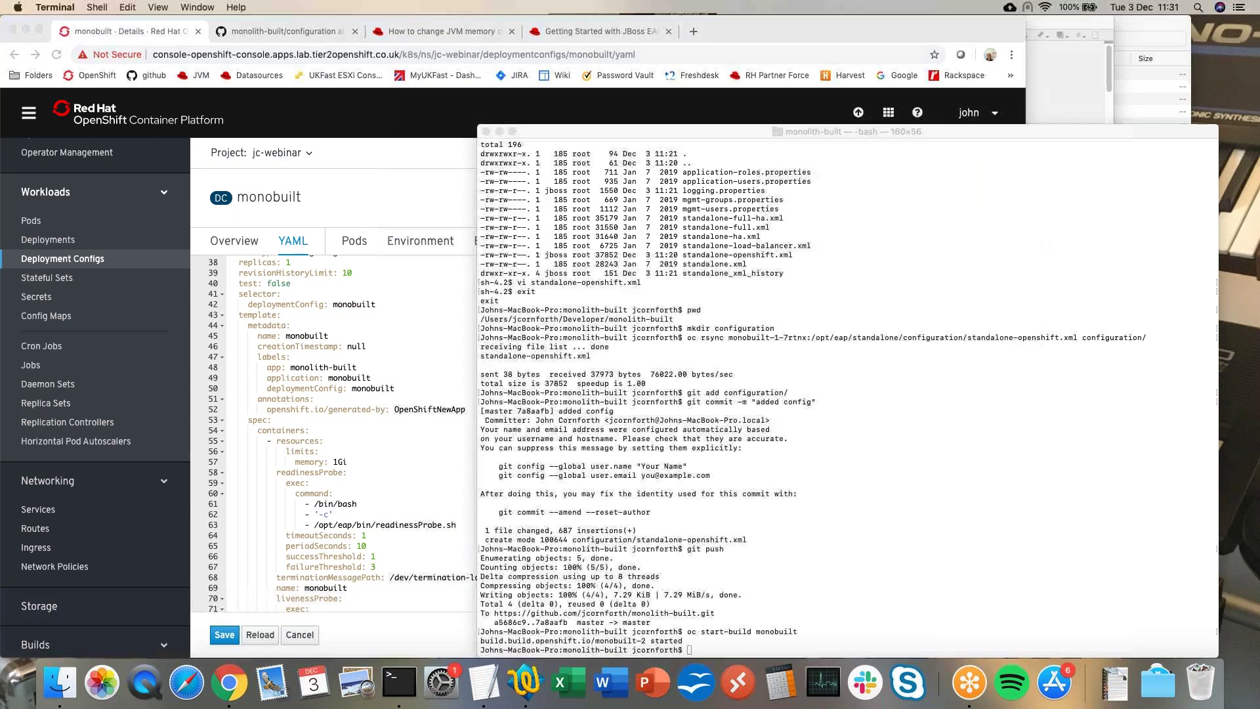
text(clear)
key(Return)
text(oc describe template eap72-basic-s2i -n openshift)
key(Return)
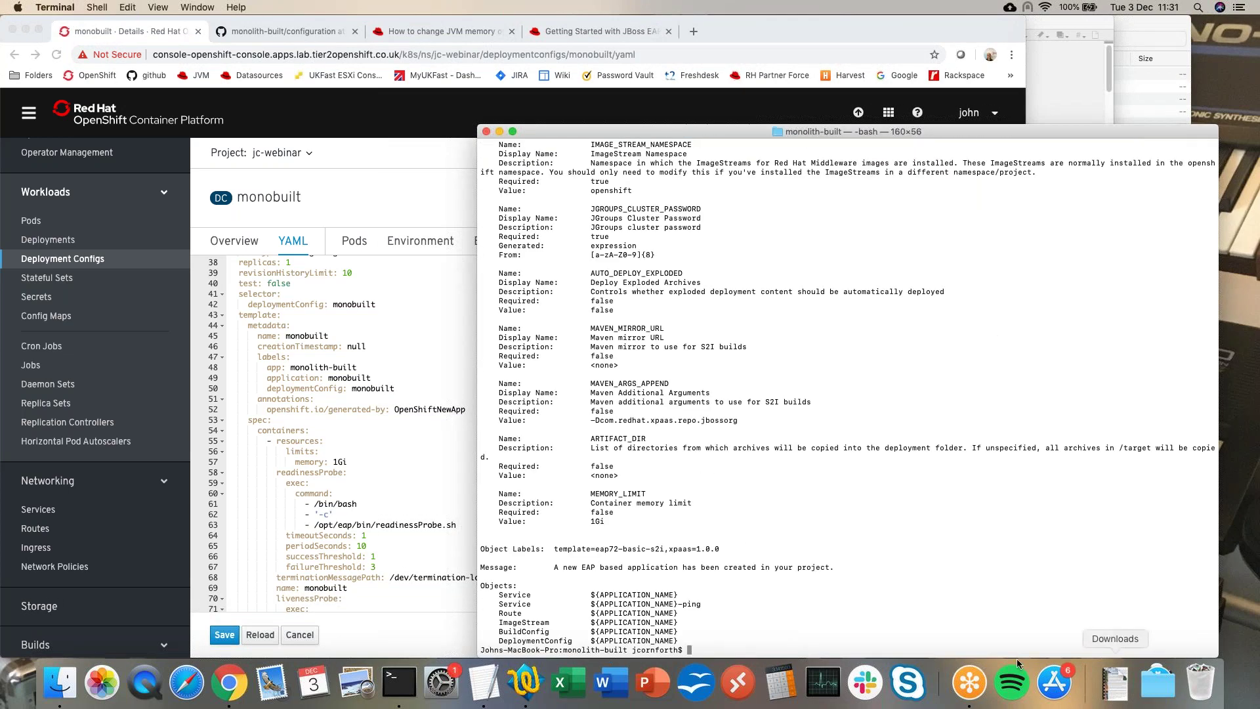
drag(589, 493, 648, 493)
click(669, 498)
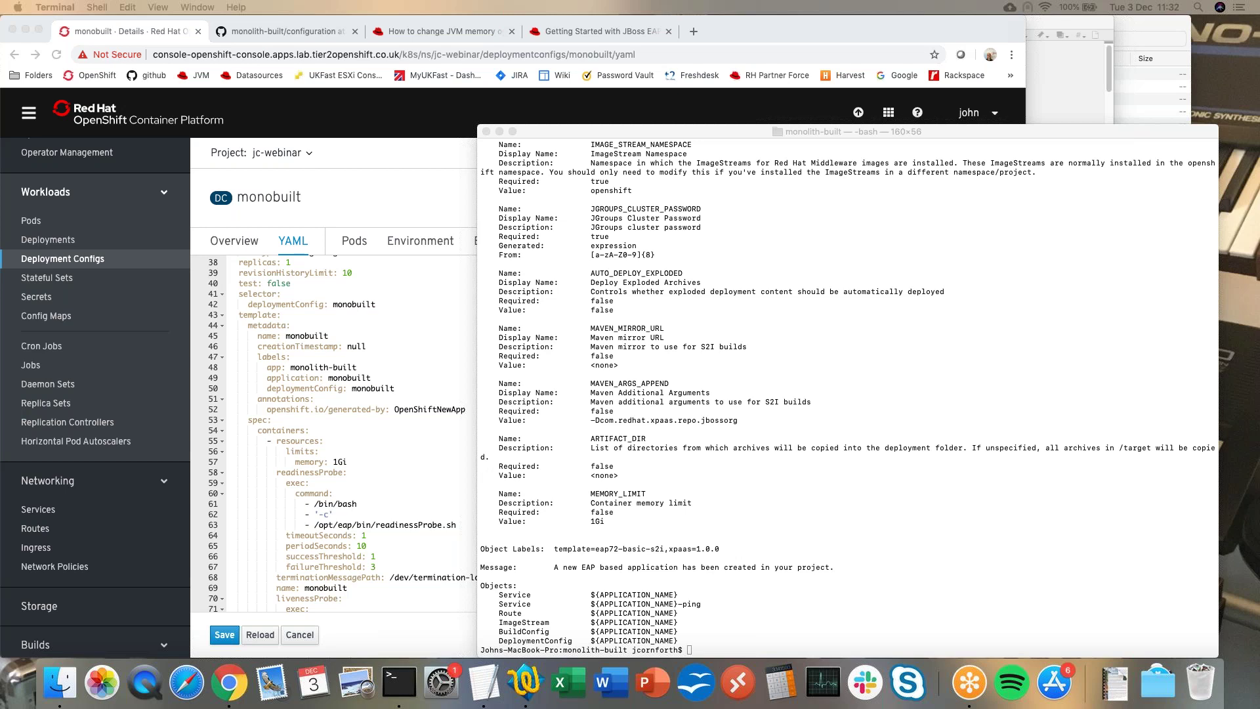
Return to Chrome, leave the deployment config YAML unsaved, and check the status of the builds and pods.
click(357, 186)
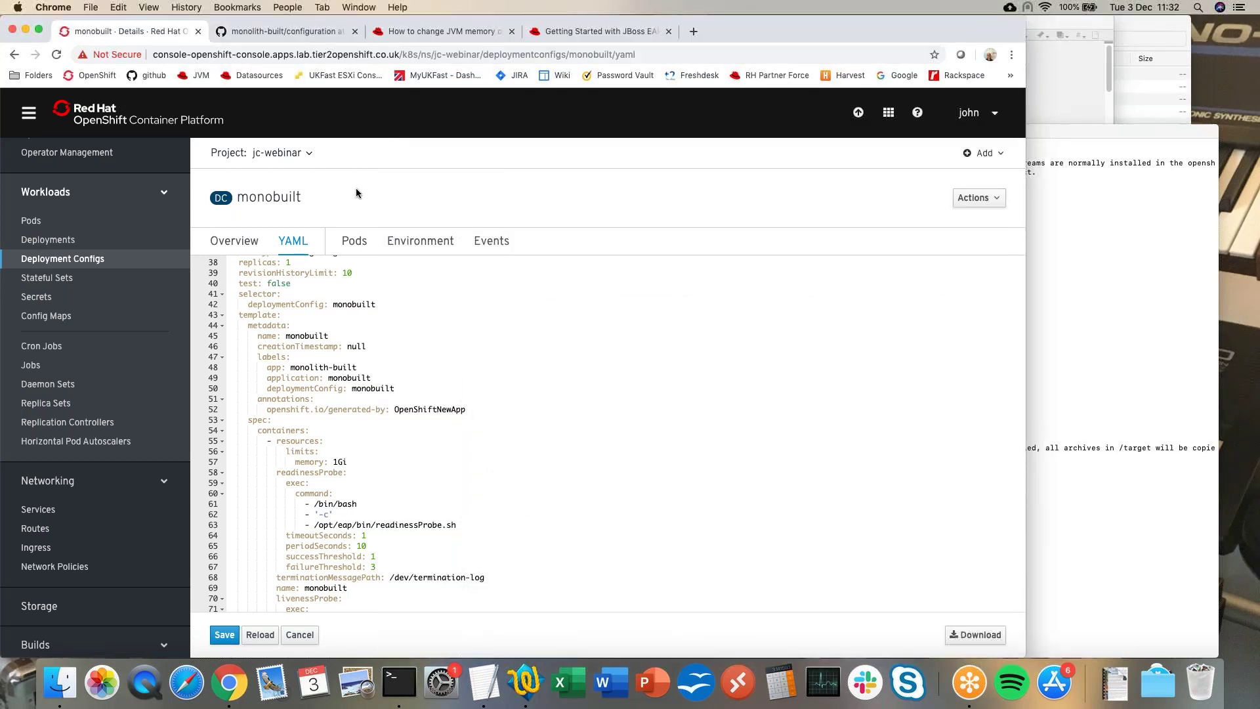
click(299, 635)
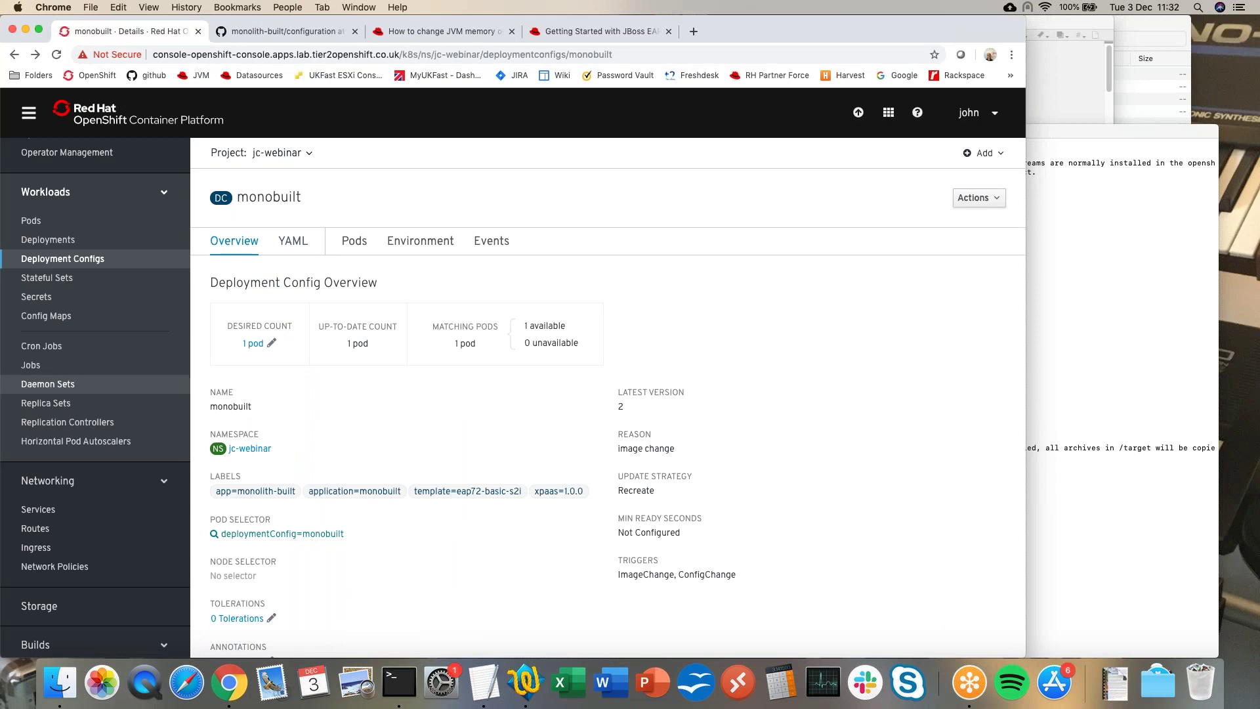
scroll(85, 459, down, 3)
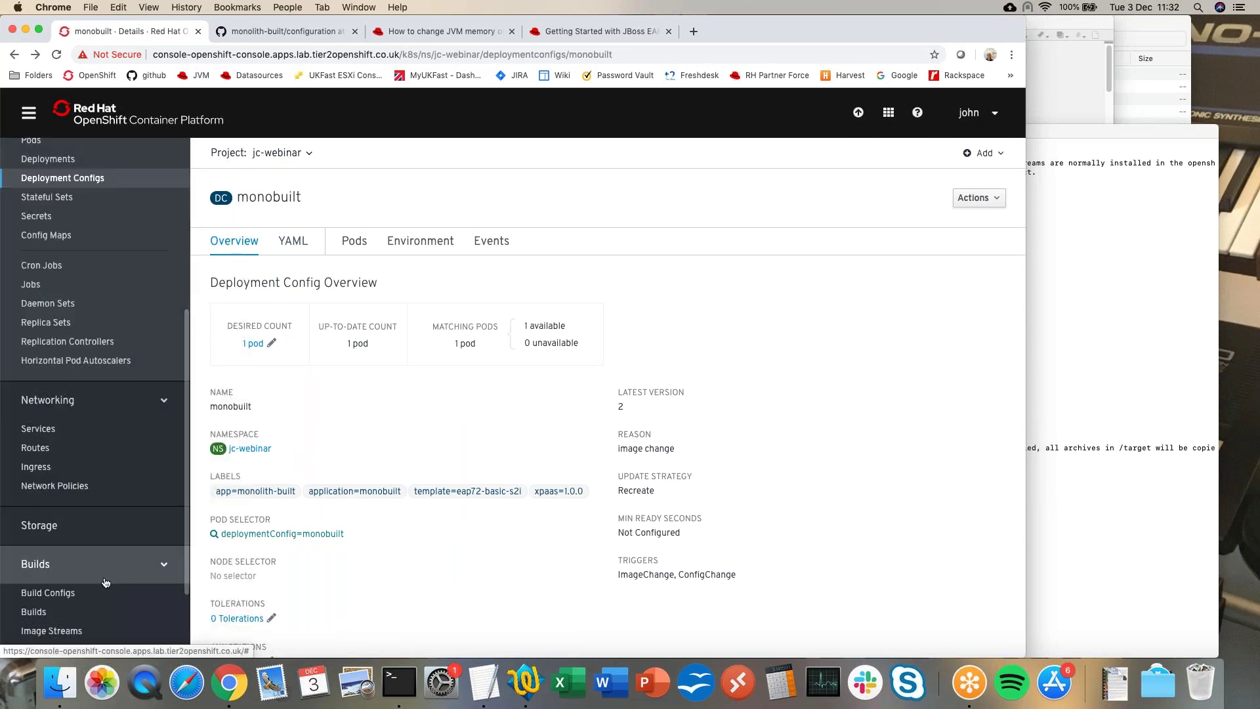
click(36, 612)
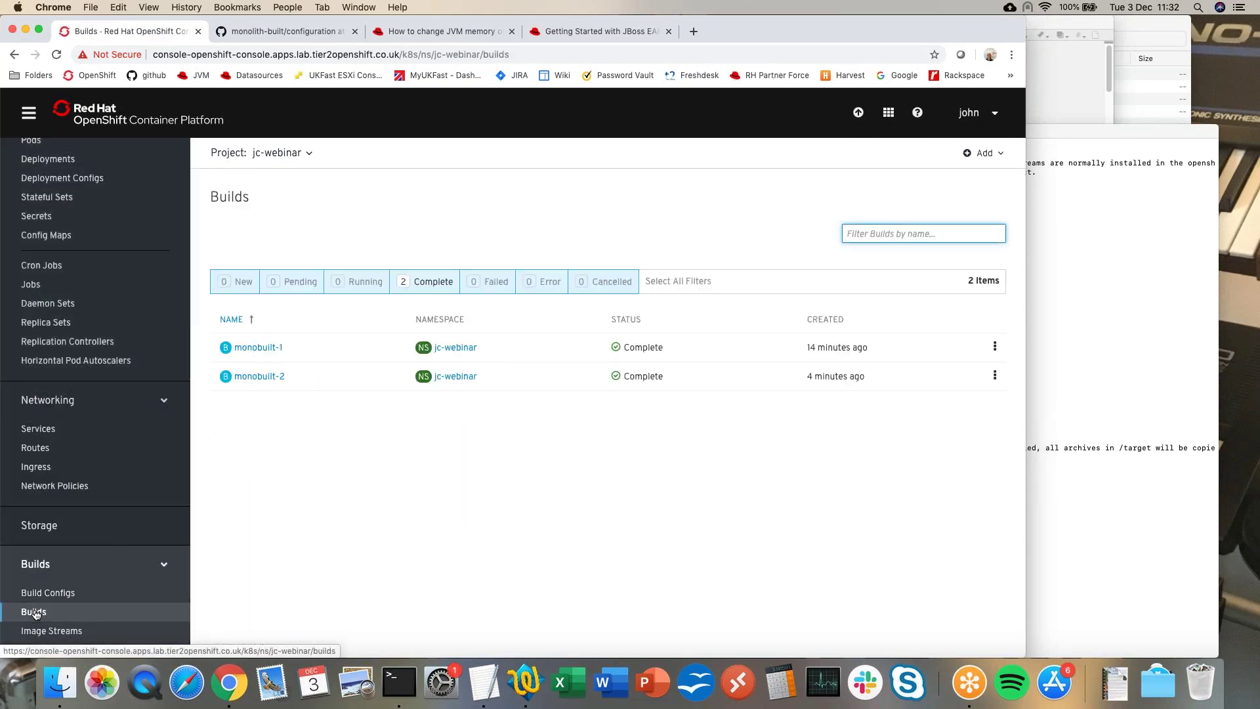
scroll(105, 498, up, 5)
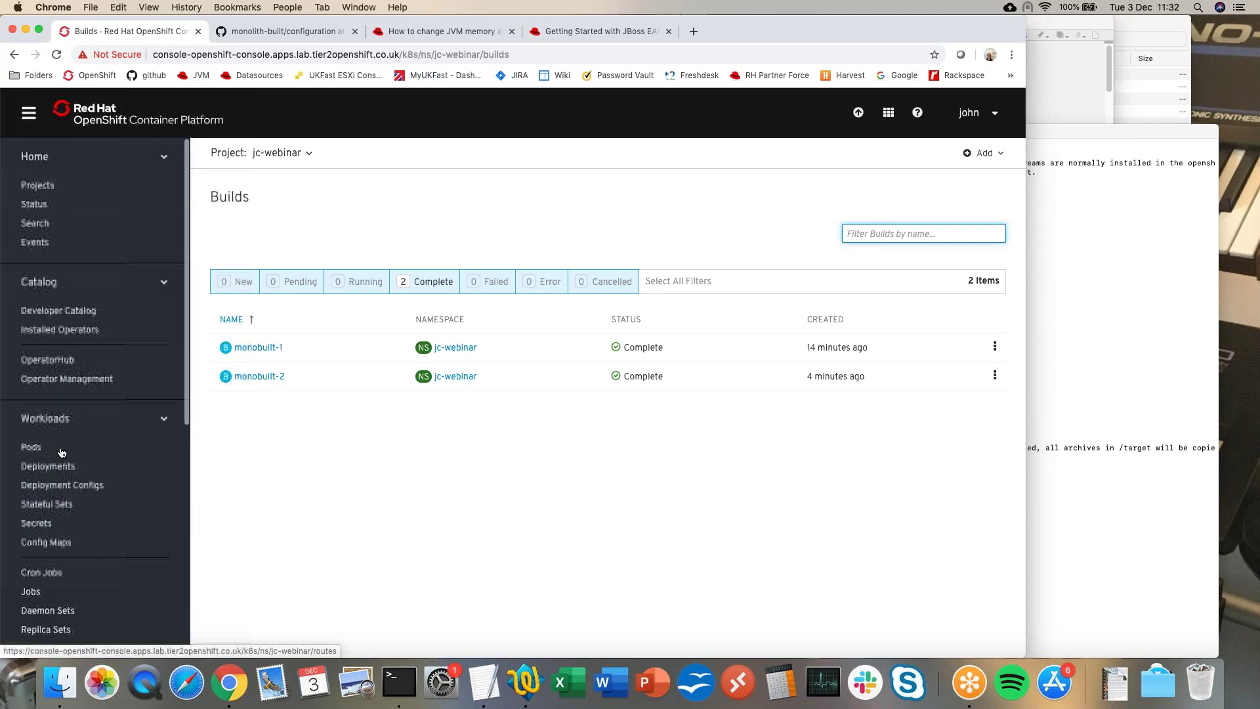
click(23, 449)
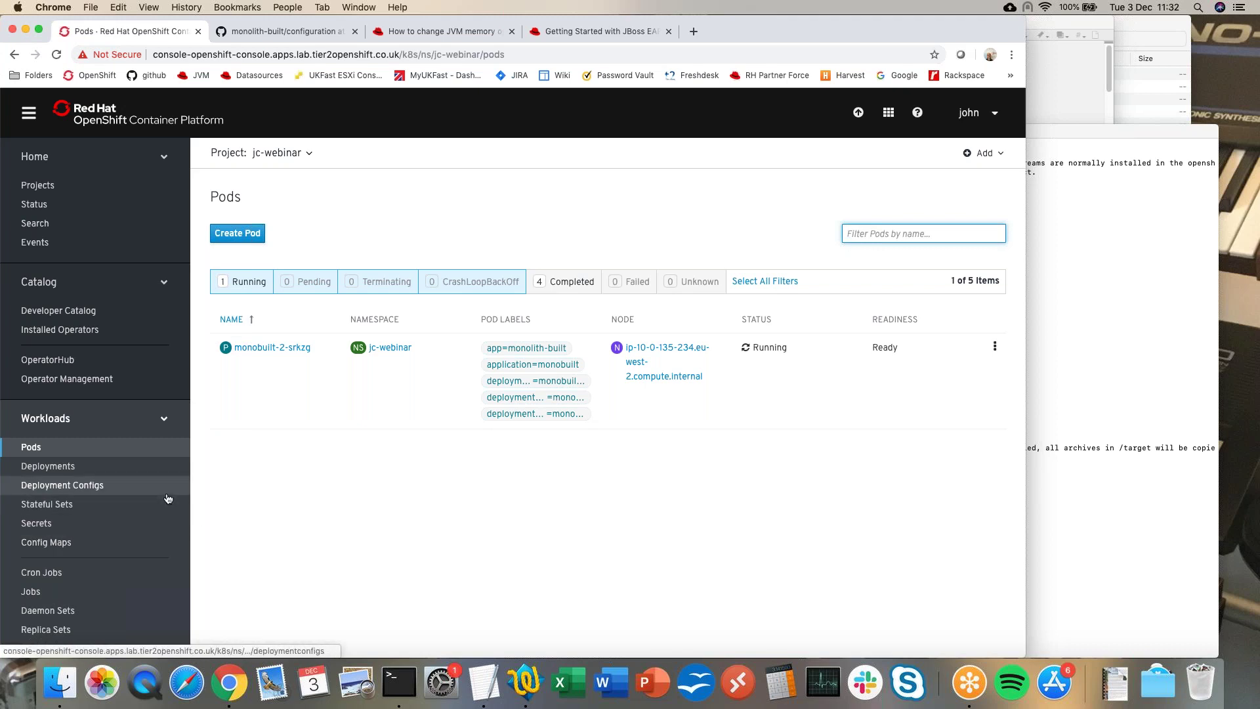
Open the monobuilt route's location to check the monolith application page, then close that page.
scroll(168, 499, down, 6)
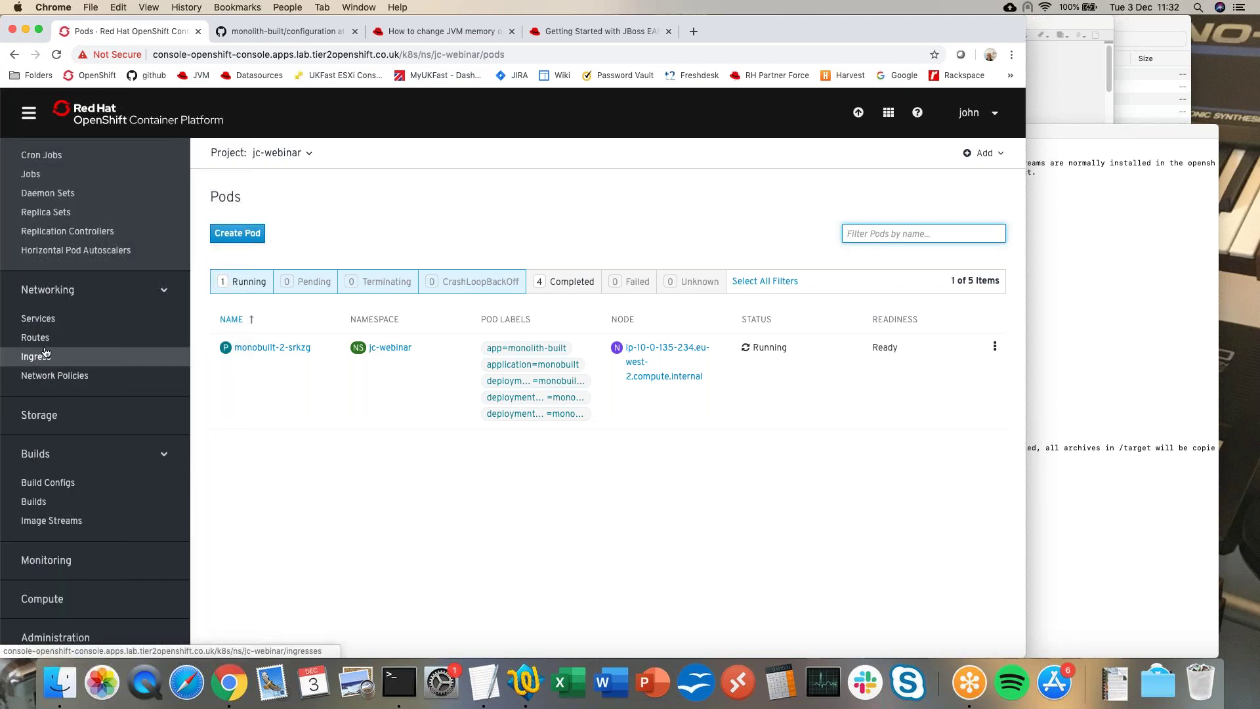
click(38, 339)
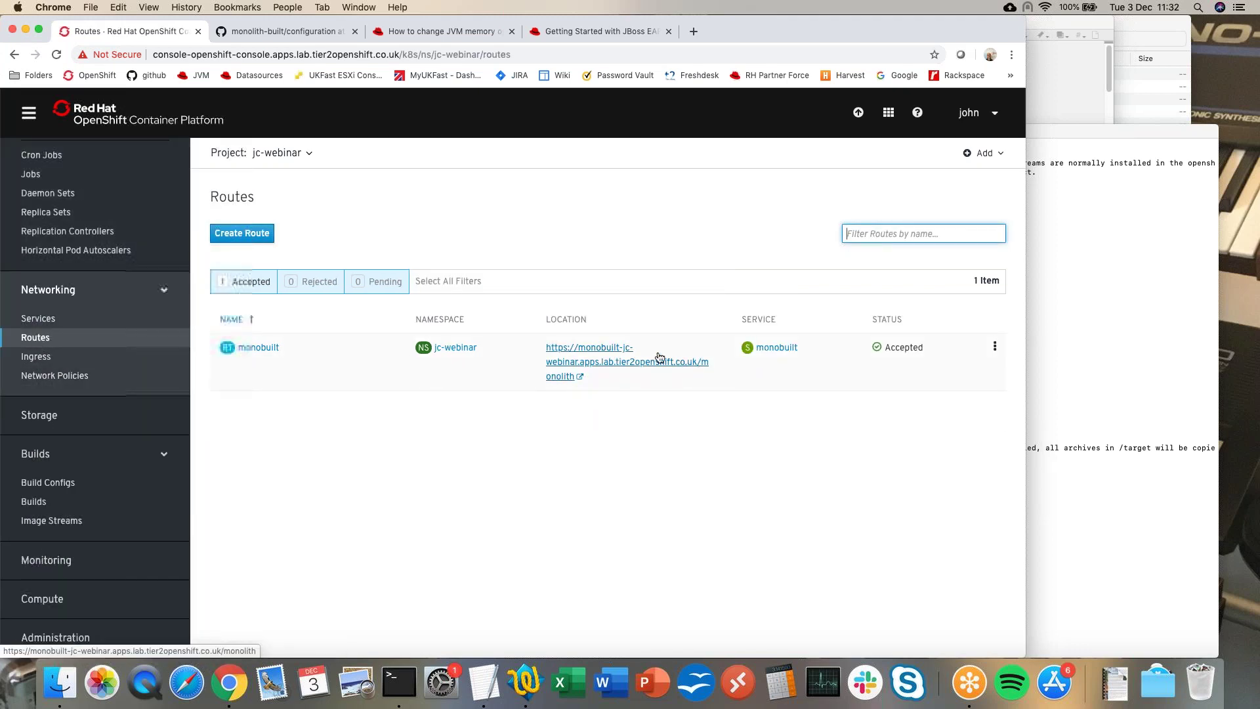
click(658, 357)
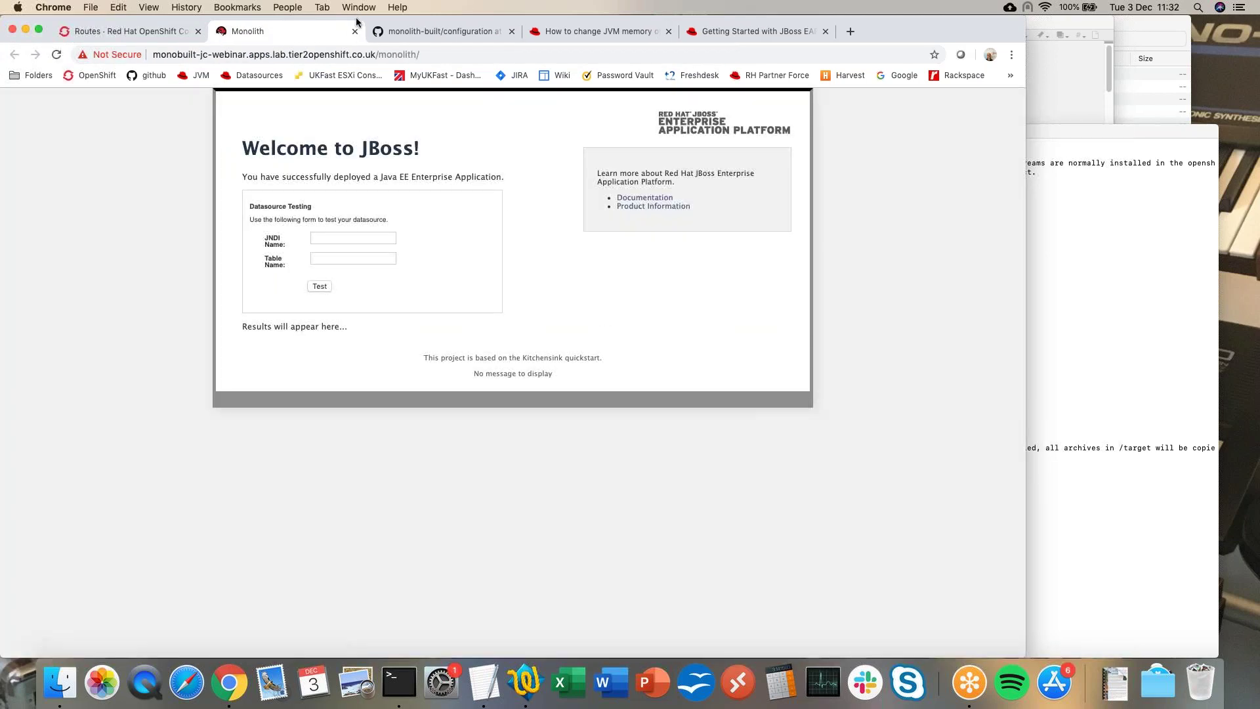
click(354, 31)
Switch to Terminal, clear the screen and list the project's pods with oc get pods.
click(1144, 434)
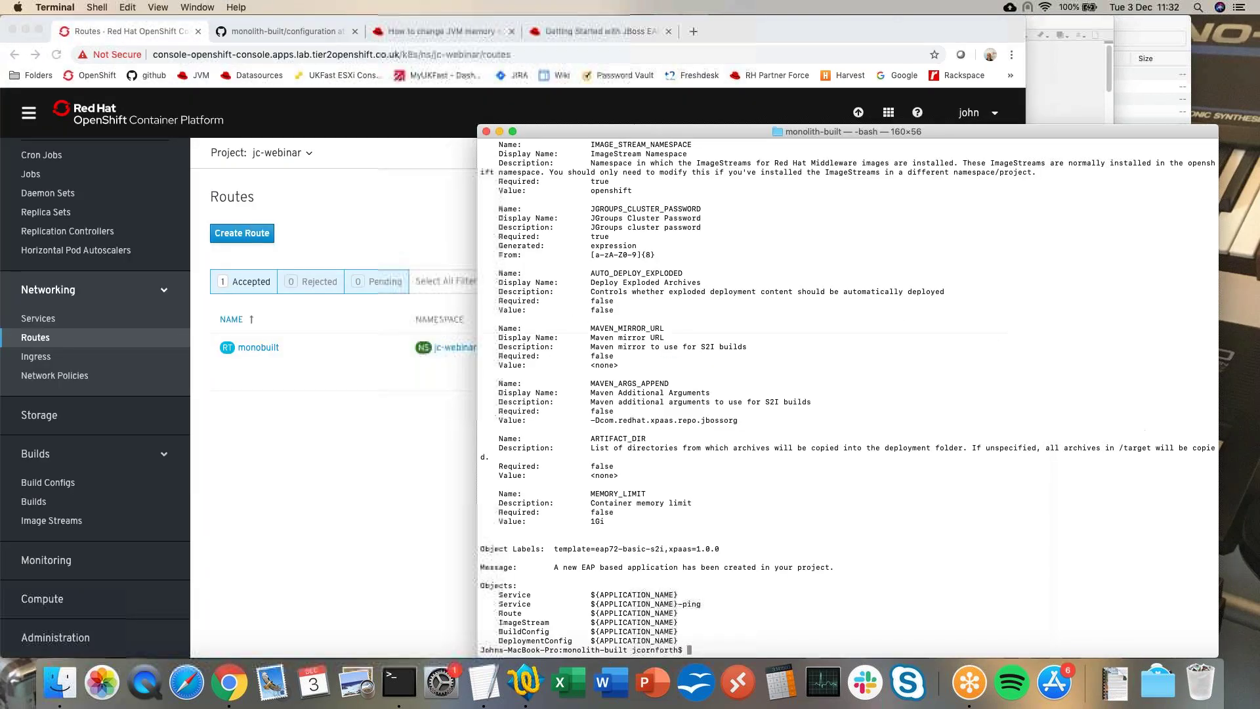
text(clear)
key(Return)
text(oc get )
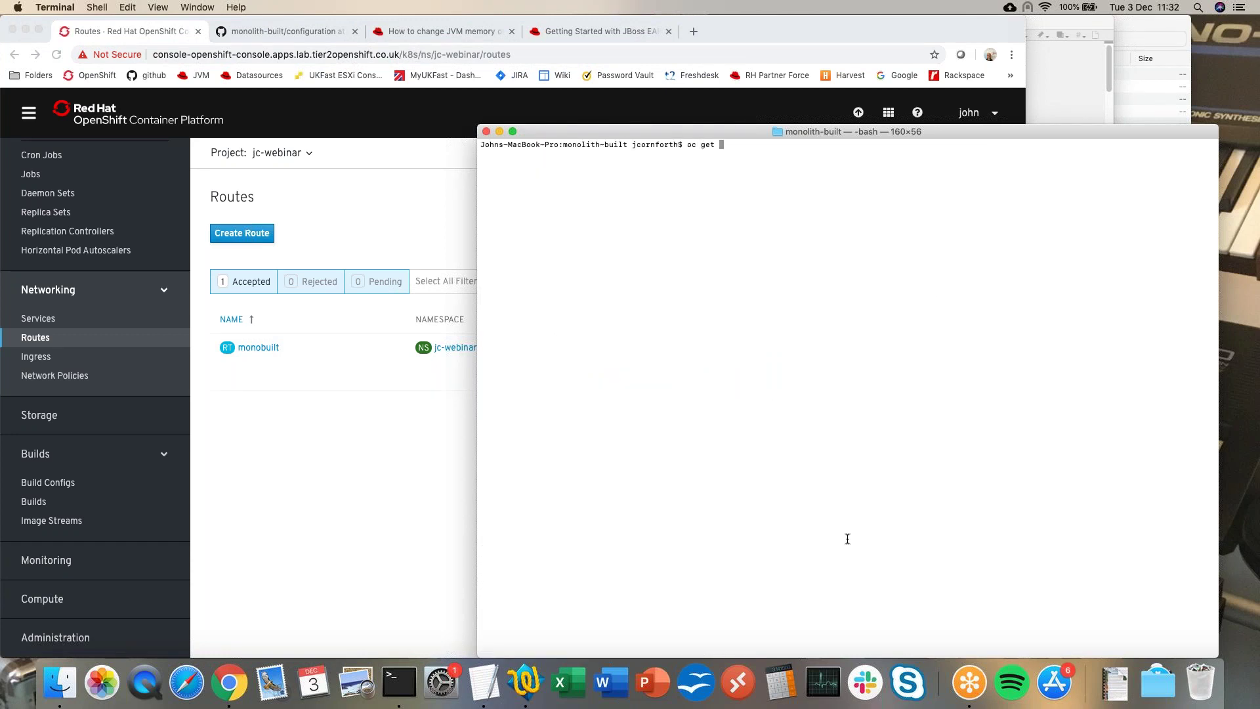
text(pods)
key(Return)
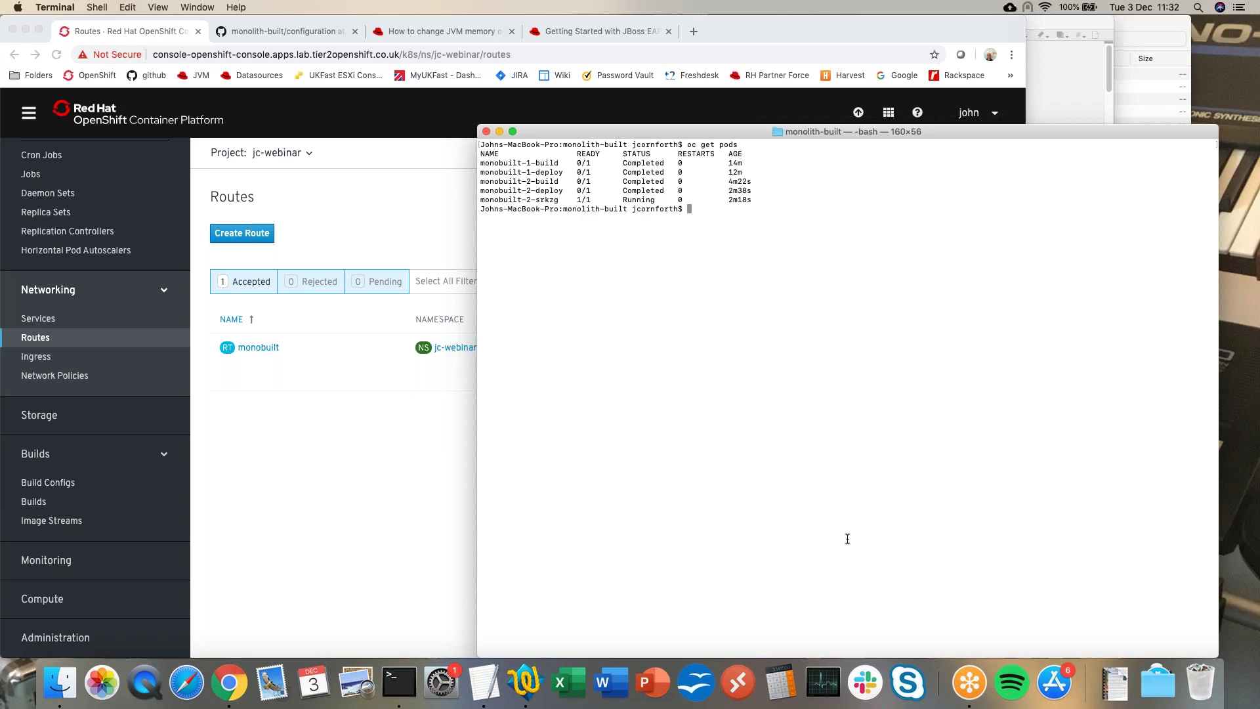
Open a remote shell in the running pod monobuilt-2-srkzg with oc rsh.
text(oc rsh)
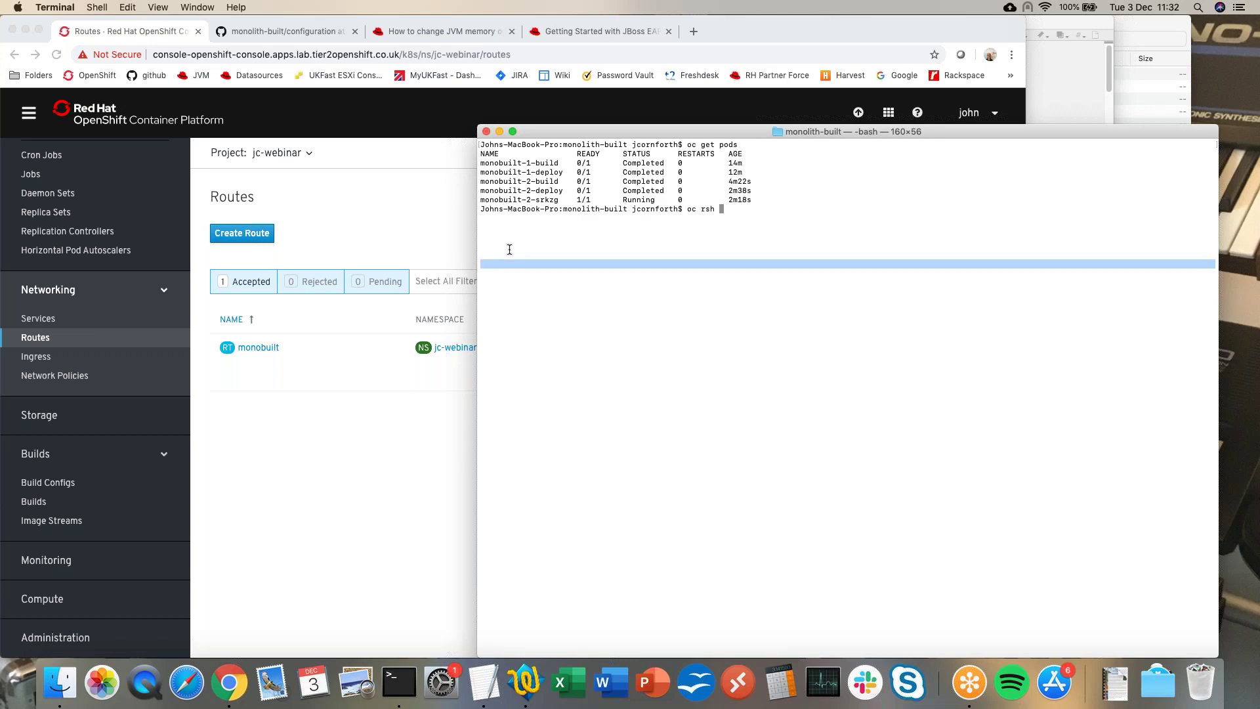
drag(481, 200, 558, 199)
key(super+c)
key(super+v)
key(Return)
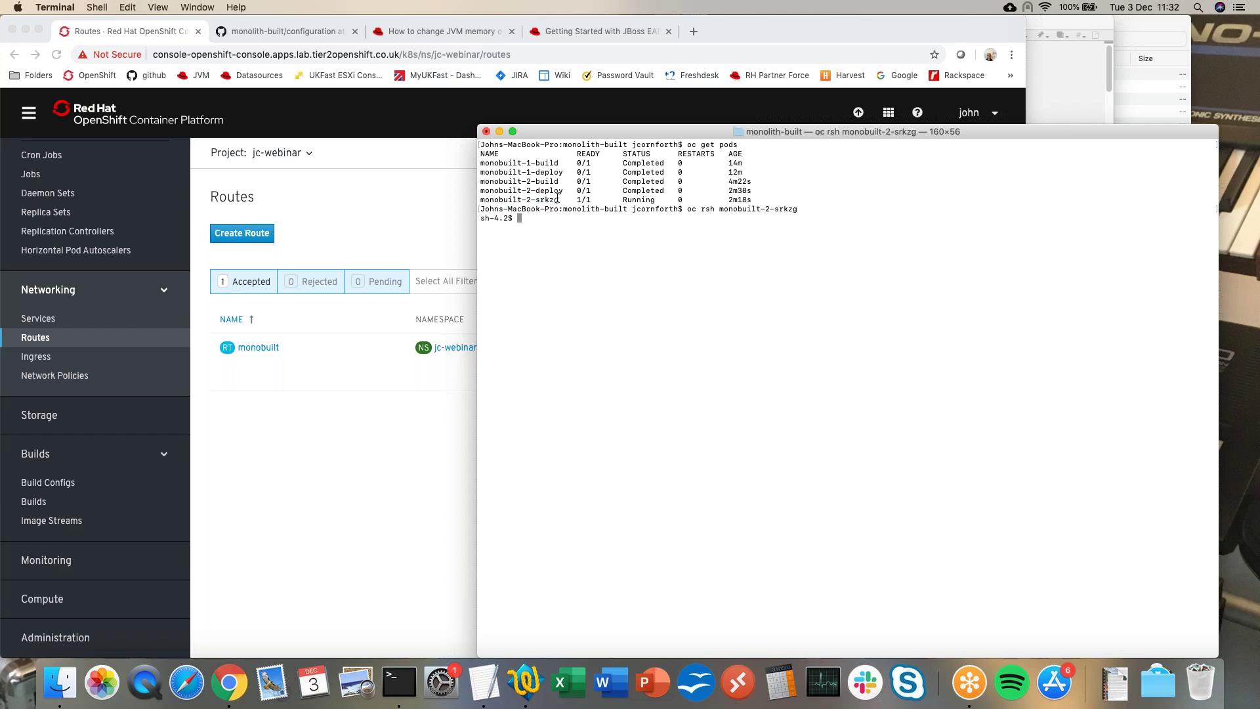
Change to /opt/eap/bin/ in the pod and start the JBoss CLI connected to the server with ./jboss-cli.sh -c.
text(cd /opt/eap/bin/)
key(Return)
text(./jb)
key(Tab)
text(cli.sh -c)
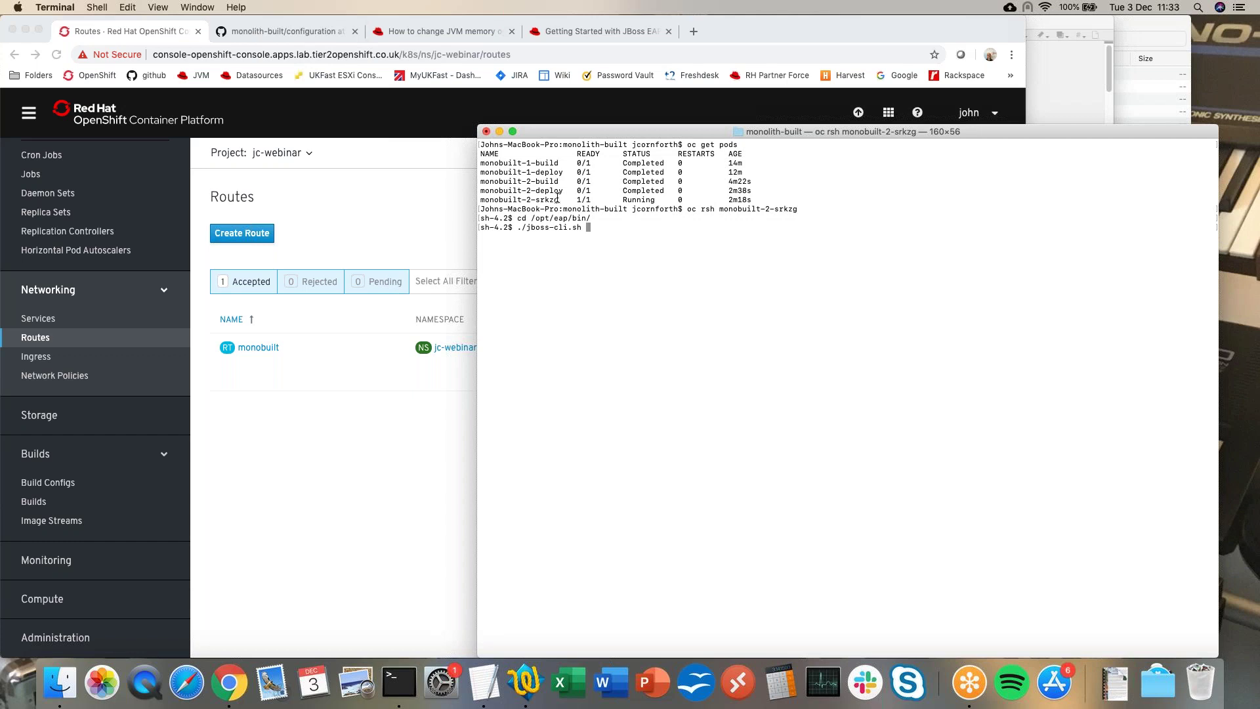
key(Return)
Read the myprop system property resource in the JBoss CLI, then quit the CLI and exit the pod shell.
text(/system-property=myprop)
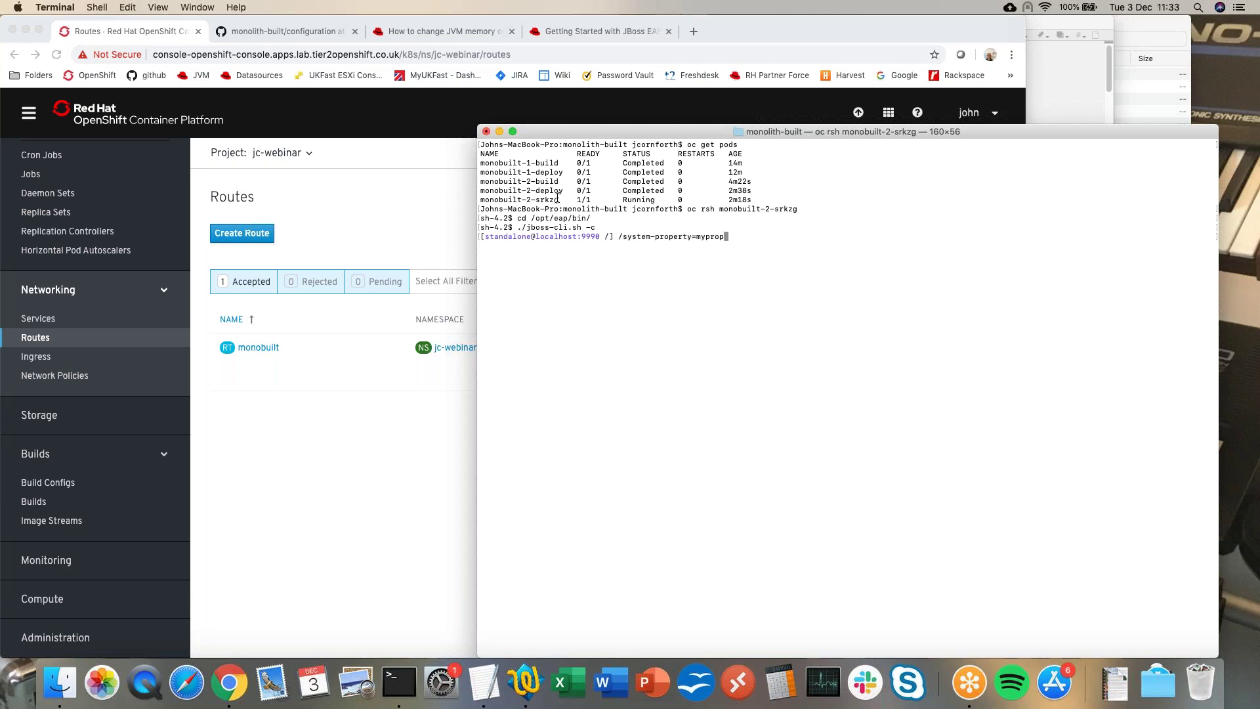
text(:read-resource)
key(Return)
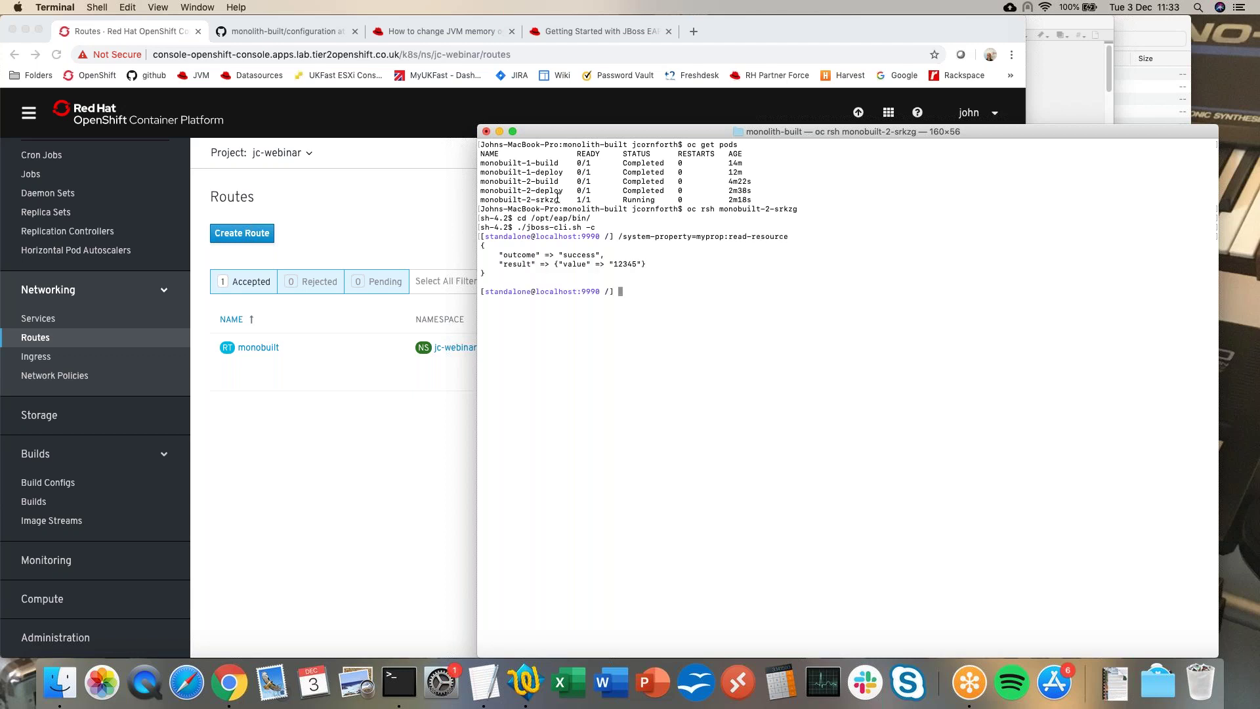
text(q)
key(Return)
text(exit)
key(Return)
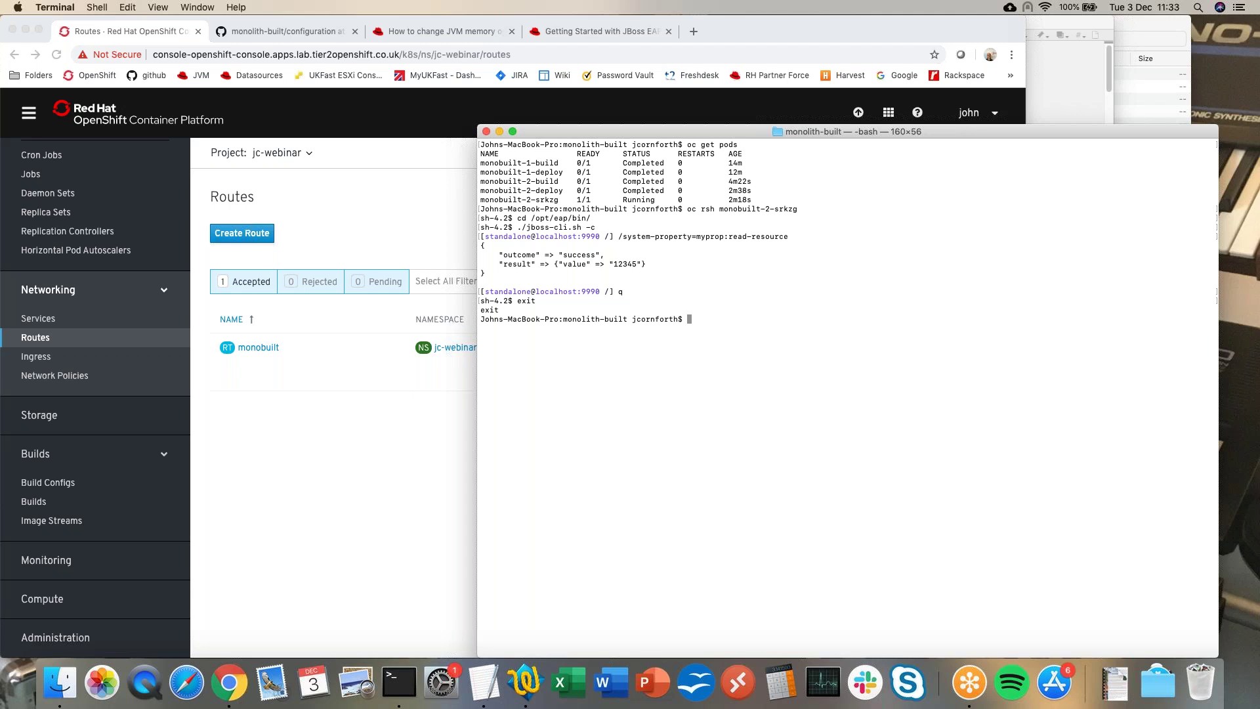
Remove the configuration/ directory recursively with git rm and commit the removal with the message "deleted config".
text(got )
text(rm -)
text(r configuration/)
key(Left)
key(Left)
key(Left)
key(Left)
key(Left)
key(Left)
key(Left)
key(Left)
key(Left)
key(Left)
key(Left)
key(Left)
key(Left)
key(Left)
key(Left)
key(Left)
key(Left)
key(Left)
key(Left)
key(Left)
key(Left)
key(Left)
key(BackSpace)
text(i)
key(Return)
text(git commit -m )
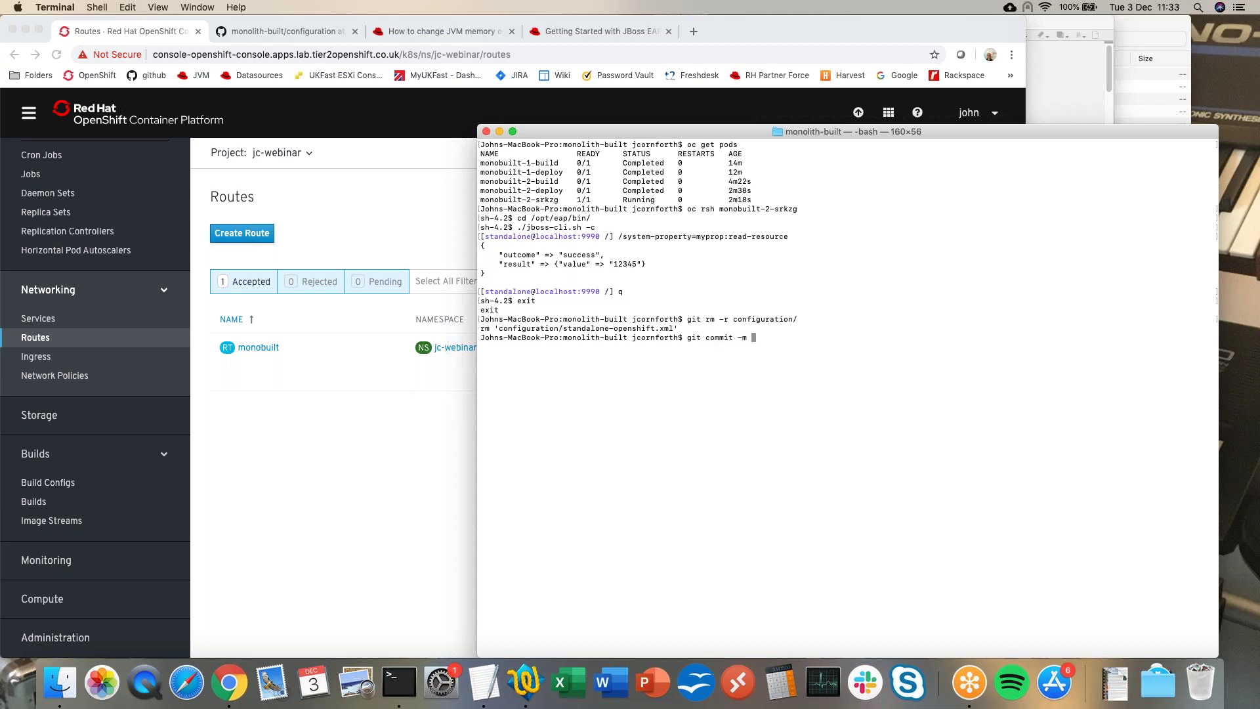
text("deleted config")
key(Return)
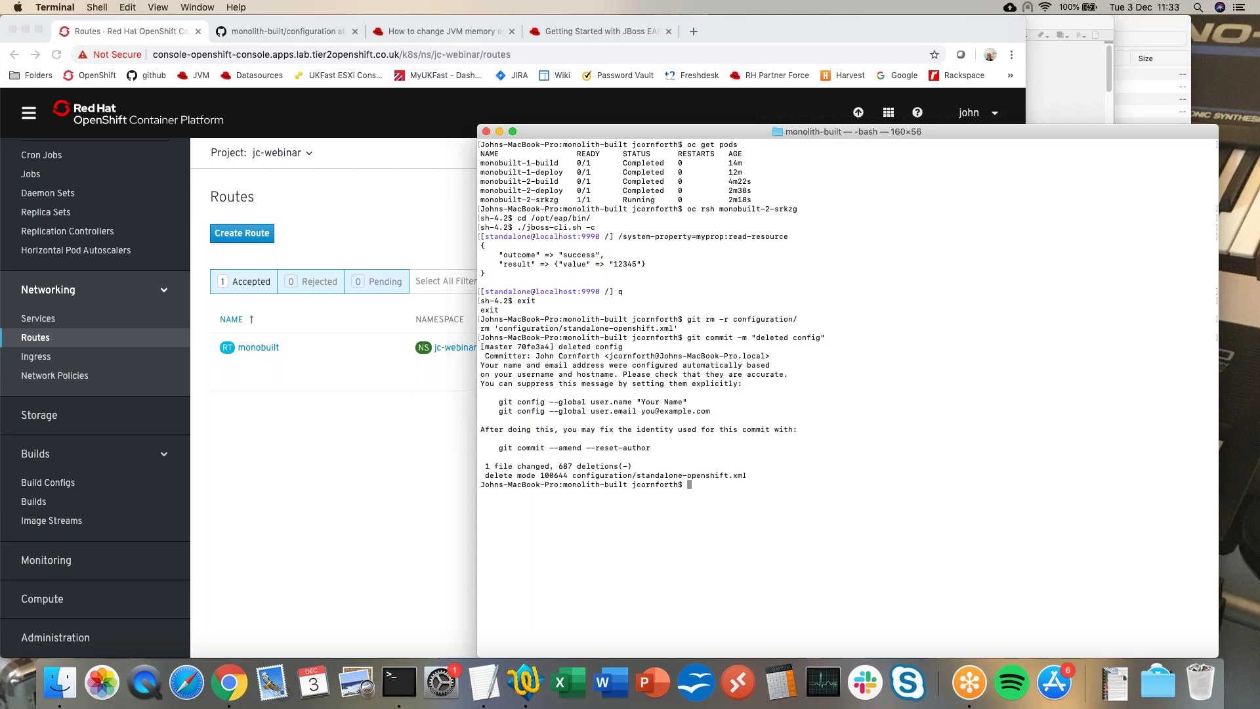
Push the commit to the remote repository and start a new build of monobuilt with oc start-build.
text(gir)
key(BackSpace)
key(BackSpace)
text(t push)
key(Return)
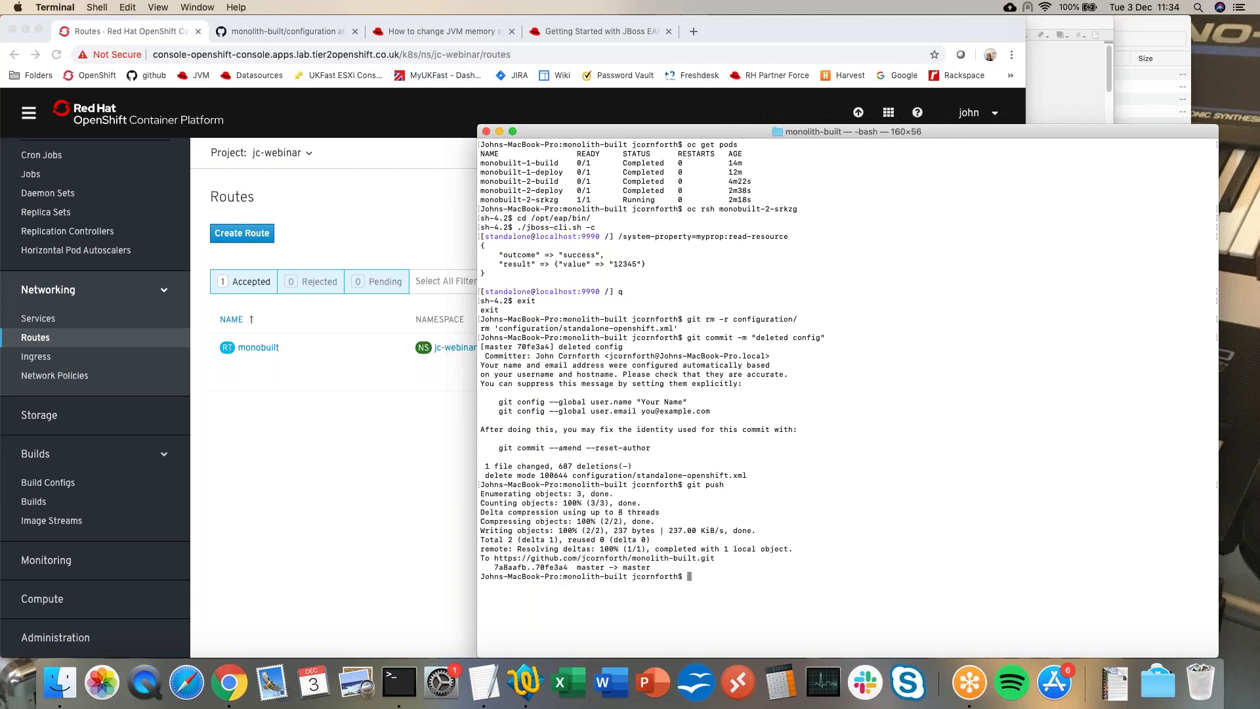
text(oc start-build monobuilt)
key(Return)
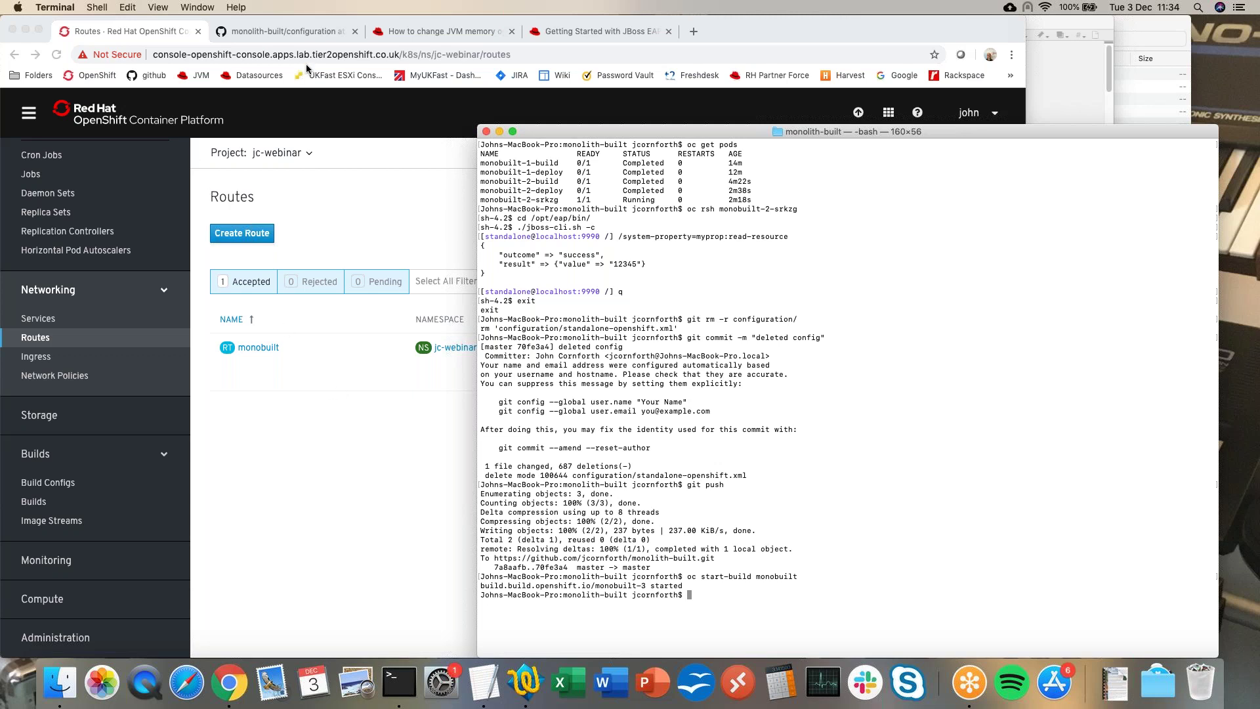
Check the root of the monolith-built repository on GitHub in Chrome, then return to Terminal.
click(279, 32)
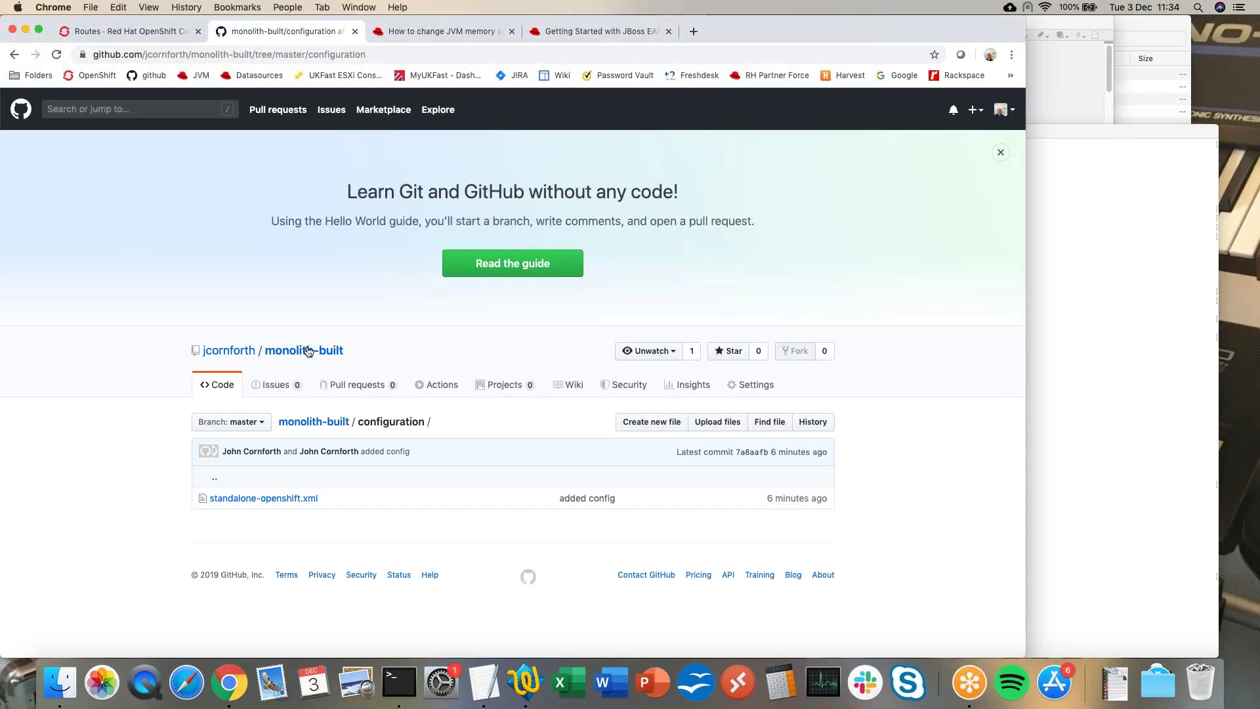
click(289, 354)
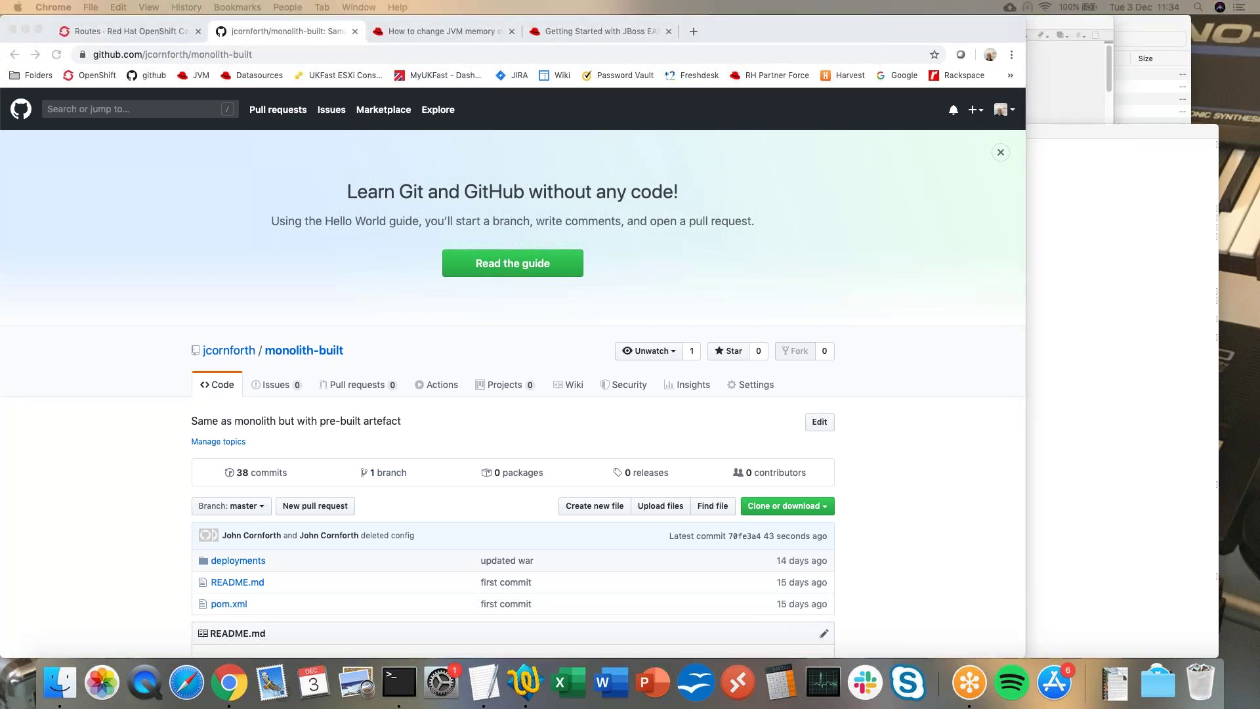
click(1130, 310)
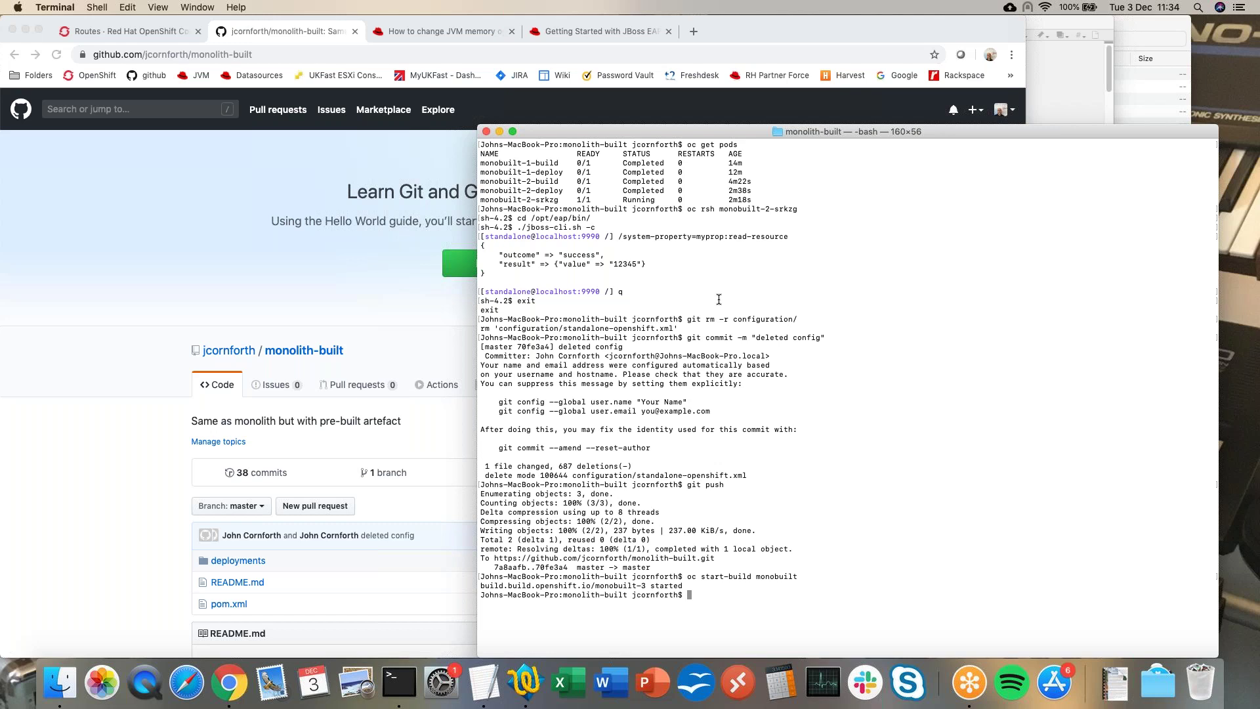
Switch to the OpenShift console in Chrome and look through the jc-webinar project's config maps and secrets.
click(140, 32)
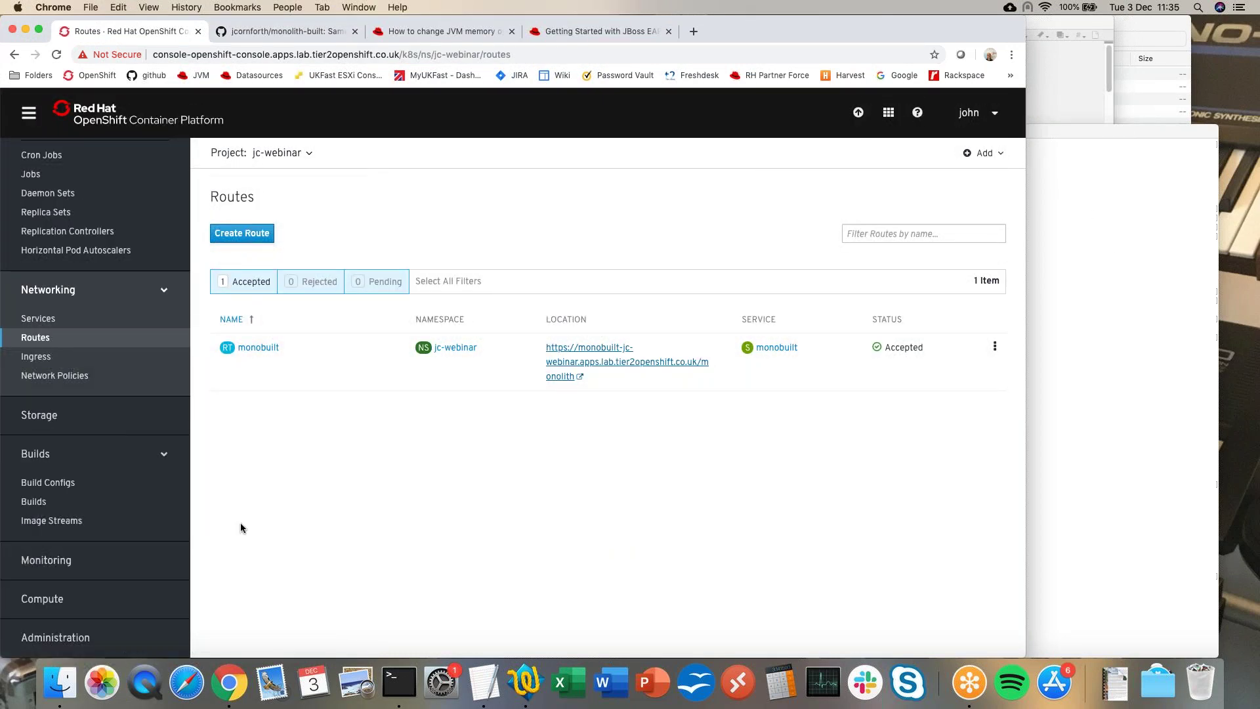
scroll(69, 436, up, 5)
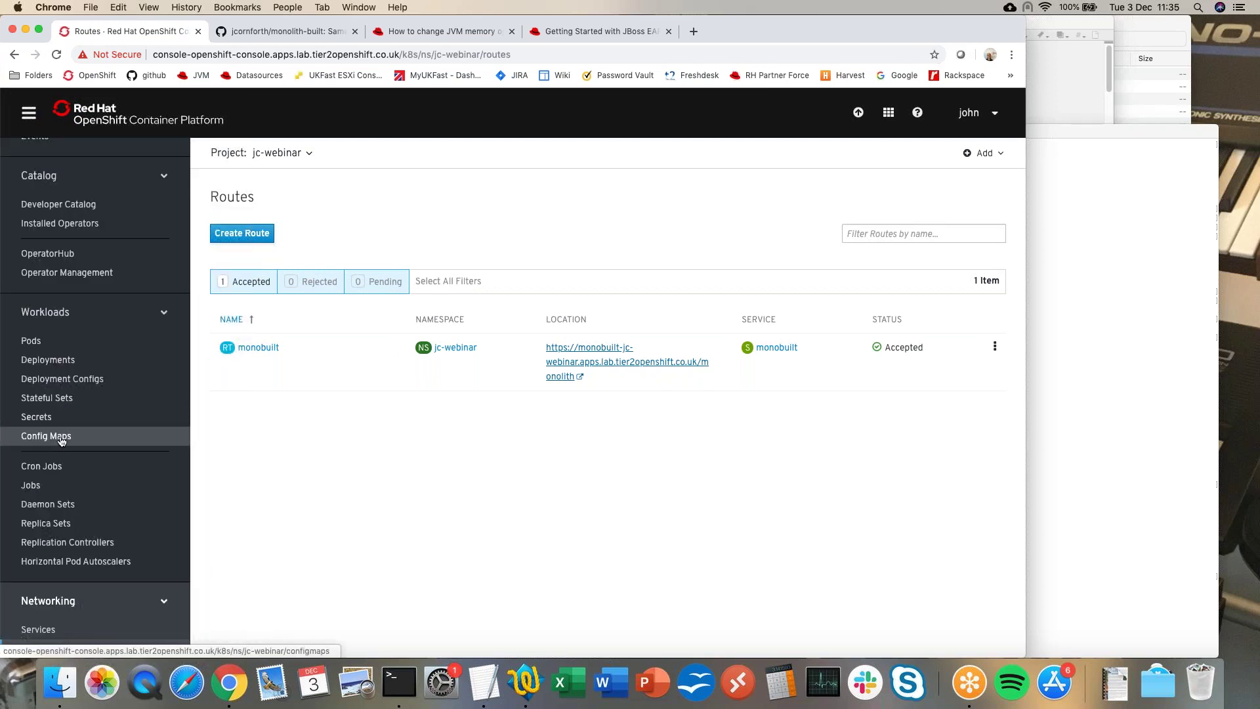
click(61, 440)
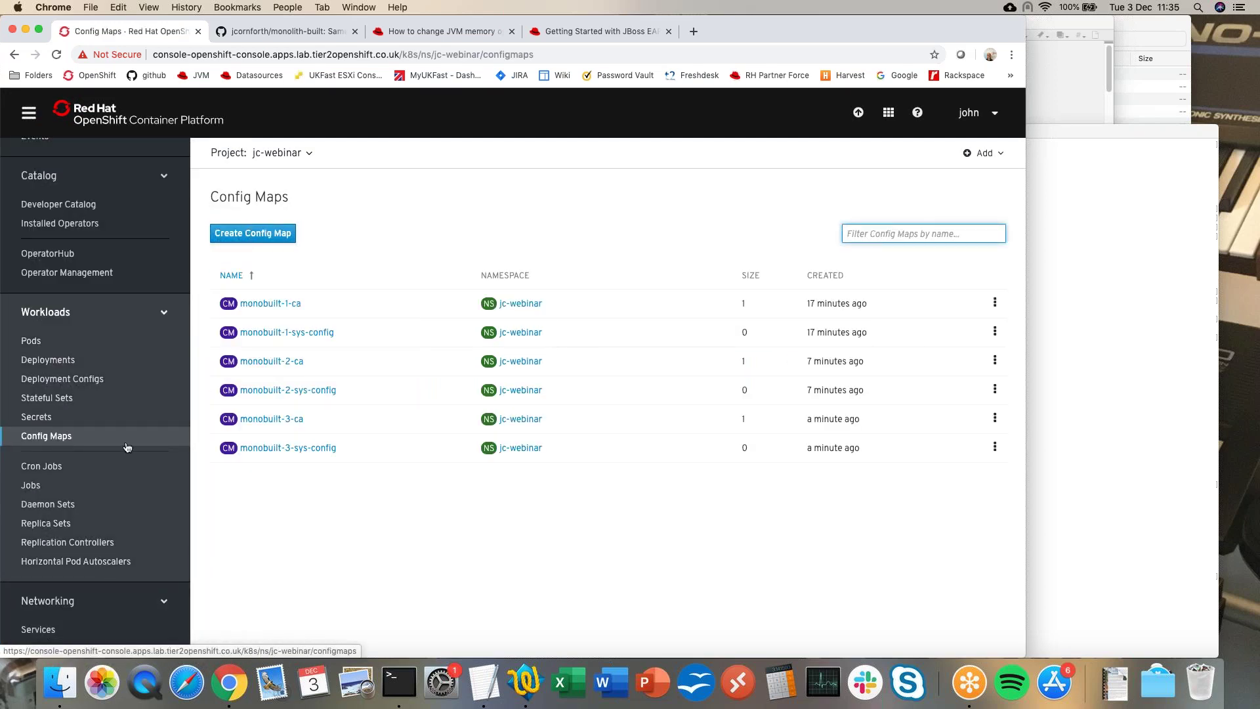
click(47, 418)
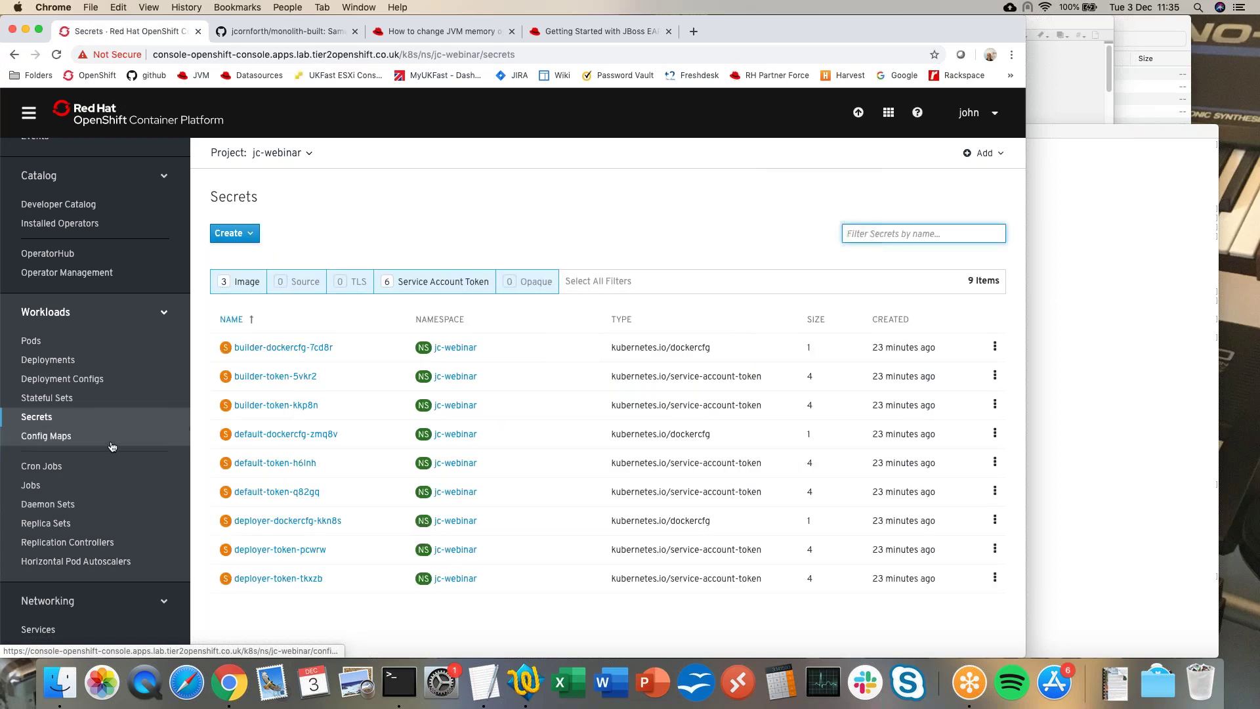
click(57, 438)
click(40, 419)
click(69, 438)
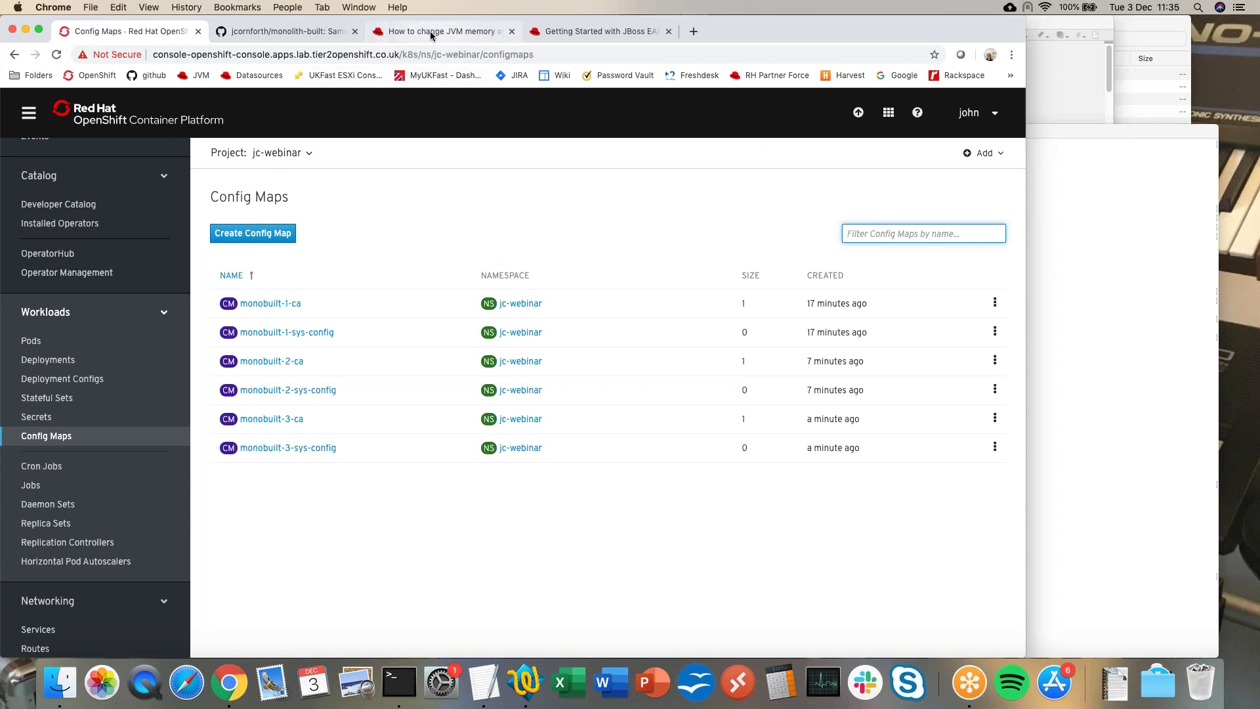
Examine the Datasources section of the JBoss EAP for OpenShift guide, including DB_SERVICE_PREFIX_MAPPING and the table of datasource environment variables.
click(611, 32)
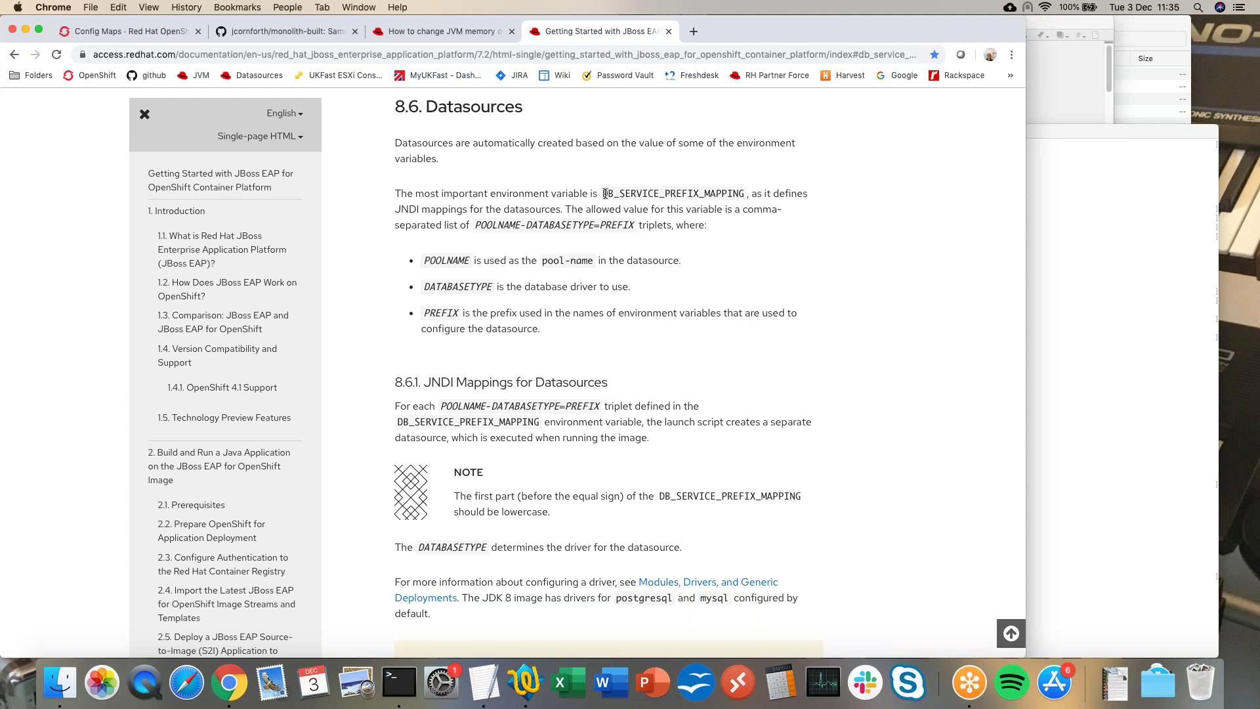
drag(603, 192, 743, 191)
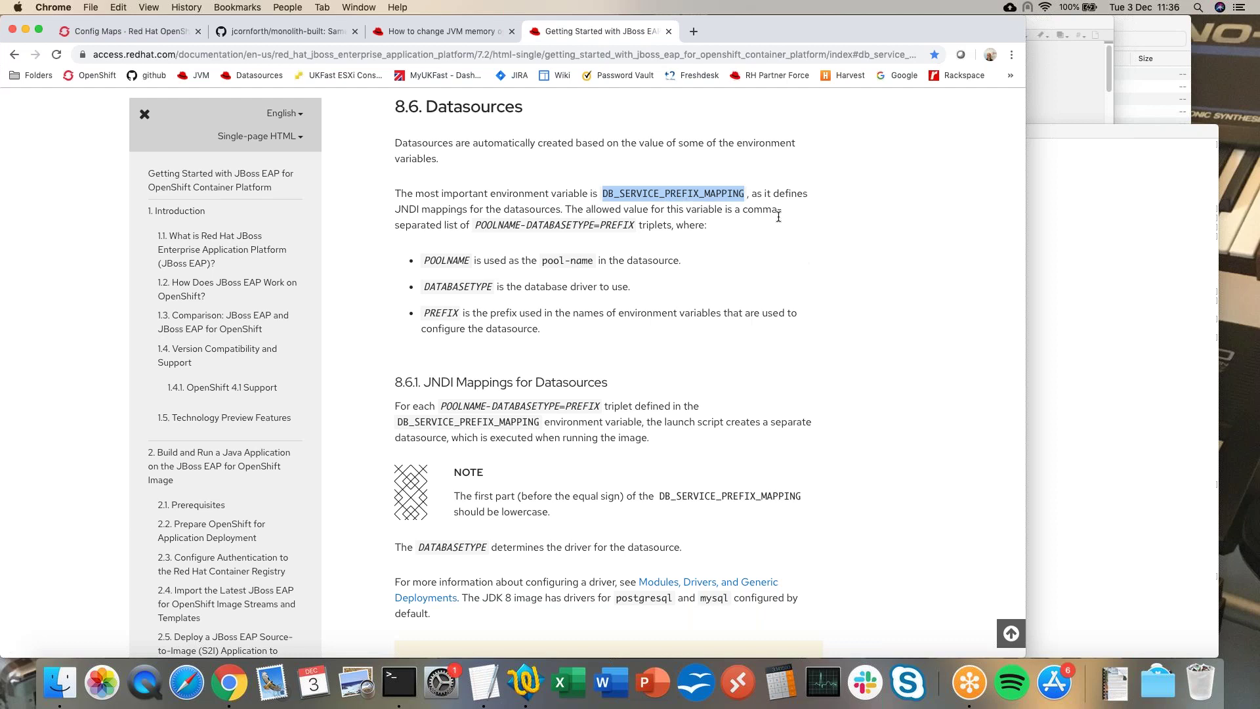
click(679, 242)
scroll(794, 381, down, 5)
scroll(795, 386, down, 10)
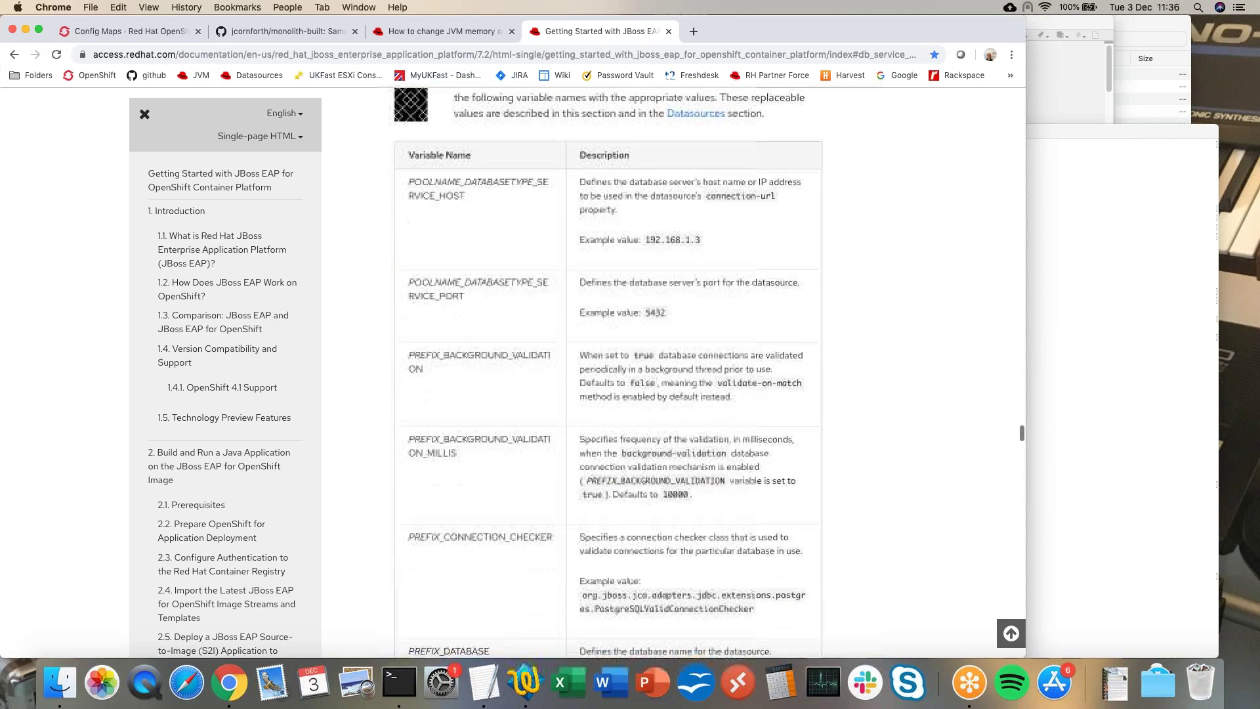
scroll(608, 371, down, 9)
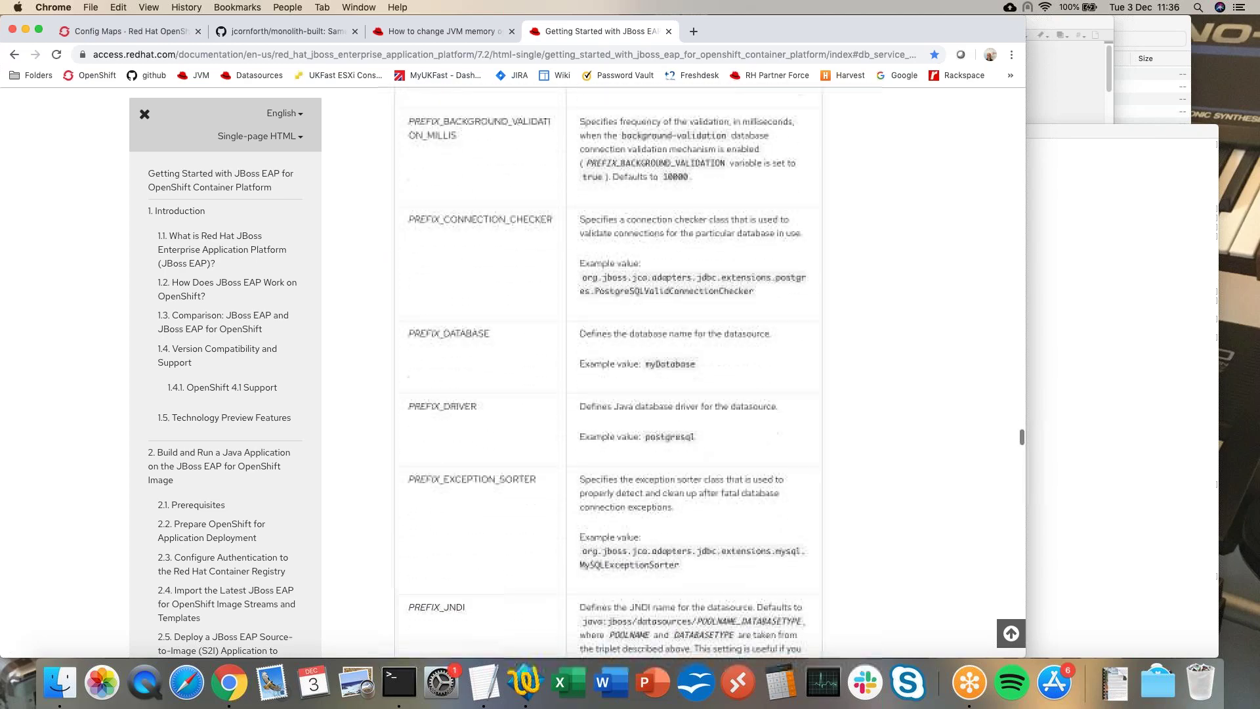
scroll(608, 371, down, 5)
scroll(608, 371, down, 4)
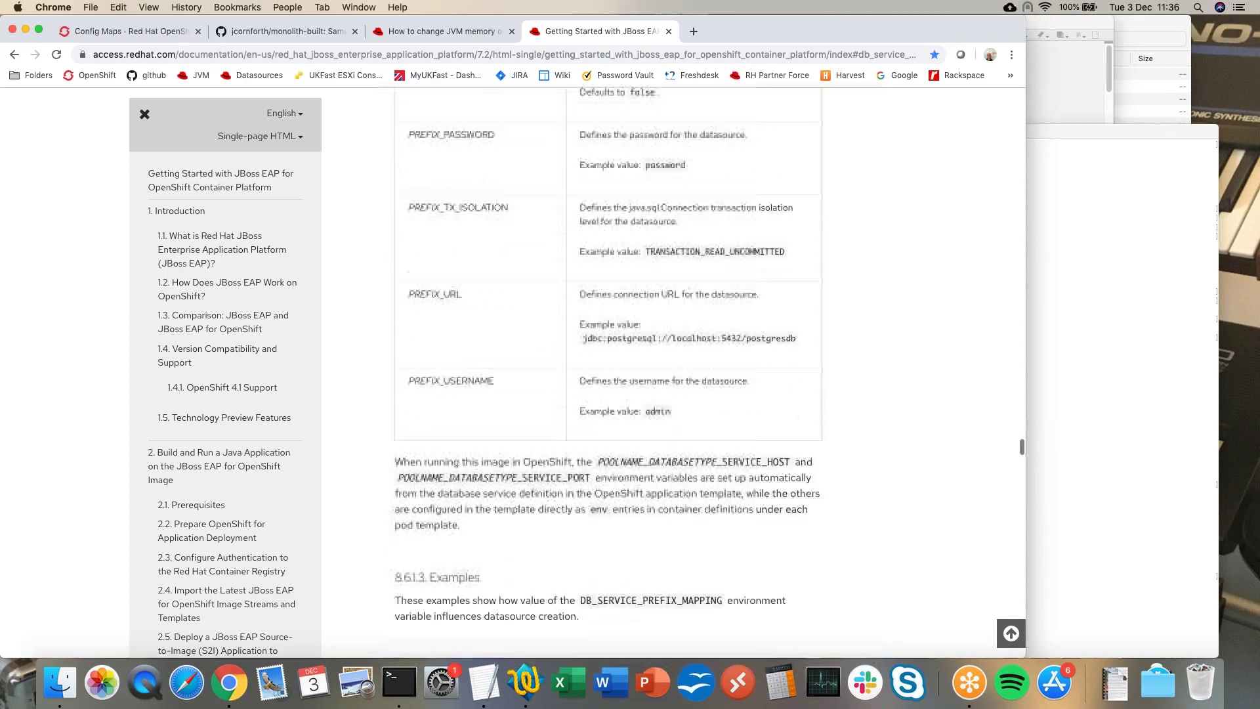
scroll(608, 371, up, 6)
scroll(608, 371, up, 7)
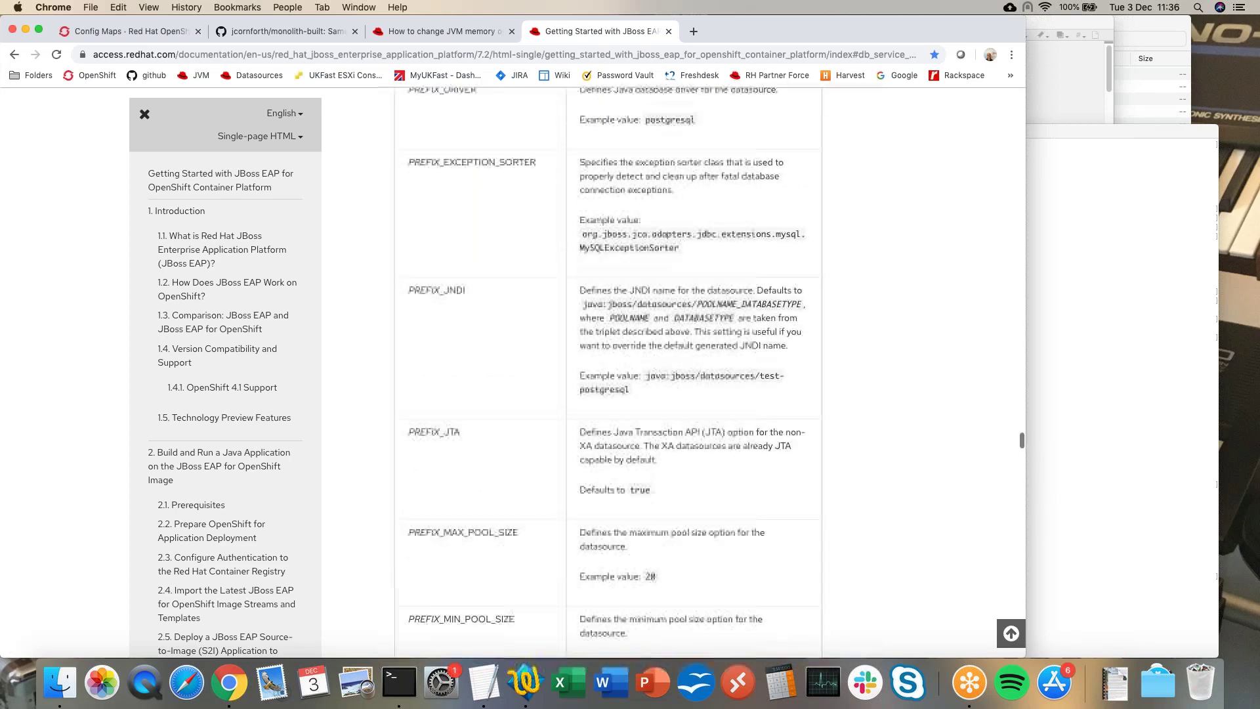
scroll(608, 371, up, 5)
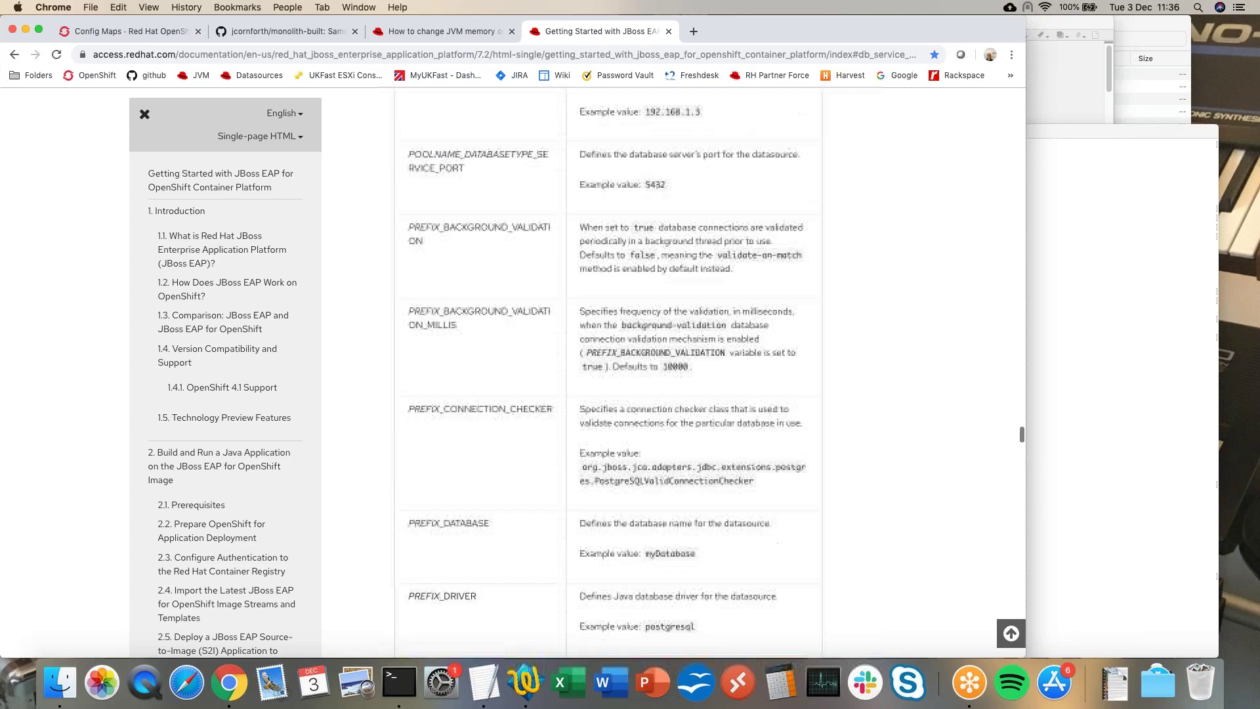
scroll(608, 371, down, 8)
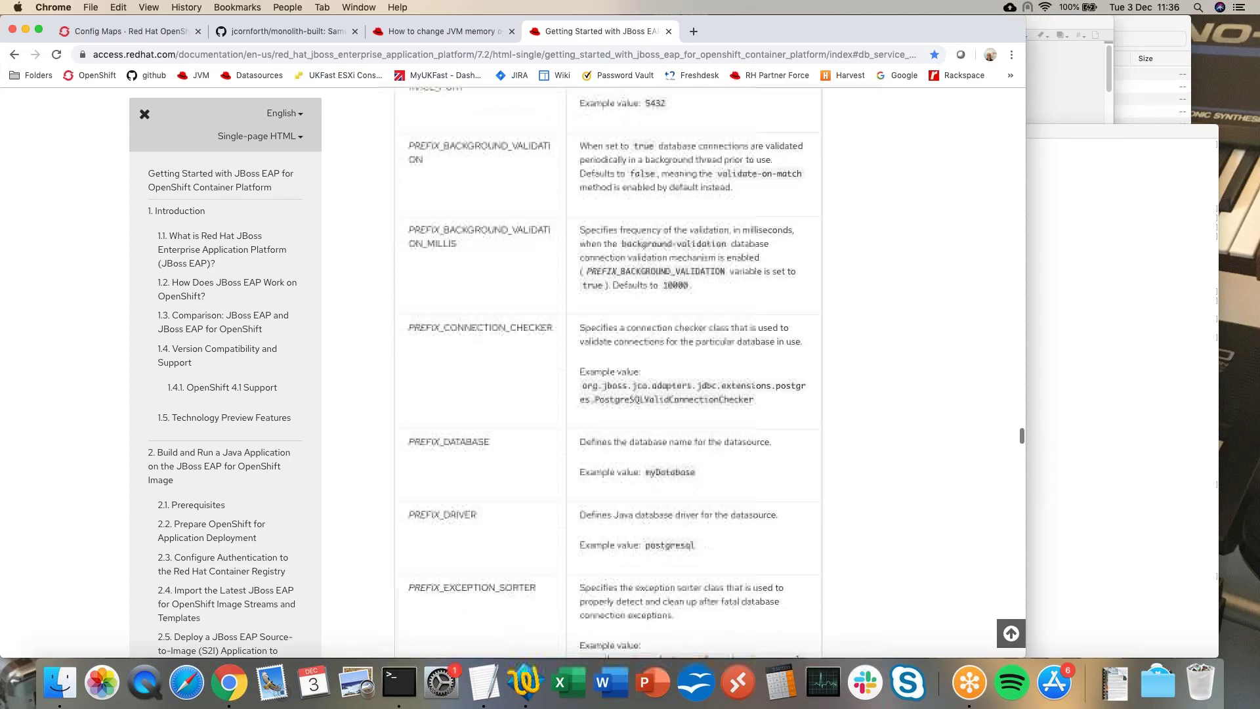
scroll(608, 371, up, 12)
scroll(608, 371, up, 12)
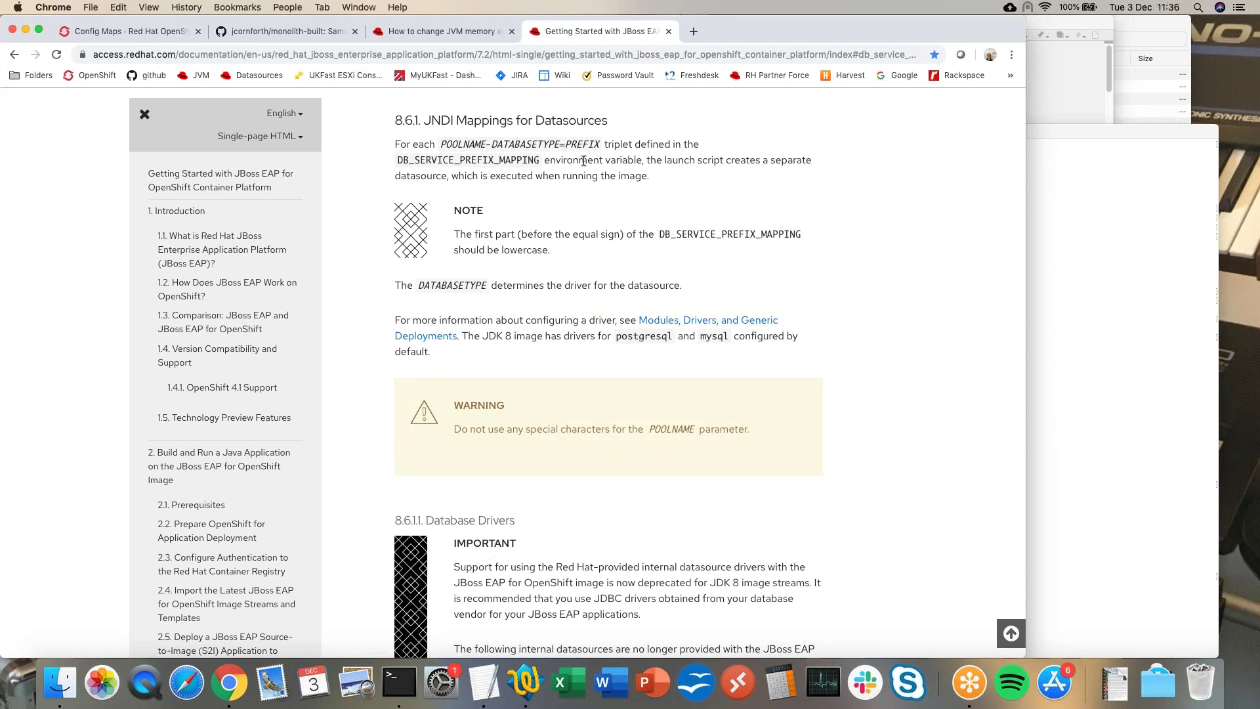
Switch to TextWrangler, close standalone-openshift.xml and display dbparams.txt.
click(1069, 76)
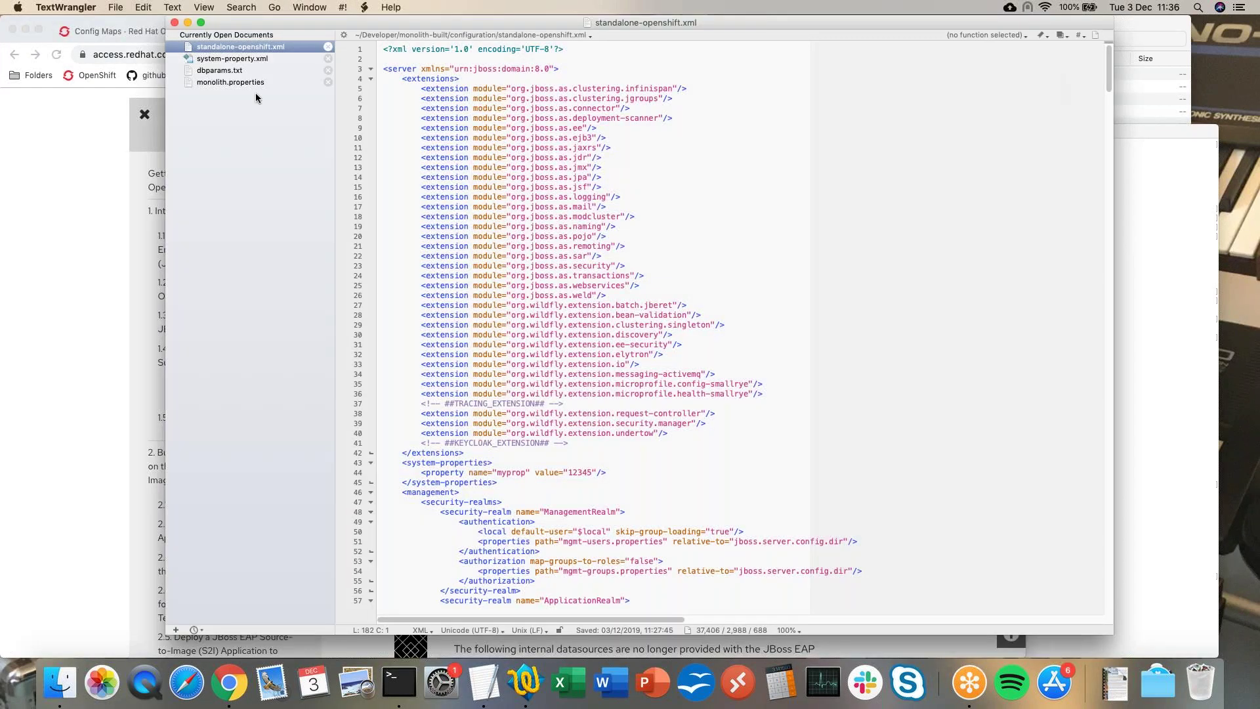
click(328, 47)
click(231, 59)
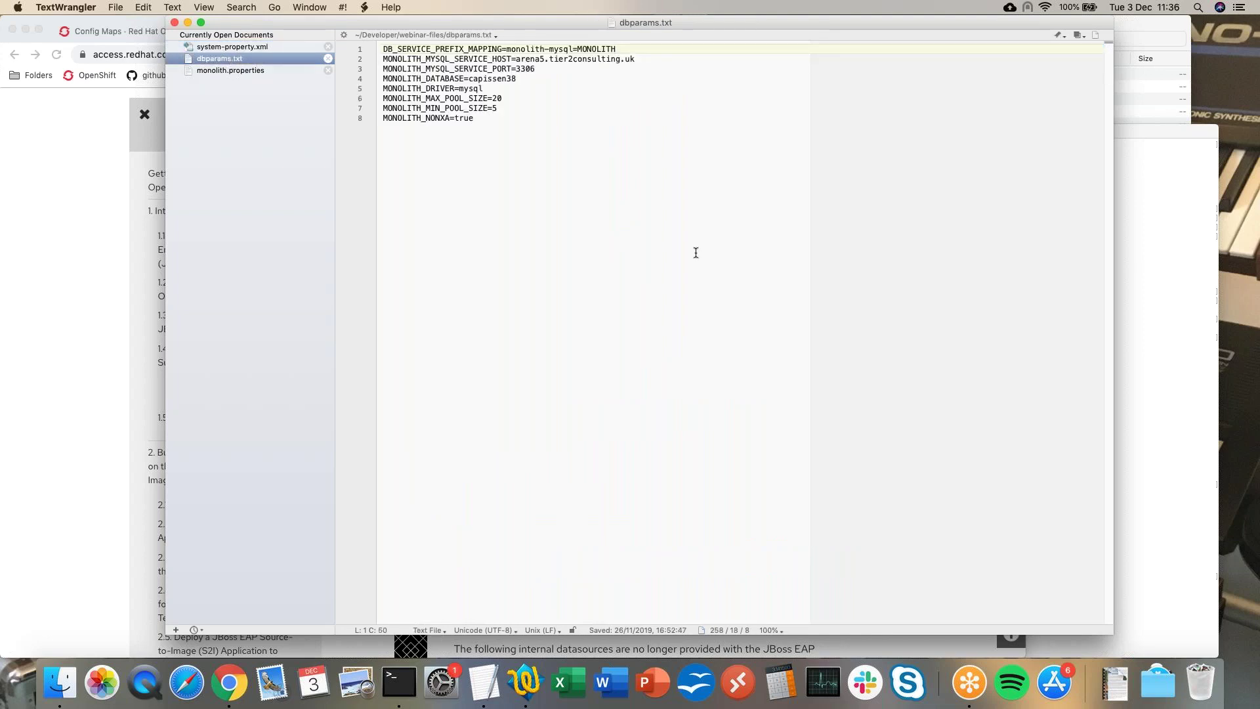
Examine the monolith-mysql=MONOLITH mapping and the MONOLITH-prefixed datasource parameters in dbparams.txt.
click(507, 118)
click(660, 104)
click(676, 84)
click(654, 57)
drag(507, 49, 573, 49)
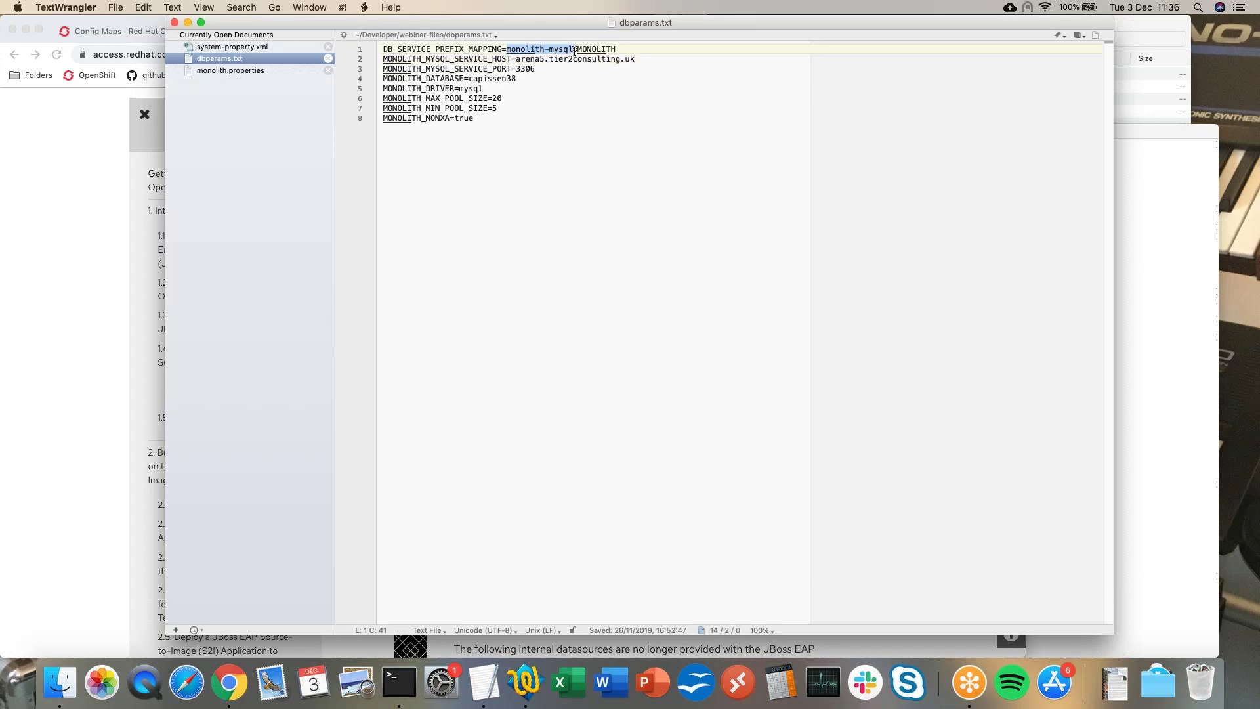
click(550, 78)
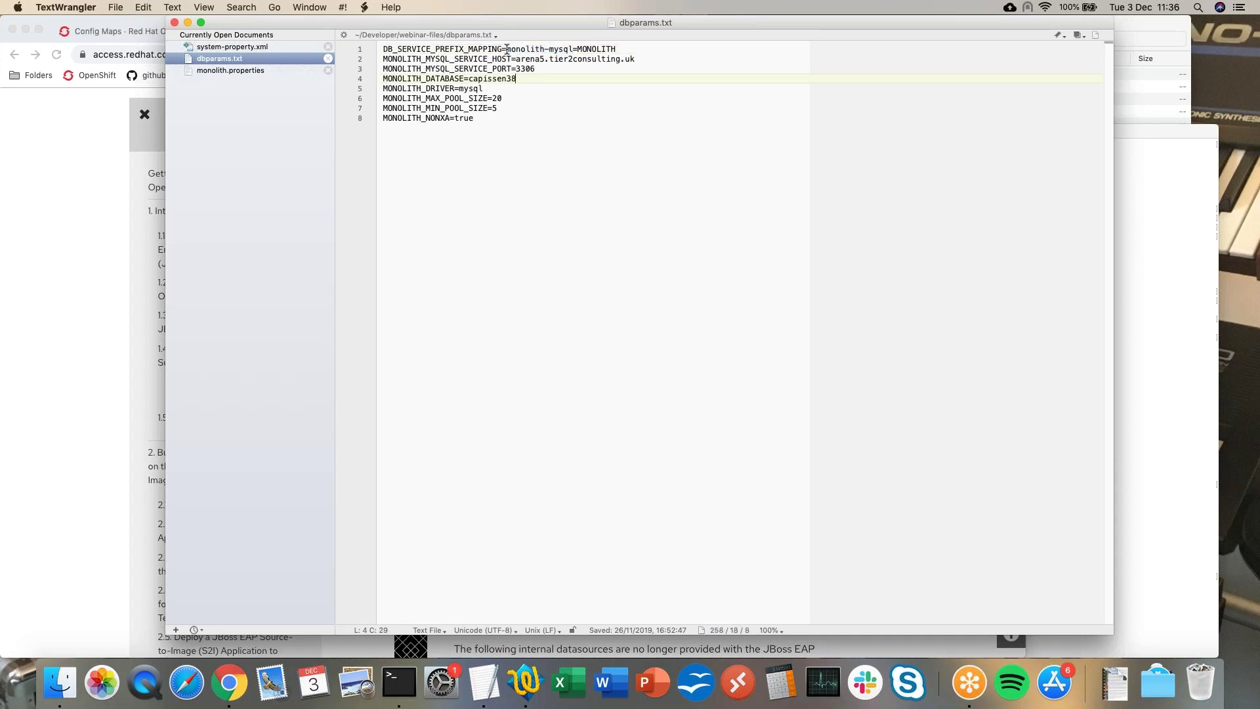
drag(507, 48, 574, 49)
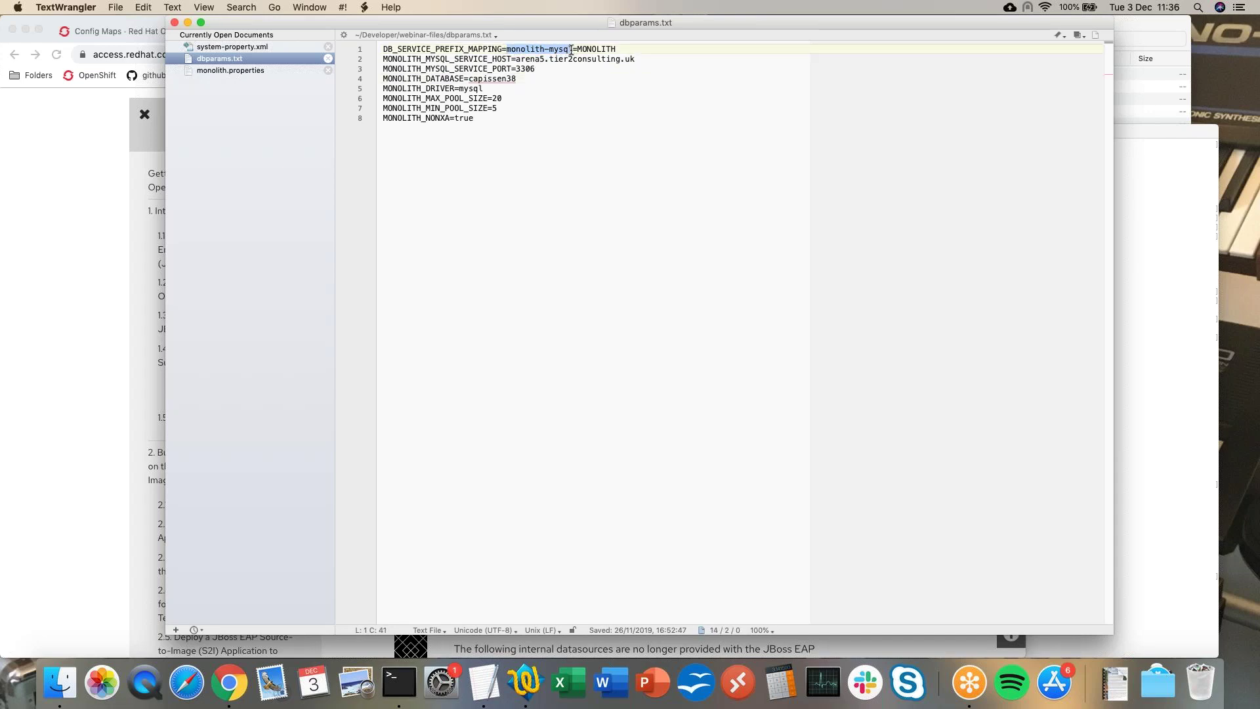
click(558, 88)
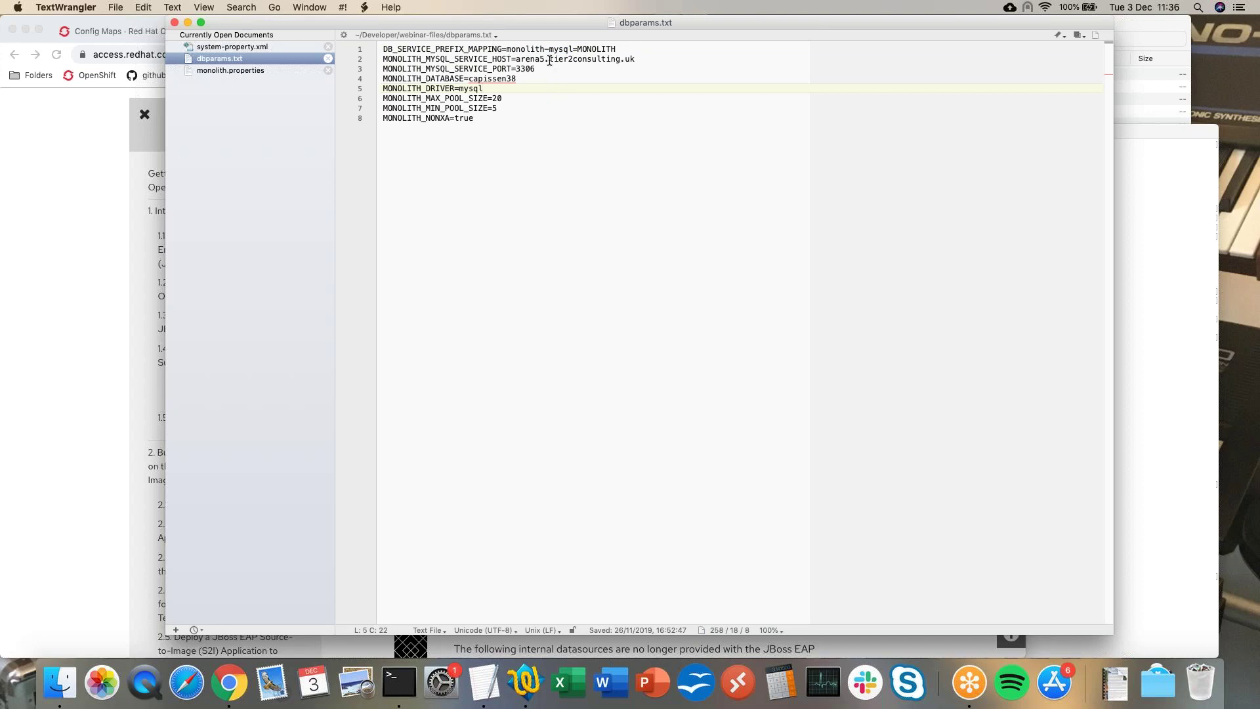
drag(506, 49, 549, 55)
click(627, 49)
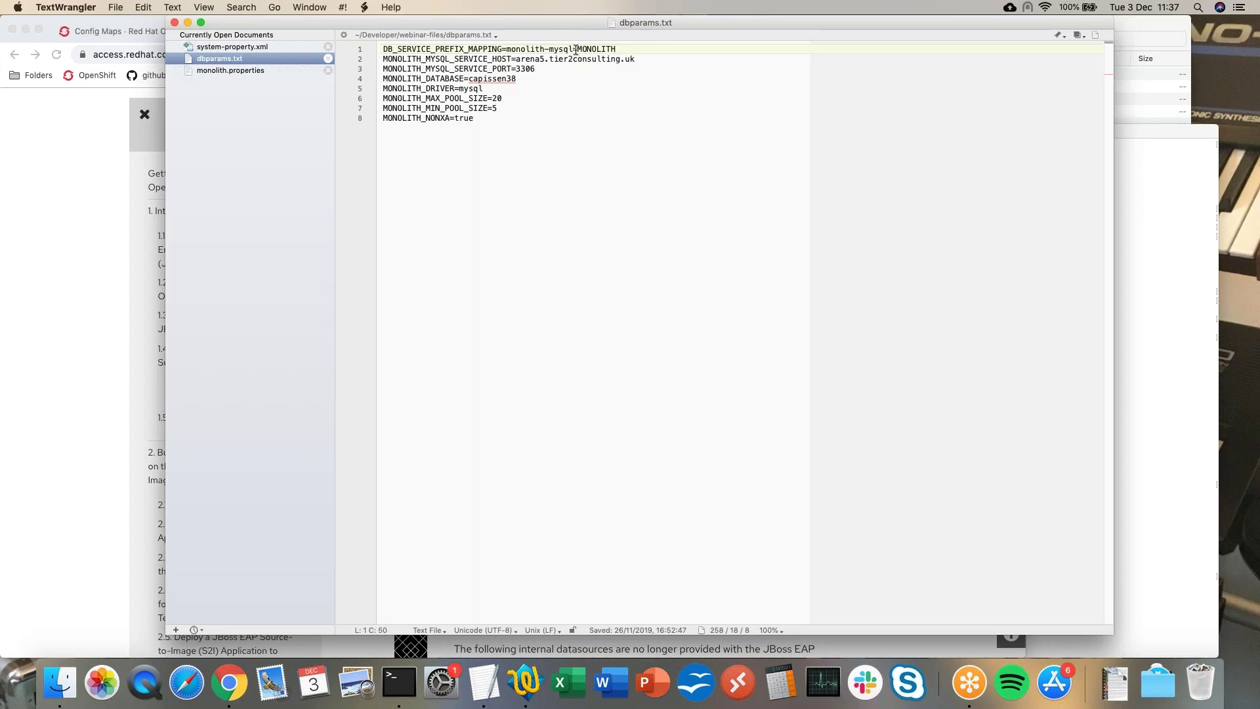
drag(388, 59, 426, 88)
click(530, 109)
click(637, 48)
Save dbparams.txt without adding another mapping, and switch to Terminal.
text(,)
key(BackSpace)
key(super+s)
click(399, 682)
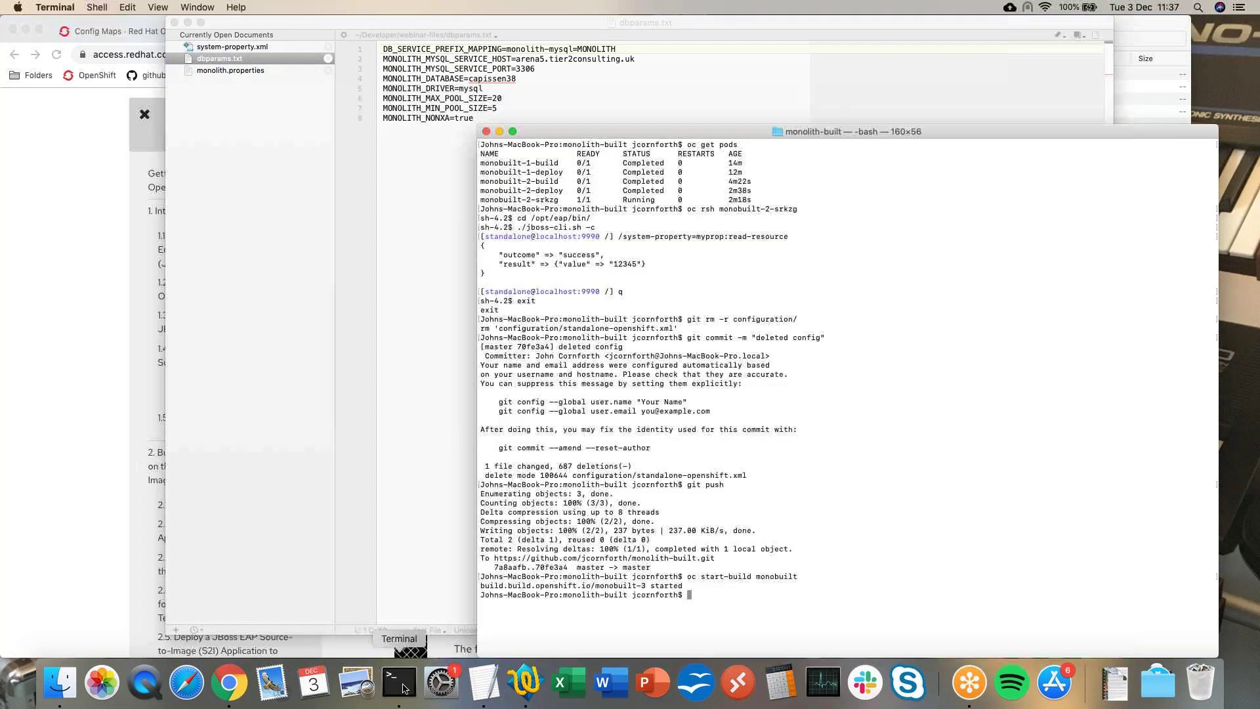
Clear the terminal and create the config map dbparams with oc from the env file ../webinar-files/dbparams.txt.
key(super+k)
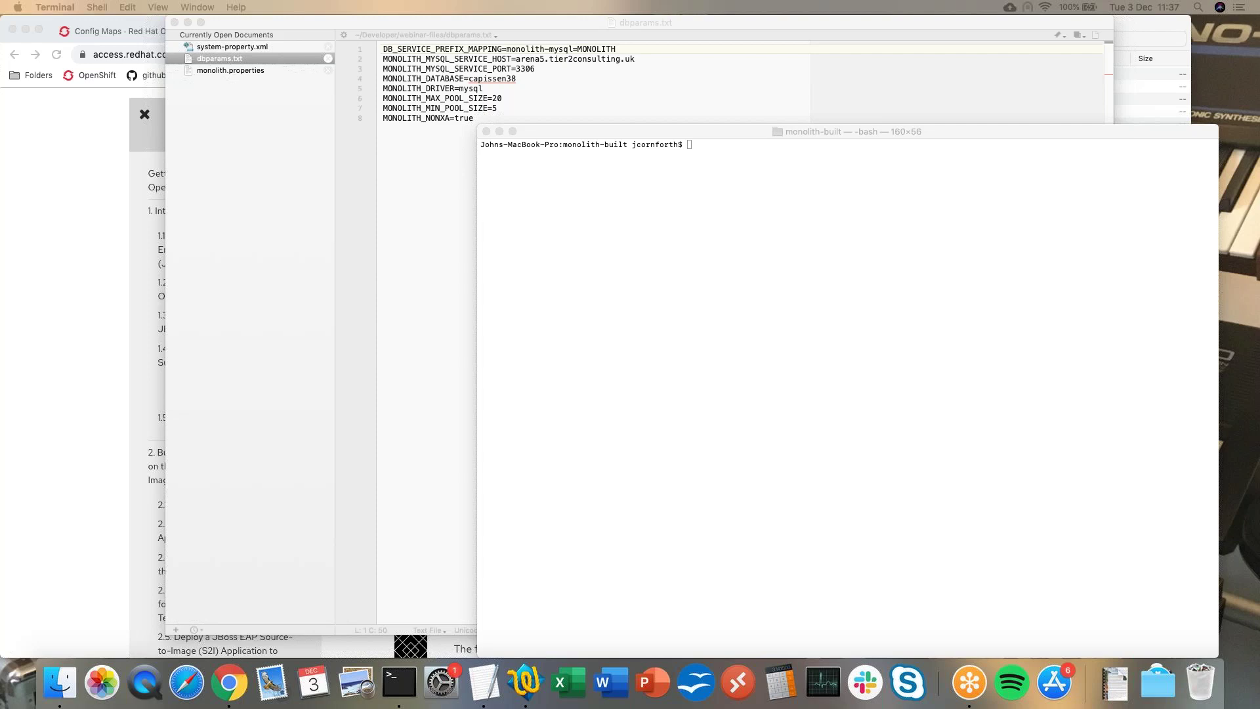
click(757, 197)
text(oc create configmap dbparams --from-env-file=../webinar-files/dbparams.txt)
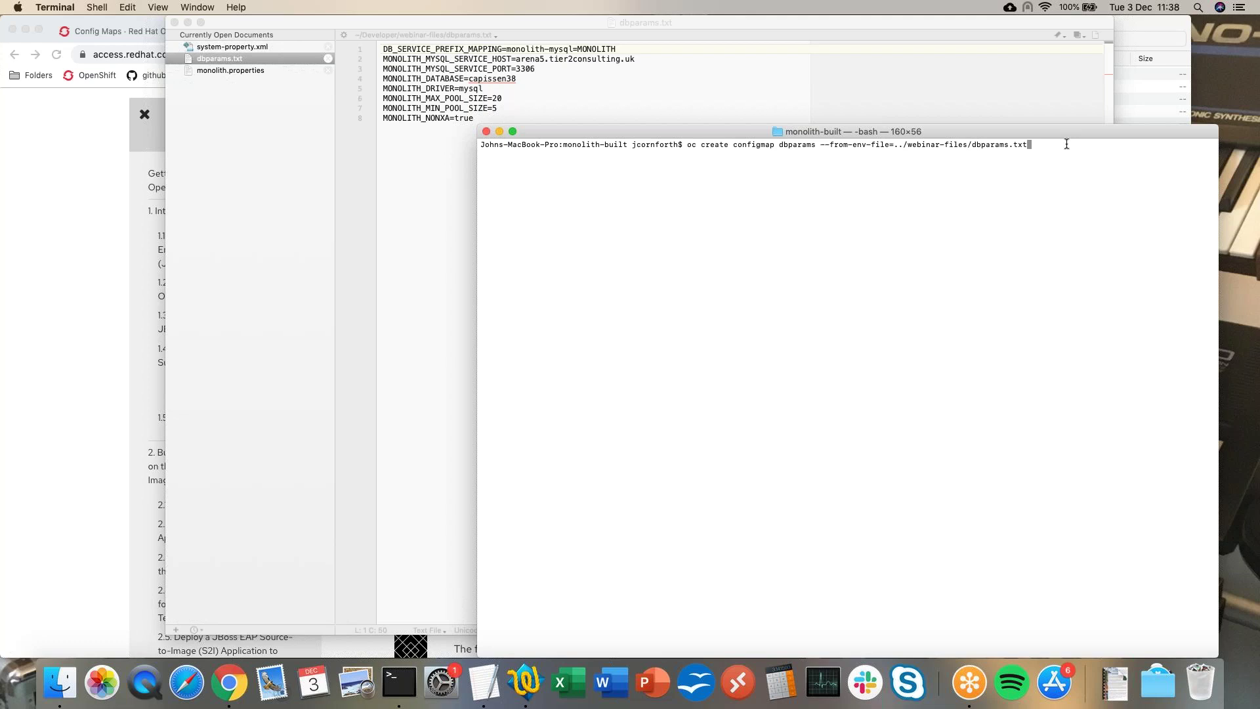
key(Return)
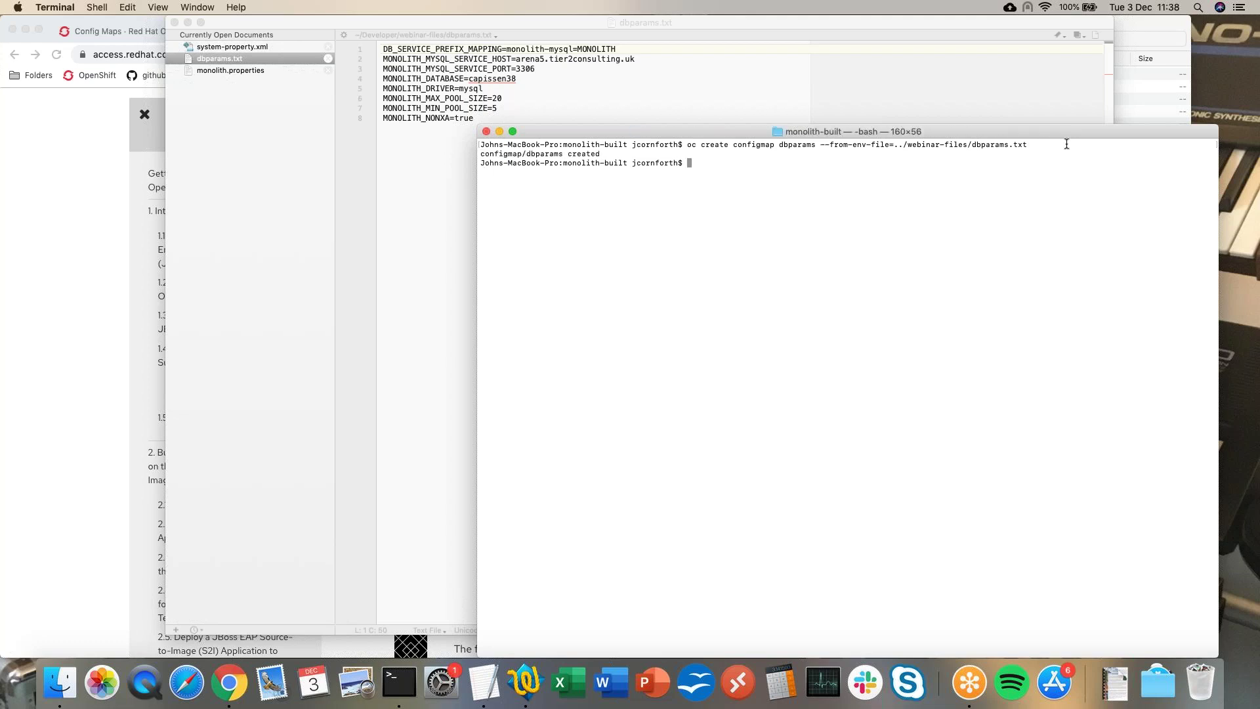
Switch to Chrome and examine the data entries of the dbparams config map in the OpenShift console.
click(63, 146)
click(131, 31)
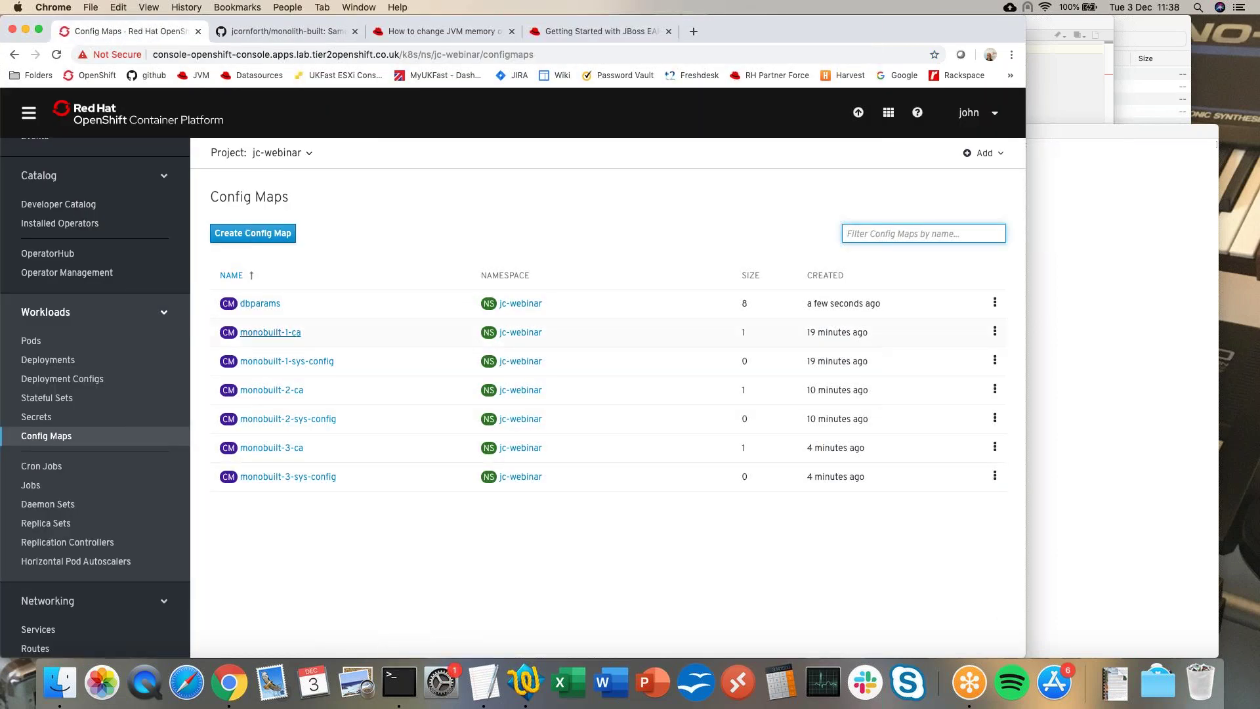
click(258, 305)
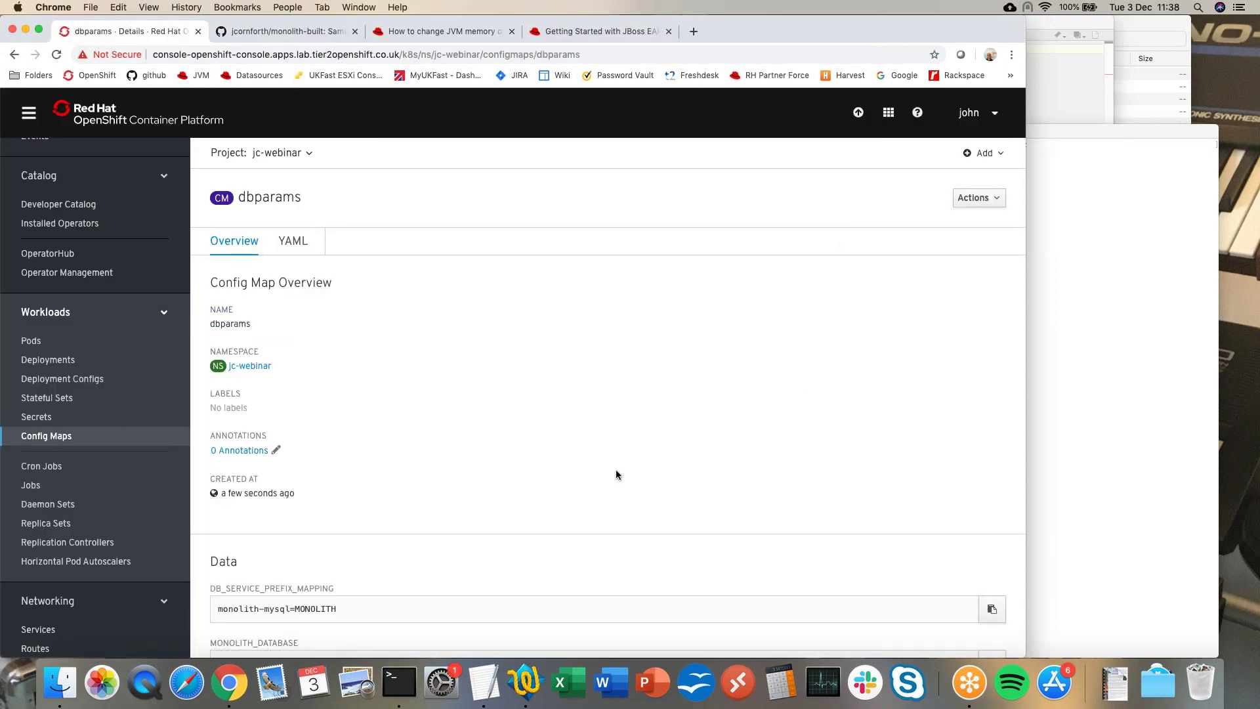
scroll(615, 470, down, 6)
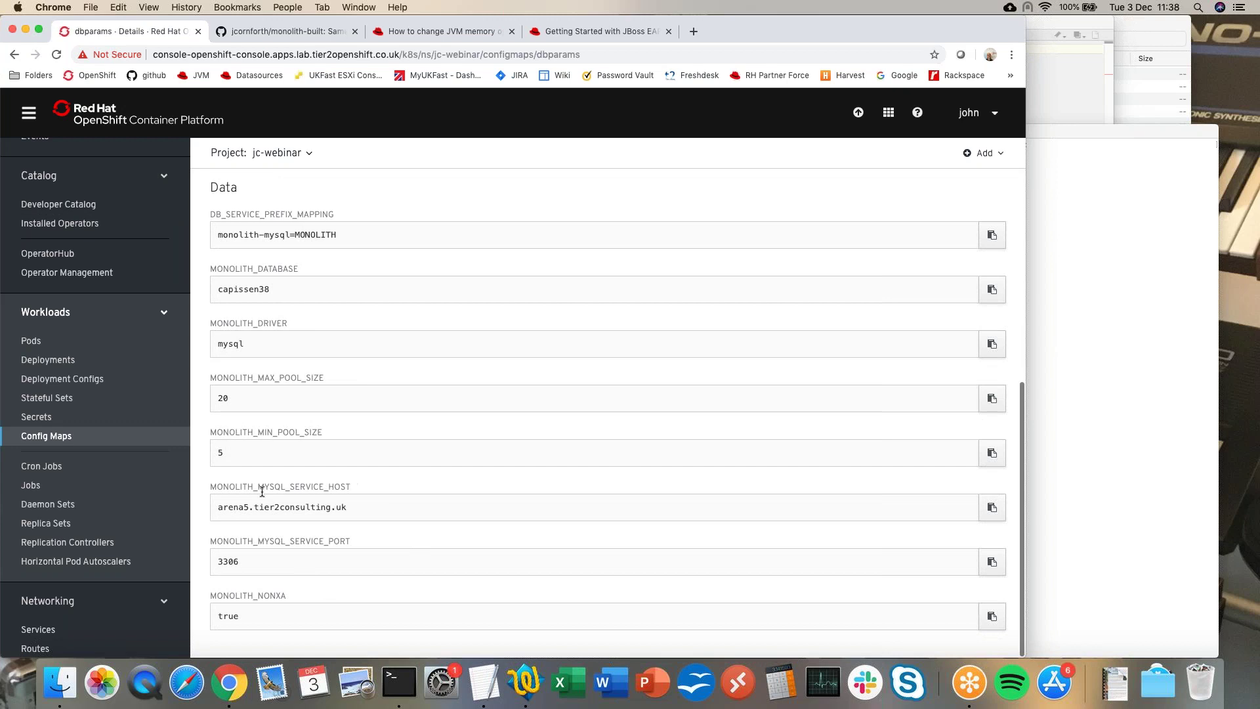
scroll(395, 209, up, 3)
scroll(395, 210, down, 5)
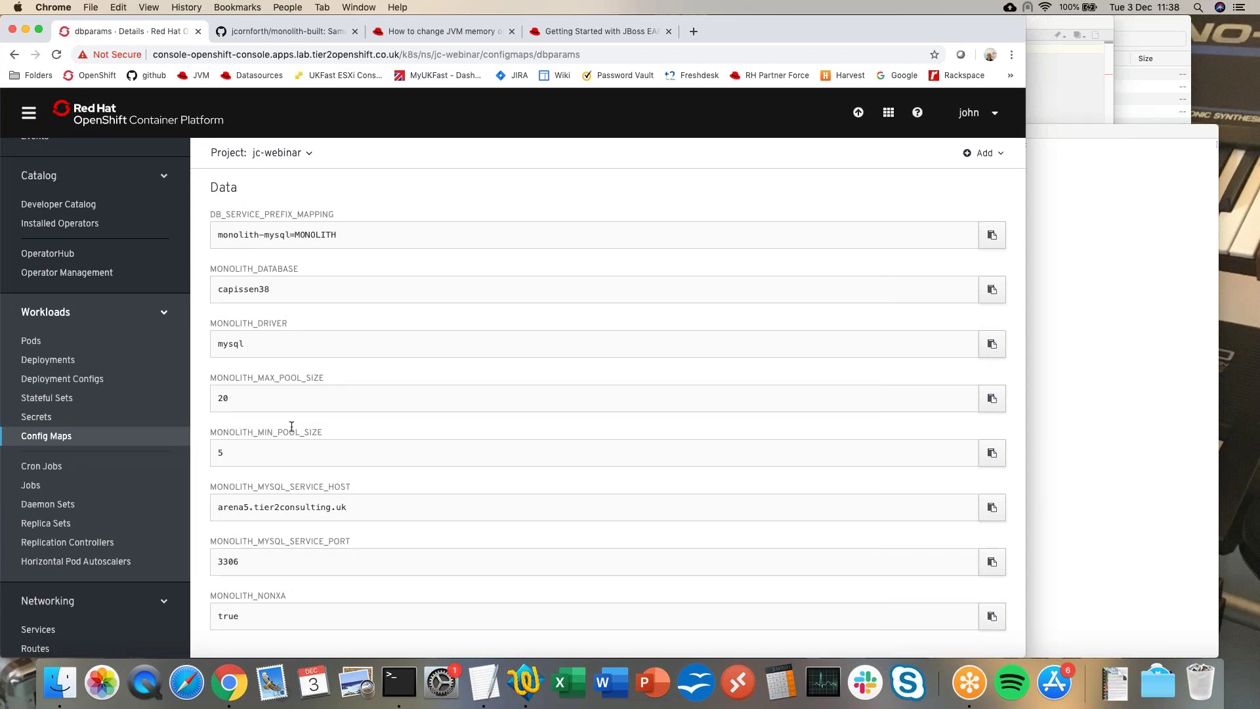
scroll(531, 403, up, 5)
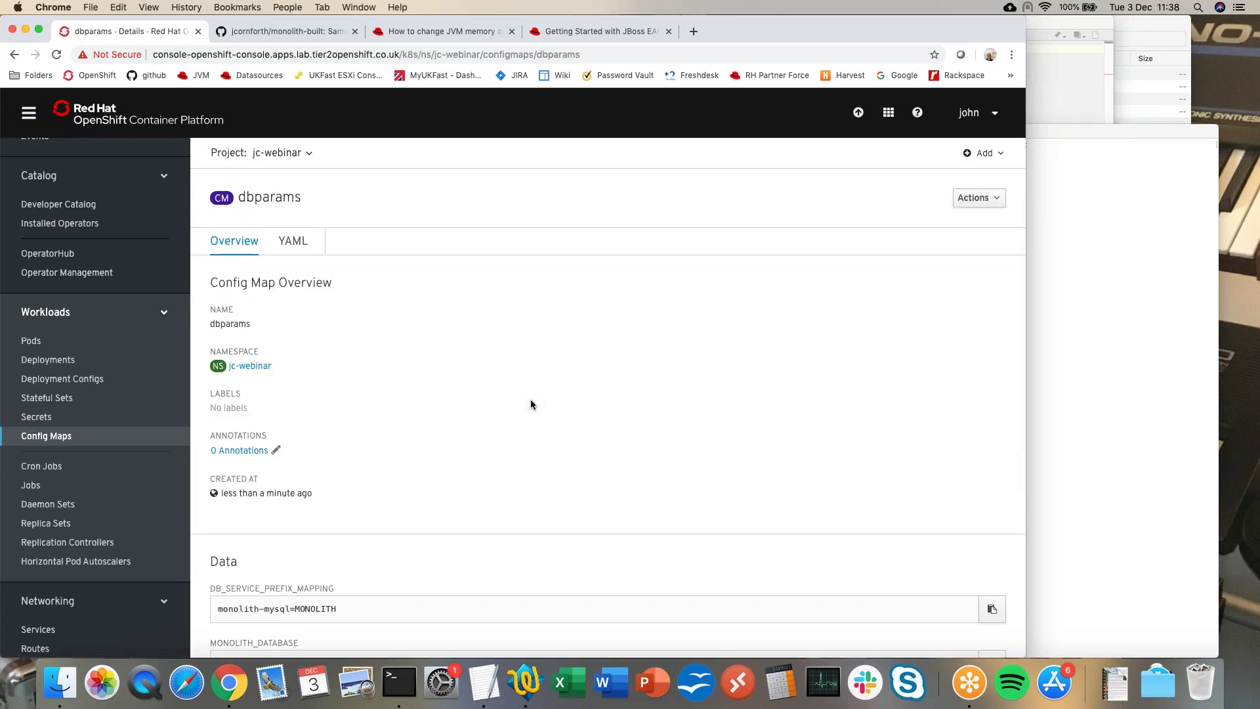
Display the project's secrets, and in Terminal create the generic secret dbcreds from the env file ../webinar-files/dbcreds.txt.
click(44, 423)
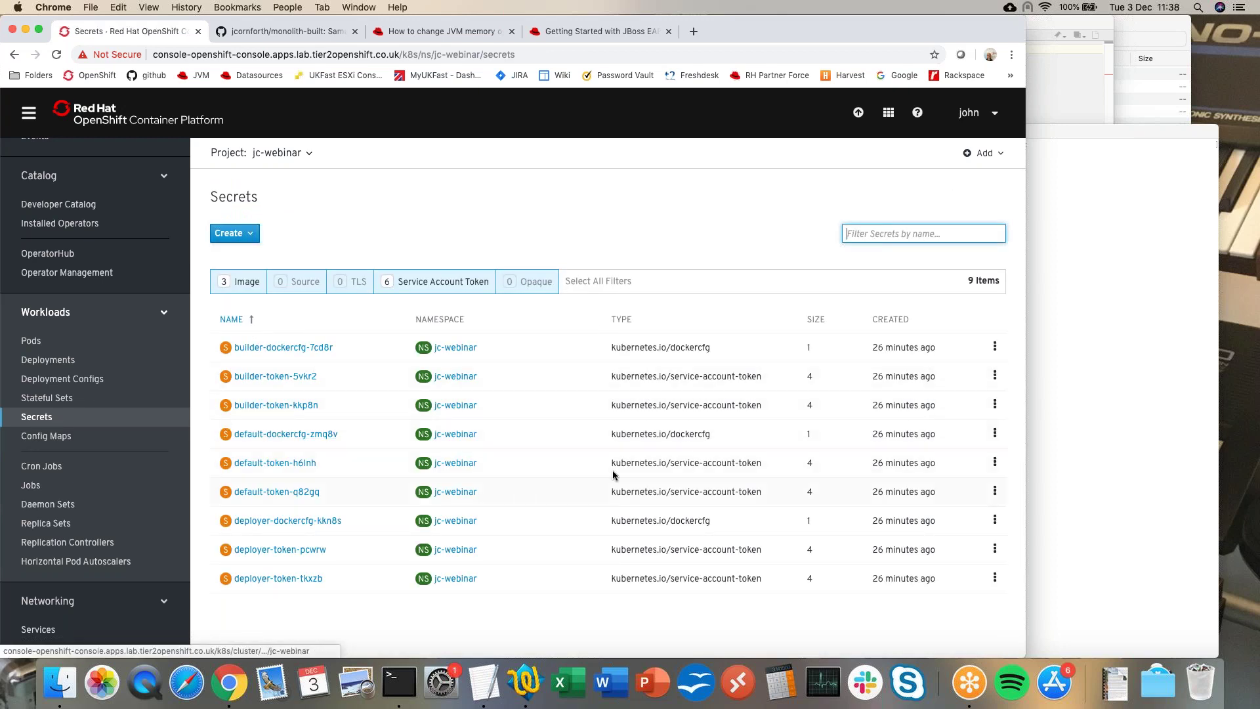
click(1099, 437)
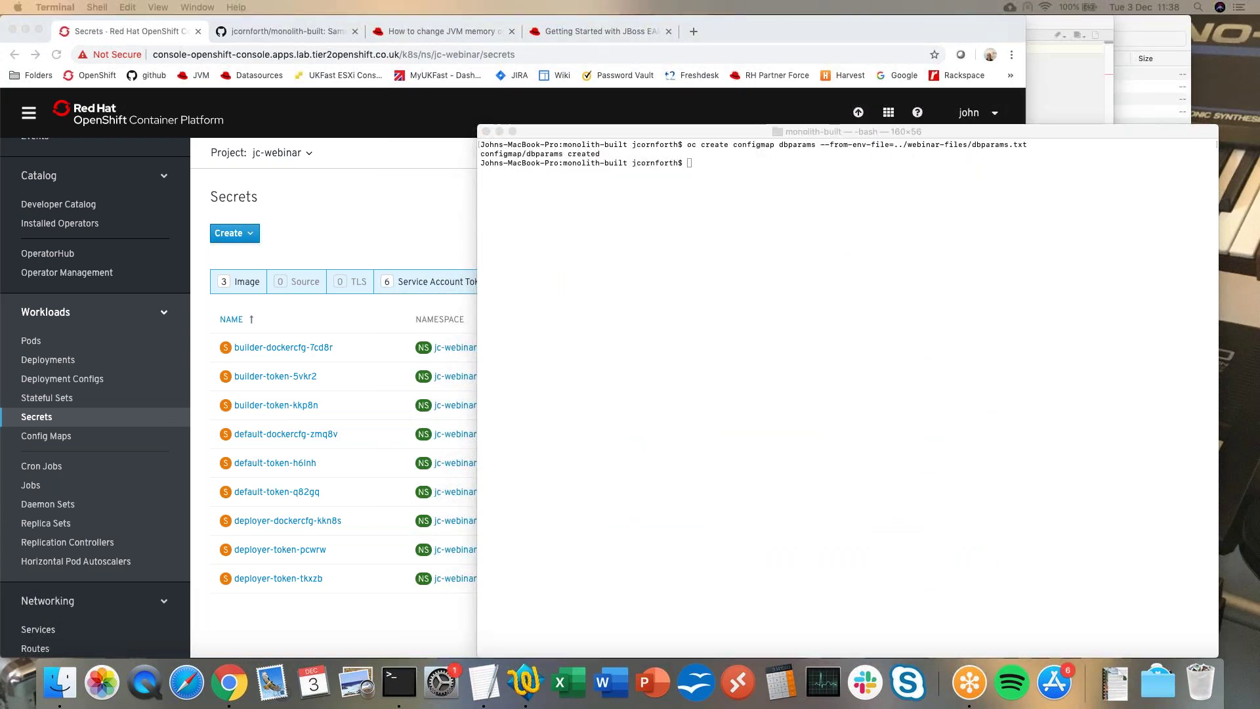
click(878, 177)
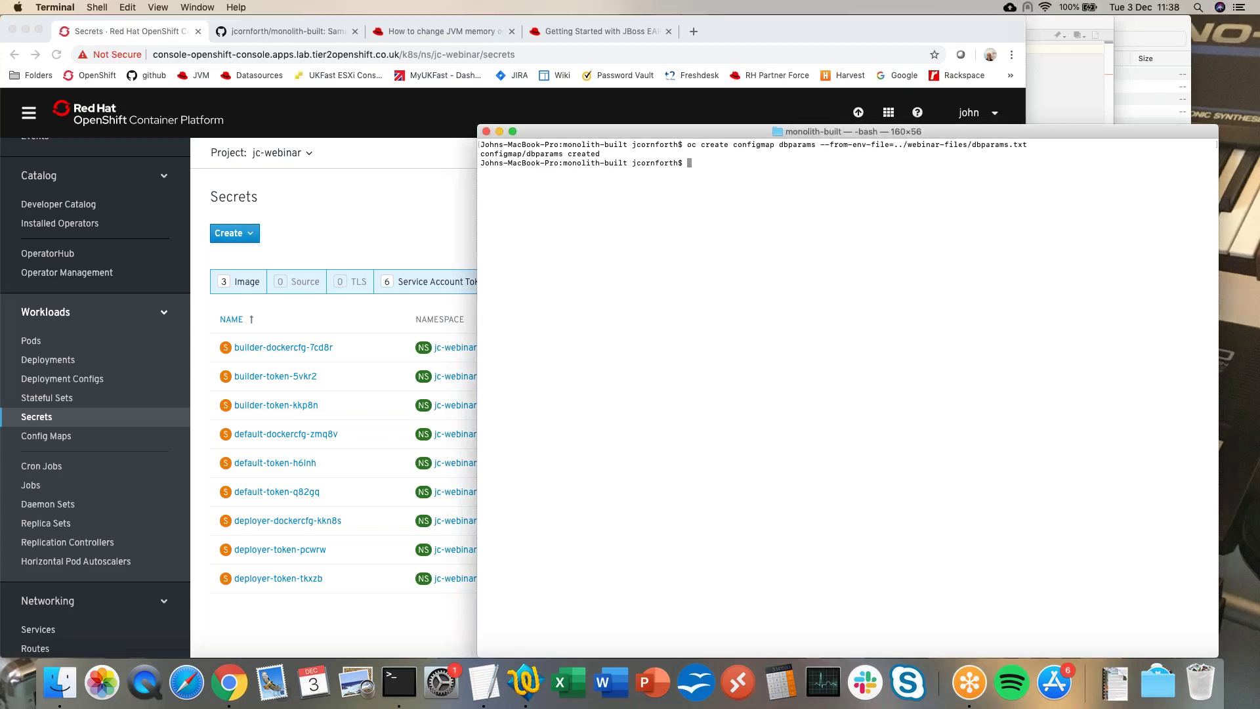
key(super+v)
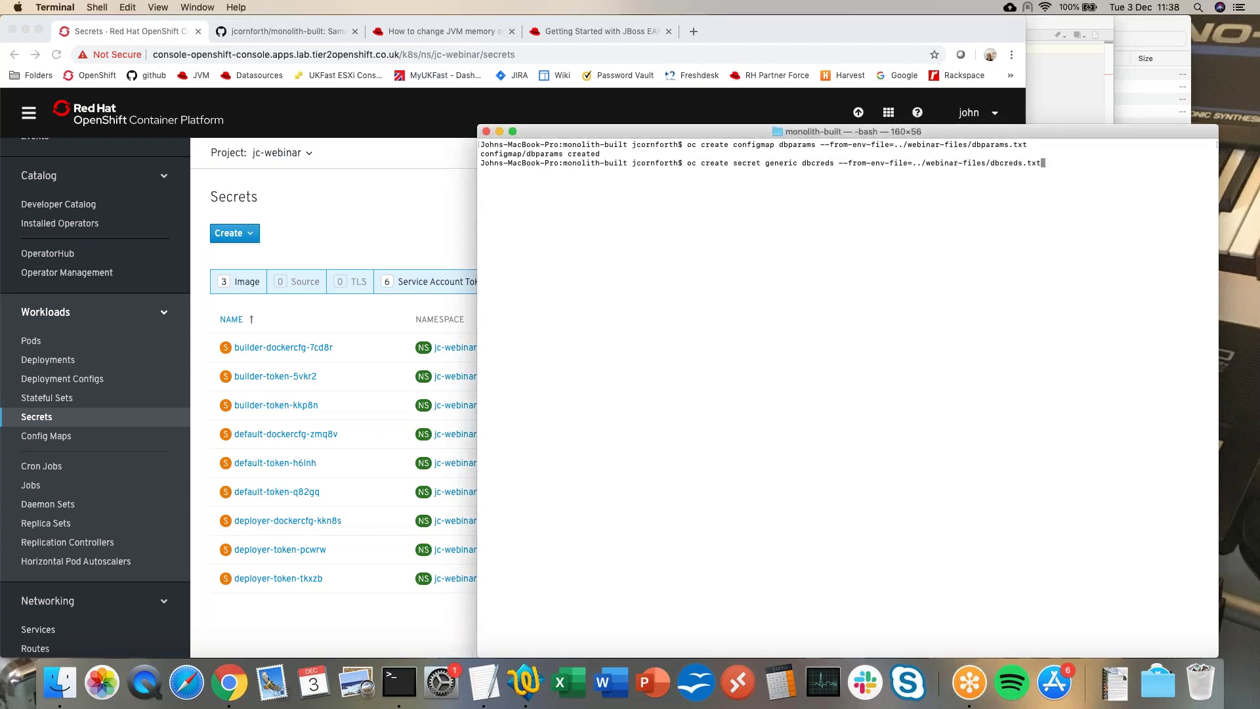
double_click(766, 164)
click(802, 163)
key(Return)
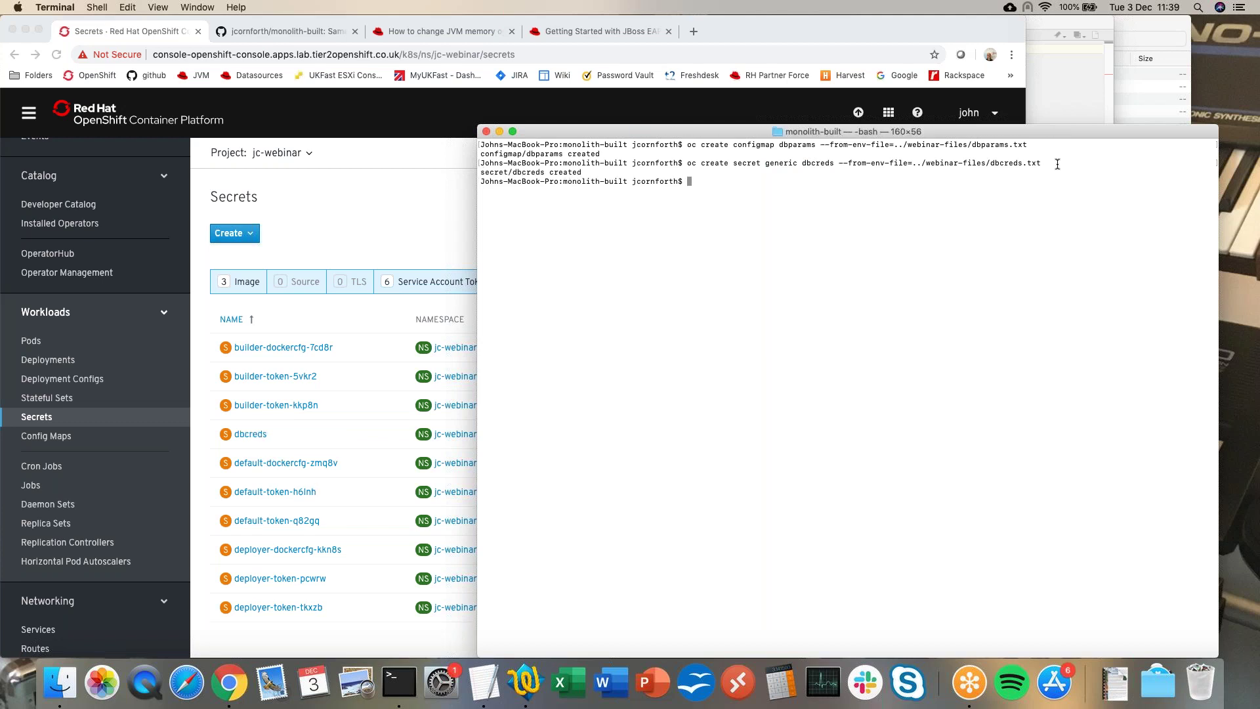
Switch to Chrome and examine the dbcreds secret's overview, masked data and YAML definition without editing it.
click(305, 436)
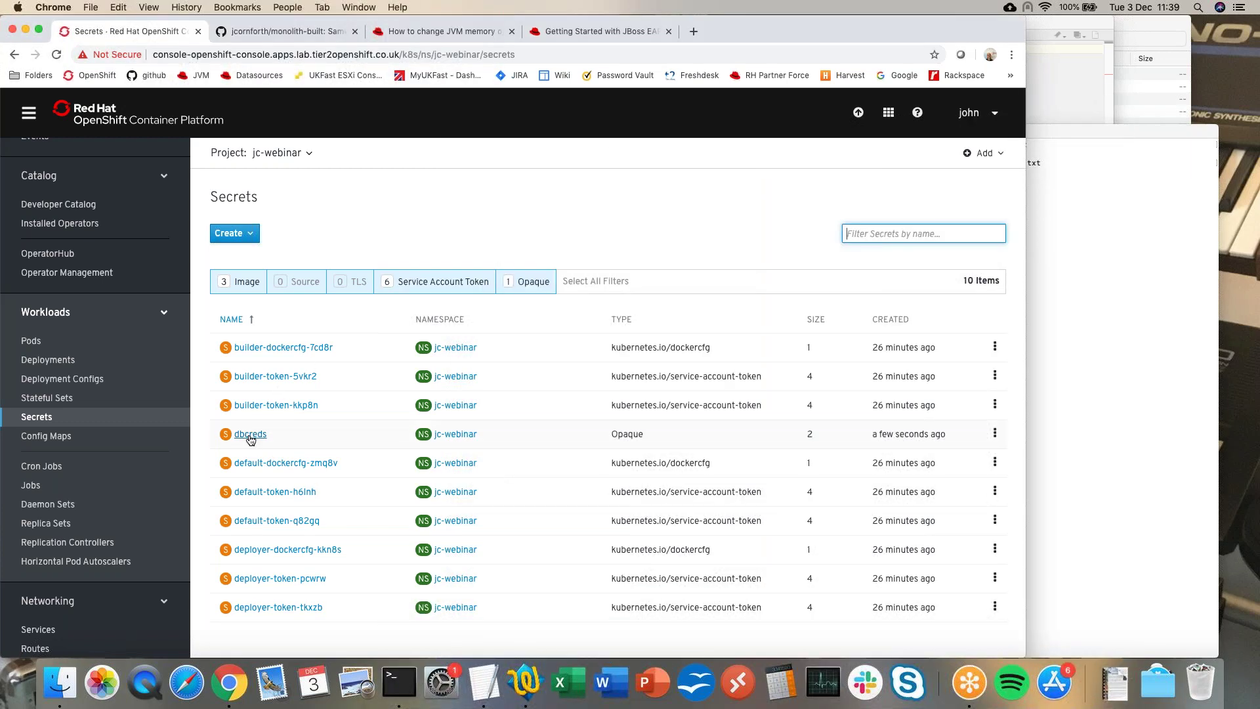
click(250, 434)
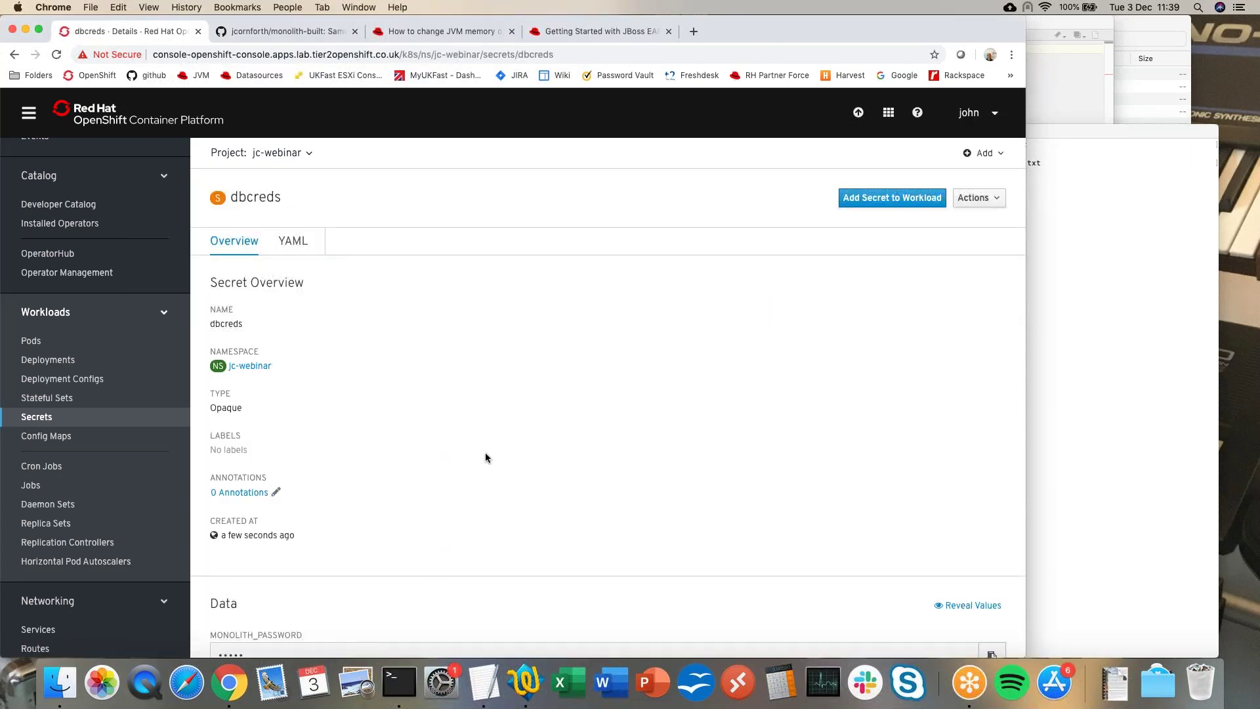
scroll(486, 453, down, 3)
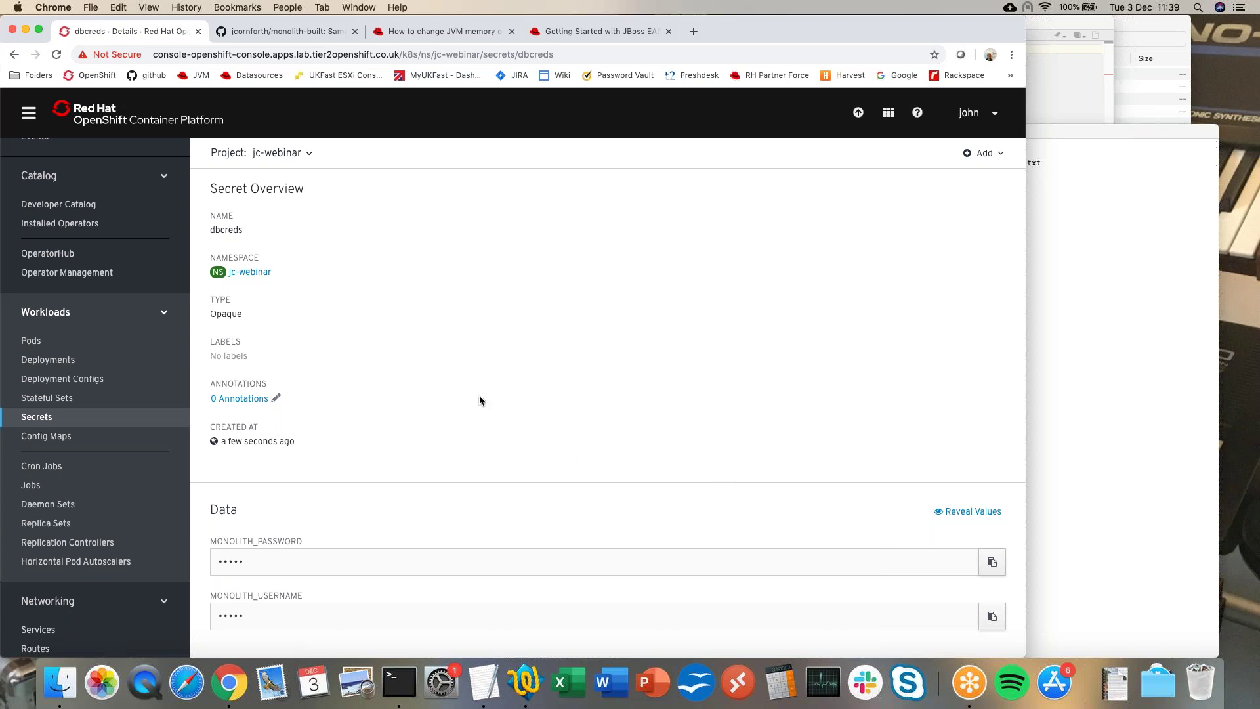
scroll(479, 400, up, 3)
click(293, 241)
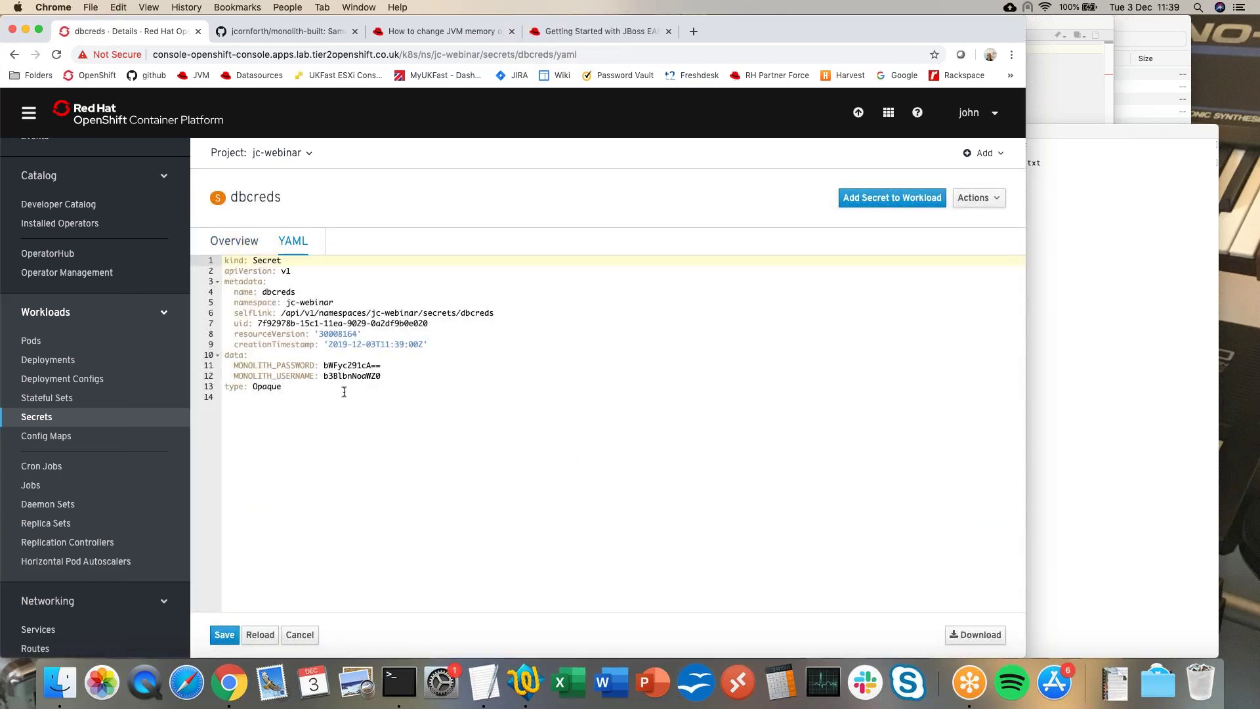
click(292, 636)
scroll(591, 473, down, 2)
scroll(627, 451, up, 2)
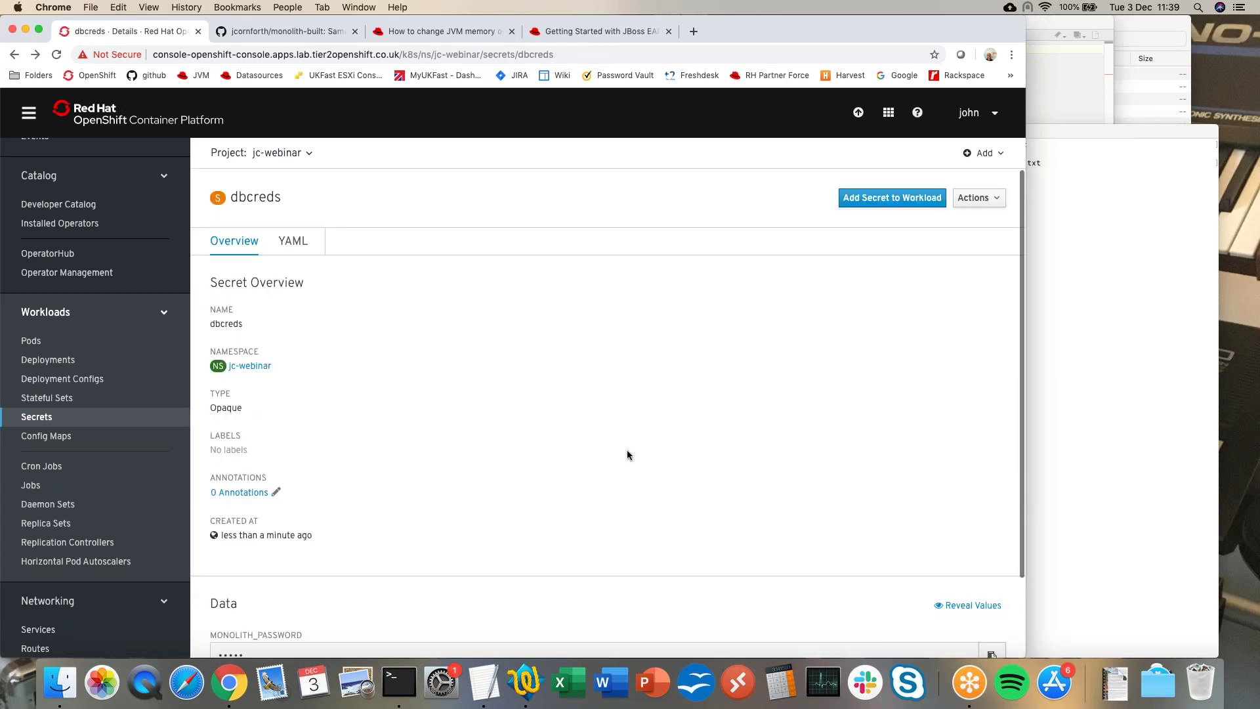
Check the running pods of project jc-webinar in the OpenShift console.
click(1153, 334)
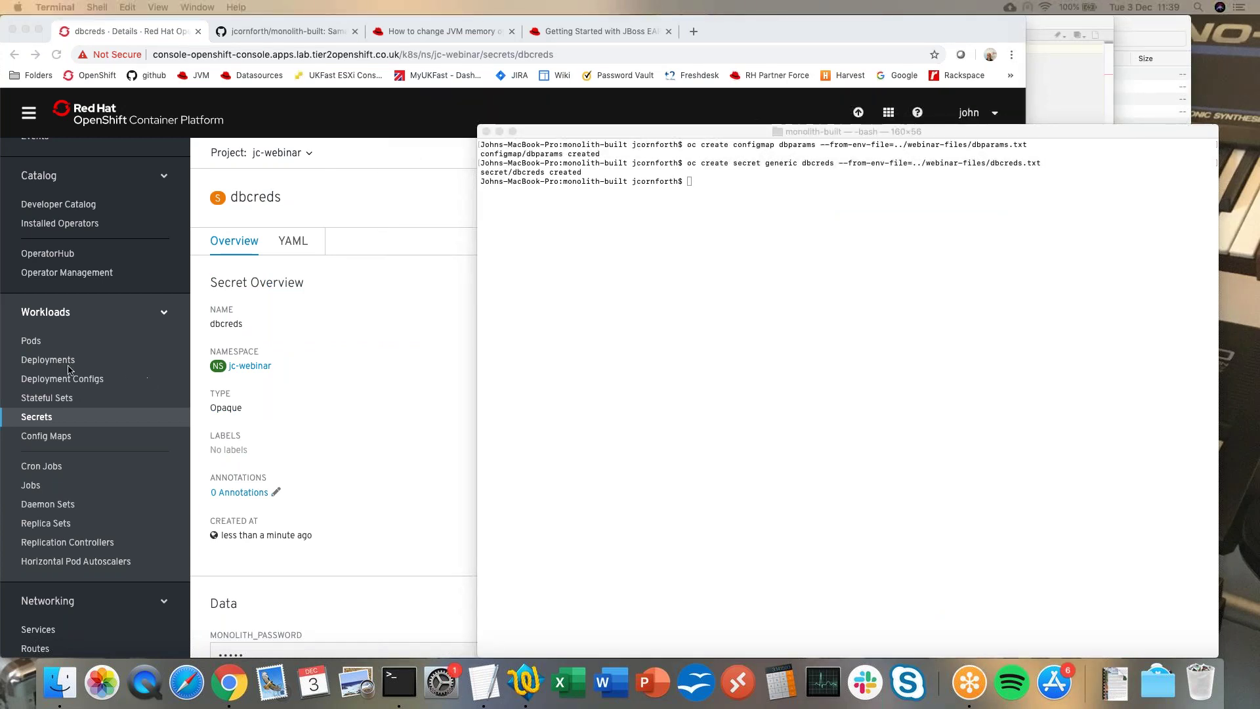
scroll(59, 364, up, 2)
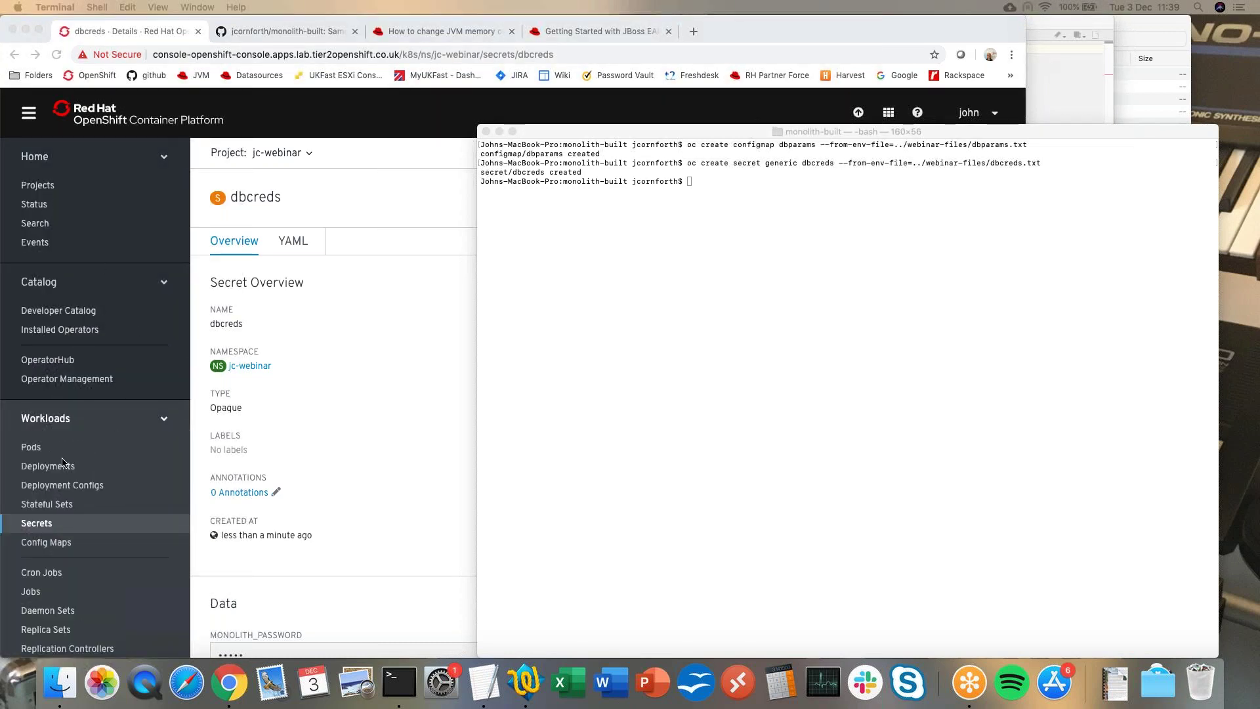
click(31, 453)
click(31, 453)
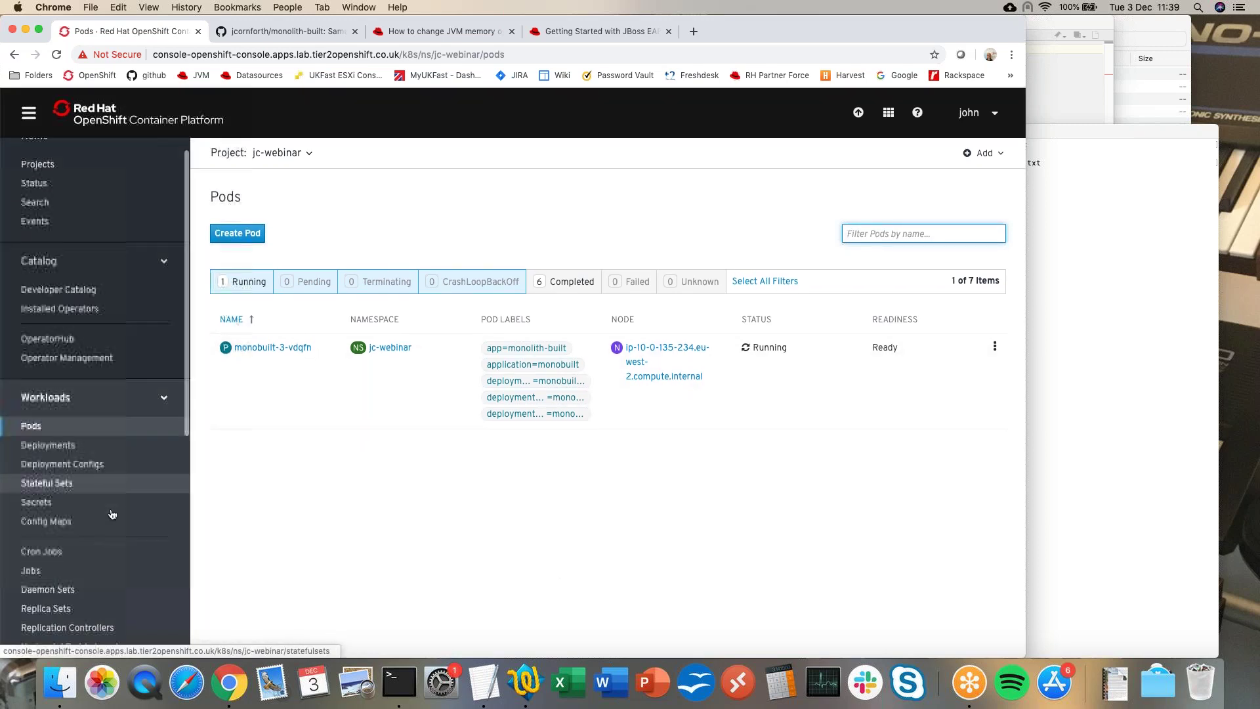
In the monobuilt deployment config's environment, load all values from the existing config map dbparams.
scroll(53, 460, down, 2)
click(55, 463)
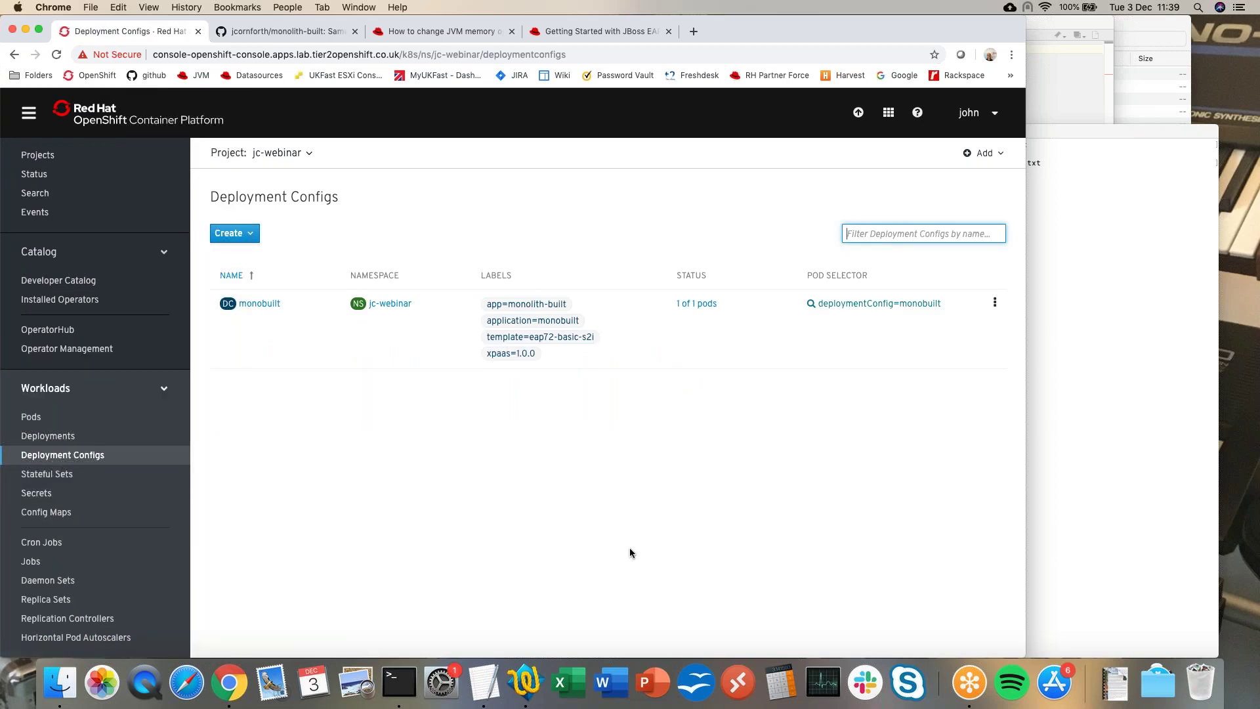
key(super+Tab)
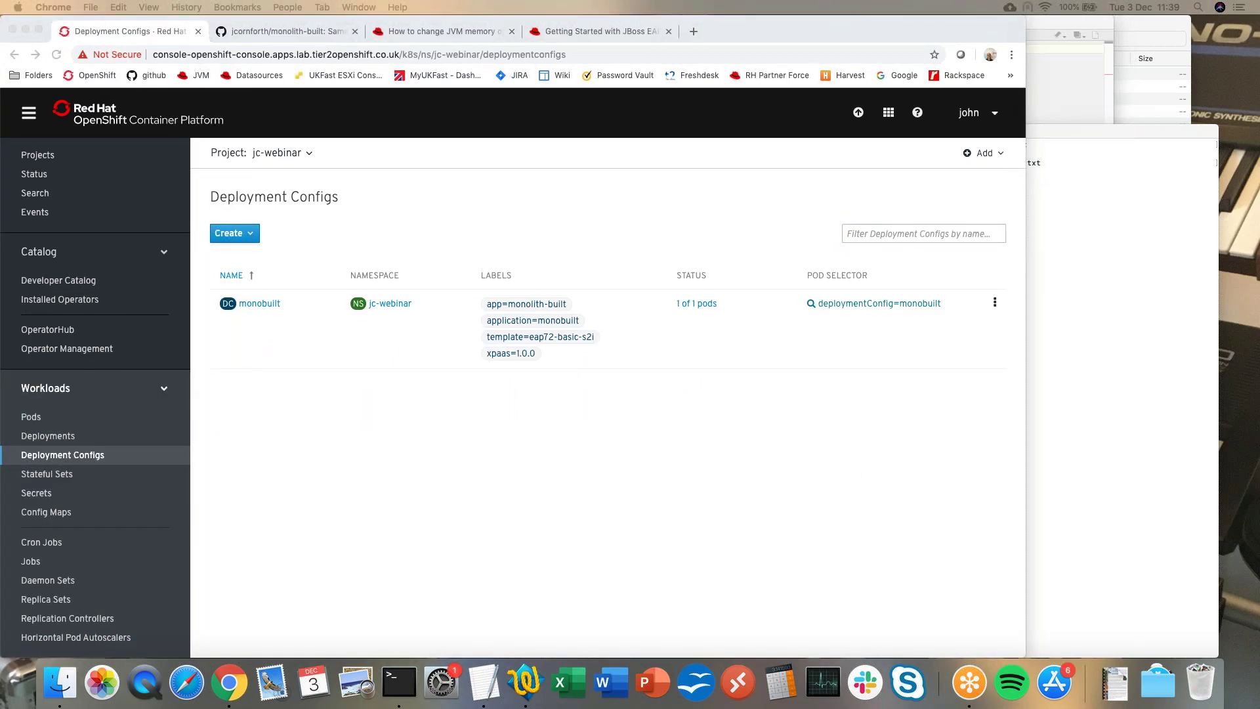
click(261, 303)
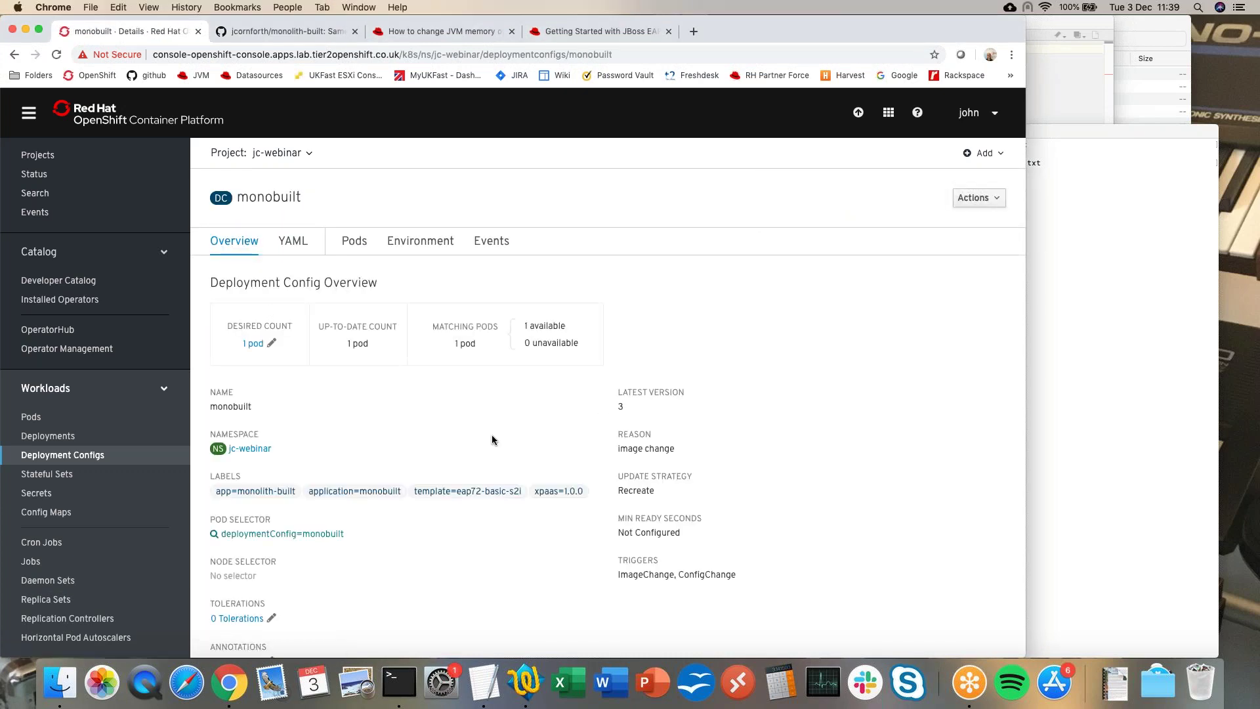
click(415, 245)
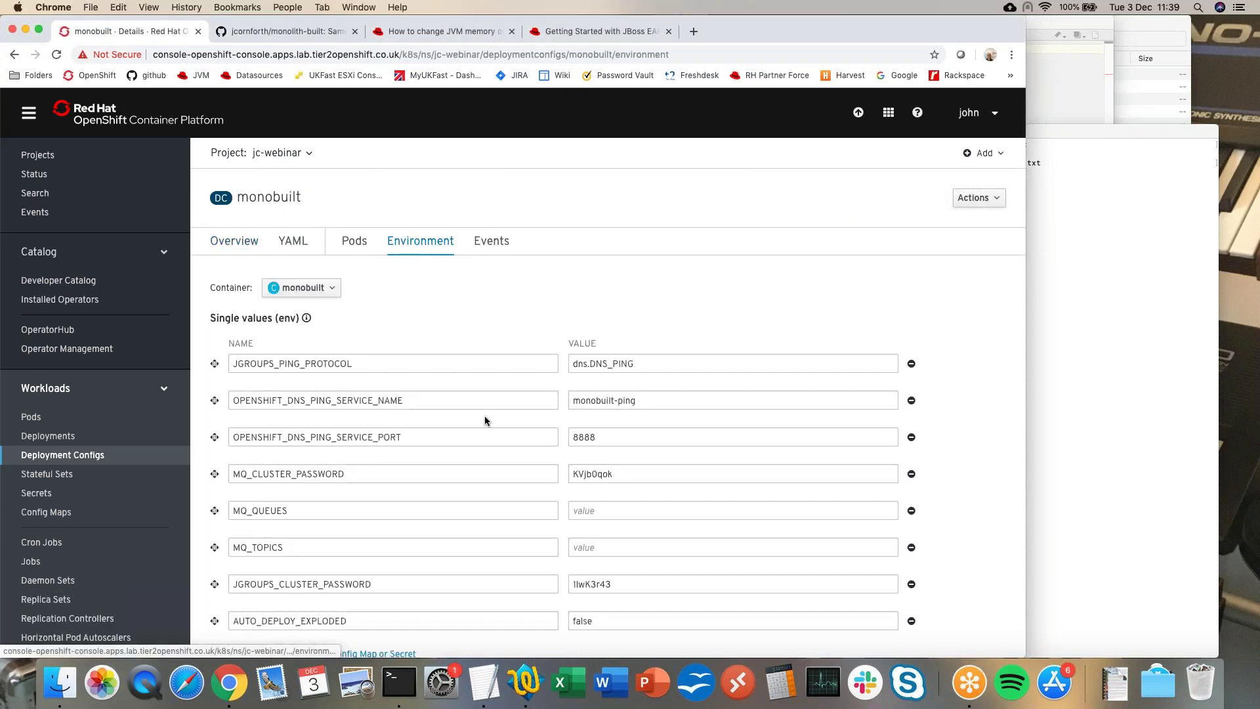
scroll(485, 416, down, 5)
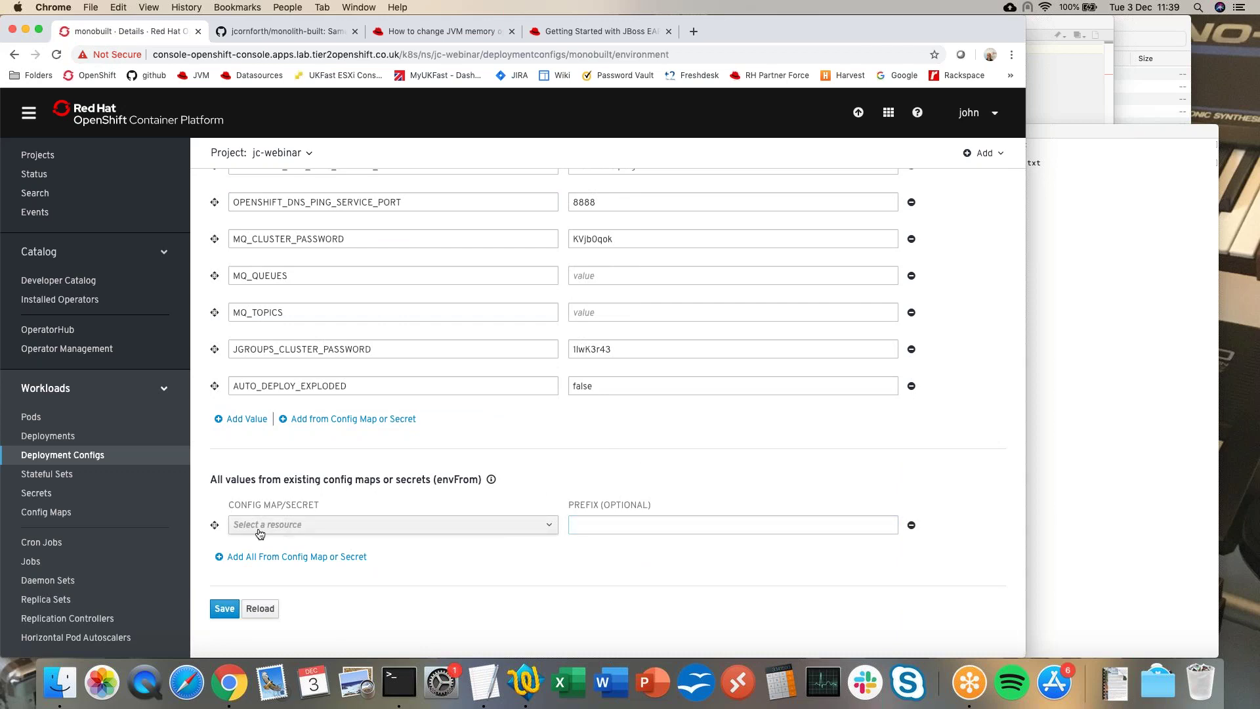
click(533, 531)
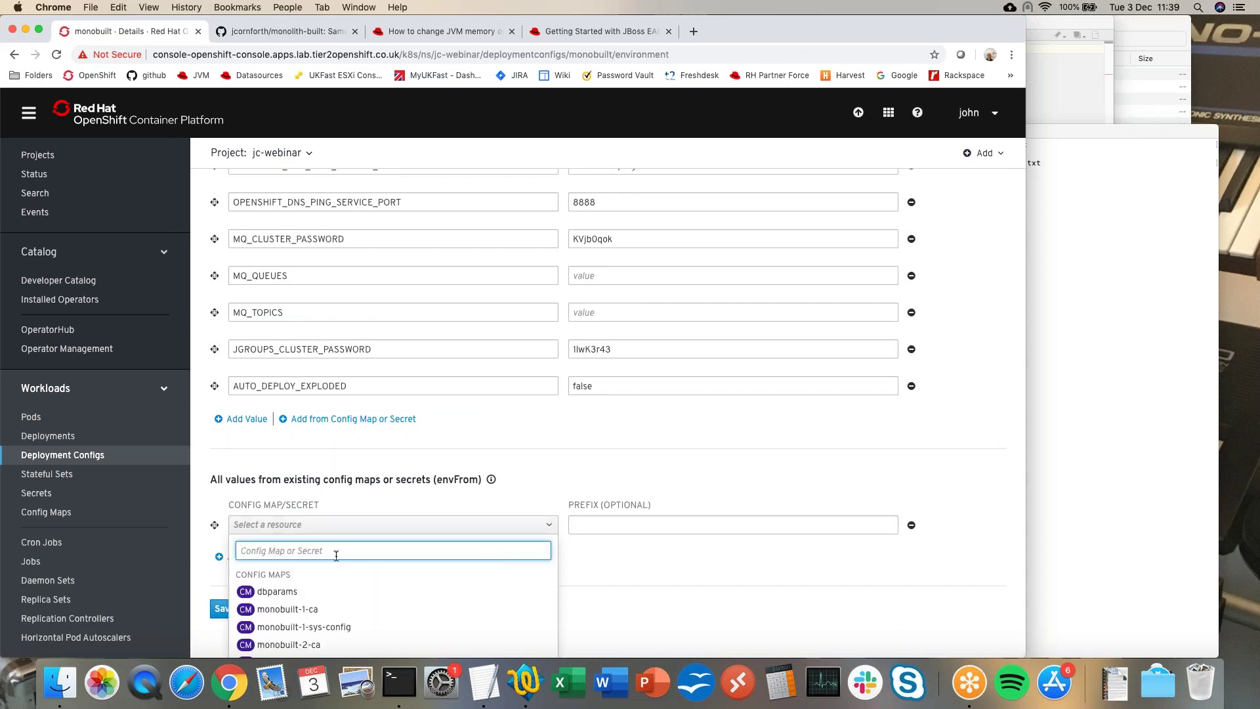
click(291, 593)
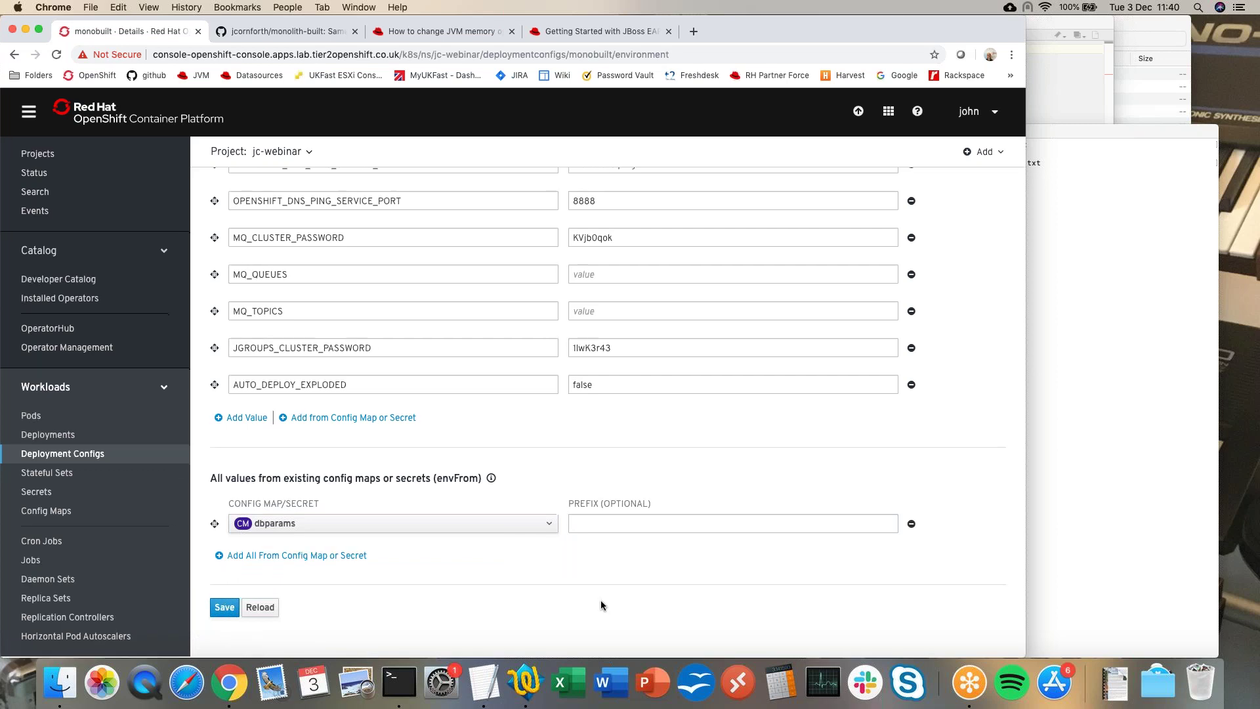
Add all values from the dbcreds secret as a second environment source without a prefix, and save the environment variables.
click(320, 562)
click(464, 562)
scroll(464, 566, down, 5)
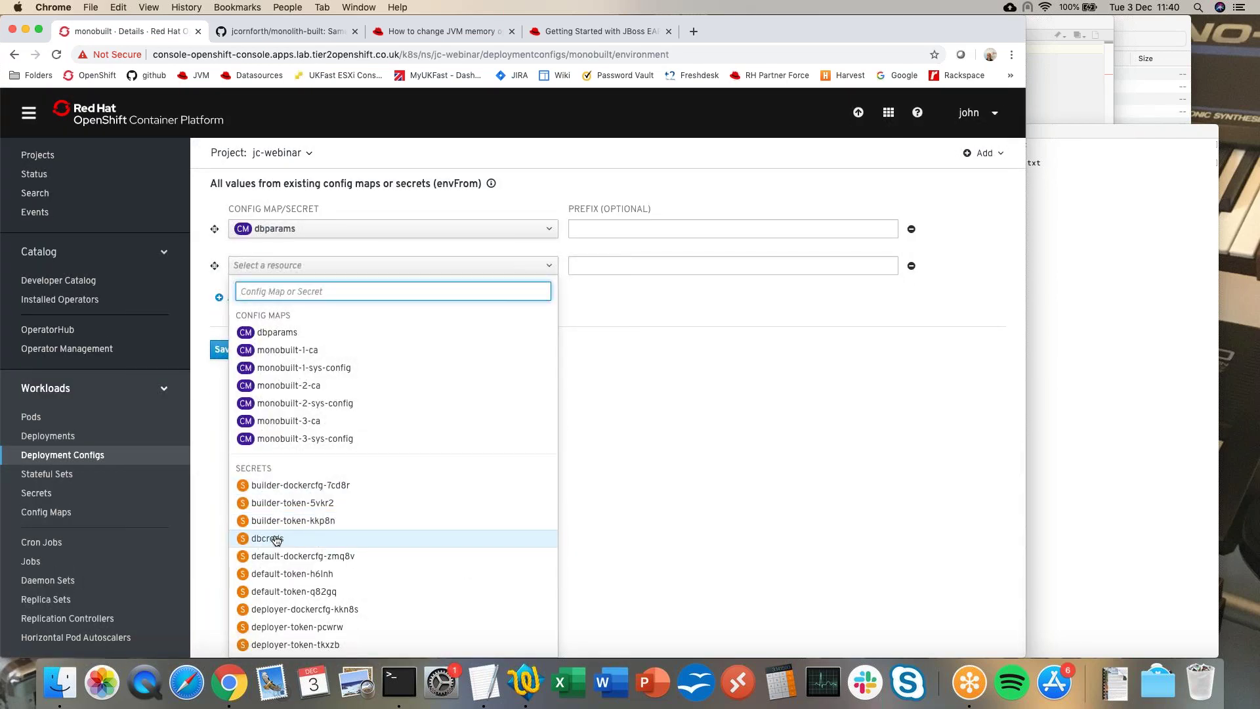
click(459, 538)
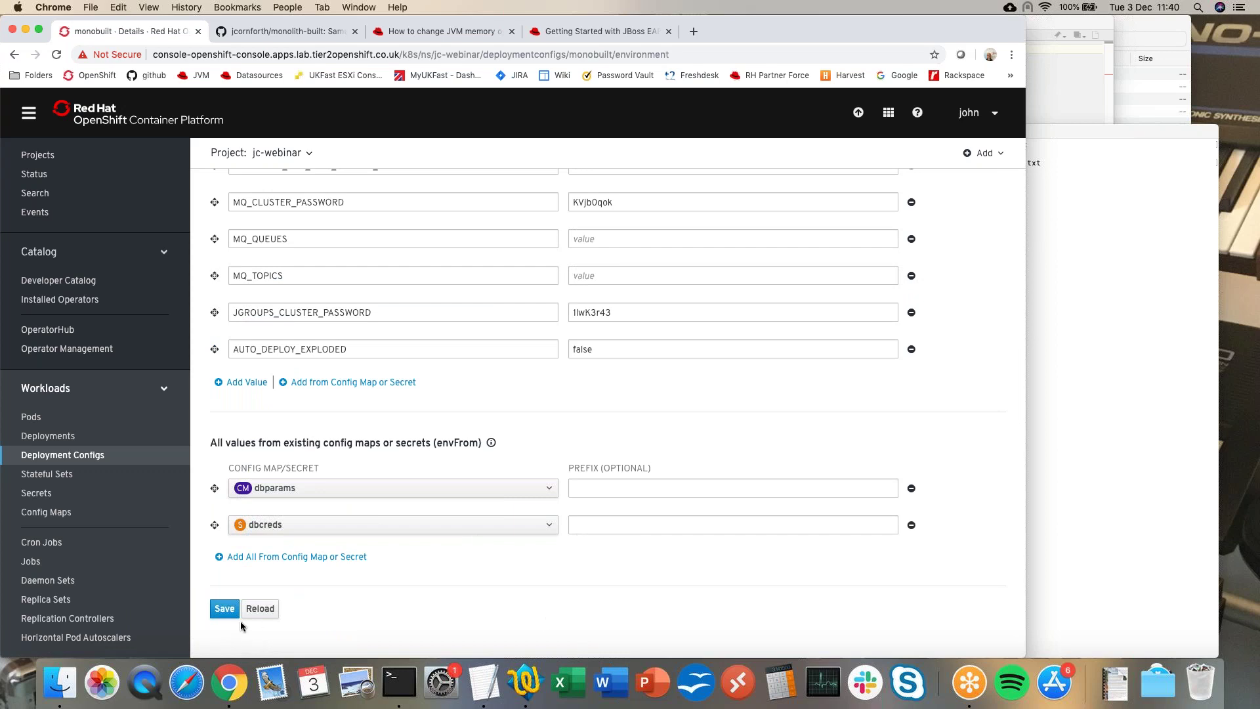
click(225, 609)
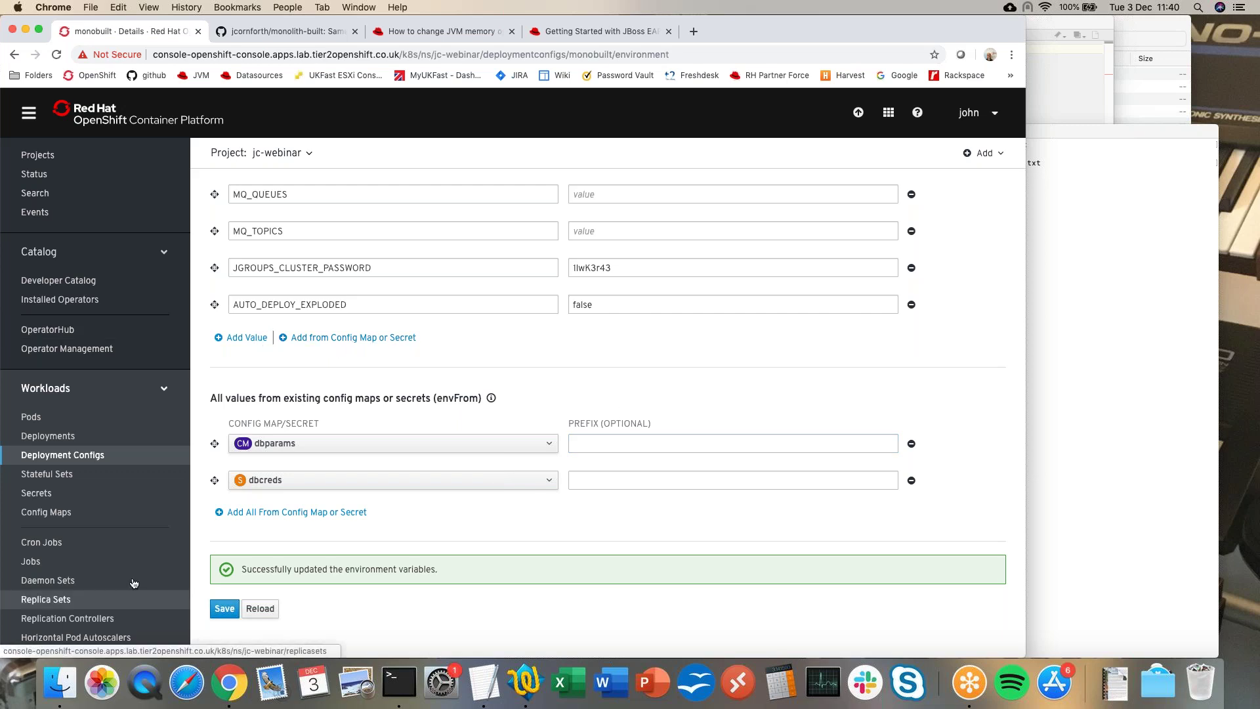
Check the project's builds, and view its pods to follow the new monobuilt deployment.
scroll(133, 581, down, 1)
scroll(134, 580, down, 10)
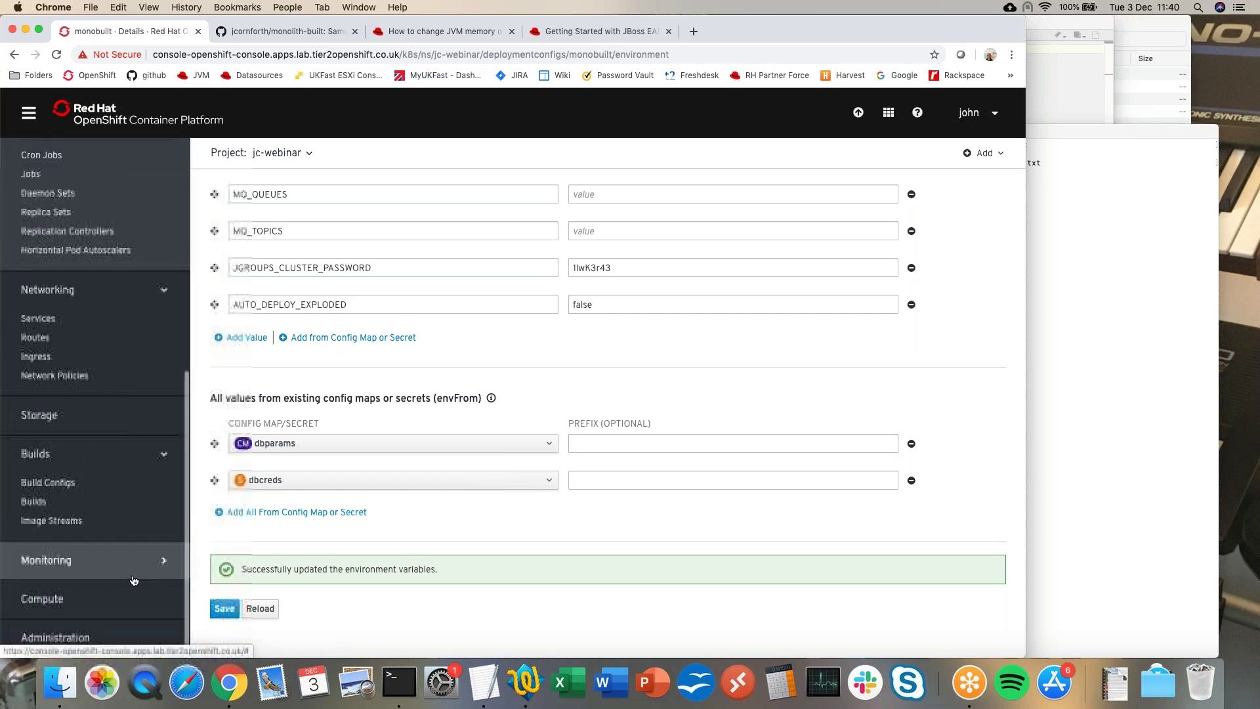
click(41, 485)
click(34, 502)
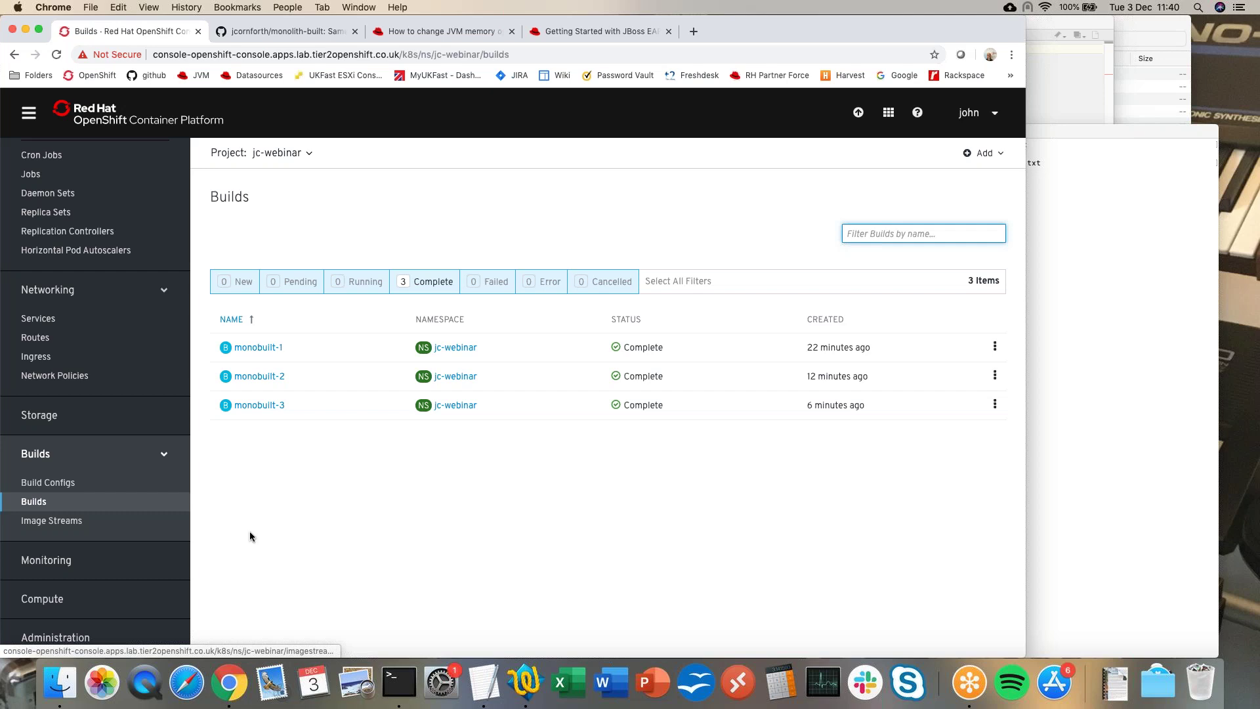
scroll(72, 427, up, 10)
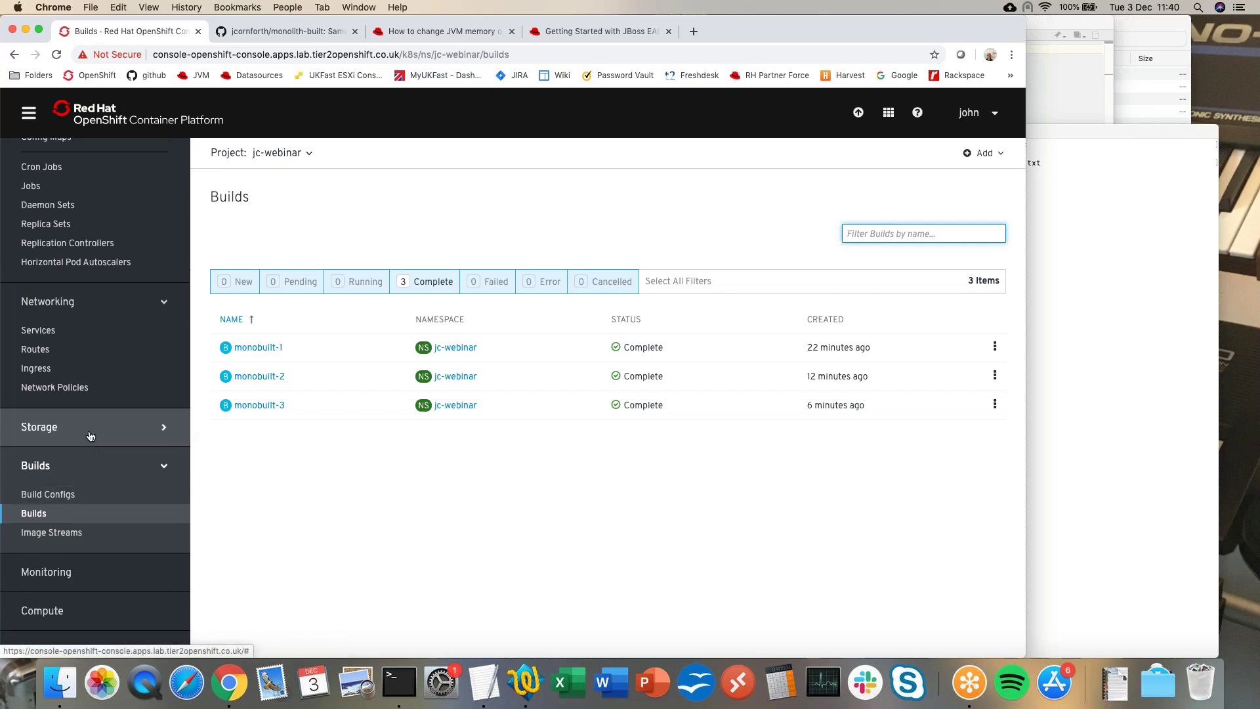
click(26, 393)
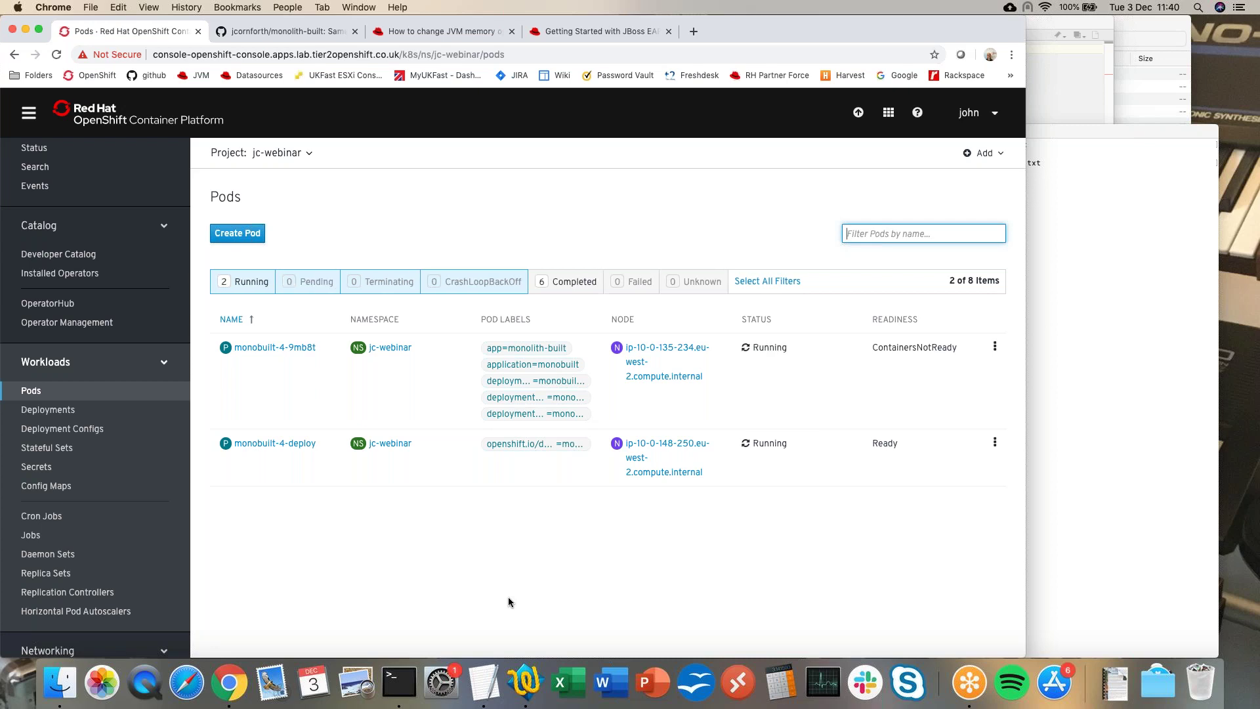
In Terminal, list the project's pods with oc get pods and open a remote shell in pod monobuilt-4-9mb8t with oc rsh.
click(1088, 461)
text(oc get pods)
key(Return)
text(oc rsh)
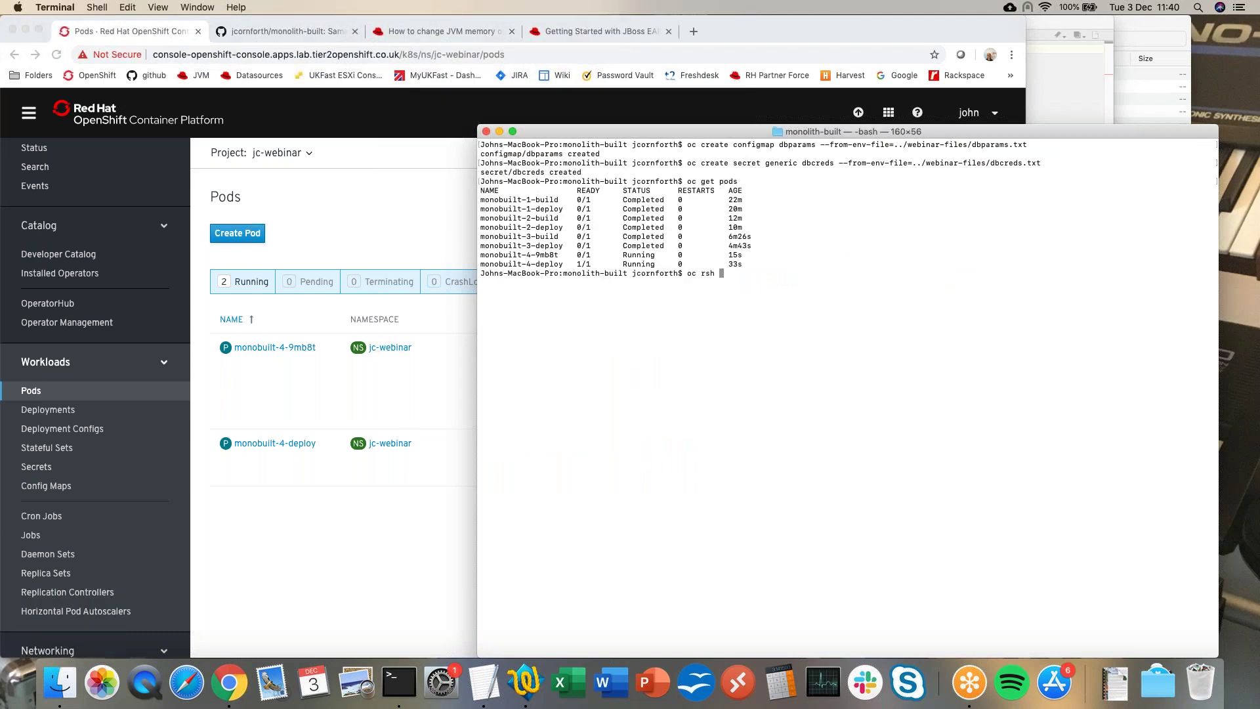
click(446, 364)
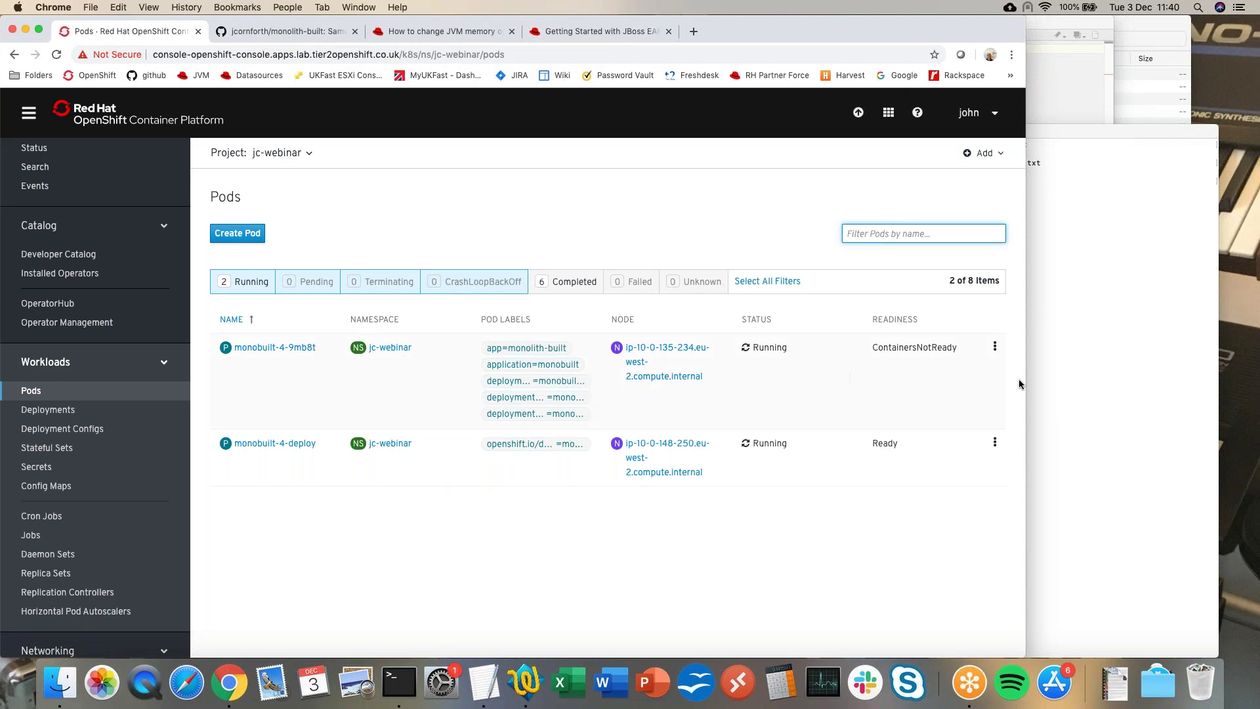
click(1097, 387)
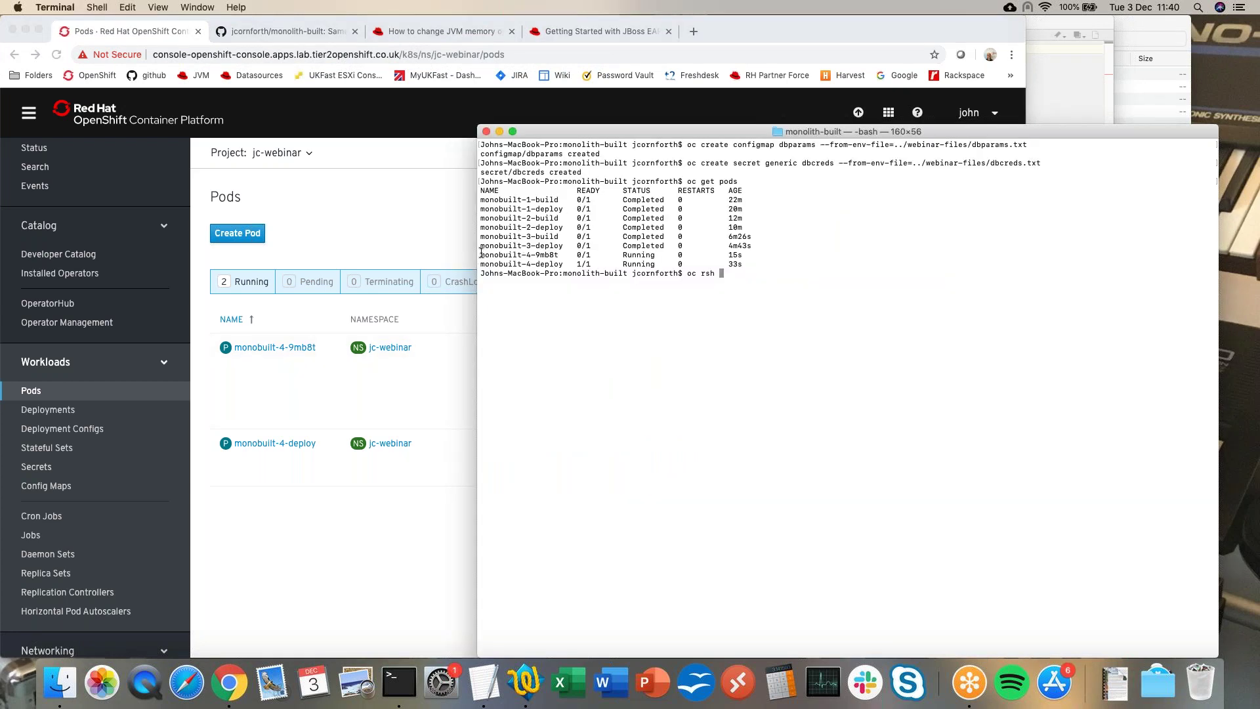
drag(480, 254, 559, 256)
key(super+c)
key(super+v)
key(Return)
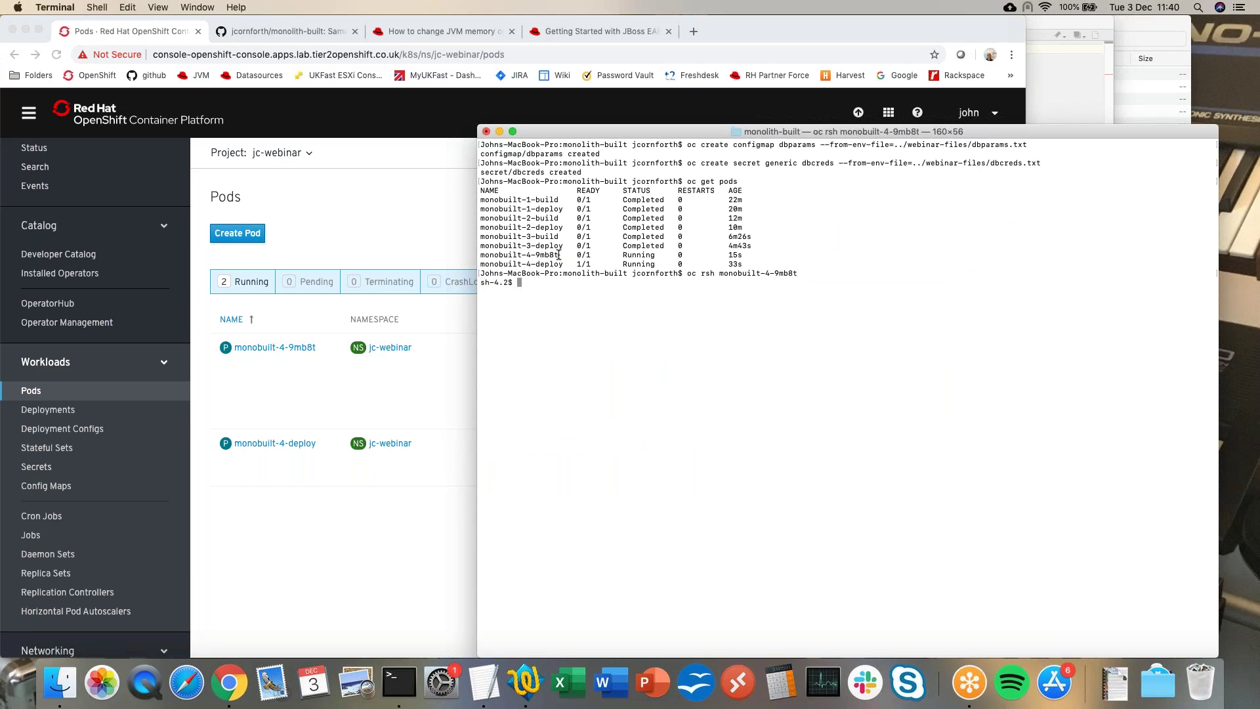
Change to /opt/eap/bin/ in the pod, connect with ./jboss-cli.sh -c, and try to list the available subsystems.
text(cd /opt/eap/bin/)
key(Return)
text(./jboss-cli.sh -c)
key(Return)
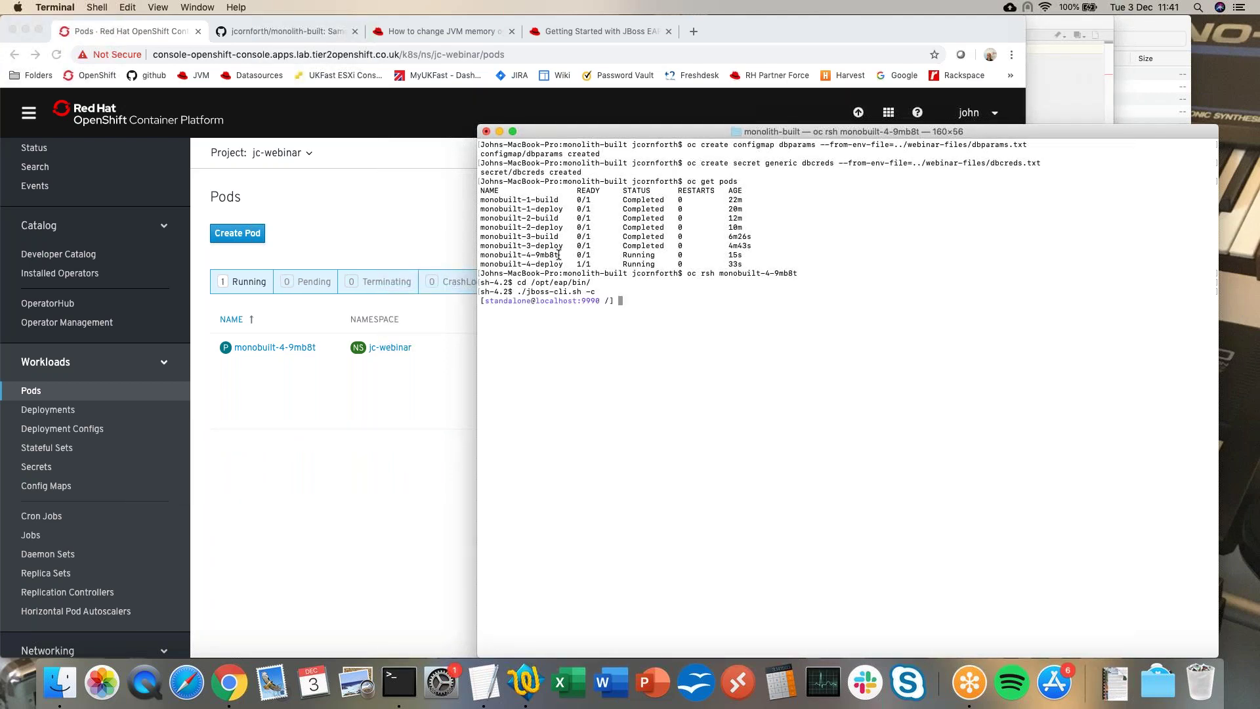
text(/sub)
key(Tab)
key(Tab)
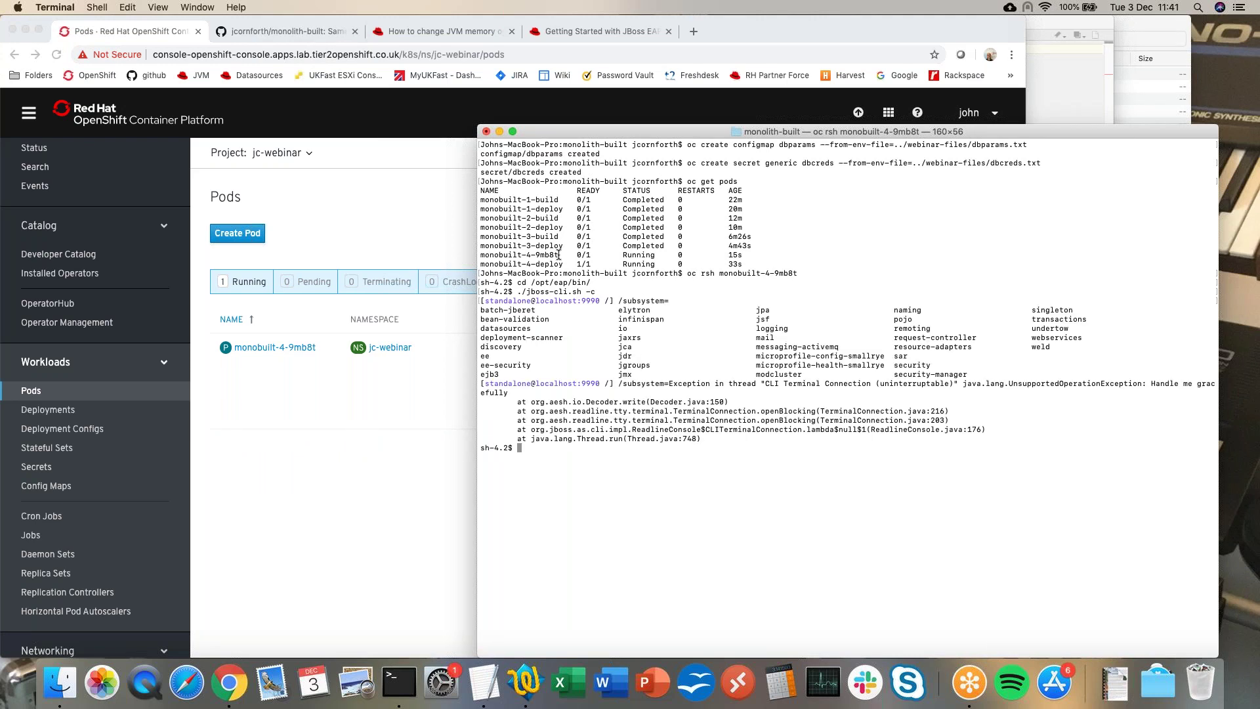
Restart the JBoss CLI and enter the path to data source monolith_mysql-MONOLITH in the datasources subsystem.
key(Up)
key(Return)
text(/subsystem=)
key(Tab)
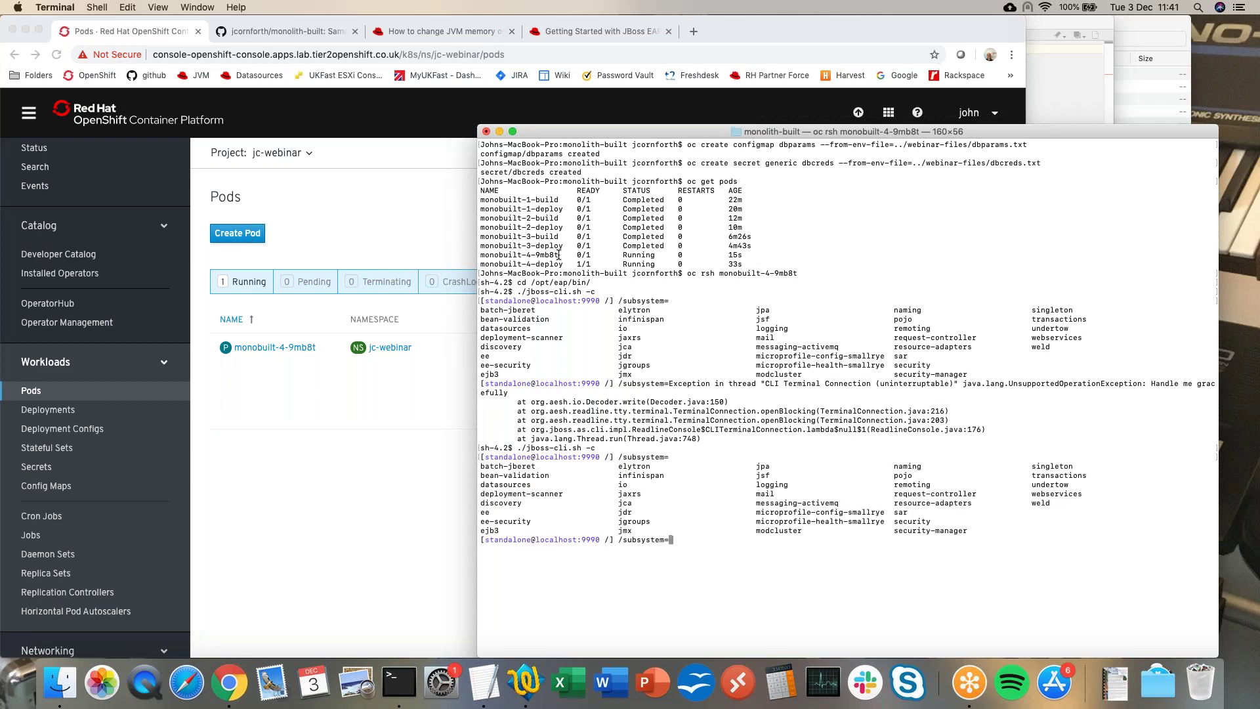
text(datasources/dta)
key(BackSpace)
key(BackSpace)
key(Tab)
key(Tab)
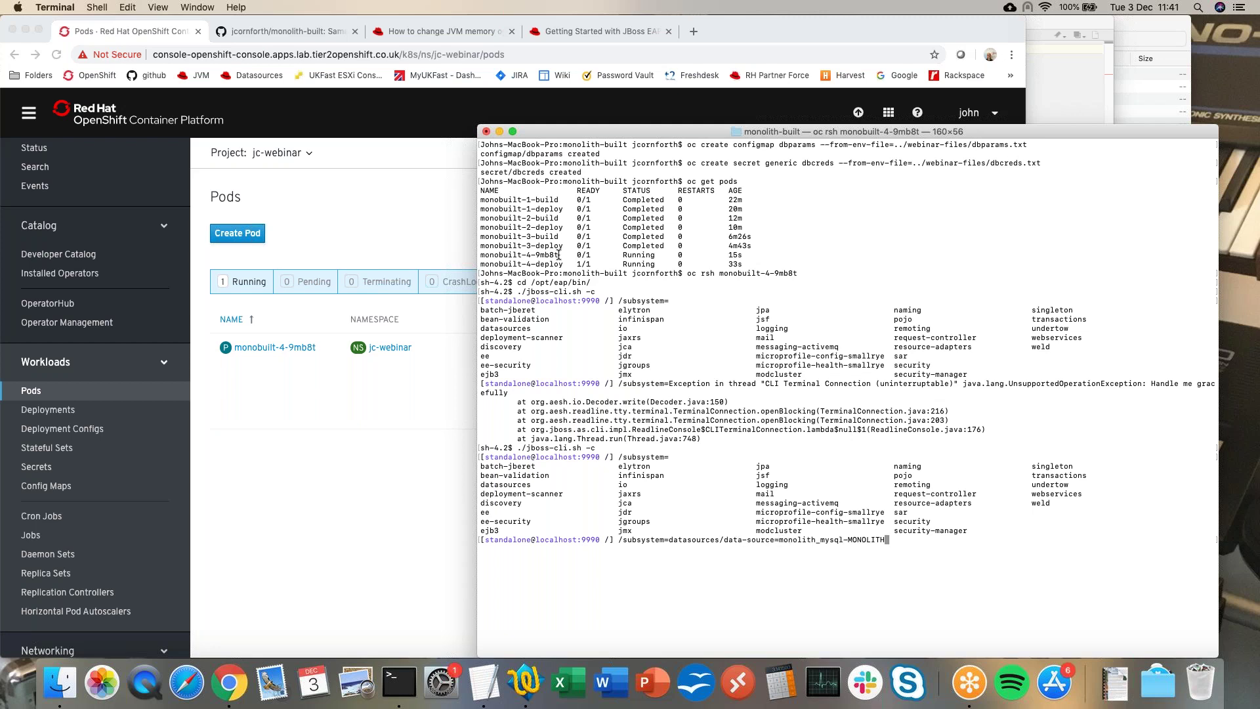
Read the jndi-name attribute of the monolith_mysql-MONOLITH data source with read-attribute.
text(:read-attribute(name=)
key(Tab)
text(jn)
key(Tab)
text(_)
key(Return)
key(Up)
key(BackSpace)
text())
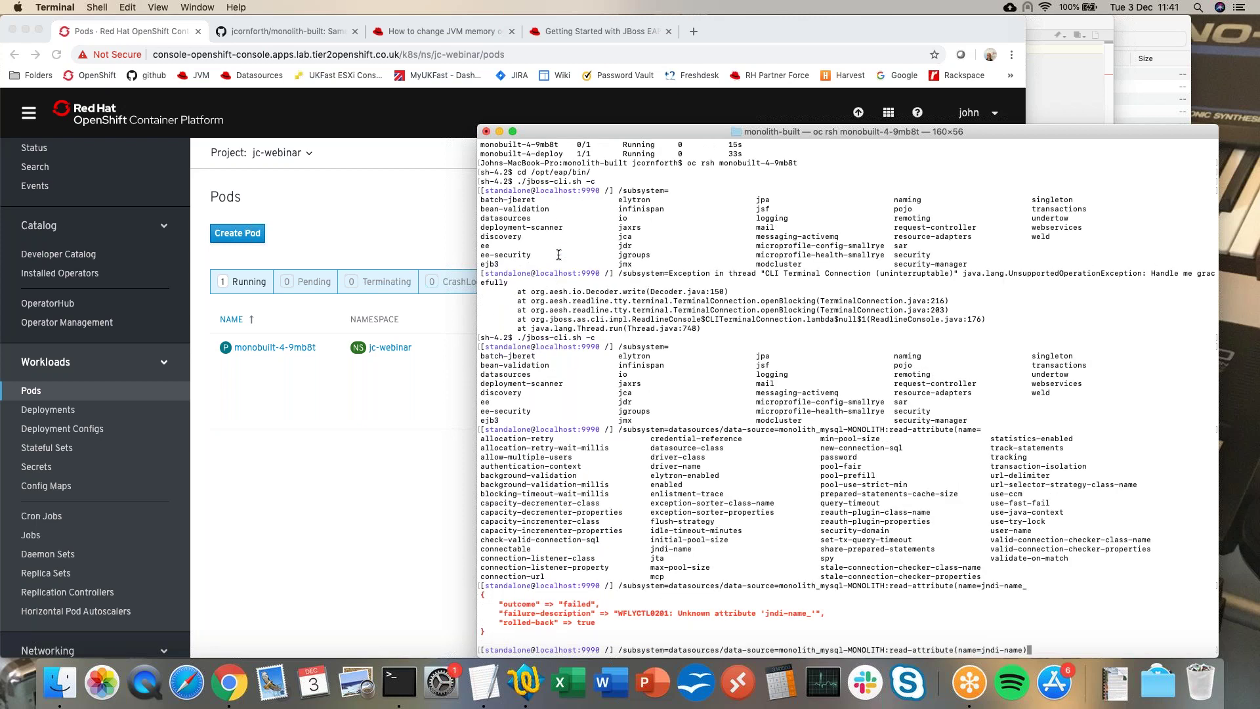
key(Return)
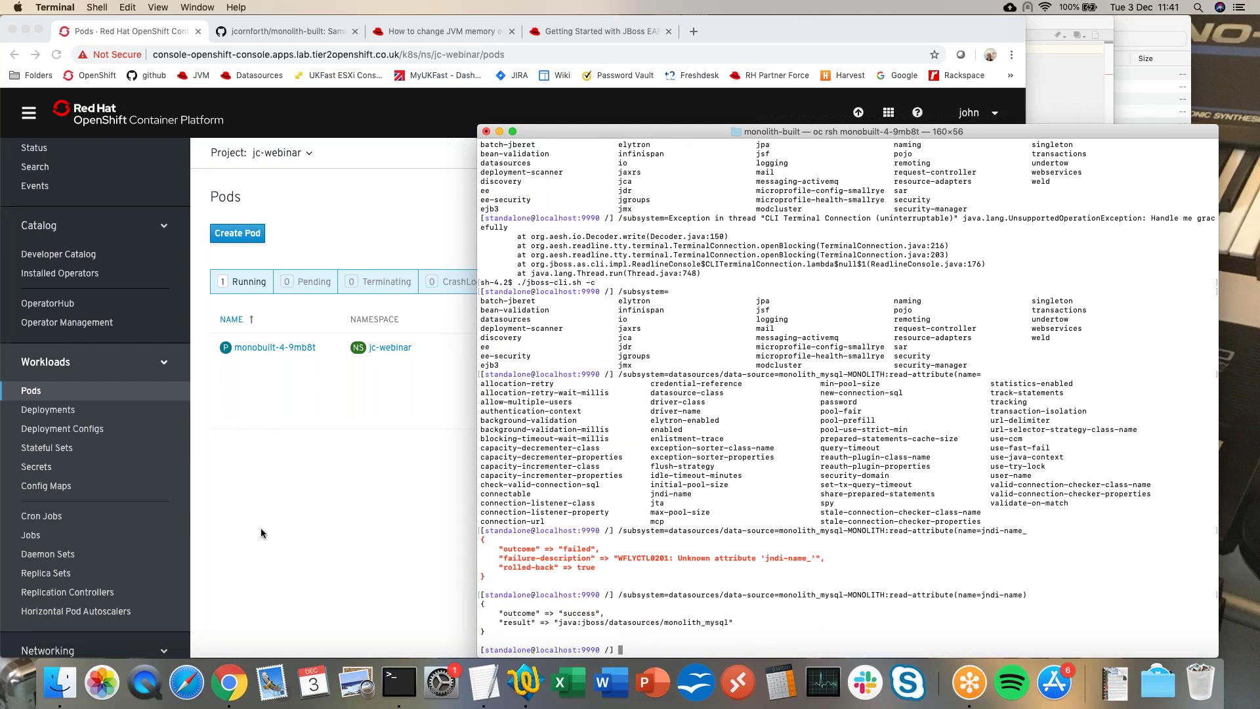
Switch to Chrome and open the monobuilt route's web address from the project's routes.
click(367, 418)
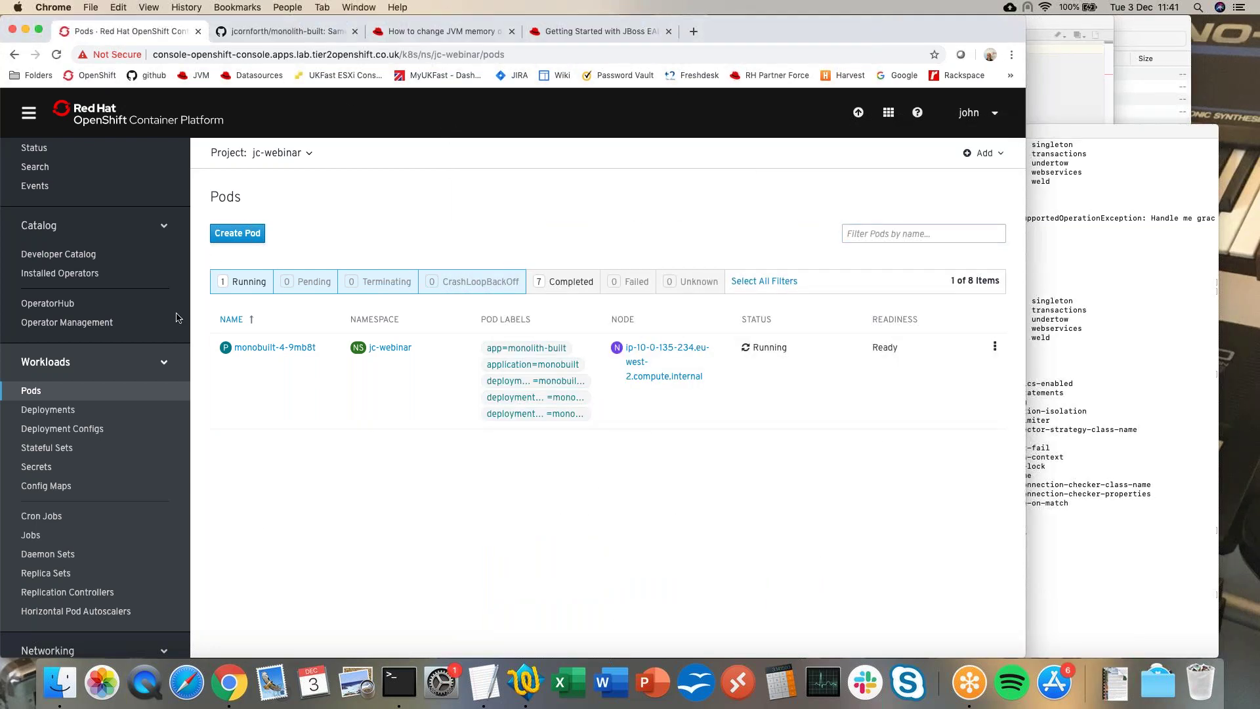
scroll(108, 542, down, 5)
scroll(108, 543, down, 5)
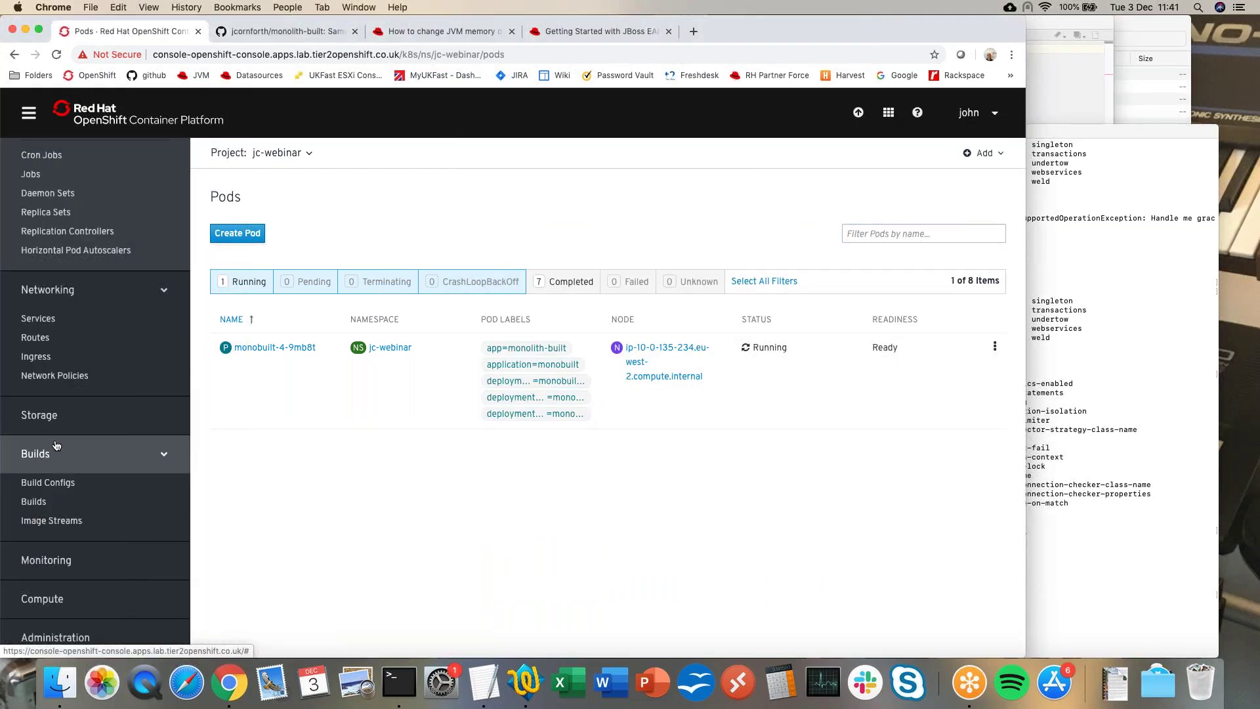
click(36, 337)
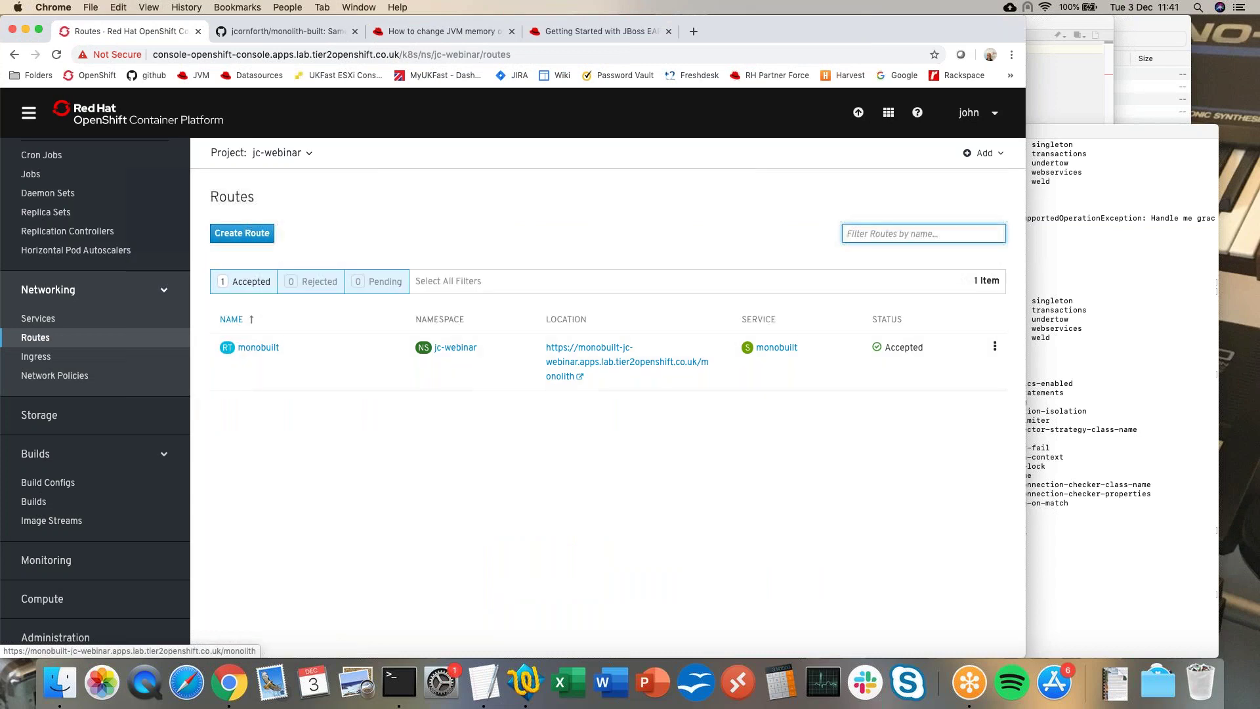
click(617, 360)
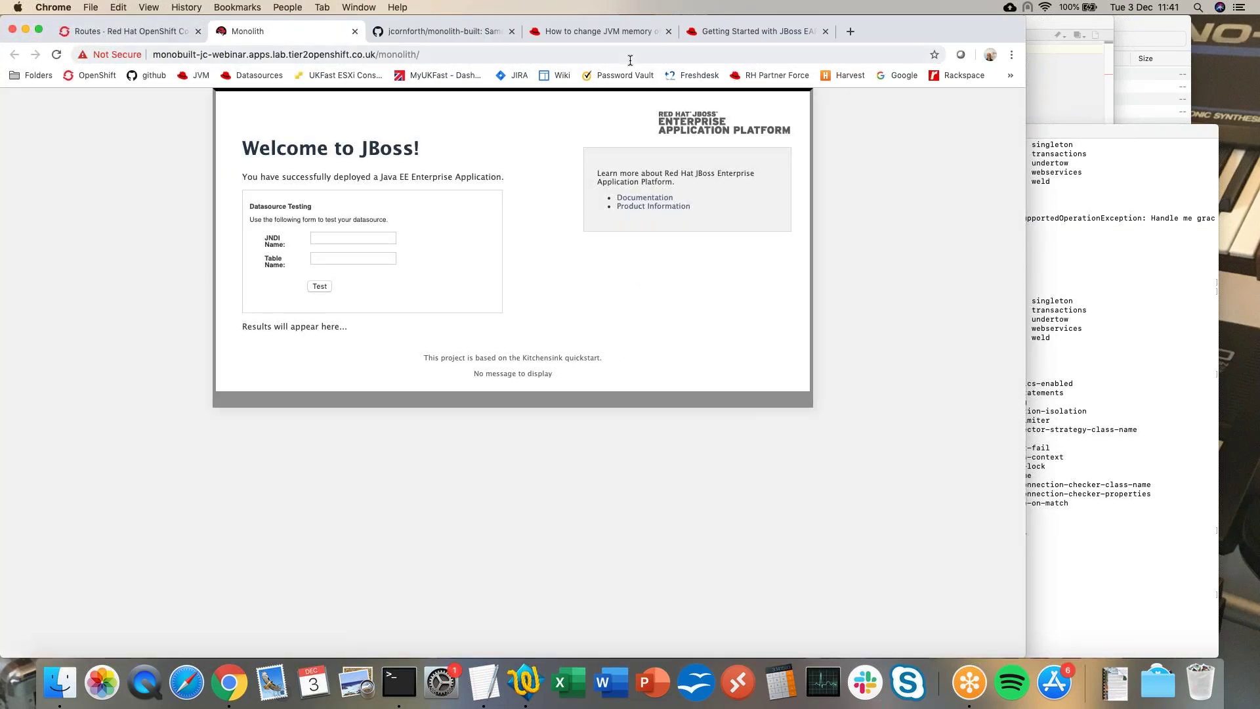
Test the datasource in the Monolith page's form with JNDI name java:jboss/datasources/monolith_mysql and table name event.
click(324, 237)
key(Escape)
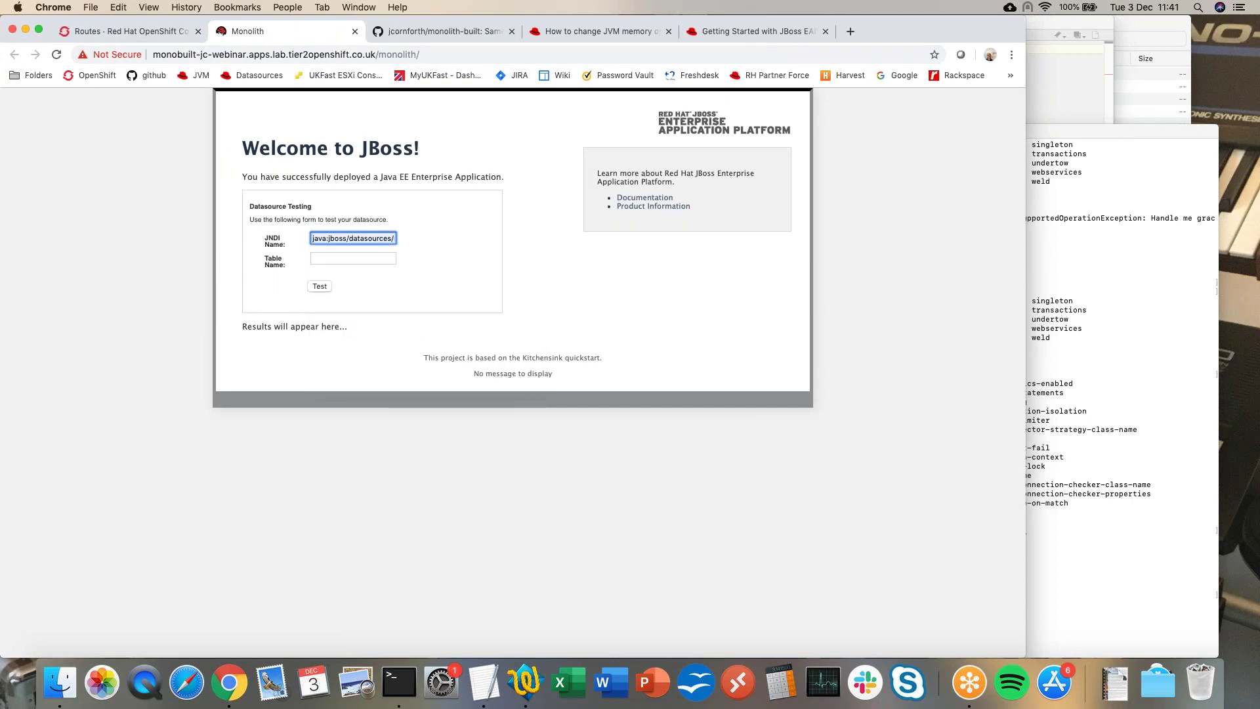
click(351, 258)
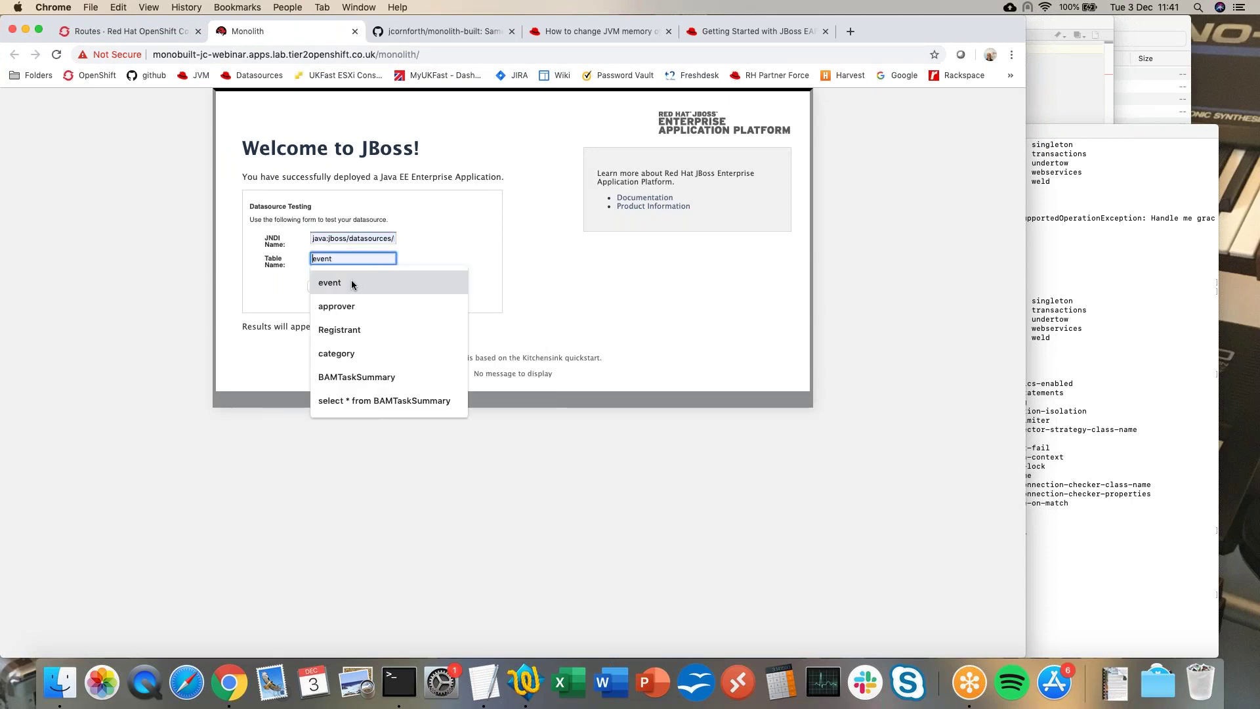
click(352, 283)
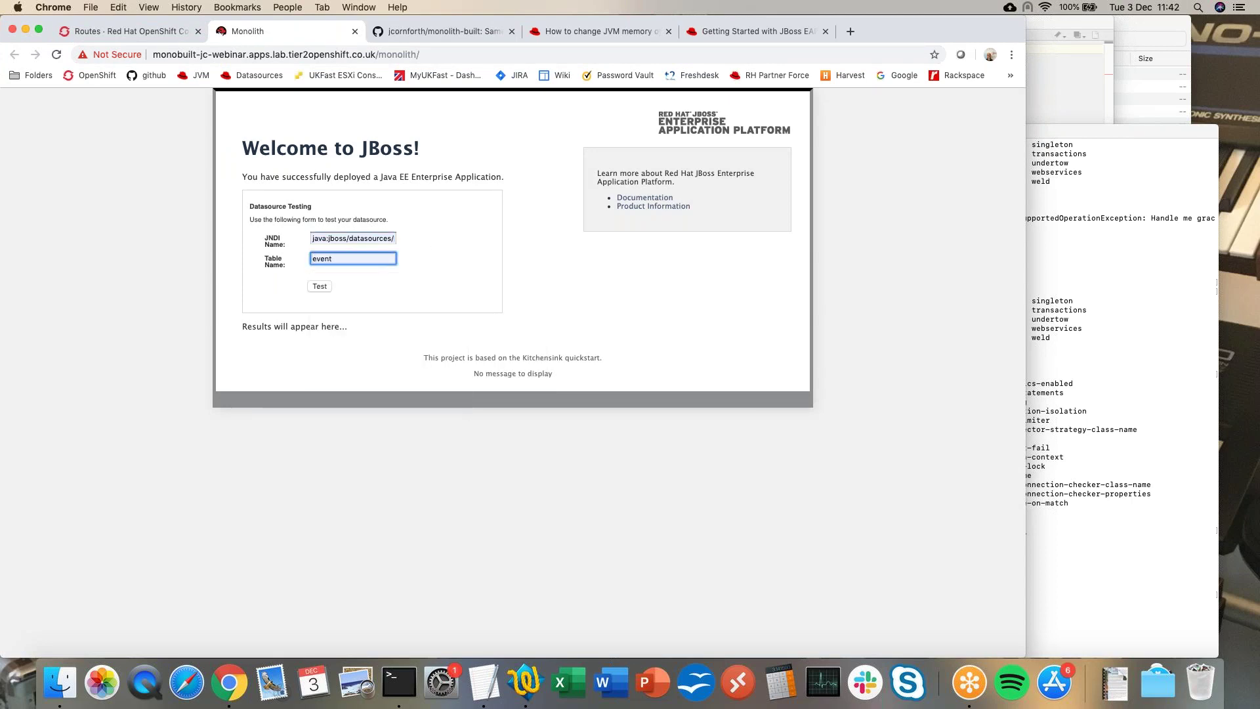
click(316, 287)
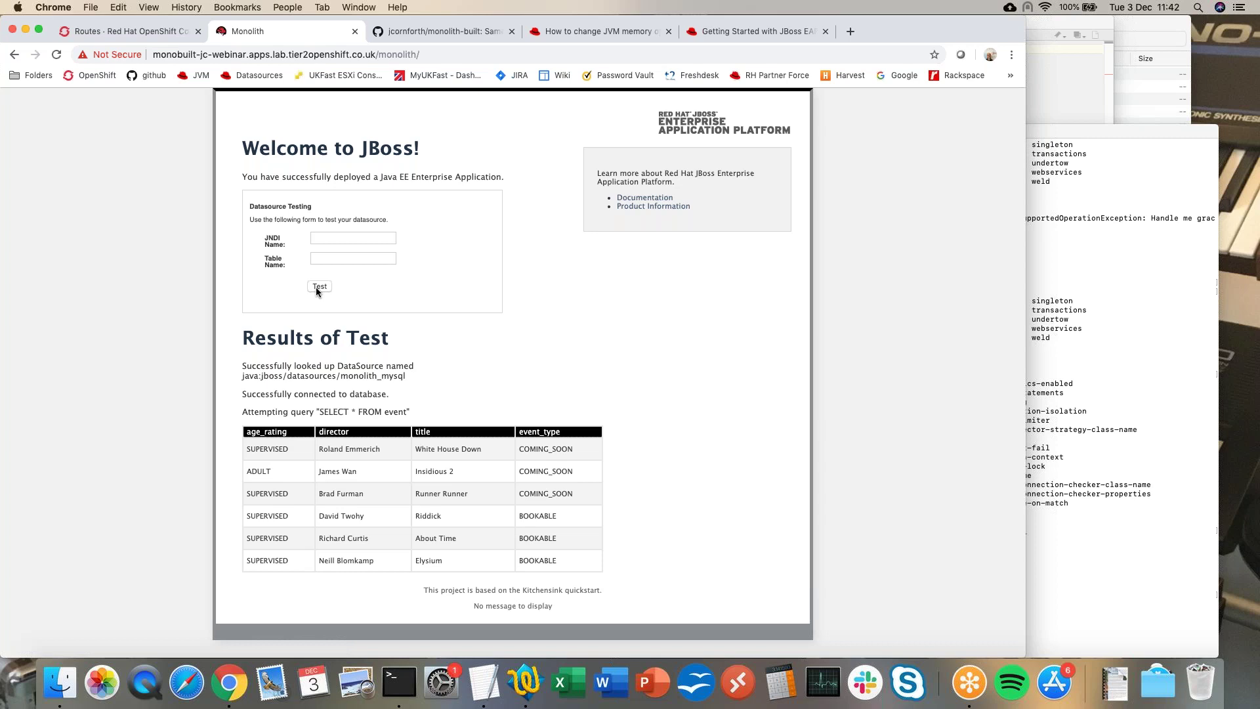
Quit the JBoss CLI and exit the pod's remote shell in Terminal, and close the Monolith page in Chrome.
click(1160, 393)
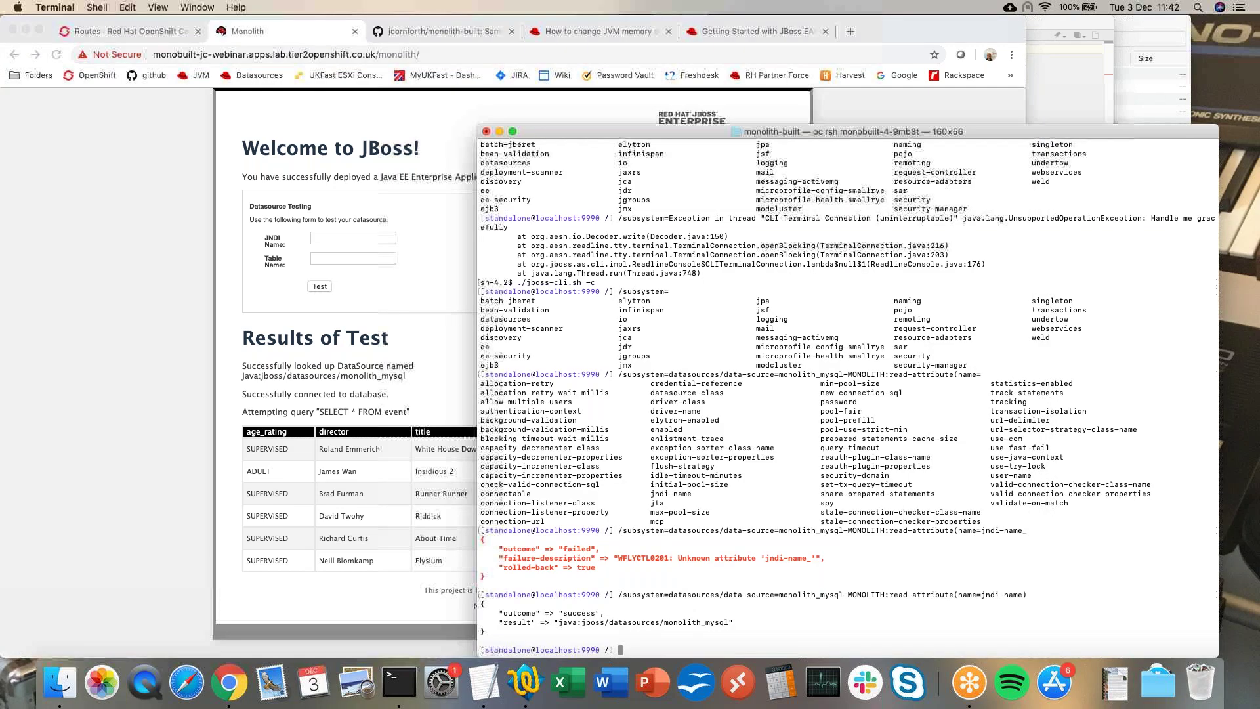
text(q)
key(Return)
text(exit)
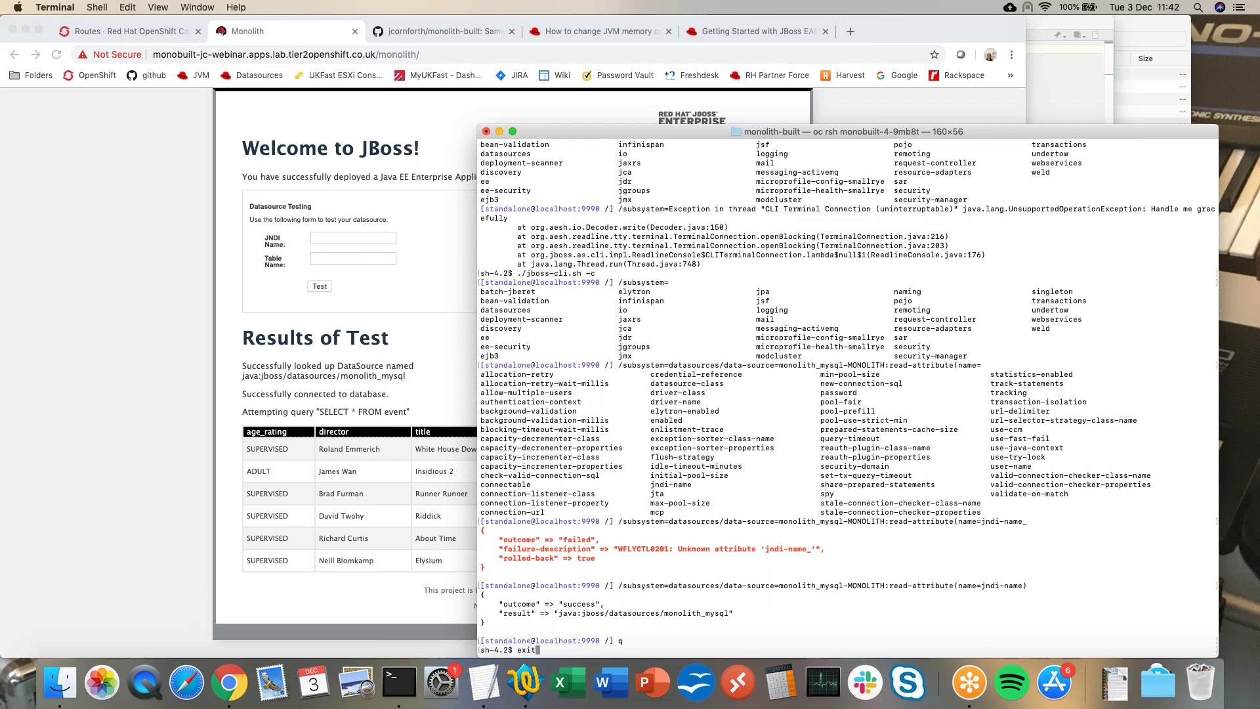
key(Return)
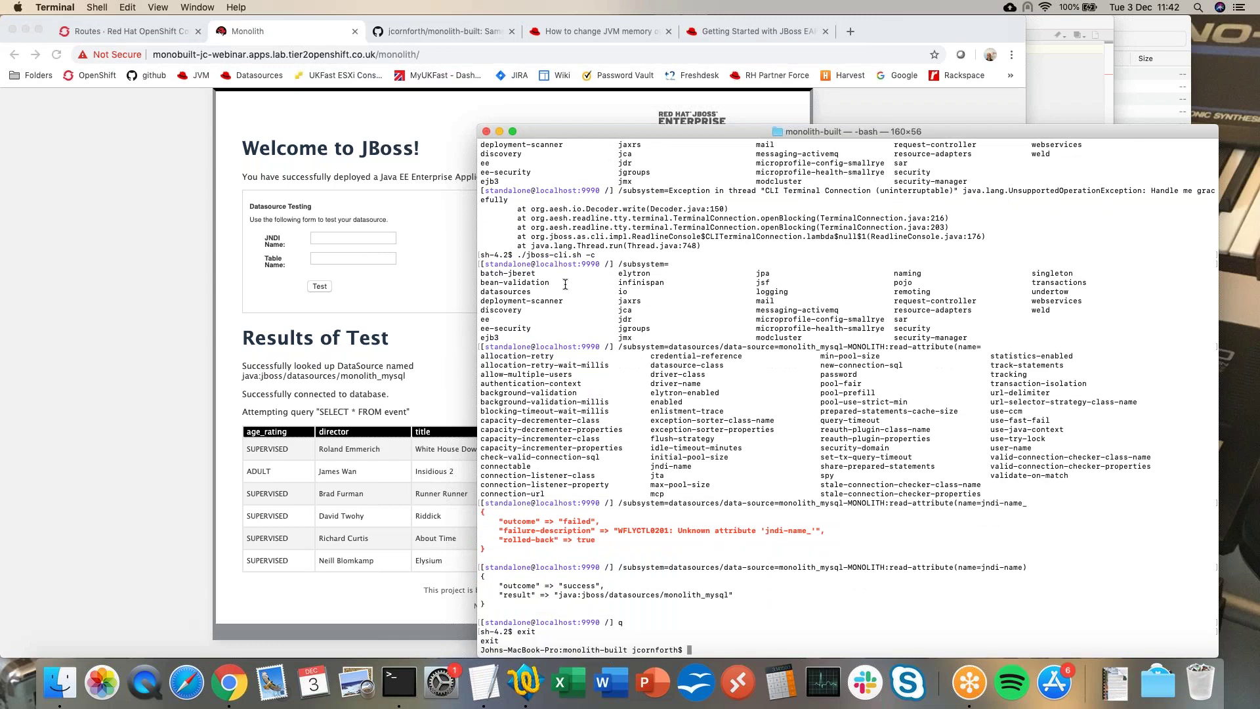
click(336, 58)
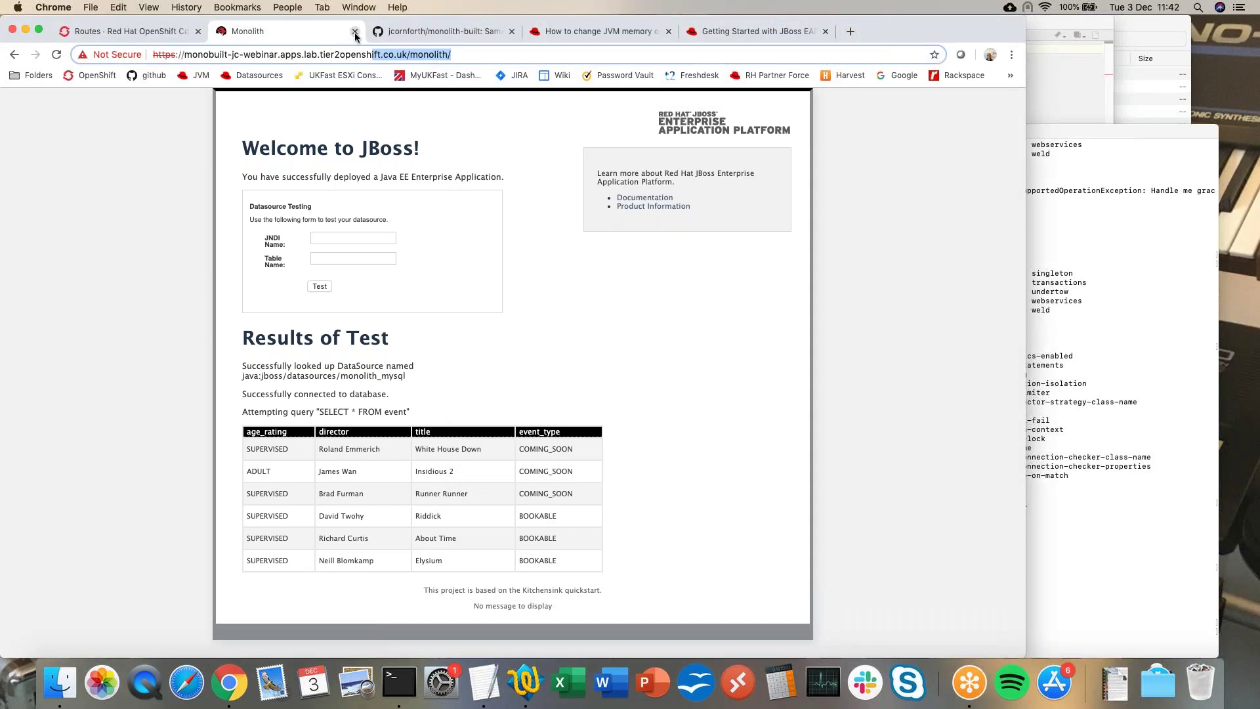
click(355, 31)
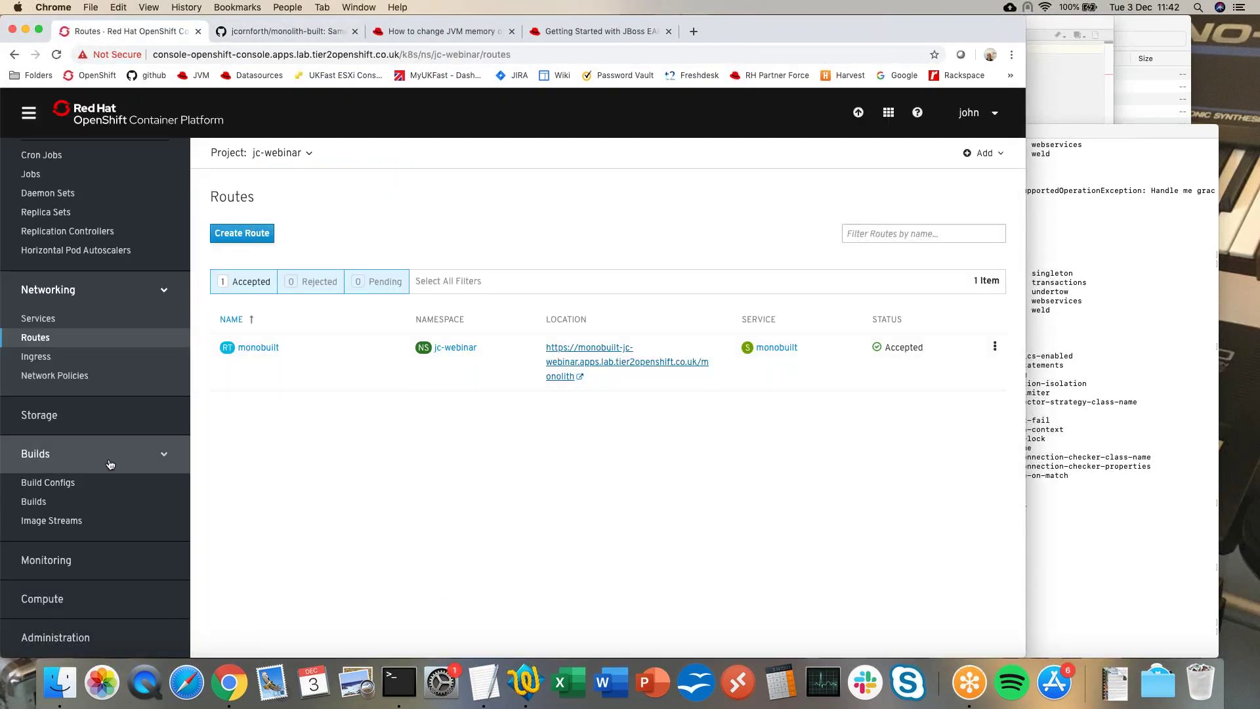
Open the logs of pod monobuilt-4-9mb8t and examine the errors for the file path the application tries to read.
scroll(72, 413, up, 8)
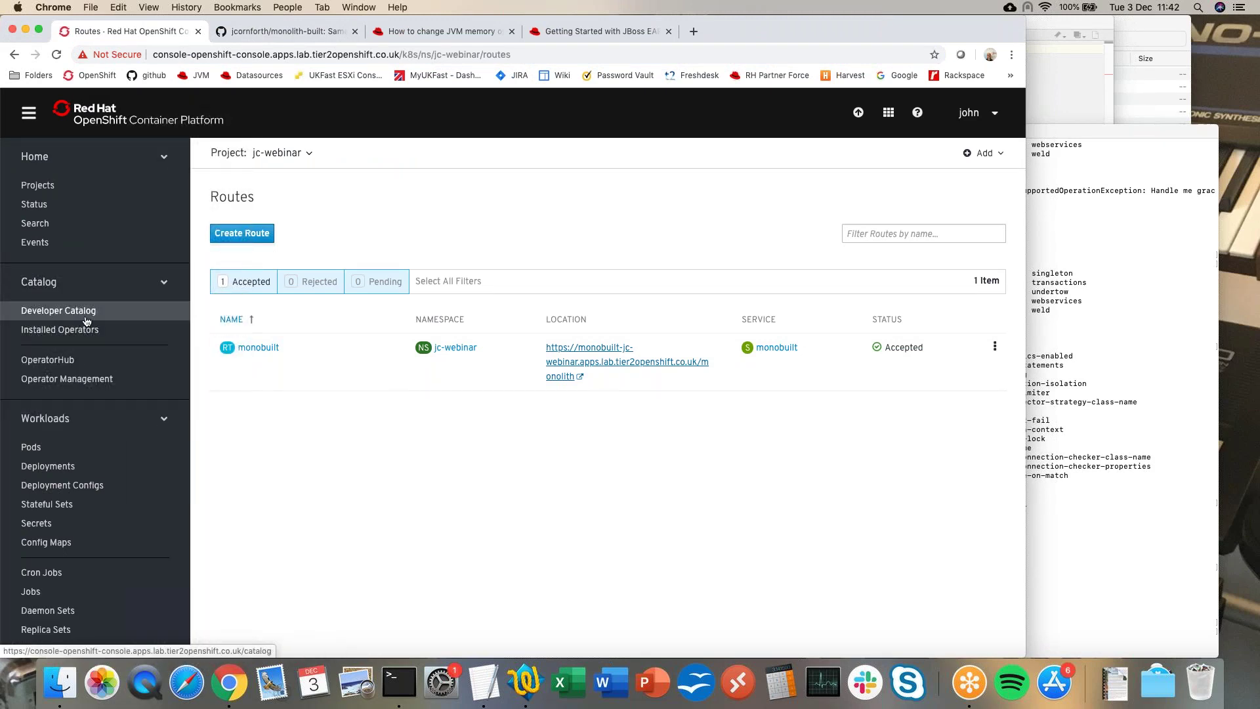
click(30, 455)
click(266, 348)
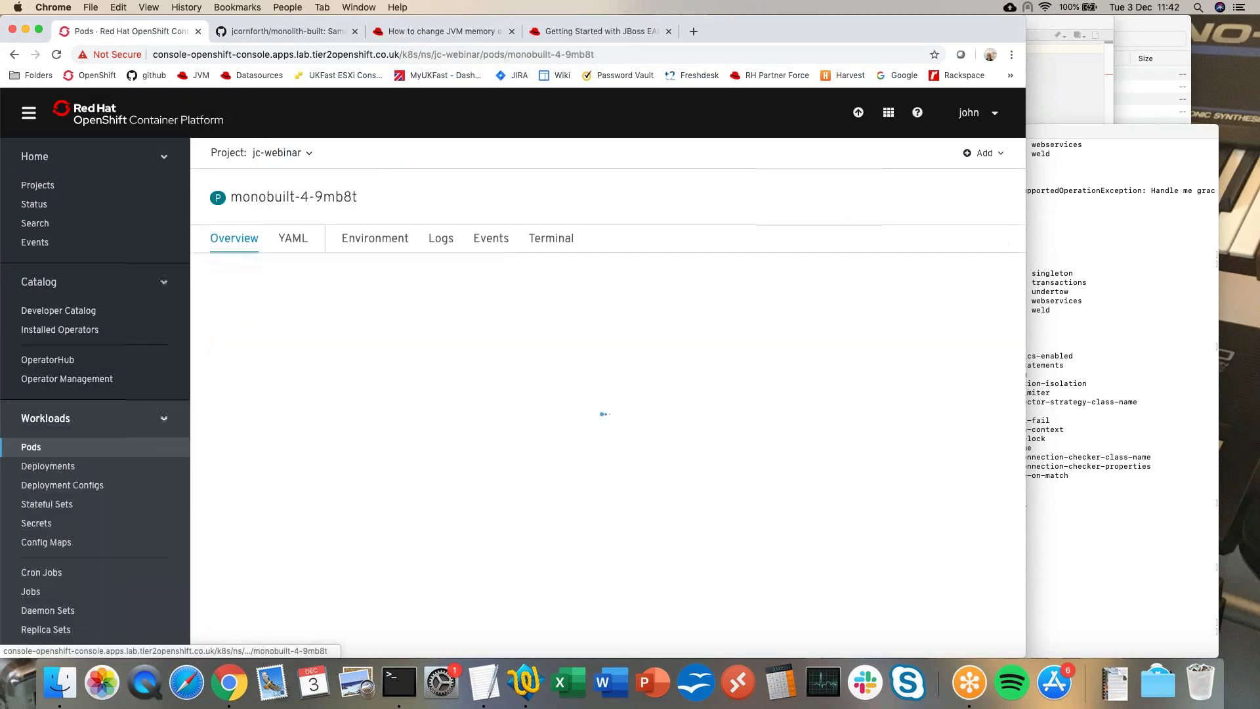
click(450, 258)
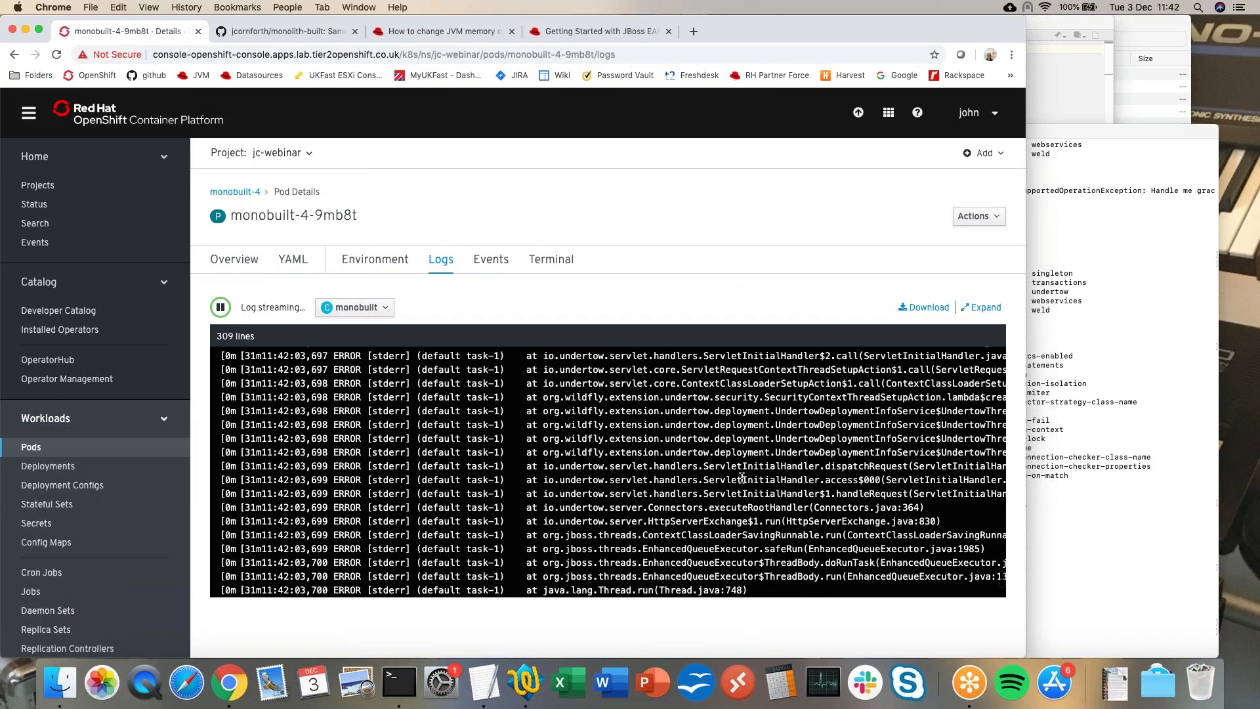
scroll(741, 477, up, 3)
scroll(741, 477, up, 1)
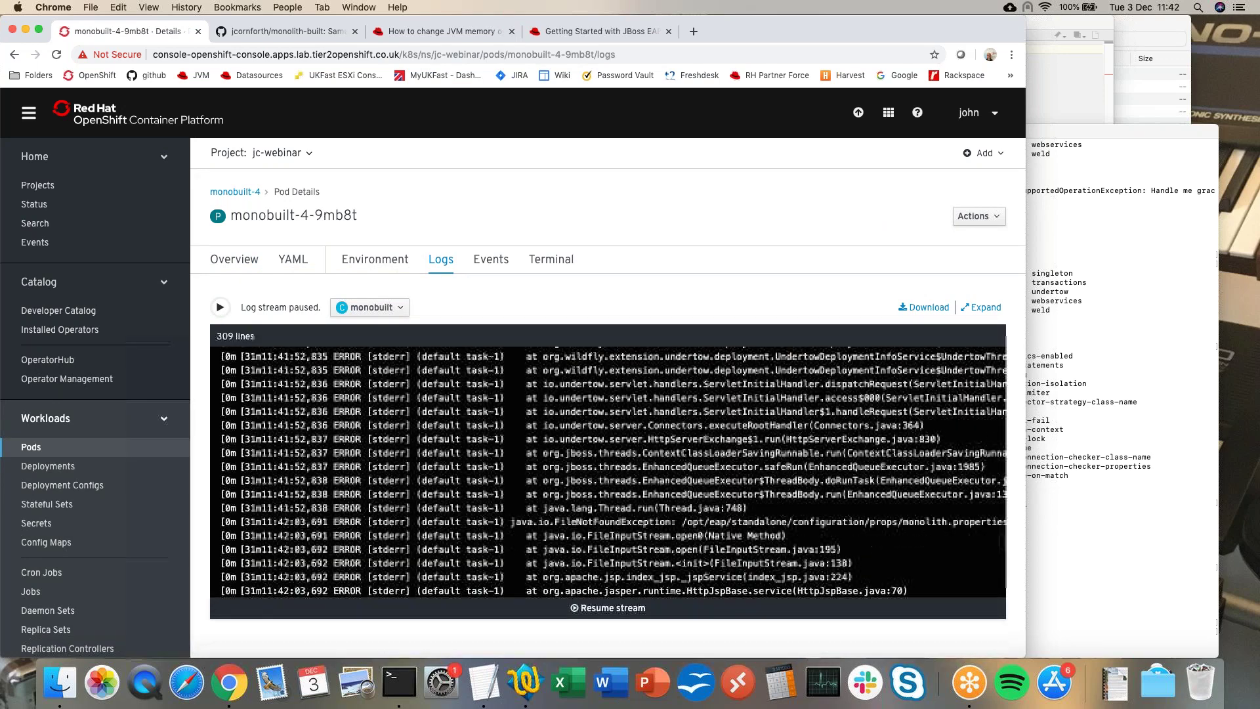
scroll(741, 477, right, 3)
scroll(445, 493, right, 1)
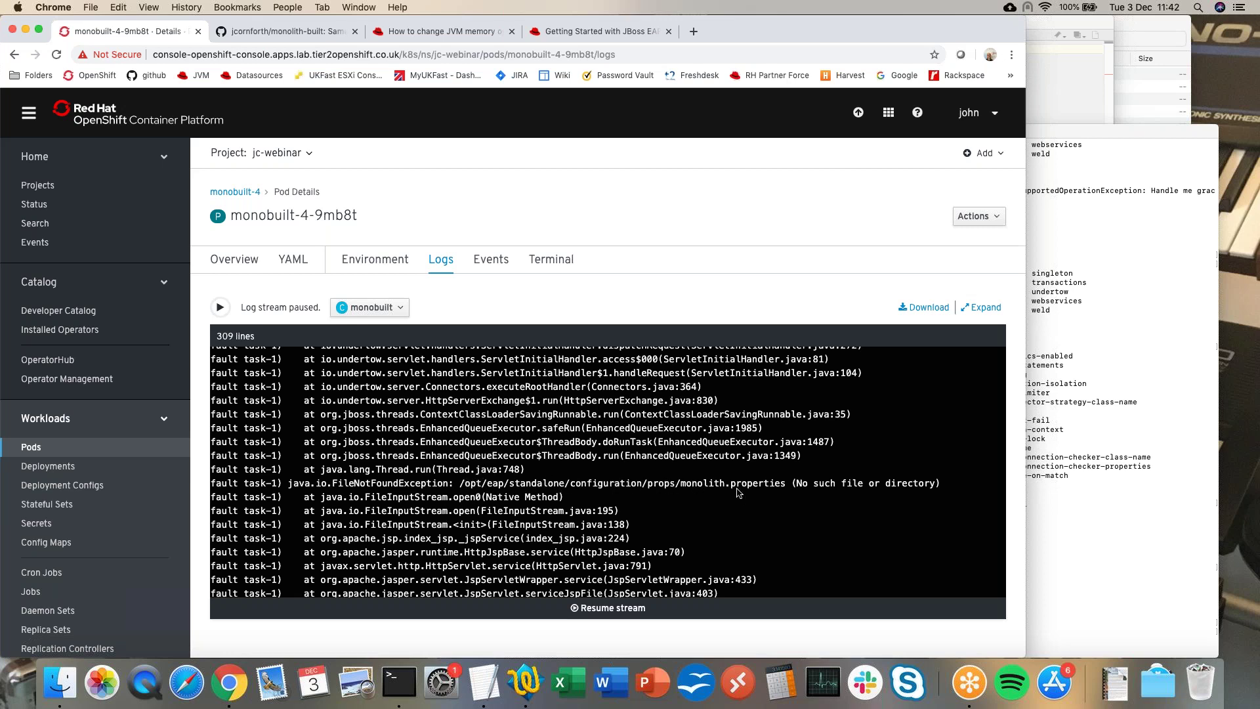
View the contents of monolith.properties in TextWrangler, and return to the pod's logs in Chrome to compare the expected file path.
key(super+Tab)
key(super+Tab)
key(super+Tab)
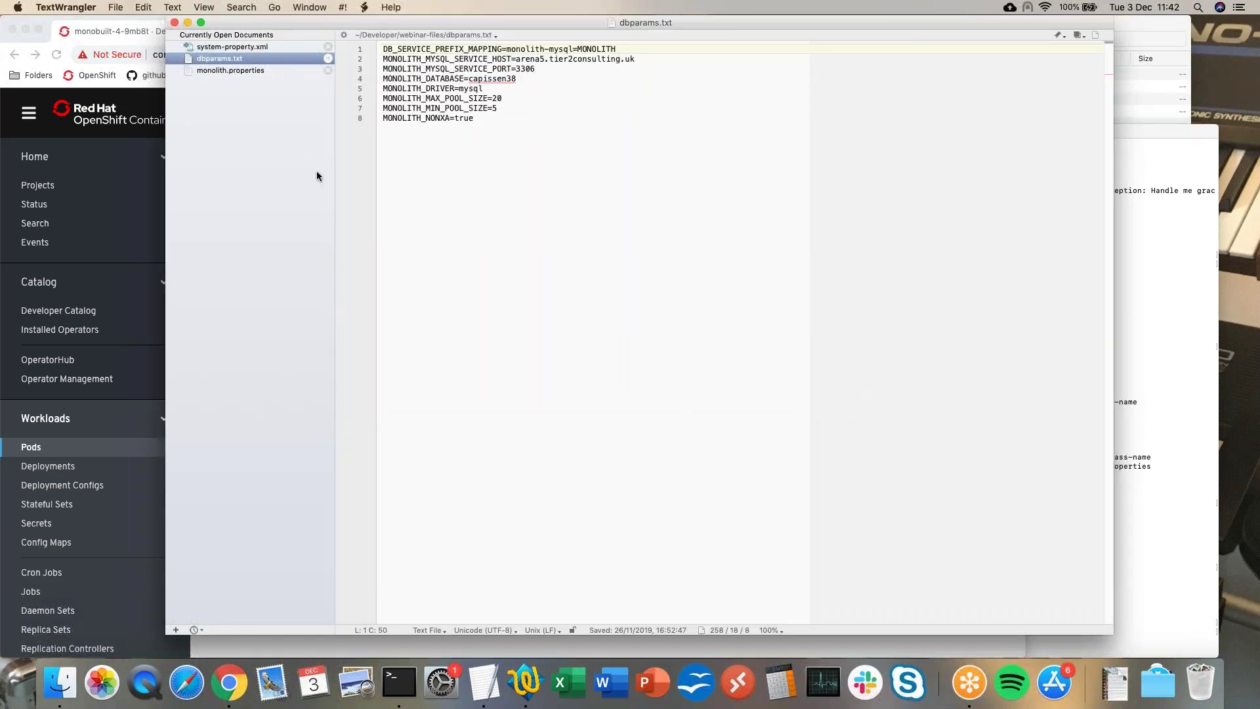
click(265, 69)
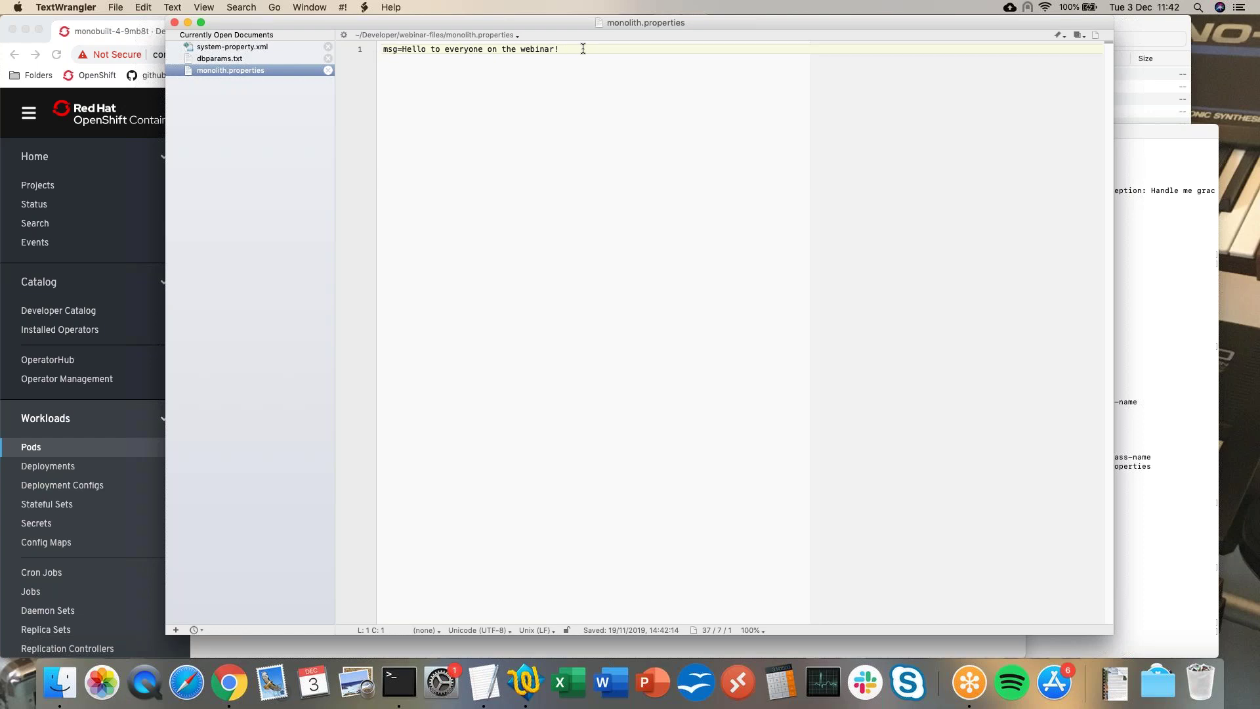
click(124, 25)
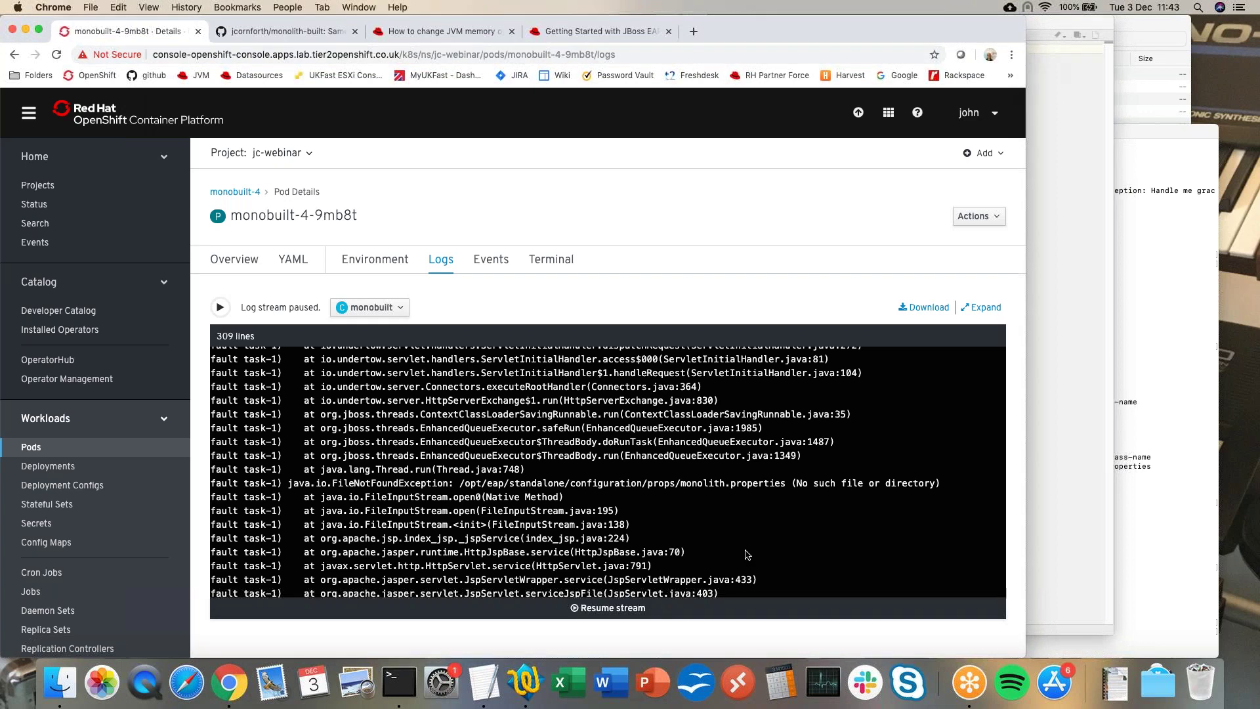
scroll(384, 484, left, 3)
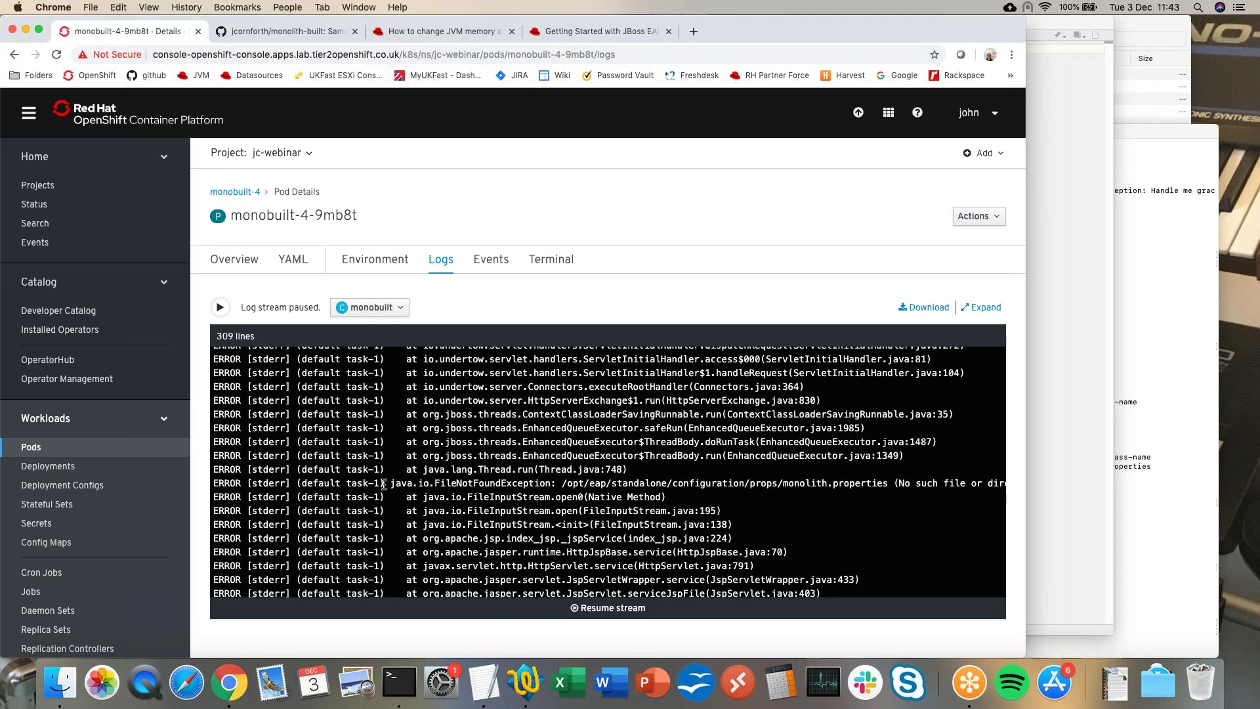
View the project's config maps and, in Terminal, create config map propsfile from the file ../webinar-files/monolith.properties.
click(46, 524)
click(59, 542)
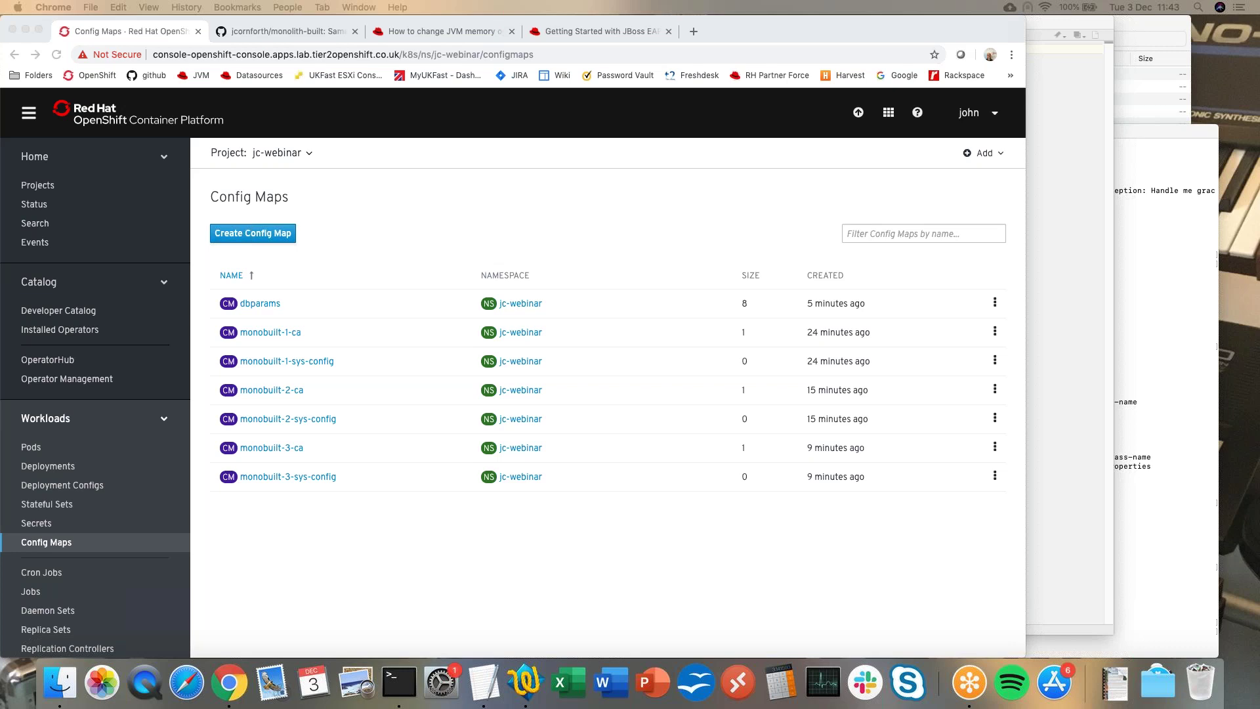
click(1156, 411)
text(clear)
key(Return)
text(oc create configmap propsfile --from-file ../webinar-files/monolith.properties)
key(Return)
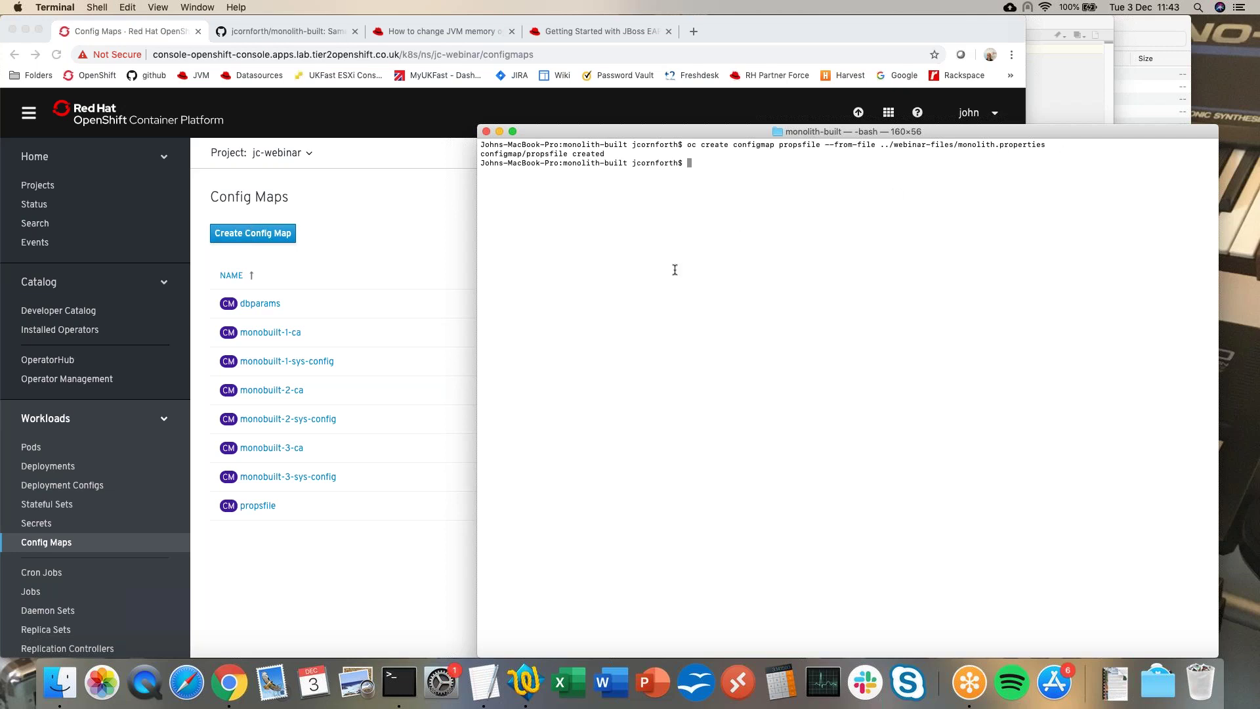
click(376, 209)
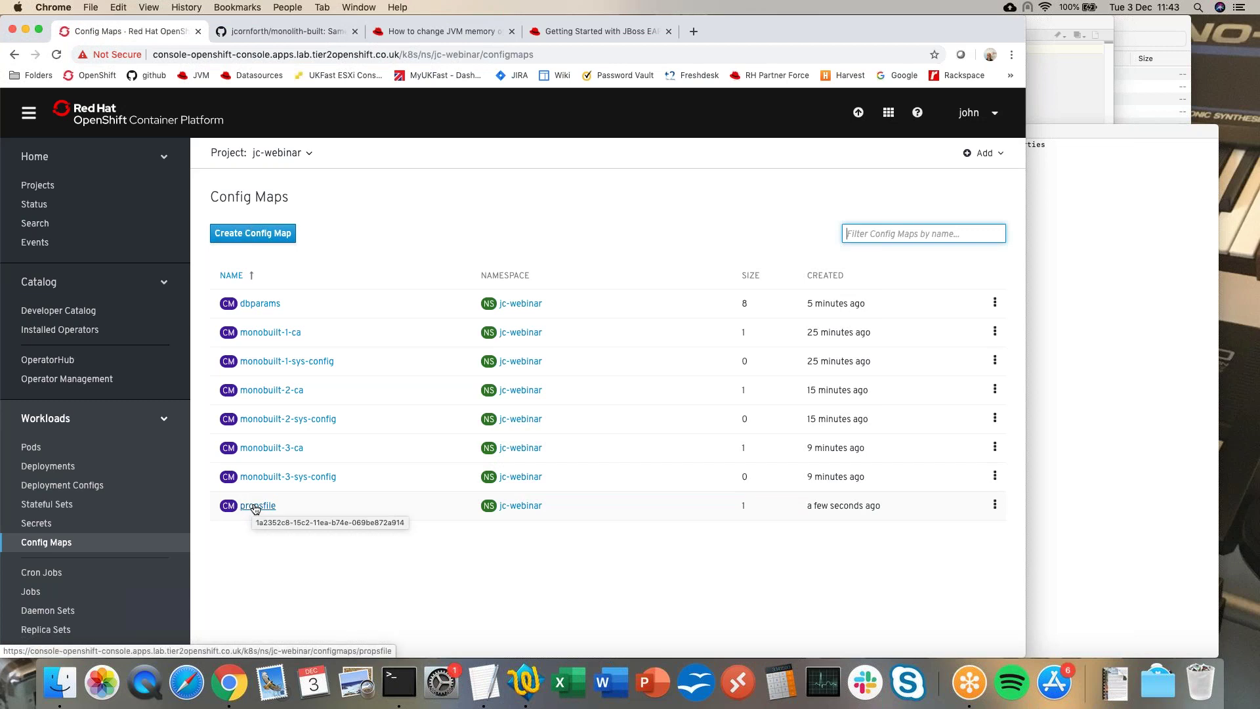
View the data in config map propsfile, and open deployment config monobuilt to check its mounted volumes.
click(255, 507)
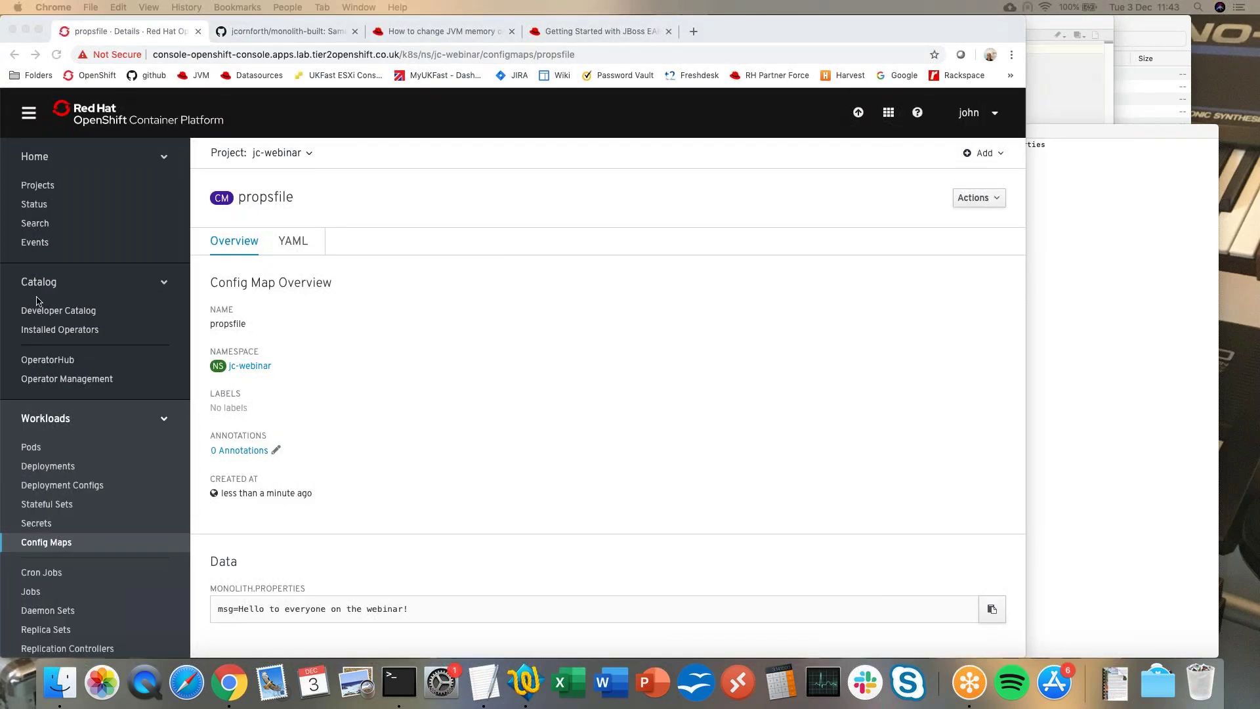
scroll(105, 328, down, 2)
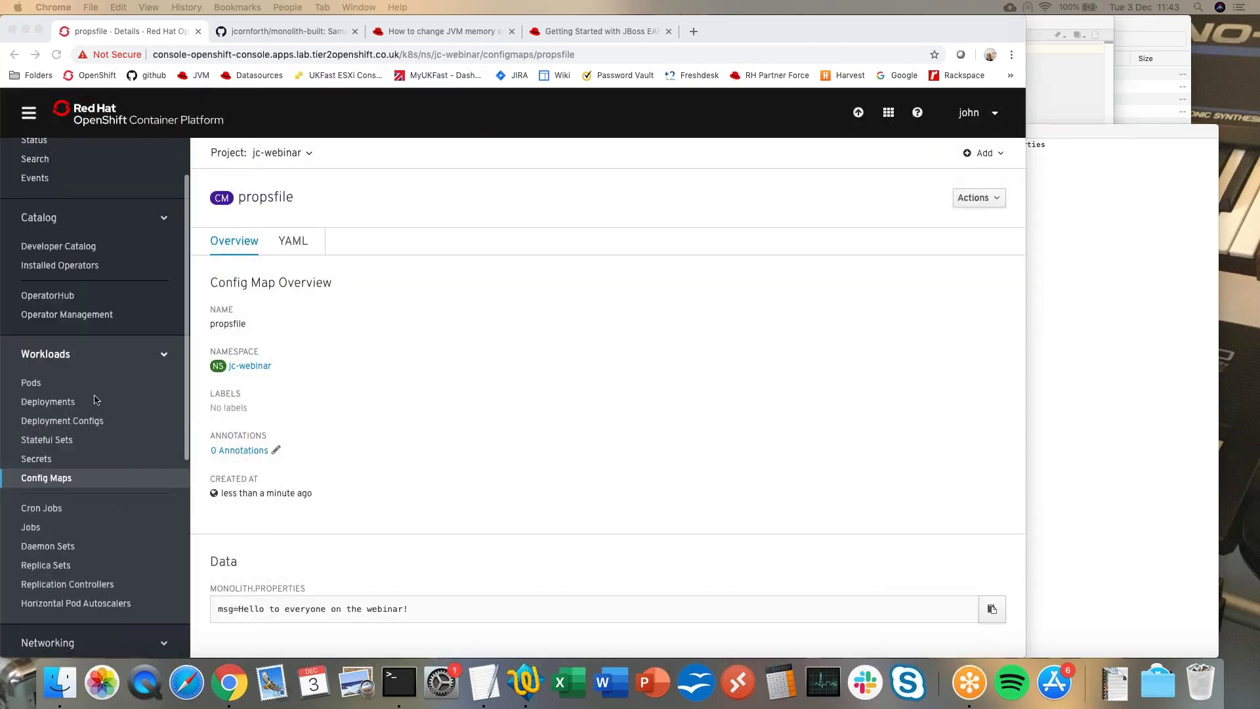
click(62, 421)
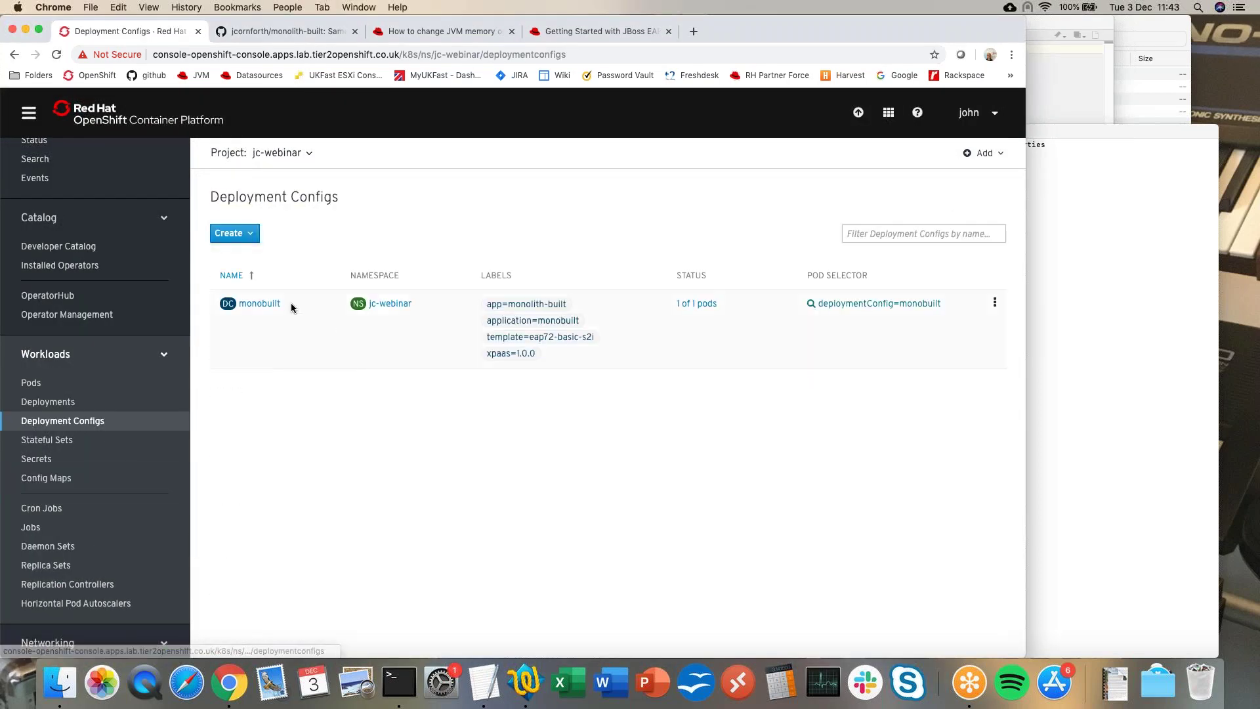
click(254, 304)
scroll(807, 531, down, 10)
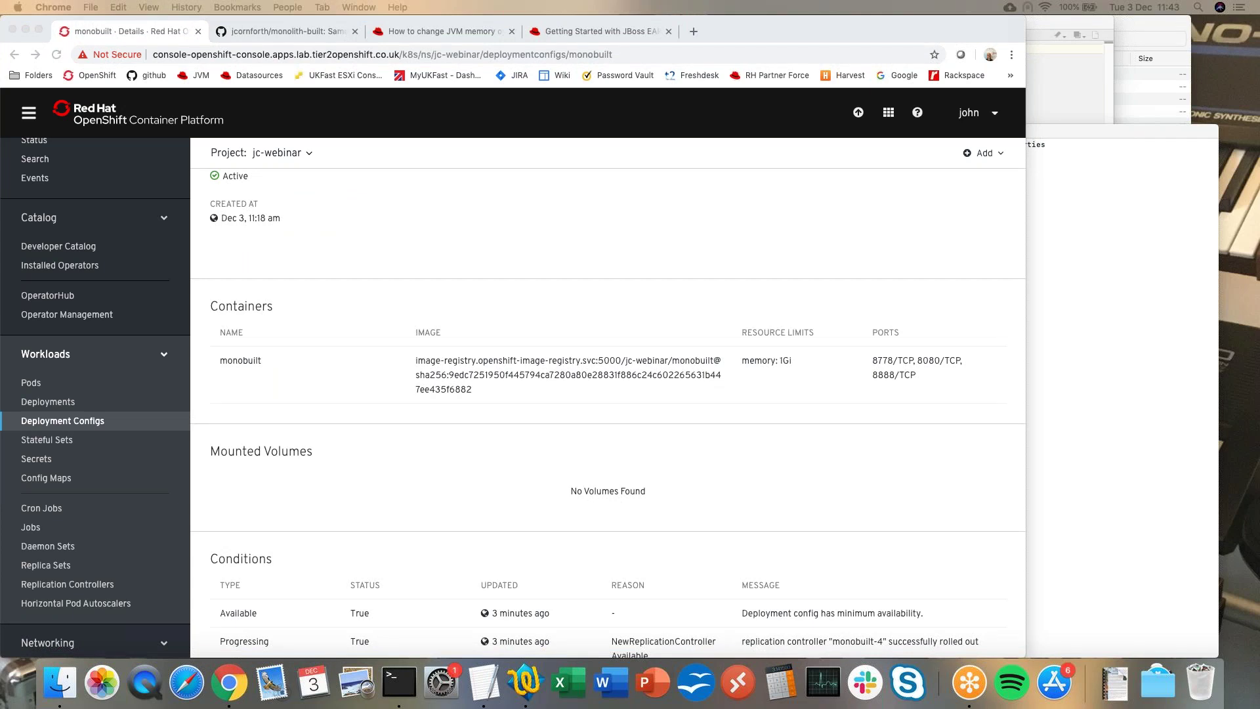
In Terminal, add configmap volume propsmount from propsfile to dc/monobuilt at /opt/eap/standalone/configuration/props/, and check the mounted volumes in Chrome.
click(1124, 441)
text(oc set volume dc/monobuilt --add --name=propsmount --type=configmap --configmap-name=propsfile --mount-path=/opt/eap/standalone/configuration/props/)
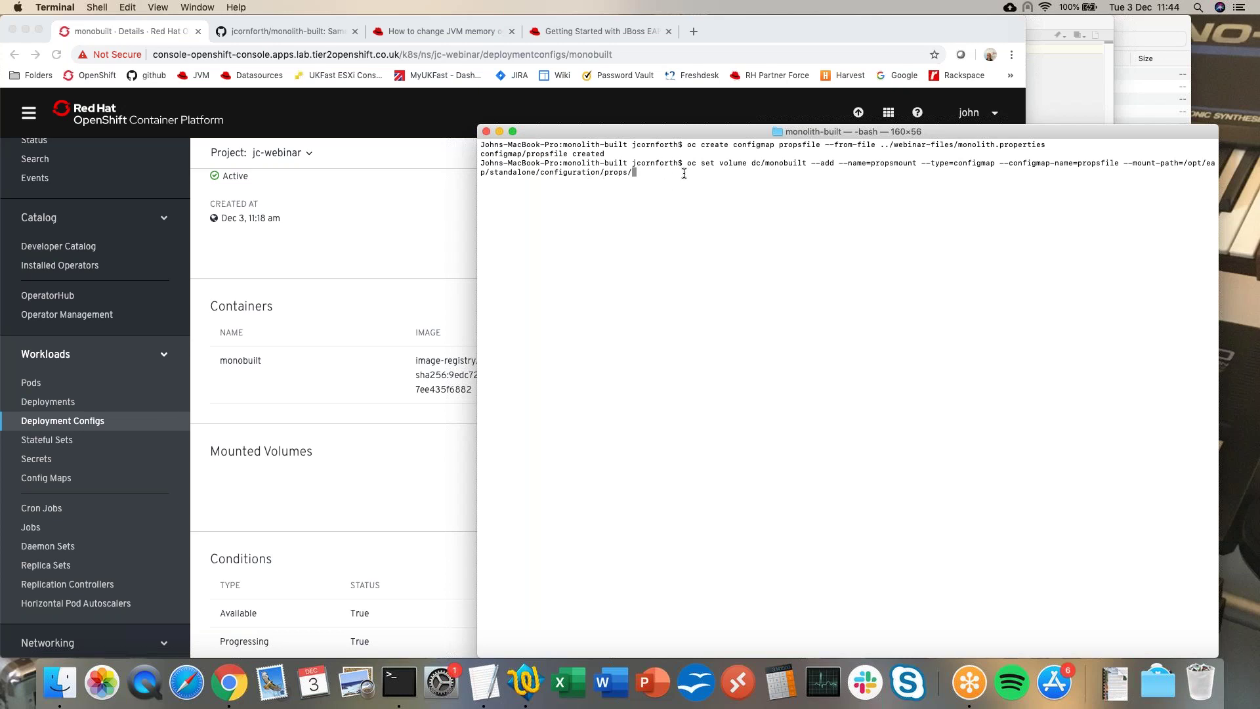
key(Return)
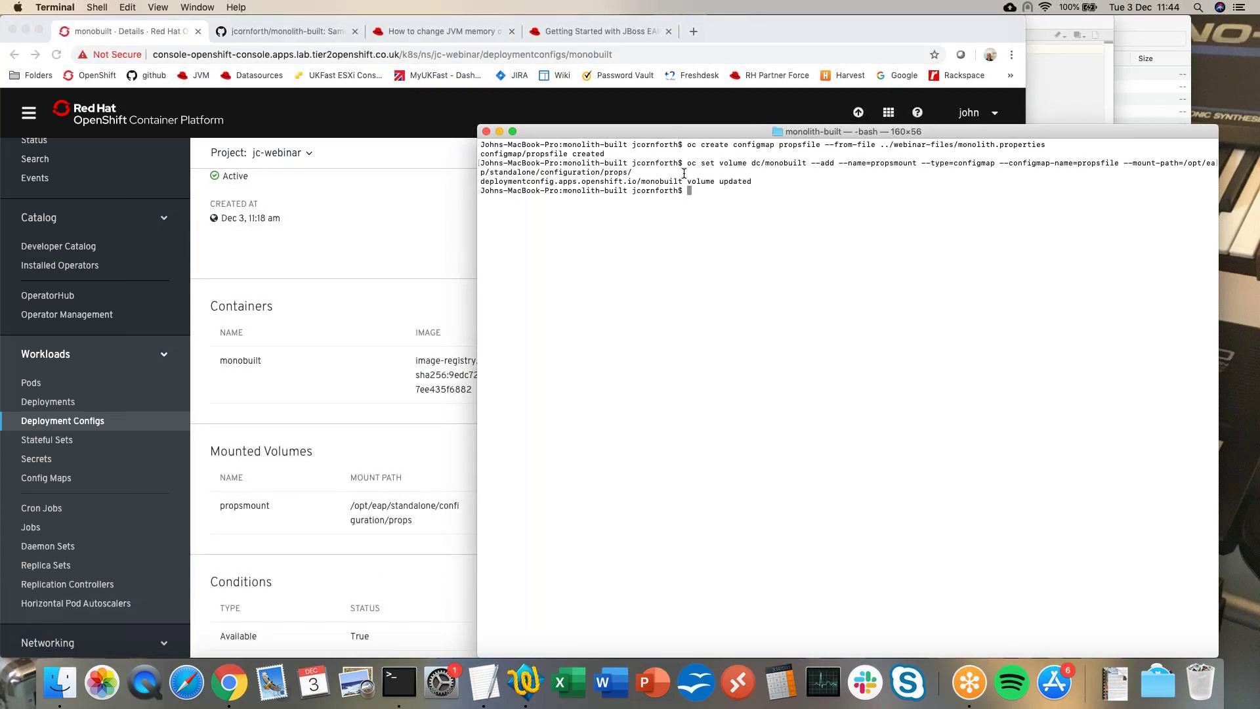
click(318, 376)
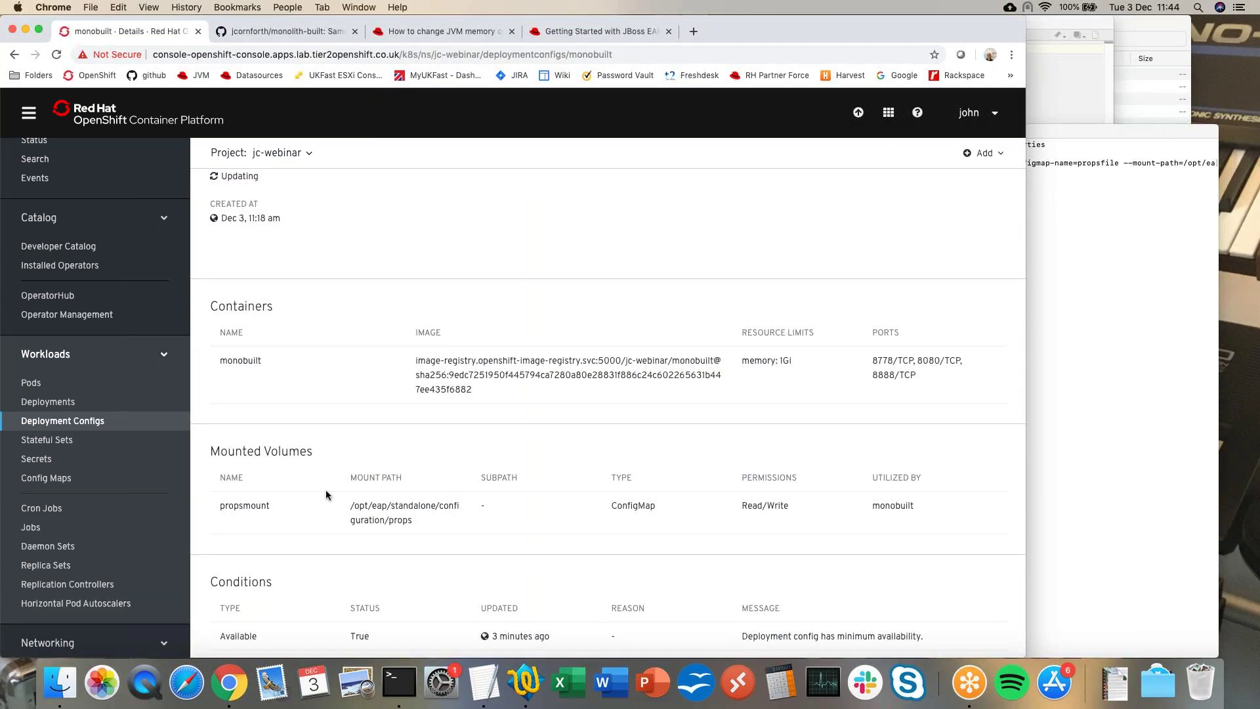
scroll(53, 406, up, 2)
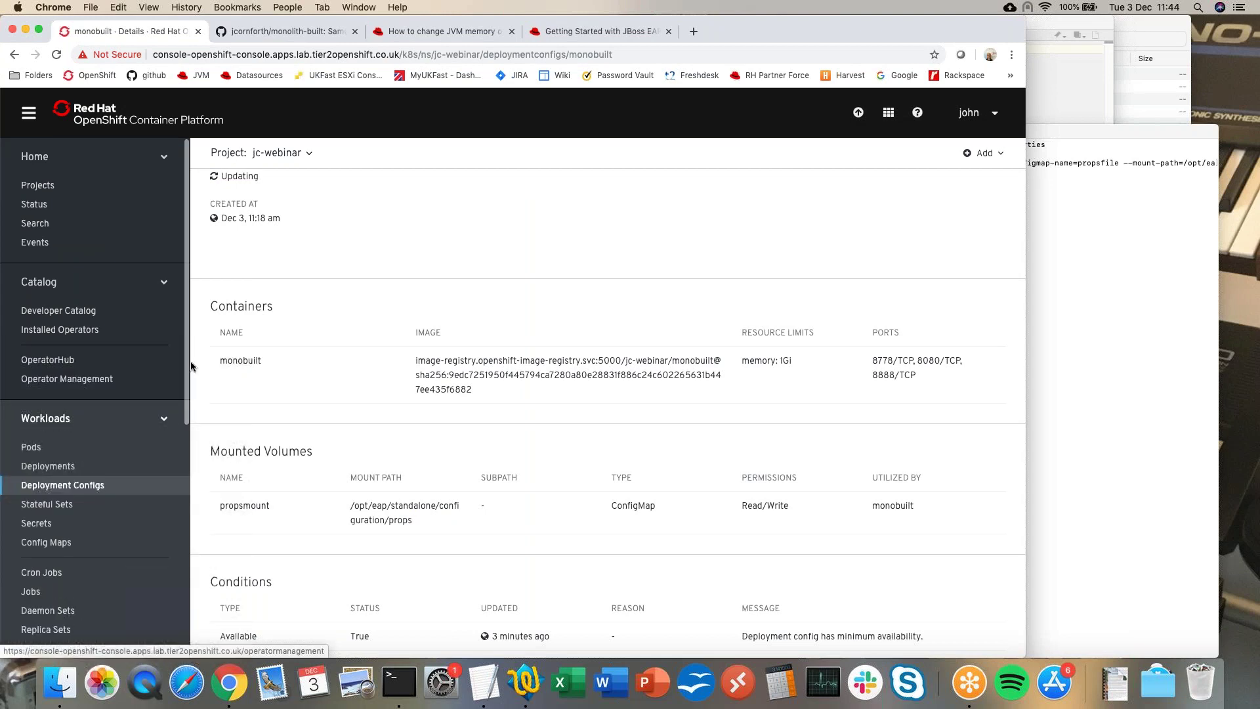
View the project's pods in the console, and in Terminal list the pods and open a remote shell into monobuilt-5-cv8tg.
click(31, 447)
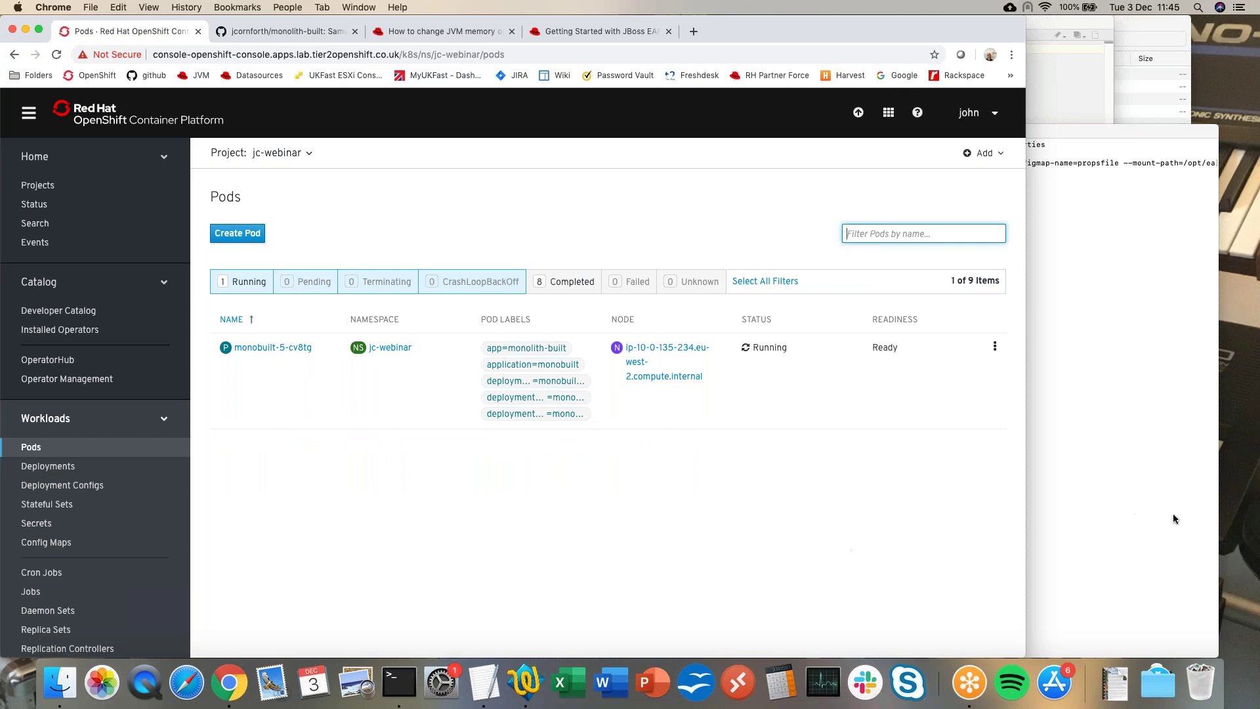
click(1142, 506)
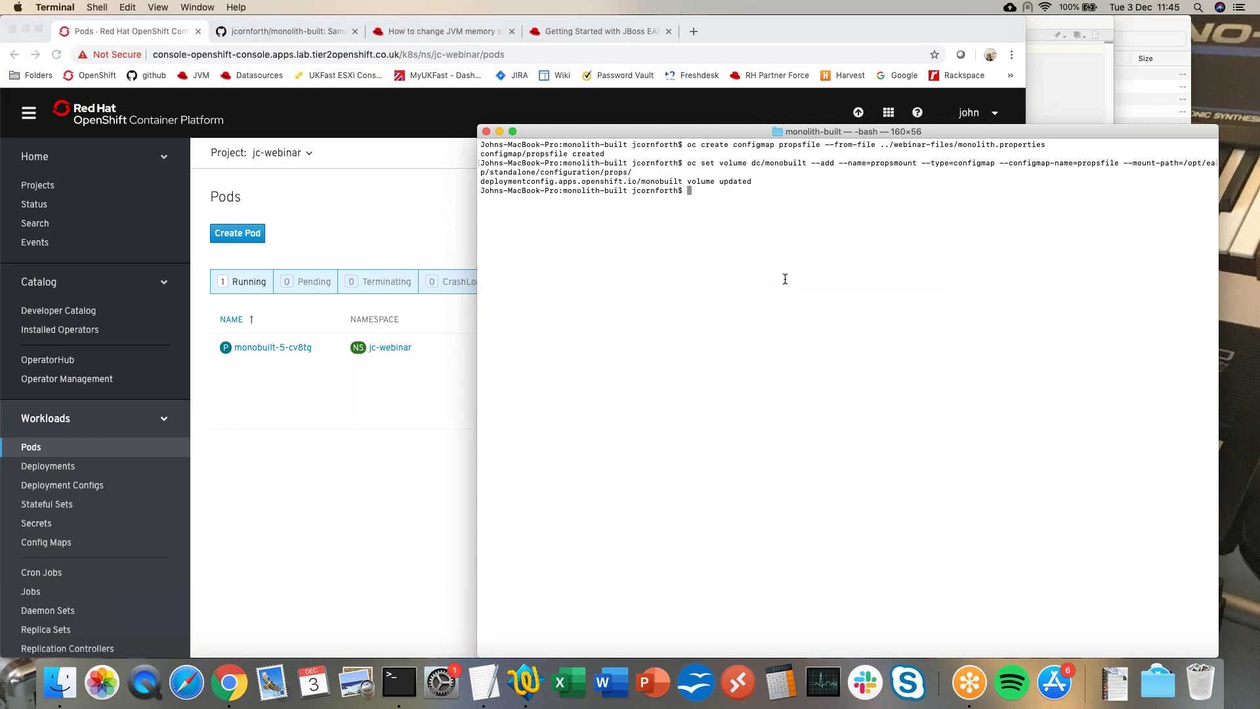
text(oc get pods)
key(Return)
text(oc rsh)
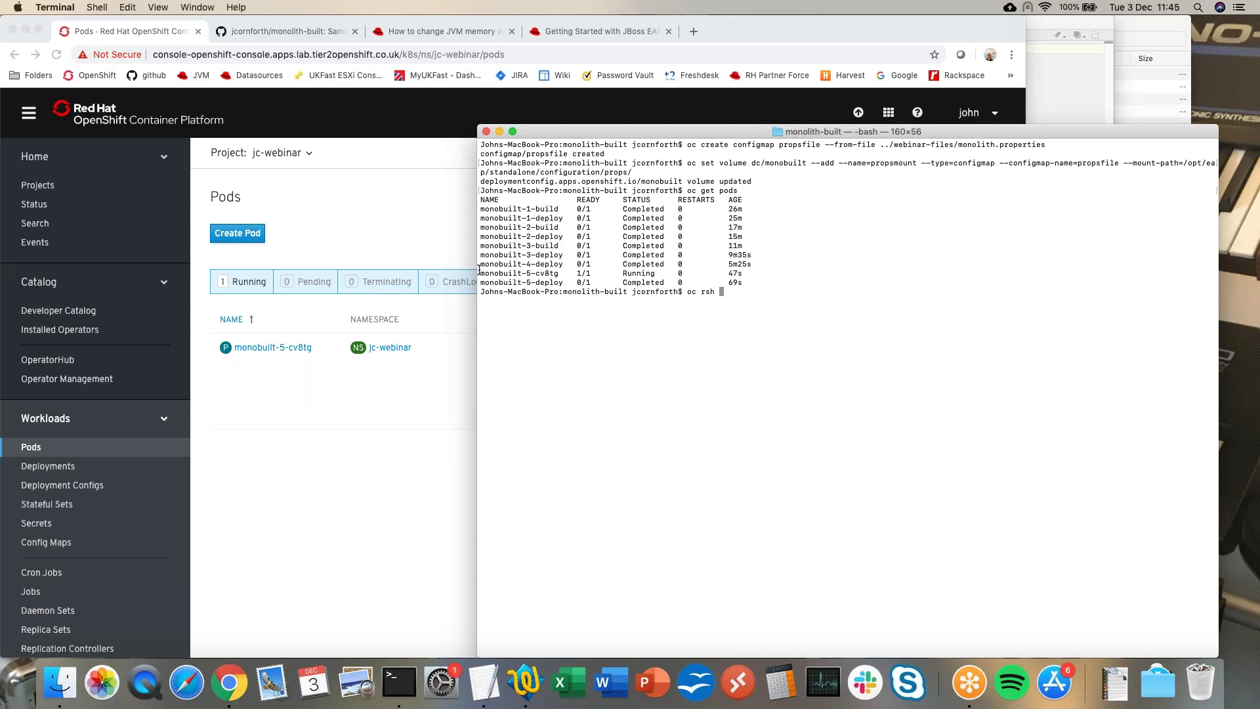
drag(480, 273, 559, 275)
key(super+c)
key(super+v)
key(Return)
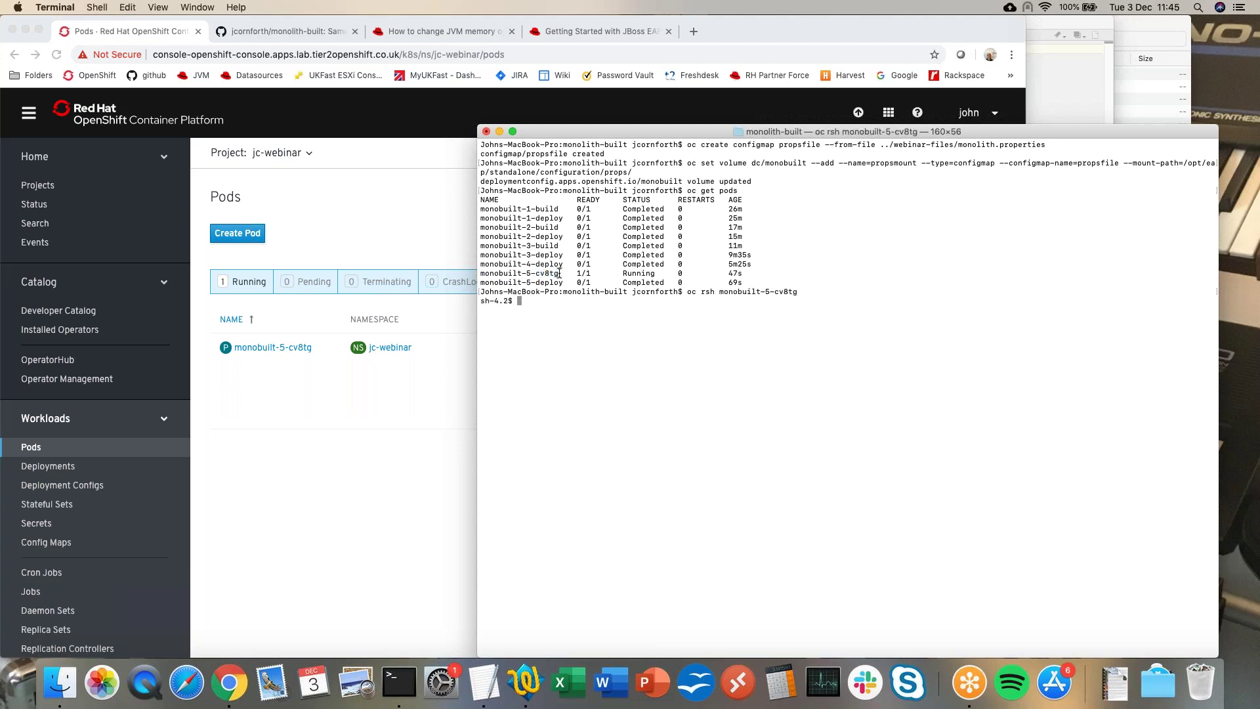
Change to /opt/eap/standalone/configuration/ in the pod and list all its files in long format.
text(cd /opt/eap/standalone/)
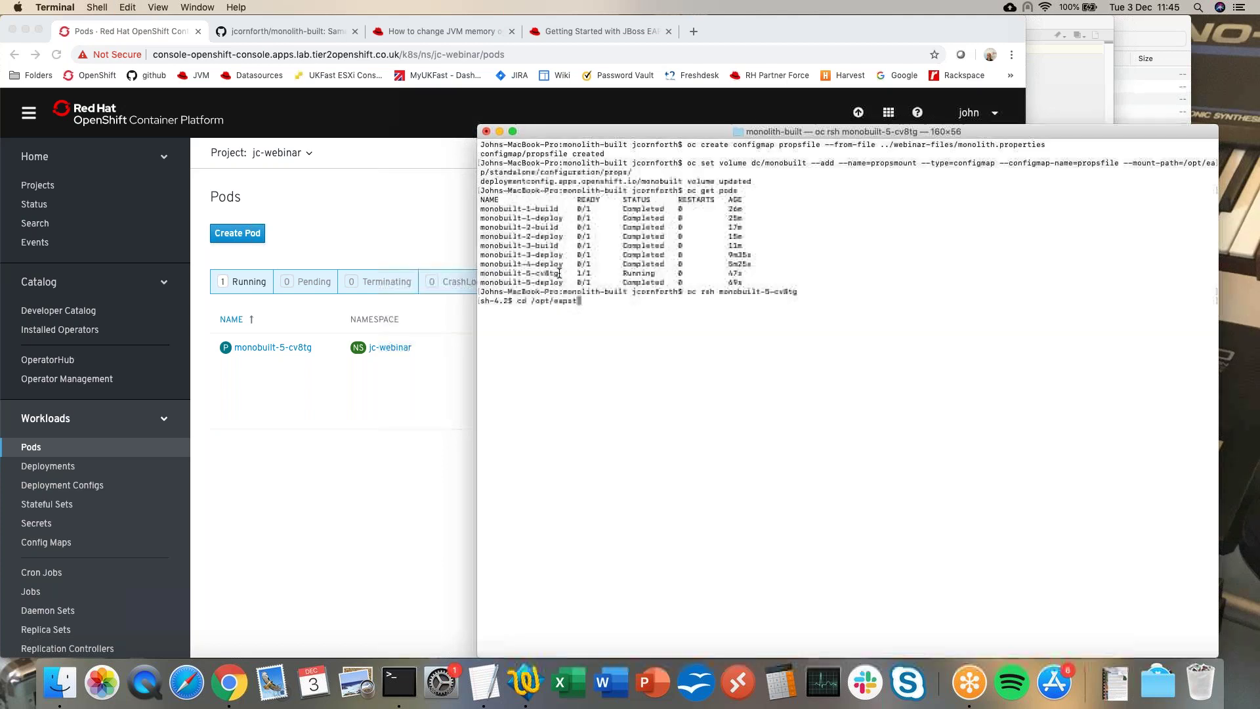
text(conf)
key(Tab)
key(Return)
text(ls -al)
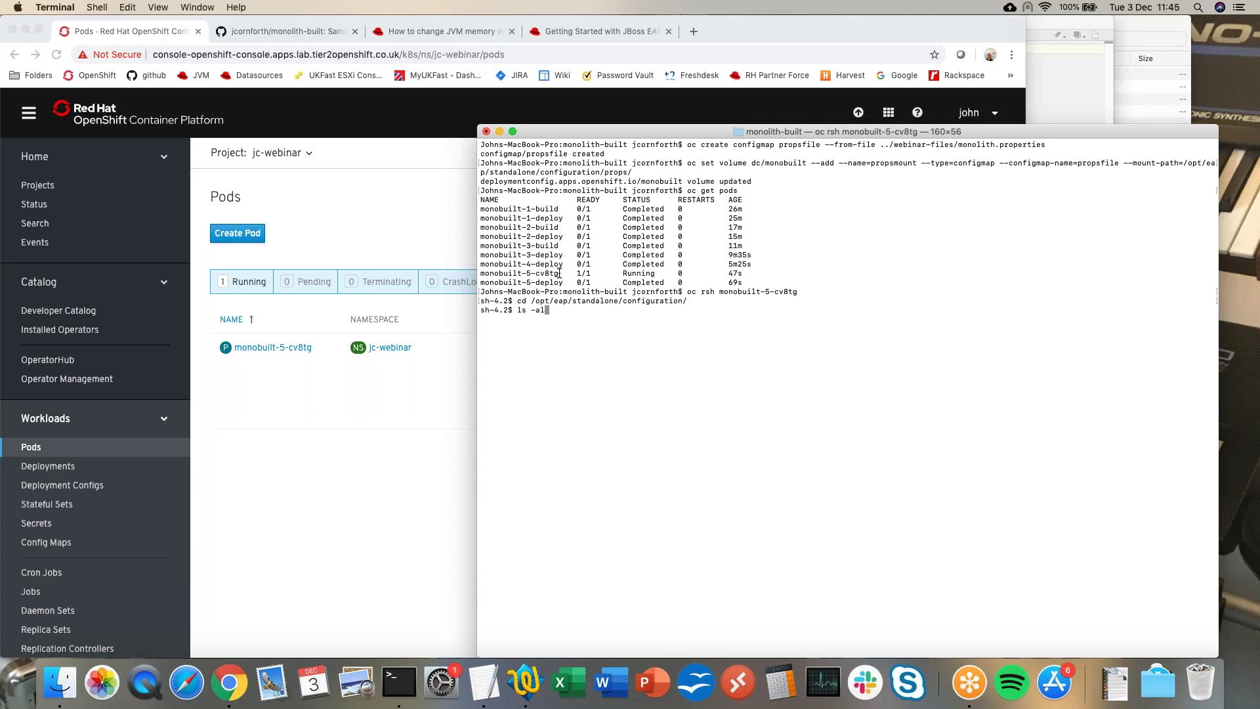
key(Return)
Change to the props directory and list its contents in long format to check for monolith.properties.
text(cd props/)
key(Tab)
key(Return)
text(ls -al)
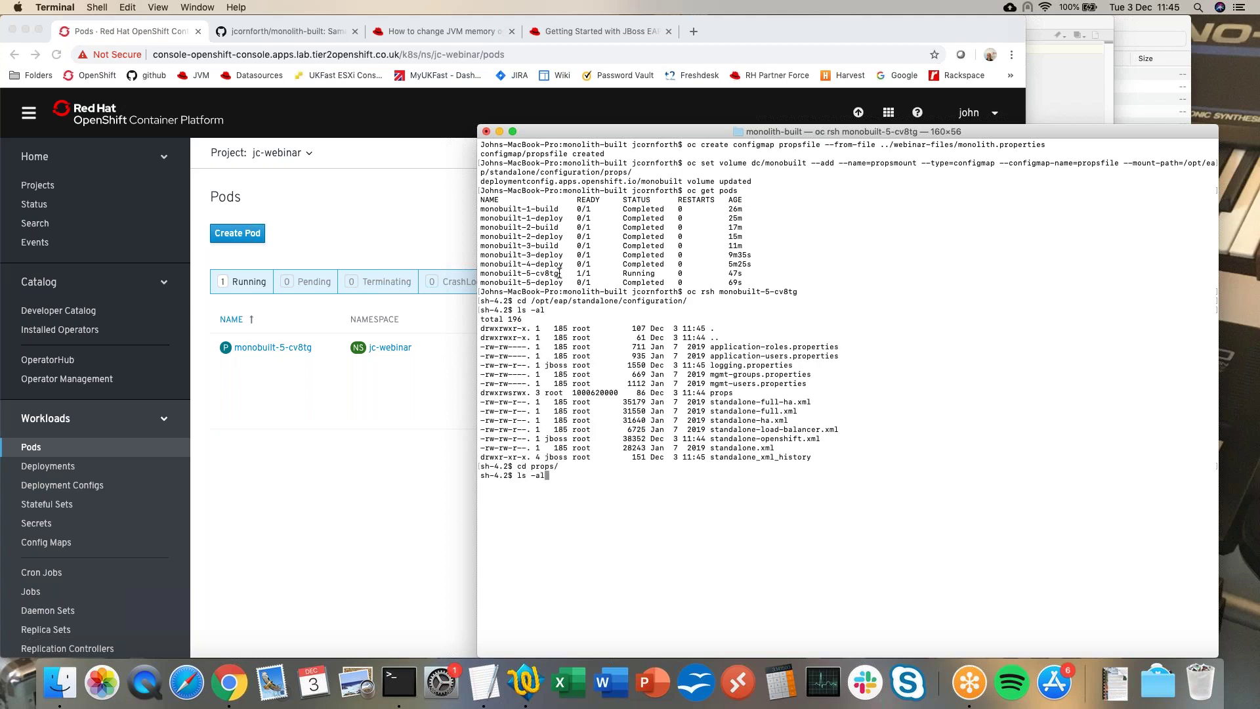
key(Return)
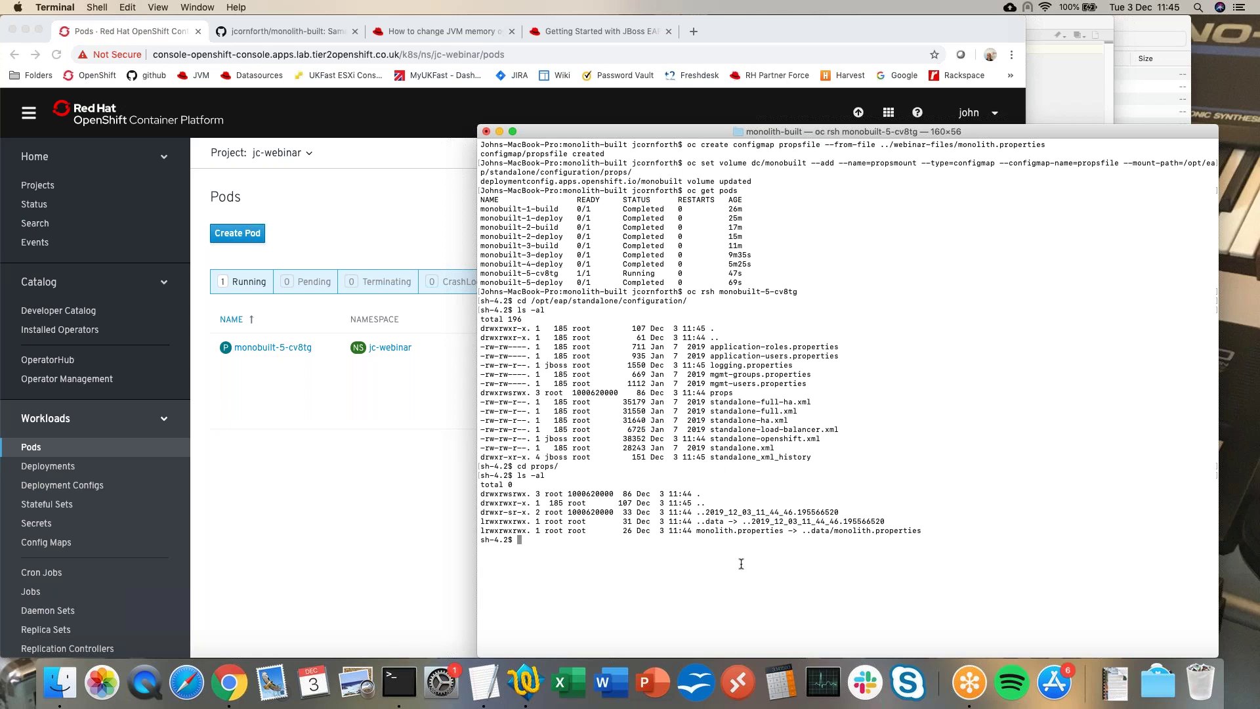
Return to Chrome, view the project's routes, and open the monobuilt route's location to check the Monolith page's message.
click(395, 522)
scroll(50, 525, down, 5)
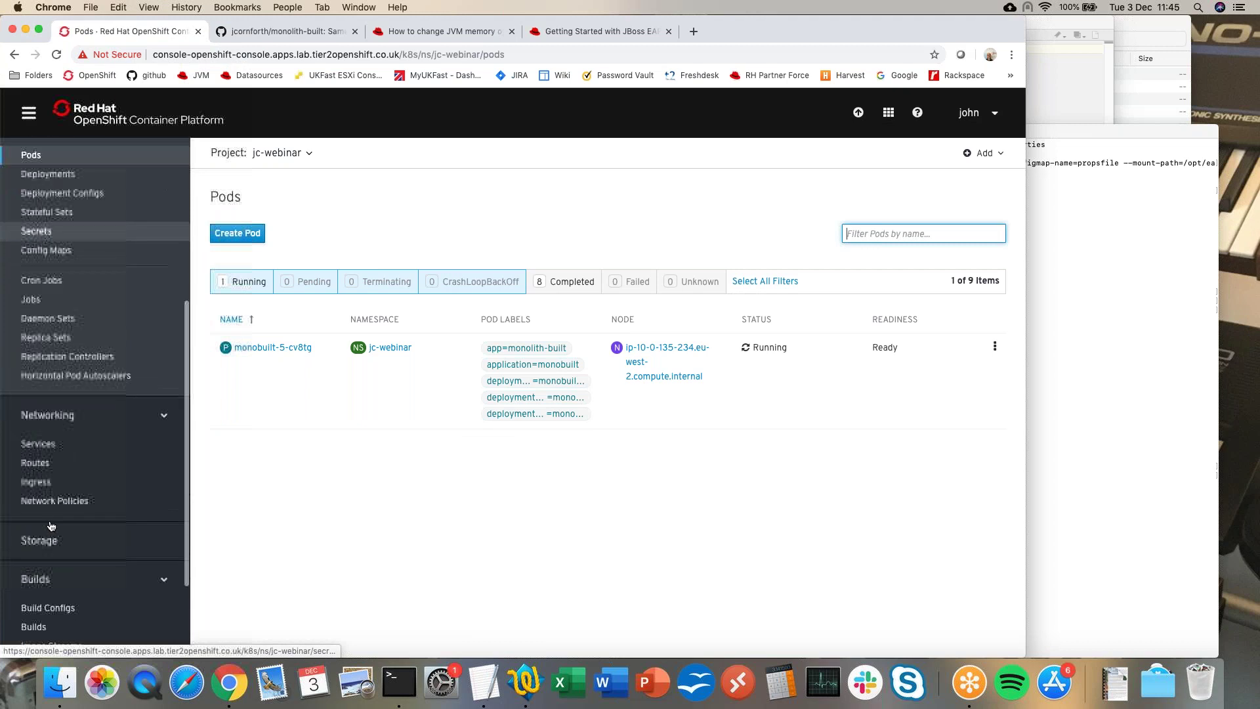
click(167, 440)
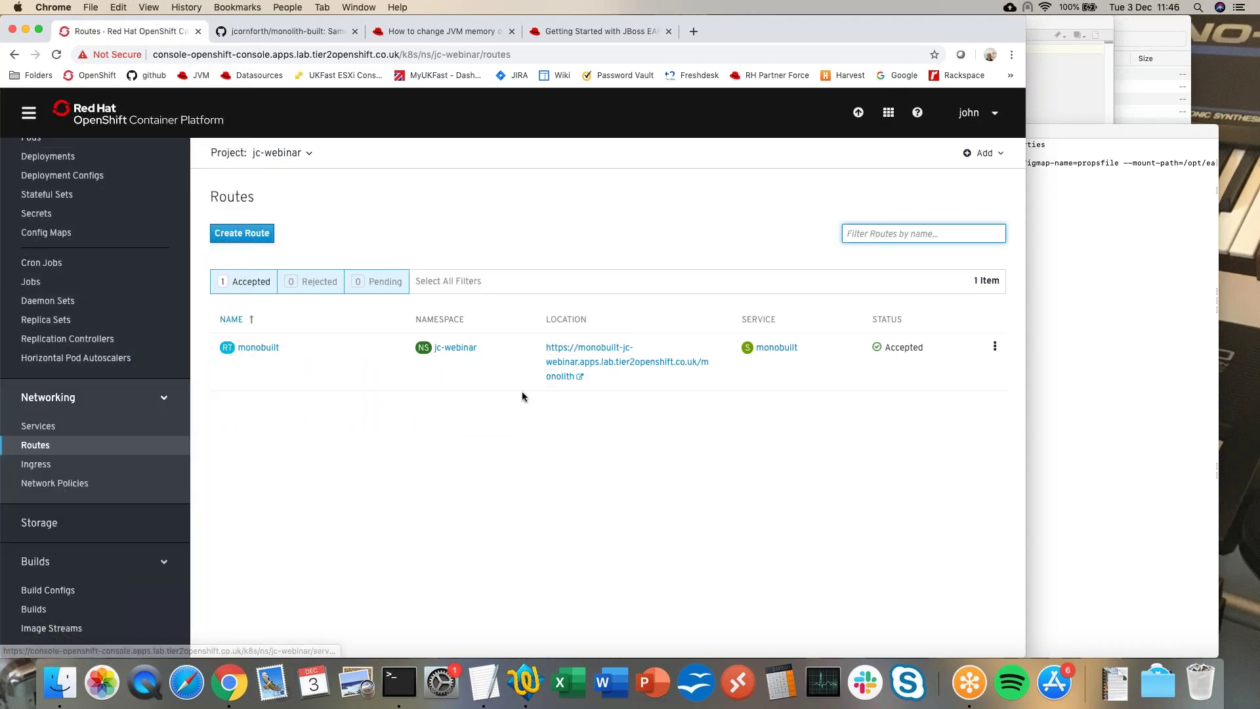
click(598, 366)
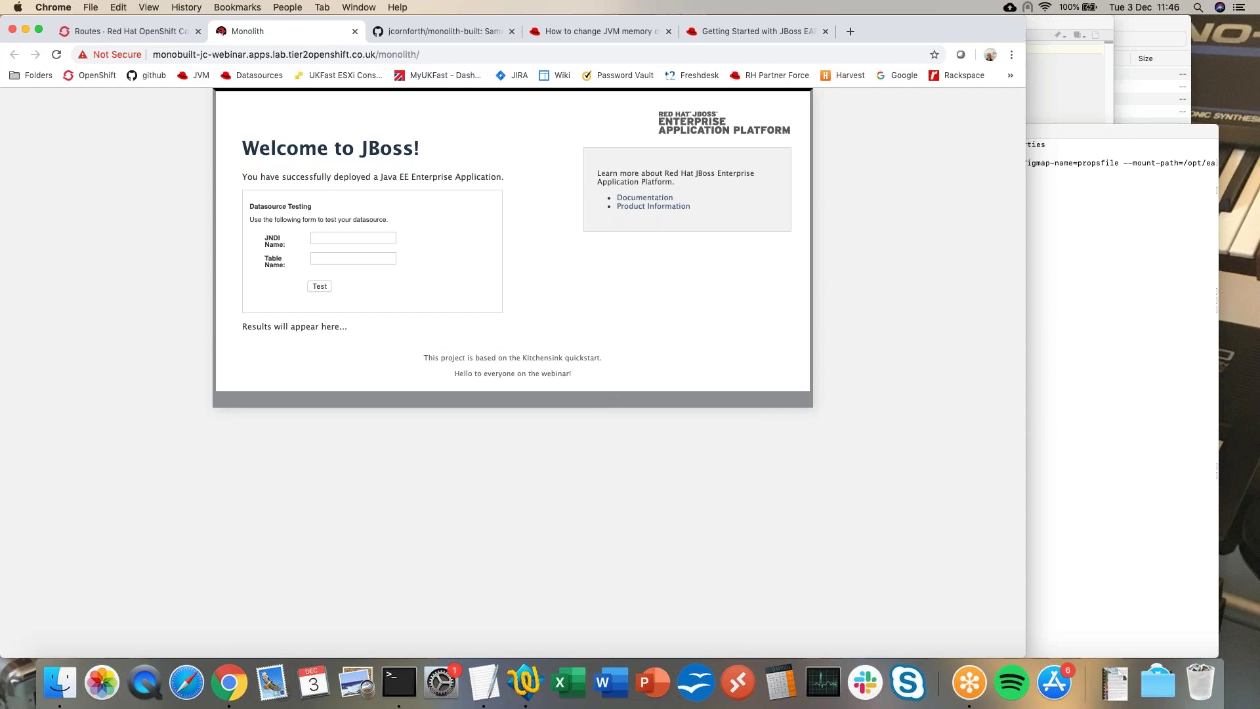
Switch to PowerPoint and start the slide show from the Application Modernisation Options slide.
key(super+Tab)
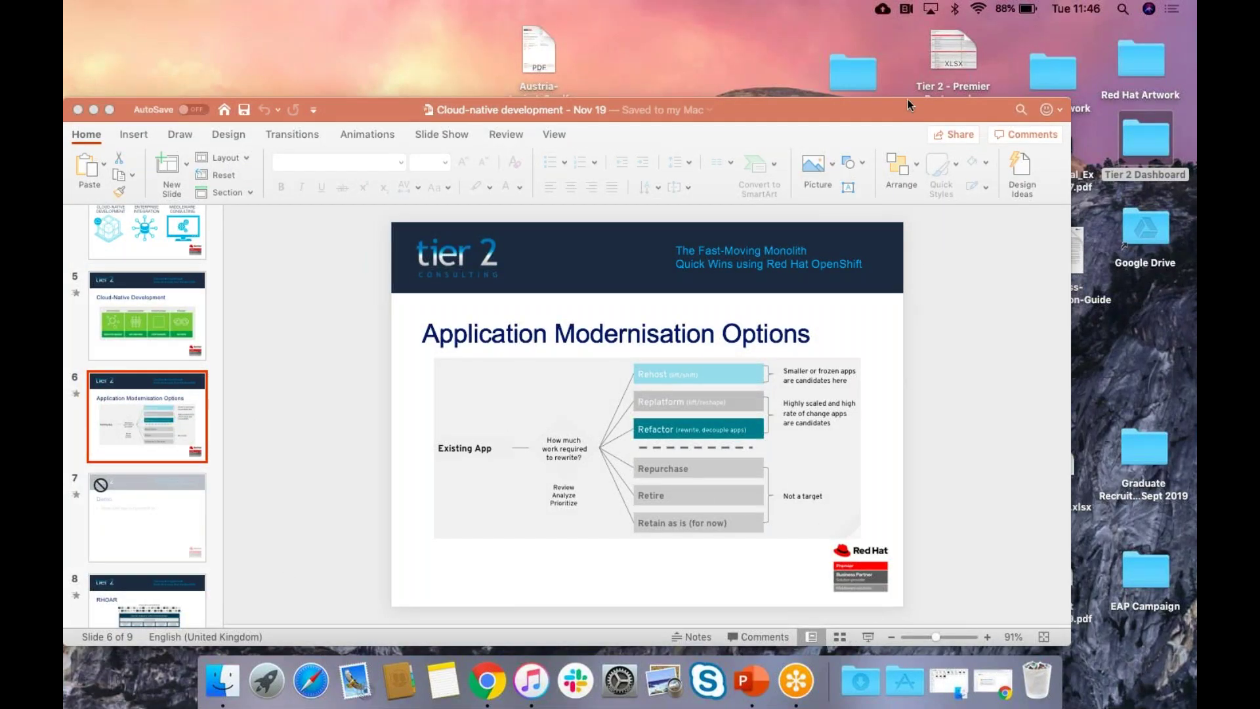
click(867, 640)
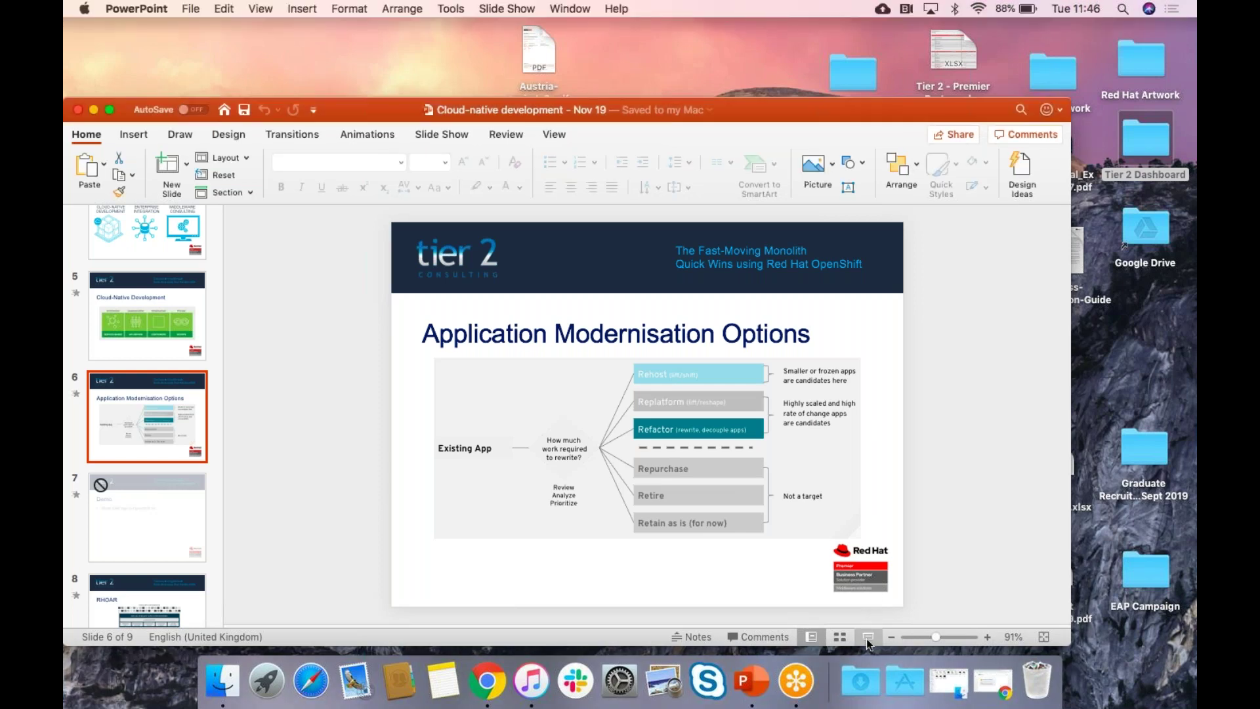